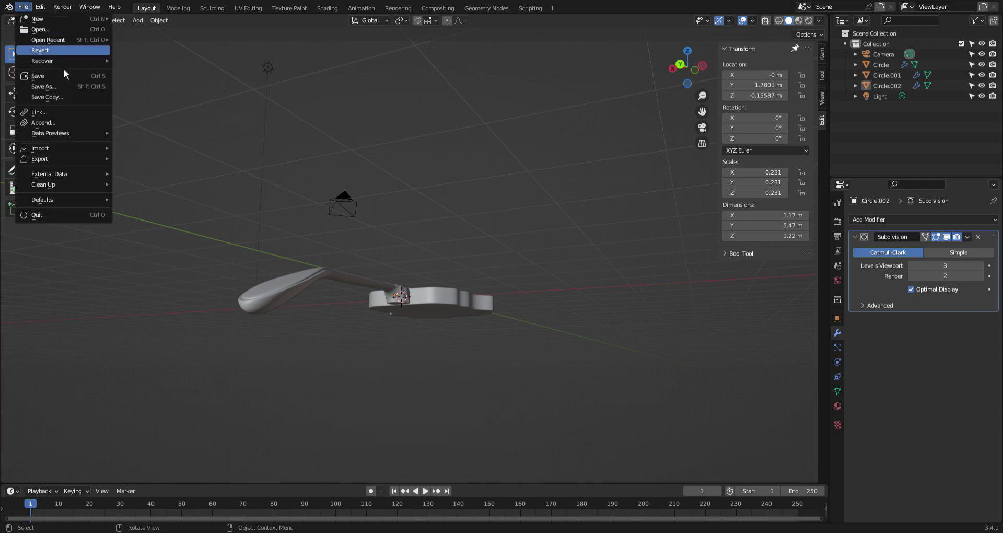
- Open the acoustic guitar file without saving space guitar.blend, and examine the guitar from several angles in the Layout workspace
click(71, 36)
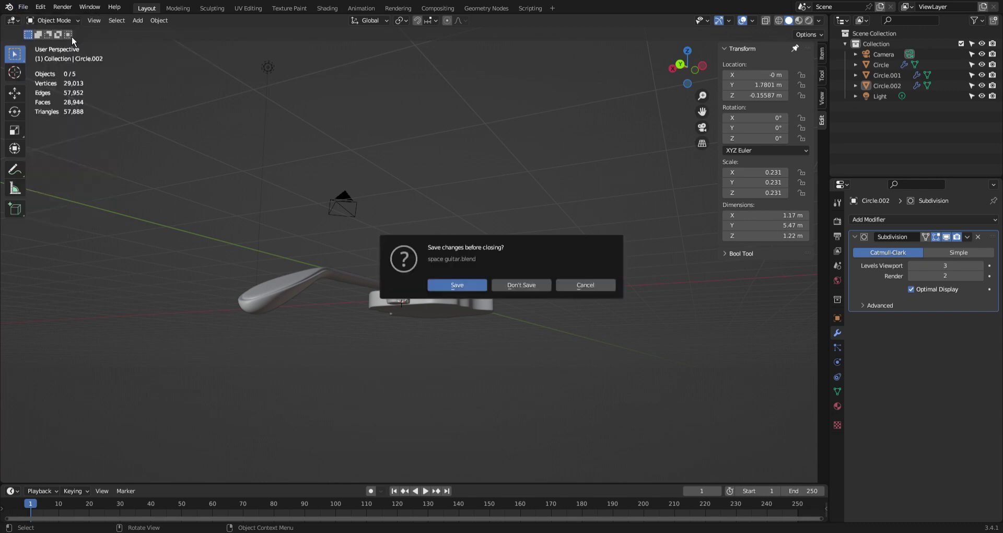
click(526, 289)
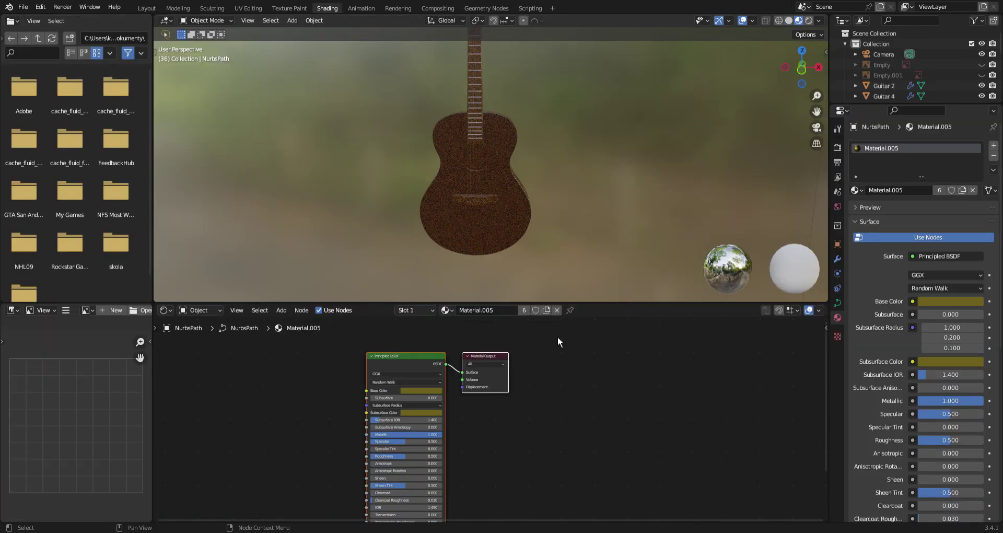
click(147, 8)
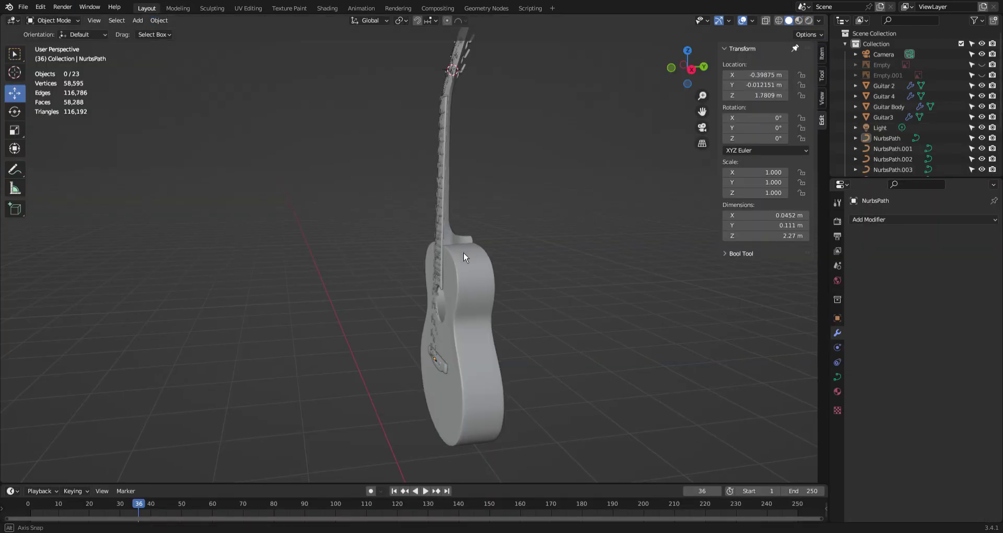
mouse_move(462, 252)
middle_down()
mouse_move(578, 235)
mouse_move(515, 369)
mouse_move(327, 351)
mouse_move(411, 323)
mouse_move(491, 346)
mouse_move(490, 380)
mouse_move(274, 396)
mouse_move(119, 366)
mouse_move(322, 344)
middle_up()
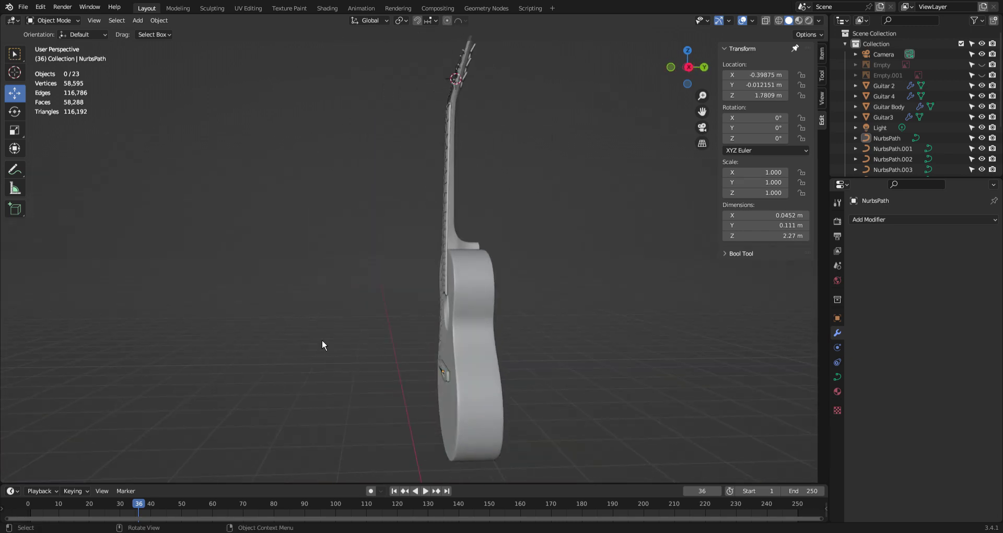
middle_drag(409, 231, 600, 322)
scroll(548, 327, up, 3)
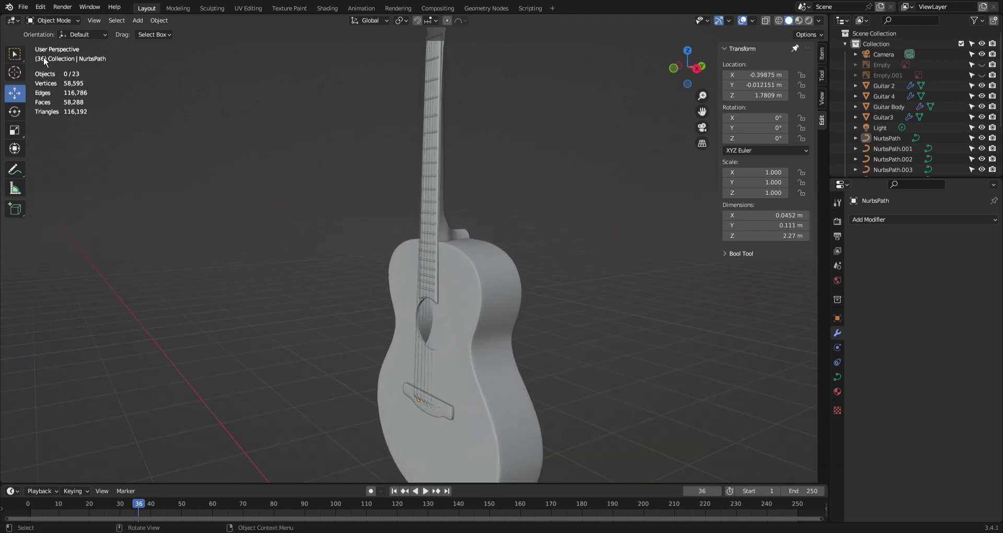
- Start a new General file and delete the default cube
click(23, 8)
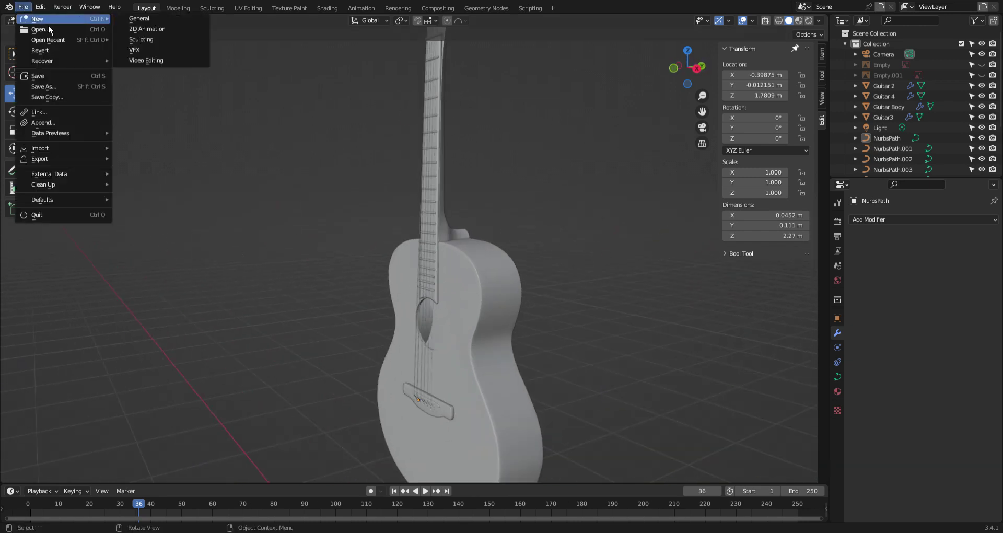
click(139, 18)
key(x)
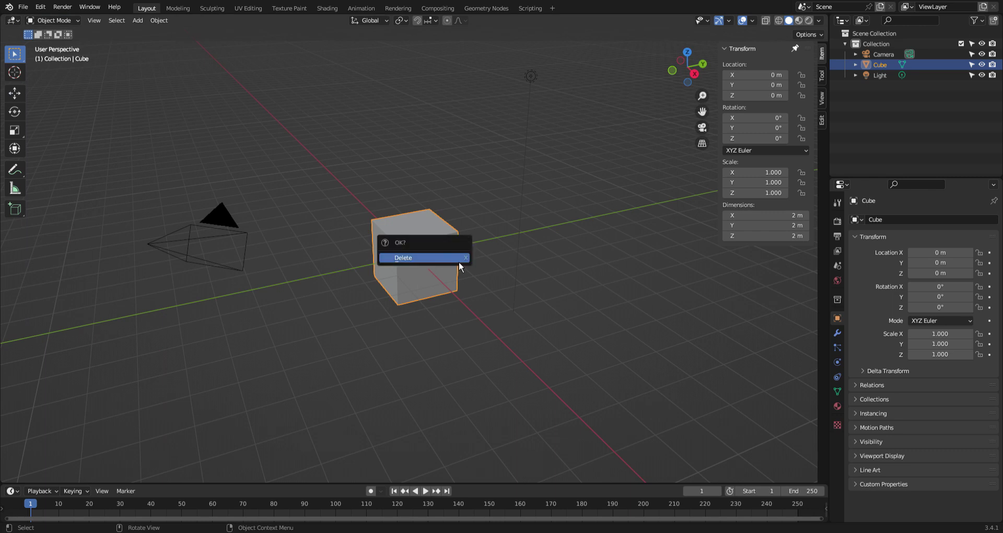
click(459, 261)
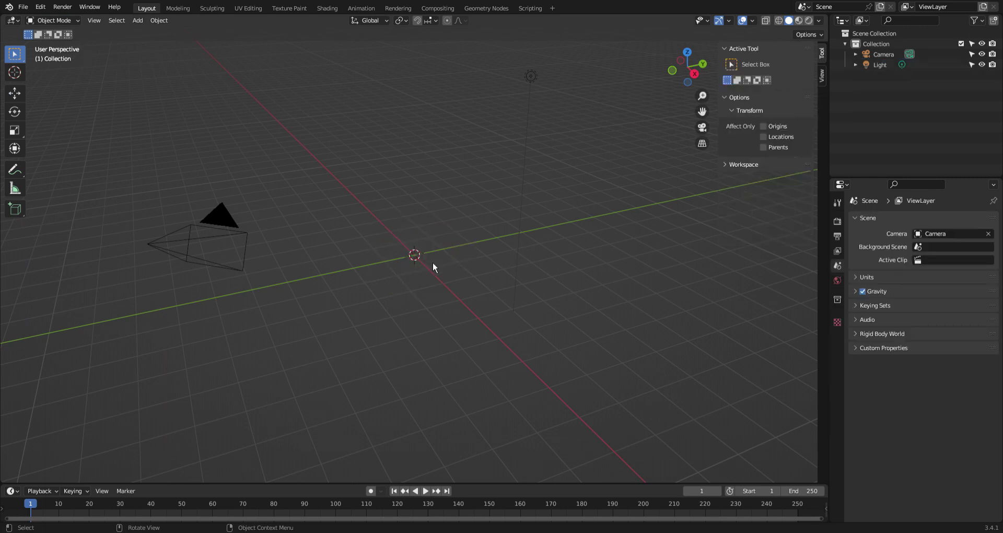
- Add a mesh circle at the world origin in top orthographic view
key(KP_7)
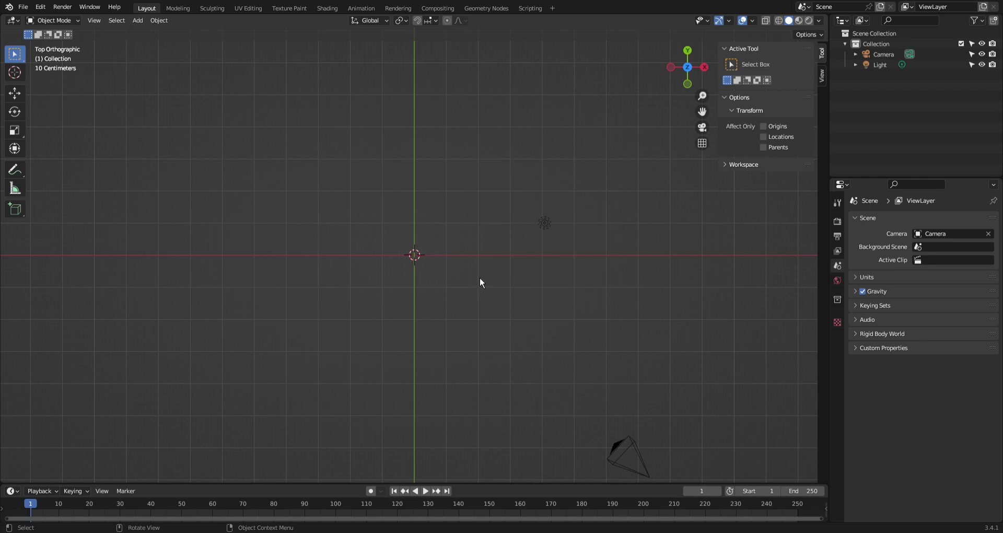
key(shift+a)
mouse_move(481, 273)
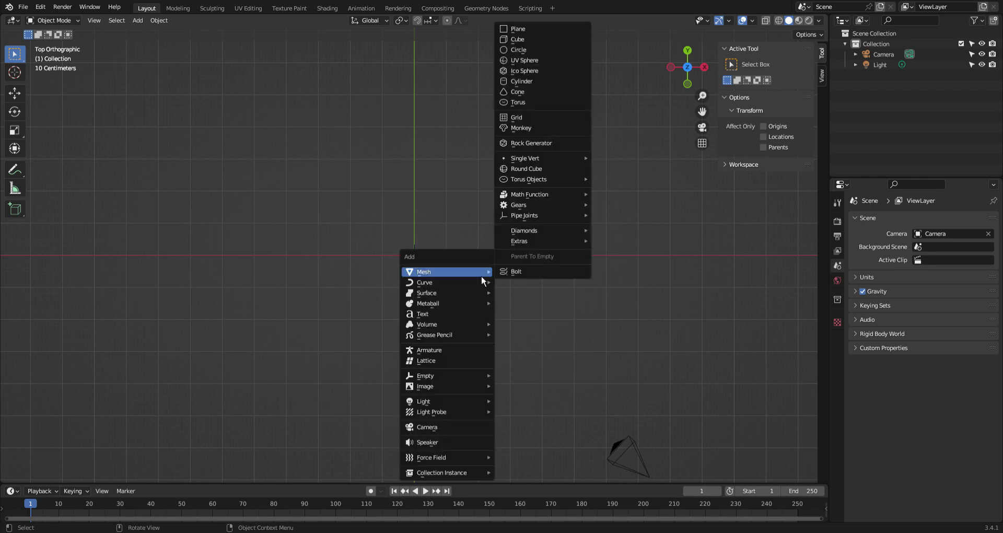
click(578, 51)
scroll(472, 265, up, 3)
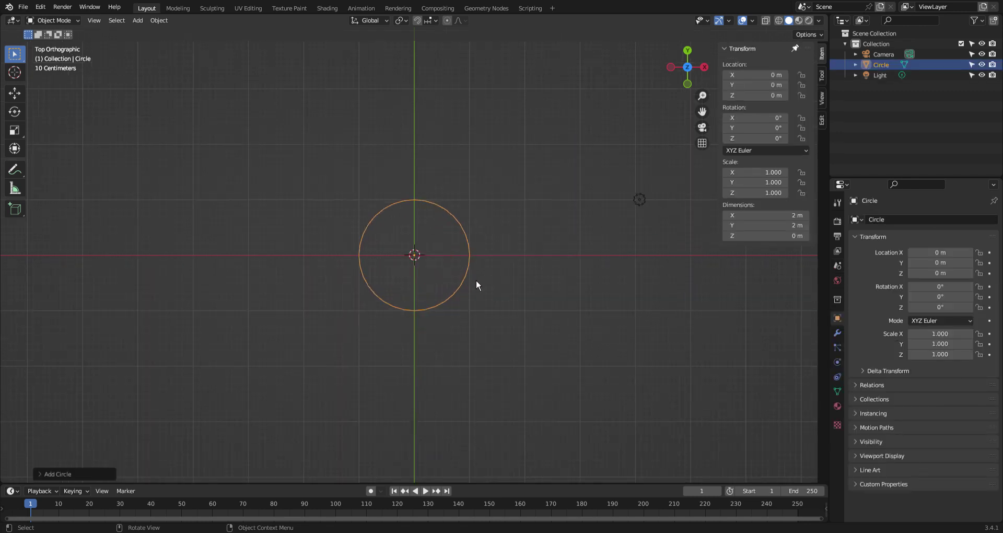
scroll(459, 293, up, 3)
- Enlarge the lower half of the circle's vertices in Edit Mode and shift them slightly down along Y
key(Tab)
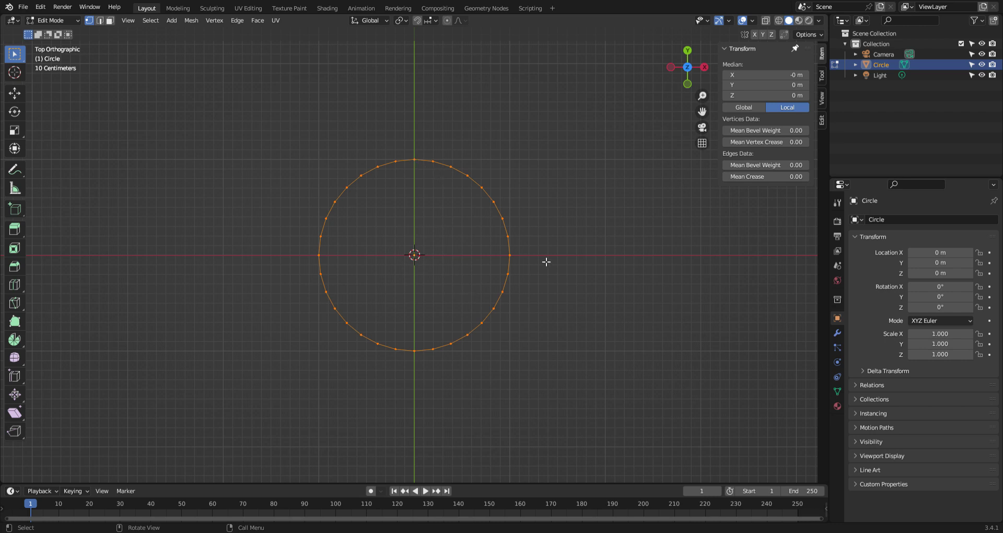
drag(536, 280, 230, 390)
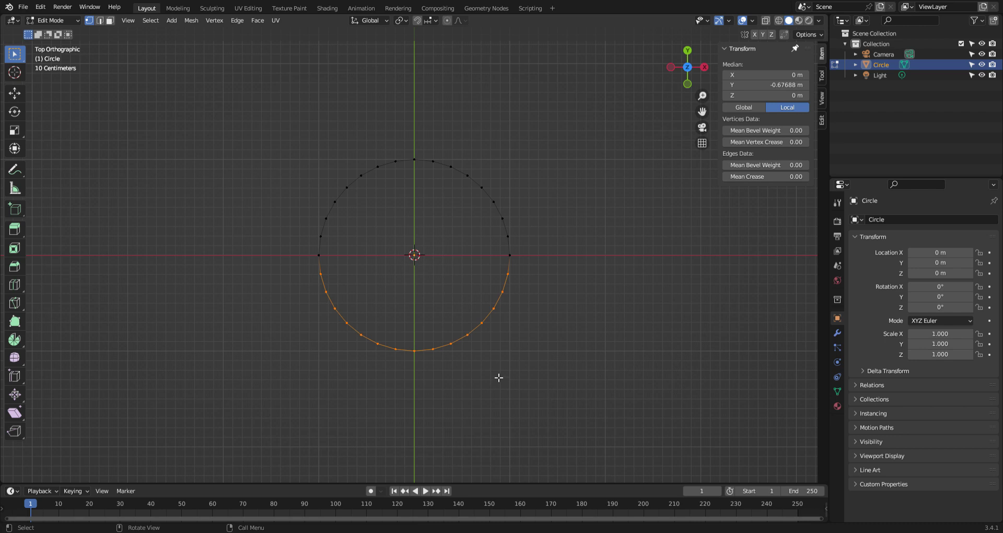
key(s)
click(533, 328)
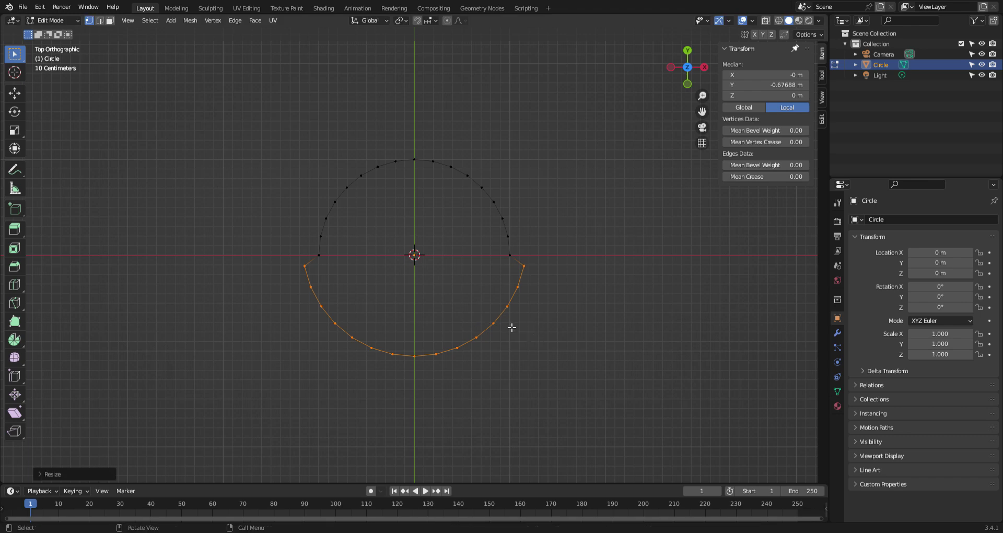
key(g)
key(y)
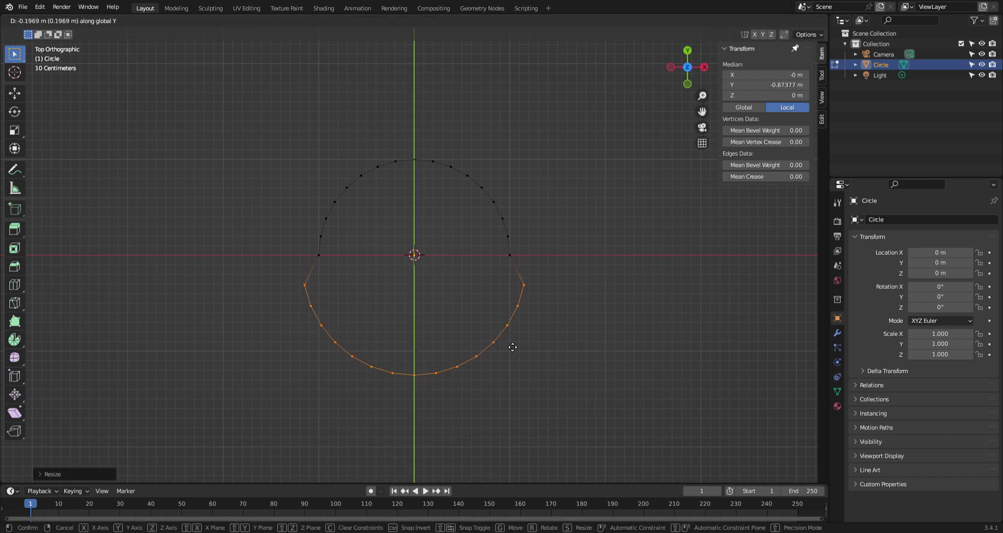
click(510, 331)
- Scale up the five vertices on the lower-right arc of the outline
click(510, 259)
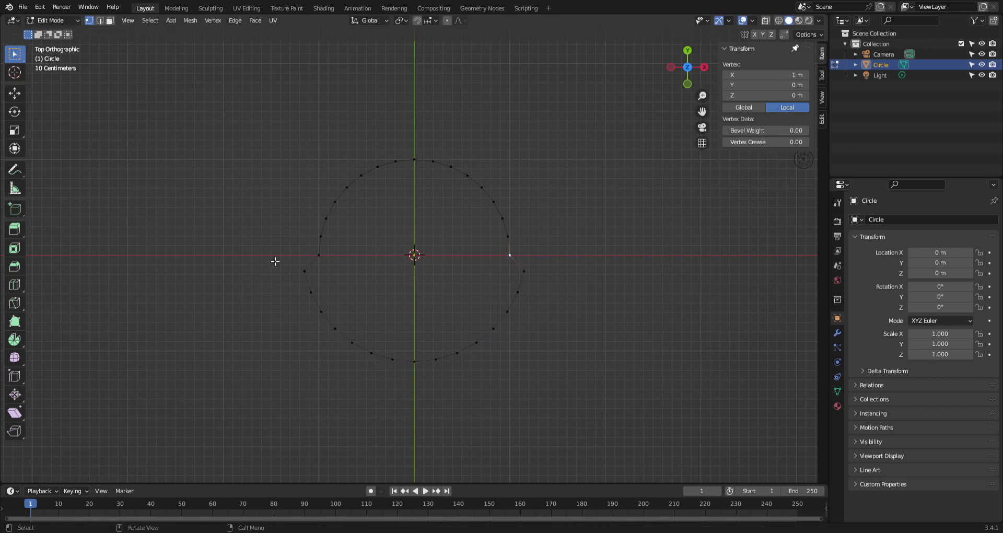
shift+click(320, 256)
click(493, 328)
shift+click(477, 343)
shift+click(457, 355)
shift+click(437, 360)
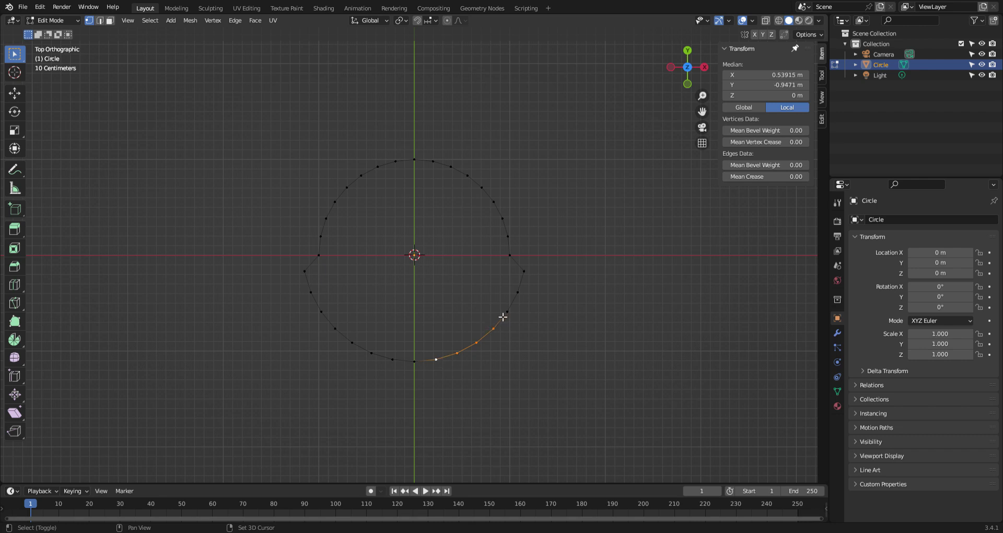
shift+click(505, 313)
key(s)
click(567, 387)
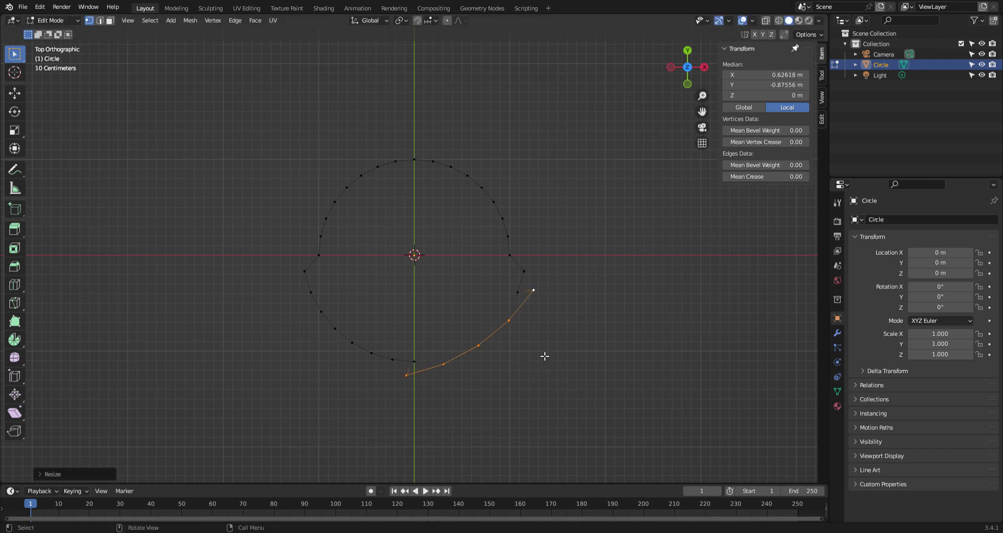
- Move the enlarged lower-right arc down along Y by about 0.21 m
key(g)
key(y)
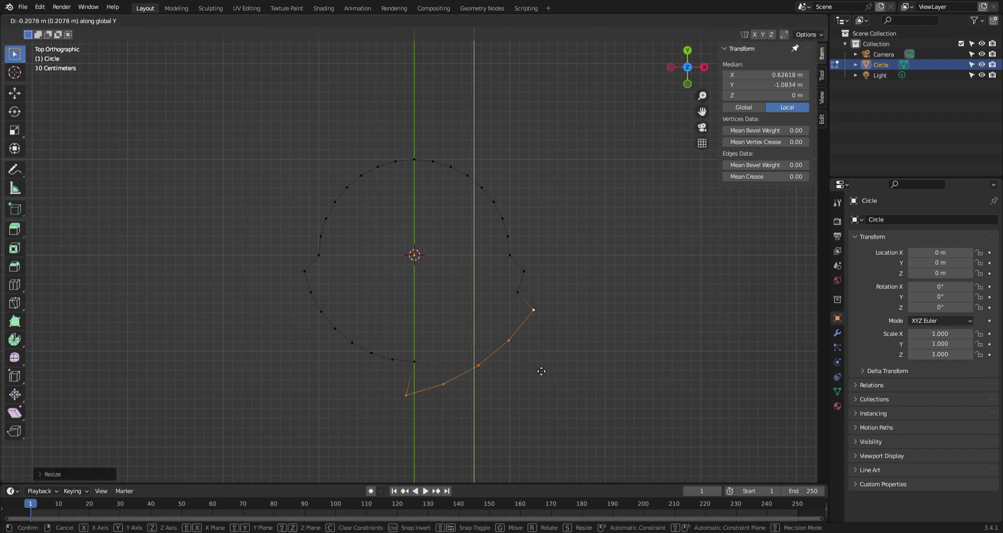
click(541, 371)
key(Tab)
key(Tab)
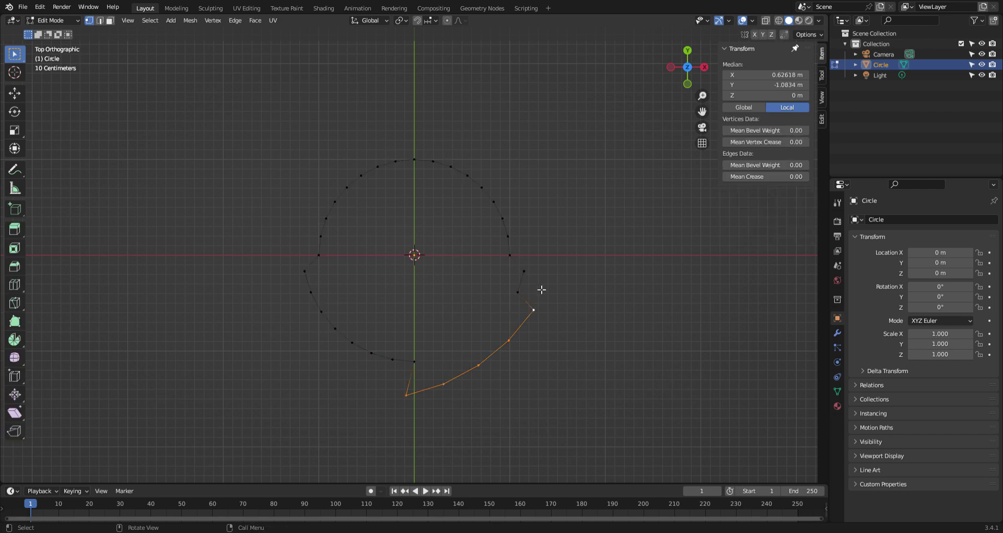
- Move the bottom centre vertex along Y and X to about X -0.088 m, Y -1.225 m
shift+middle_drag(541, 290, 541, 339)
click(413, 412)
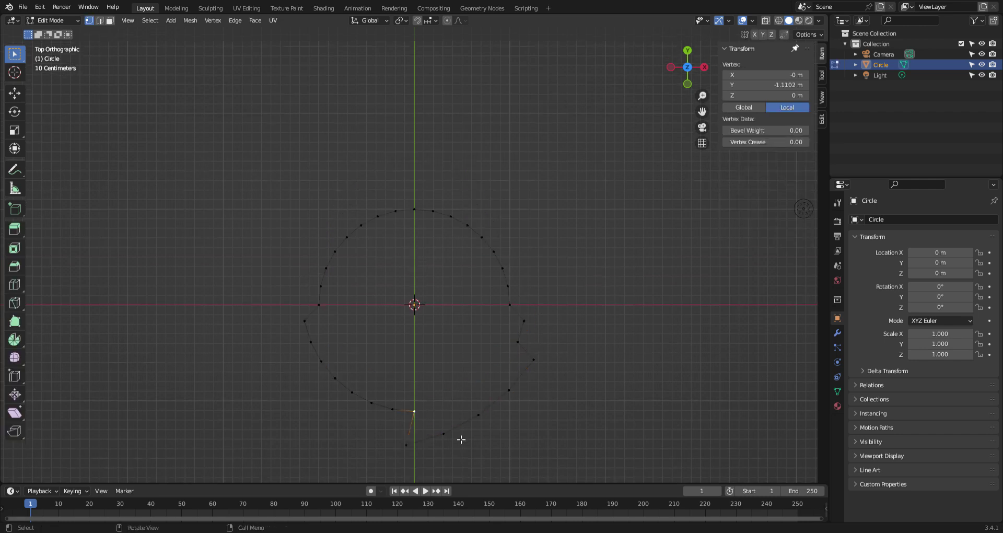
key(g)
key(y)
click(462, 449)
key(g)
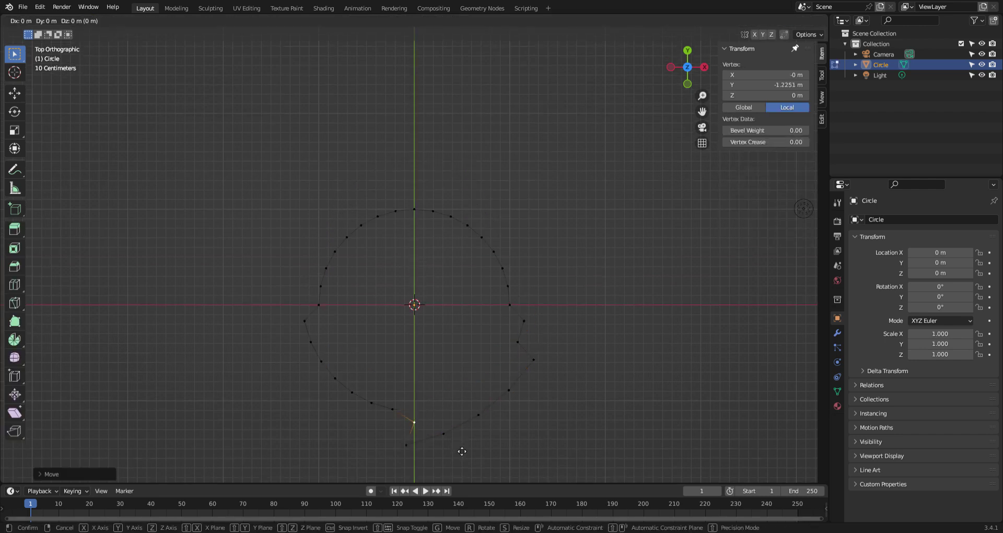
right_click(462, 451)
key(g)
key(x)
click(479, 455)
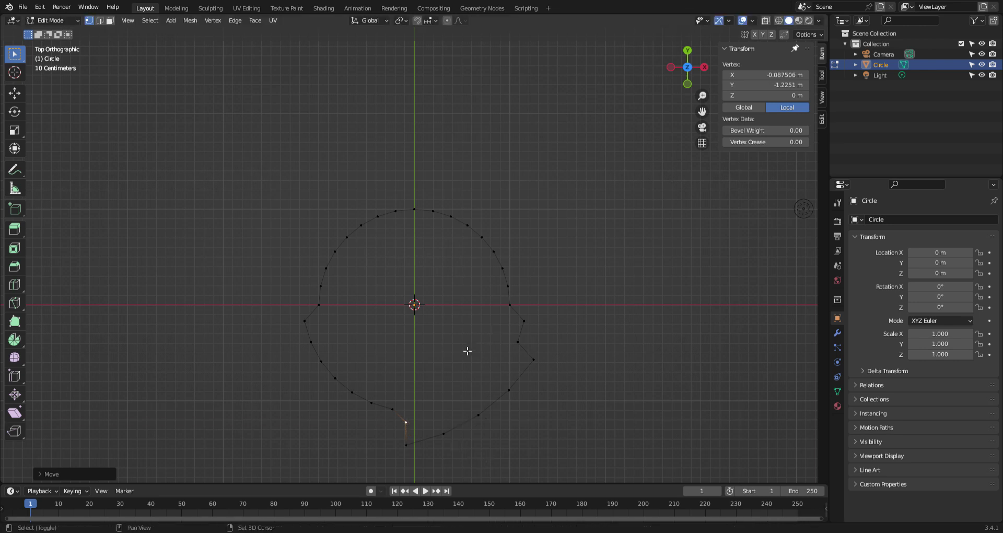
- Try to rip the topmost vertex of the outline apart
shift+middle_drag(461, 332, 475, 350)
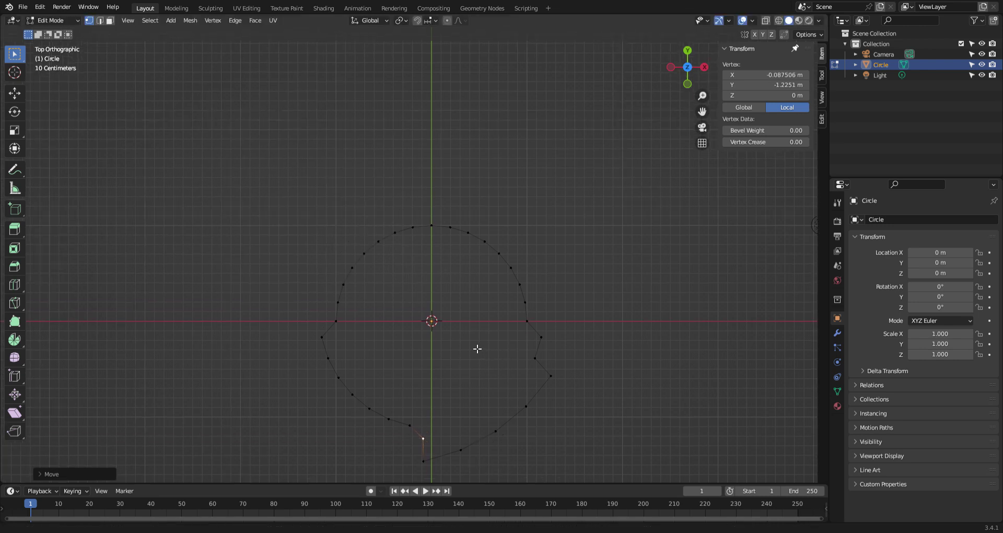
click(431, 226)
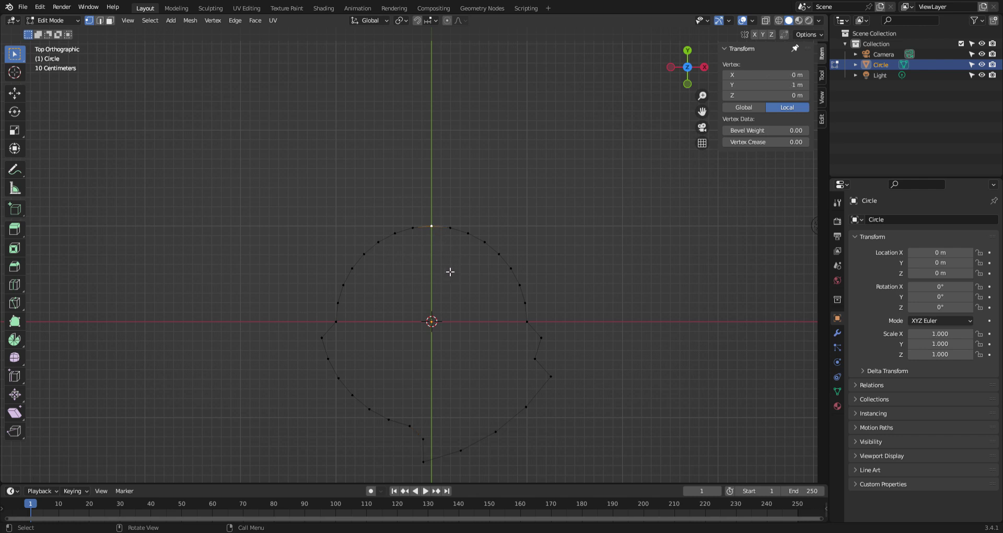
key(v)
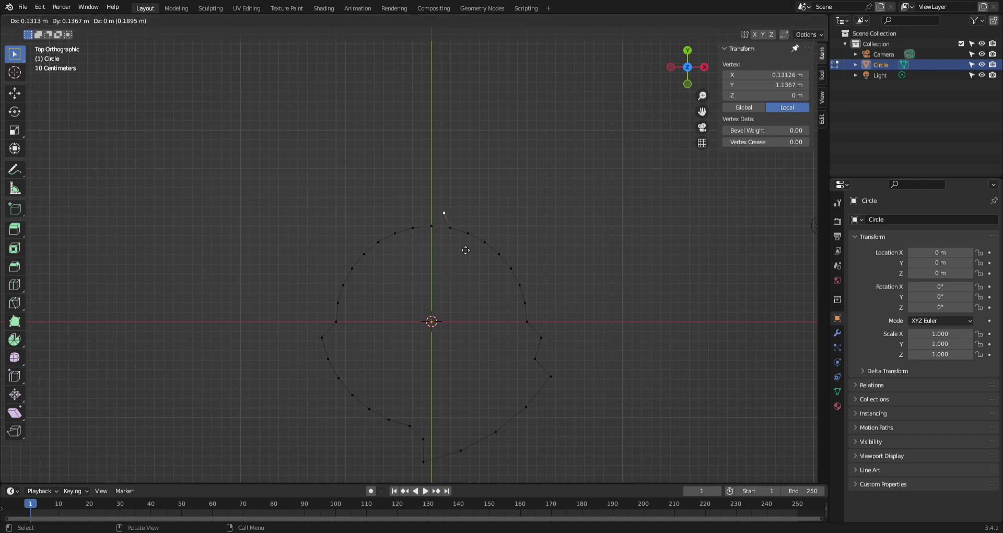
right_click(464, 245)
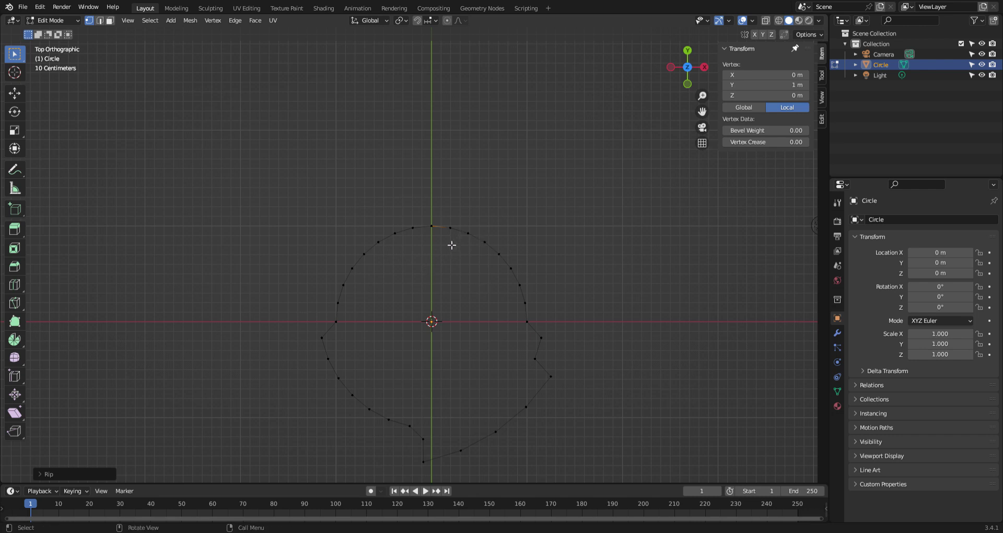
key(ctrl+z)
key(ctrl+z)
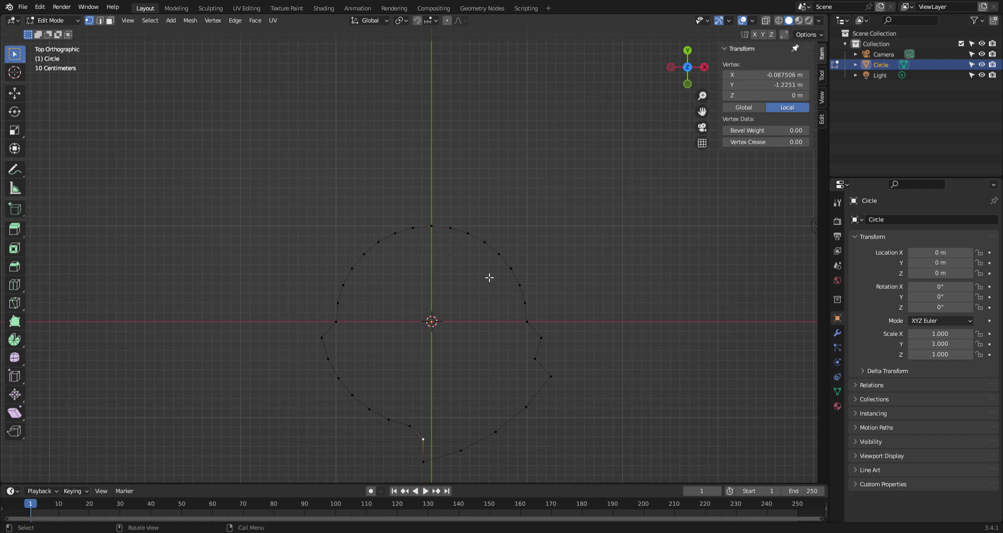
- Flatten the seven topmost vertices by scaling them to 0 along Y, and raise them to about Y 1.04 m
click(467, 273)
drag(534, 203, 346, 248)
key(s)
text(z)
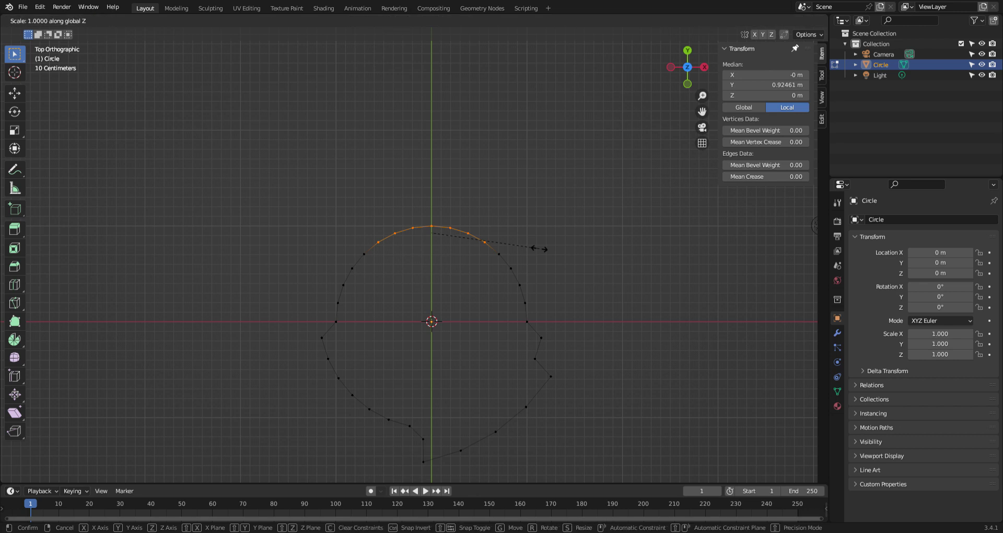
text(y0)
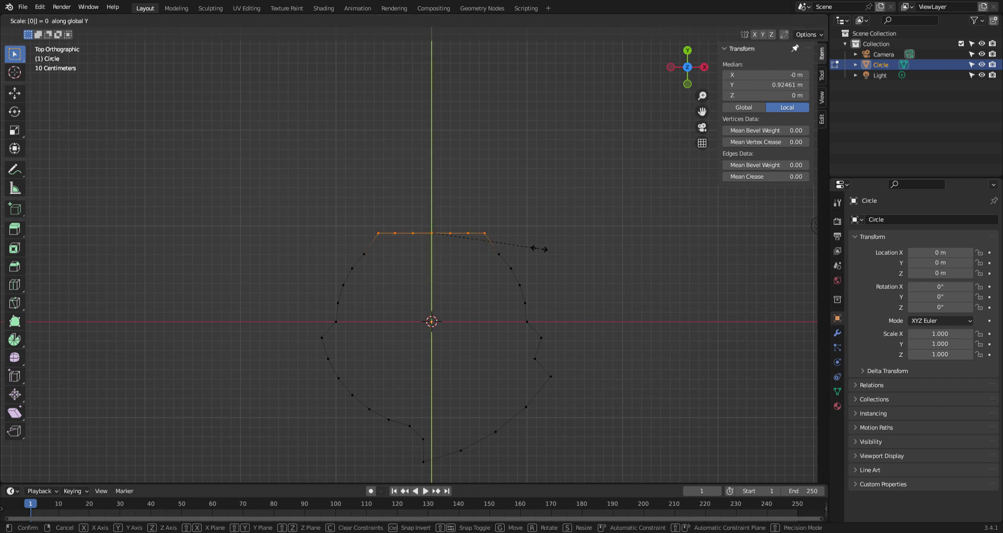
key(Return)
key(g)
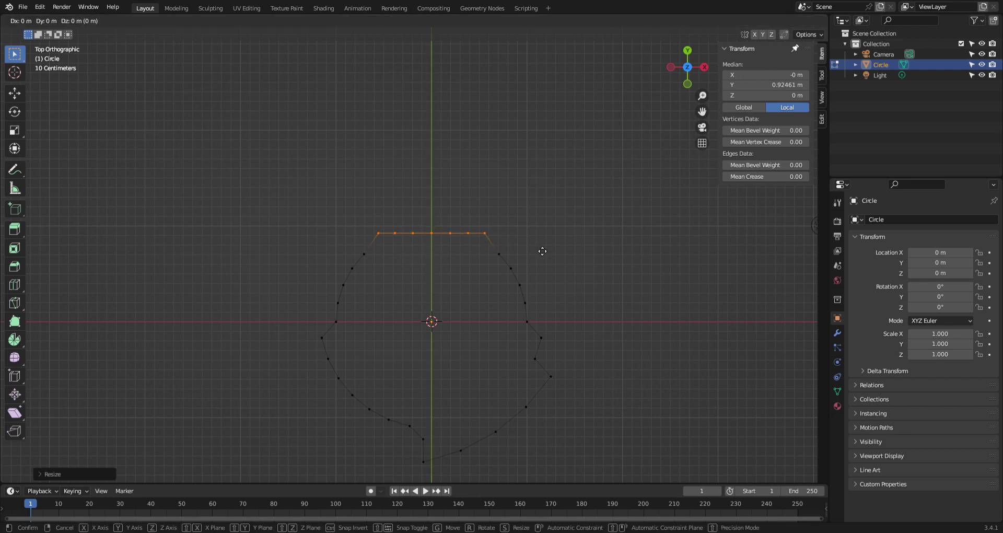
key(y)
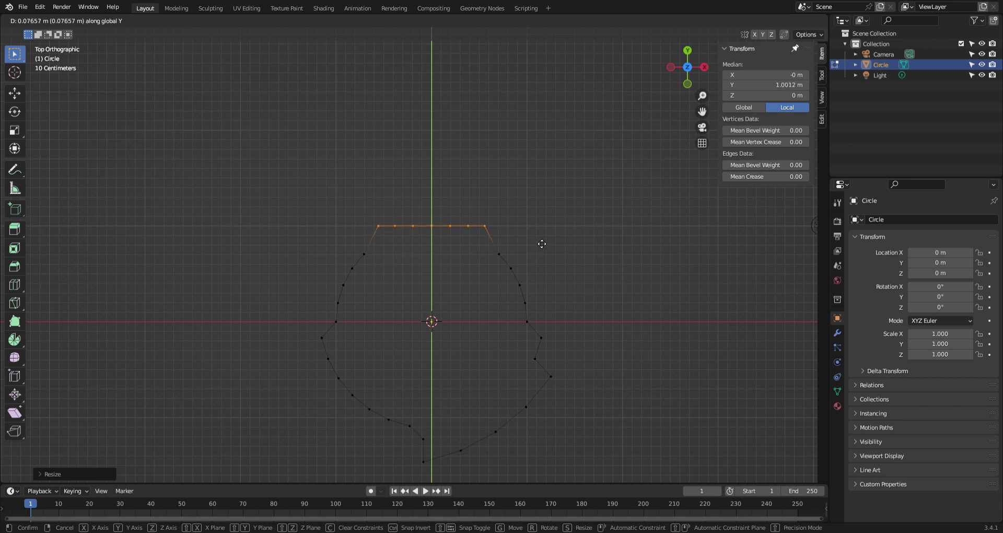
key(Return)
- Lower the centre vertex of the flat top edge along Y to form a V-shaped notch
click(433, 222)
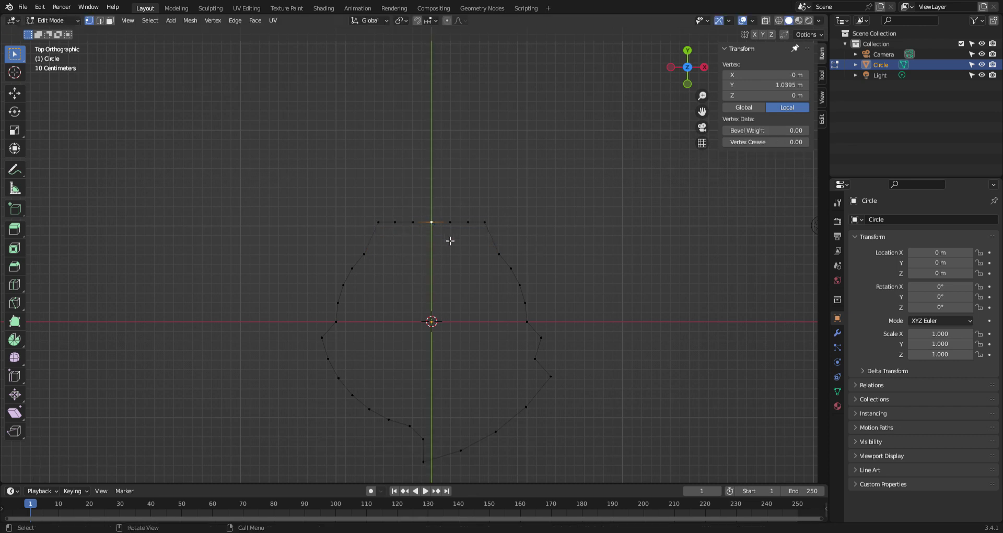
key(g)
key(z)
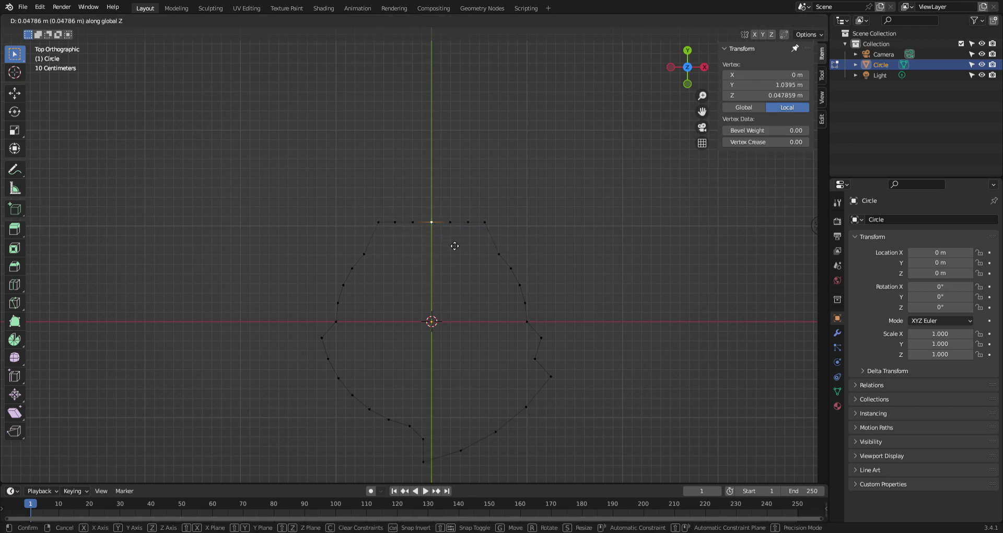
key(y)
click(456, 259)
- Lower the vertex just right of the centre notch along Y to about 0.99 m
click(457, 223)
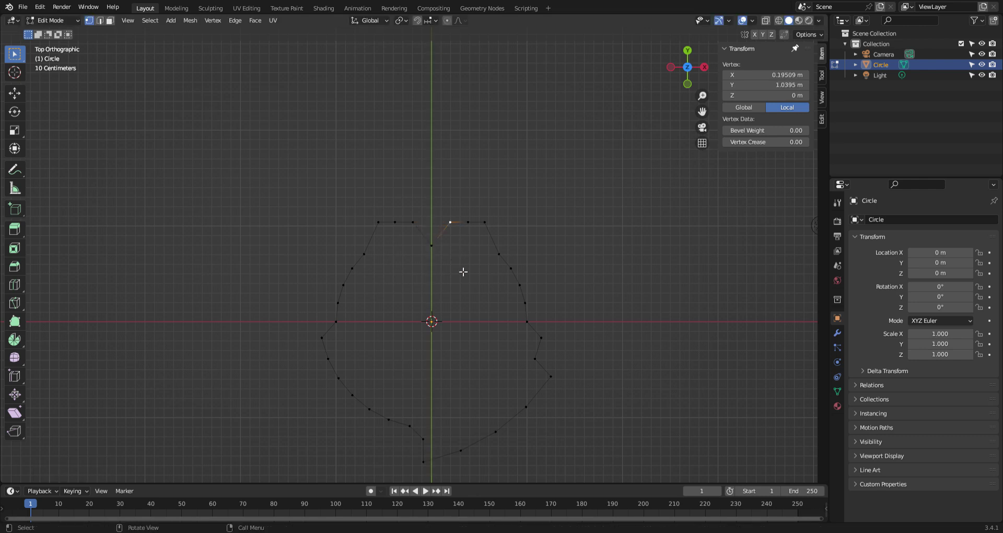
key(g)
key(y)
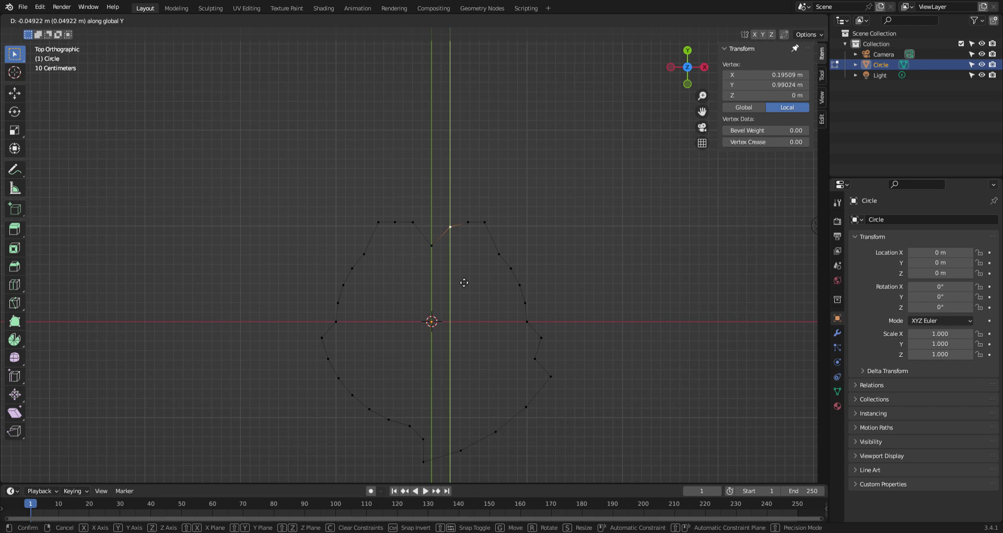
click(463, 282)
- Try moving the right-side vertex just above the X axis inward along X to about 0.46 m
click(437, 251)
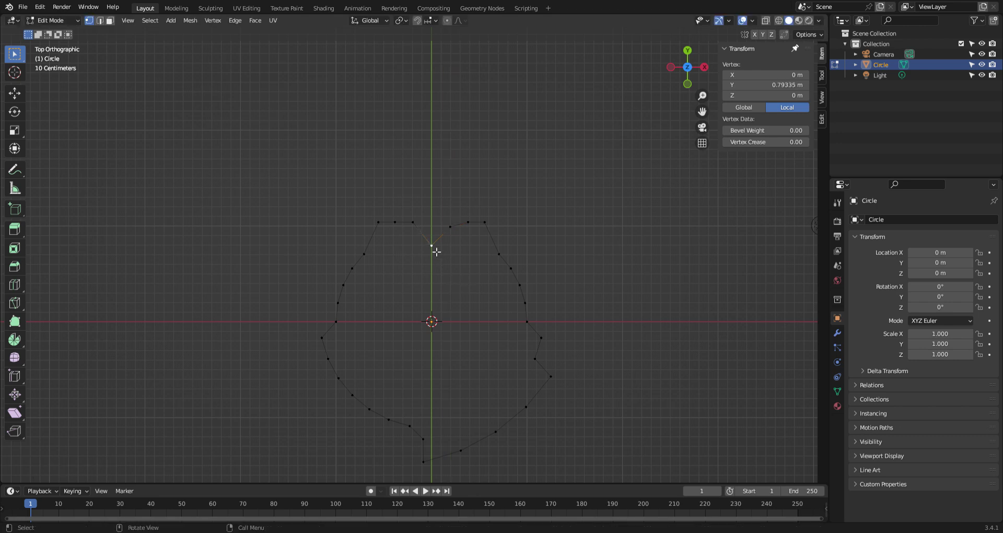
click(529, 307)
key(g)
key(x)
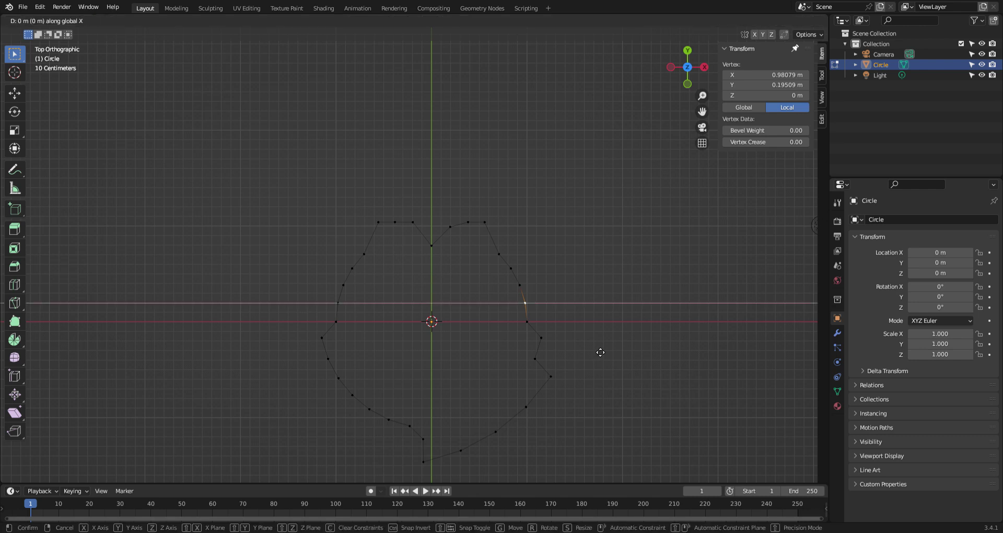
click(549, 354)
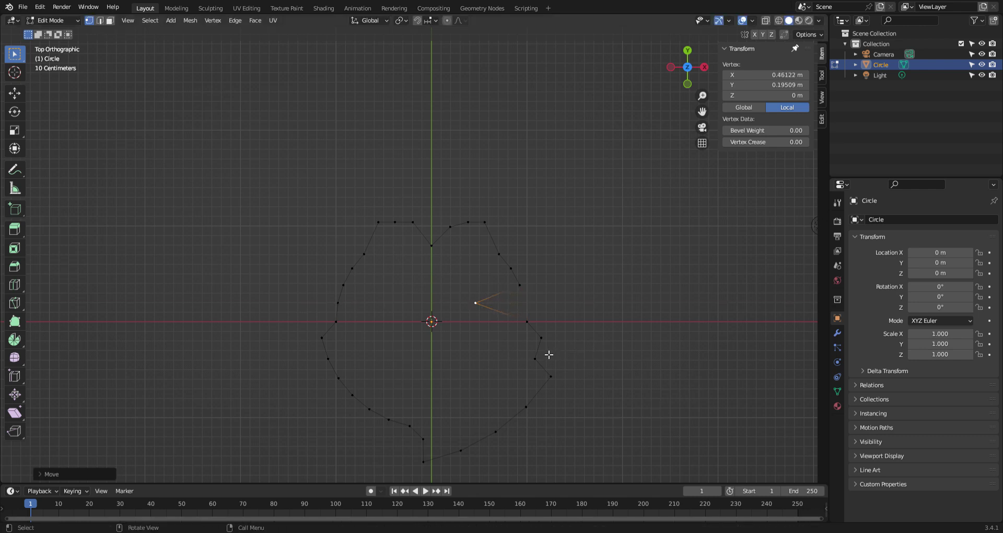
key(ctrl+z)
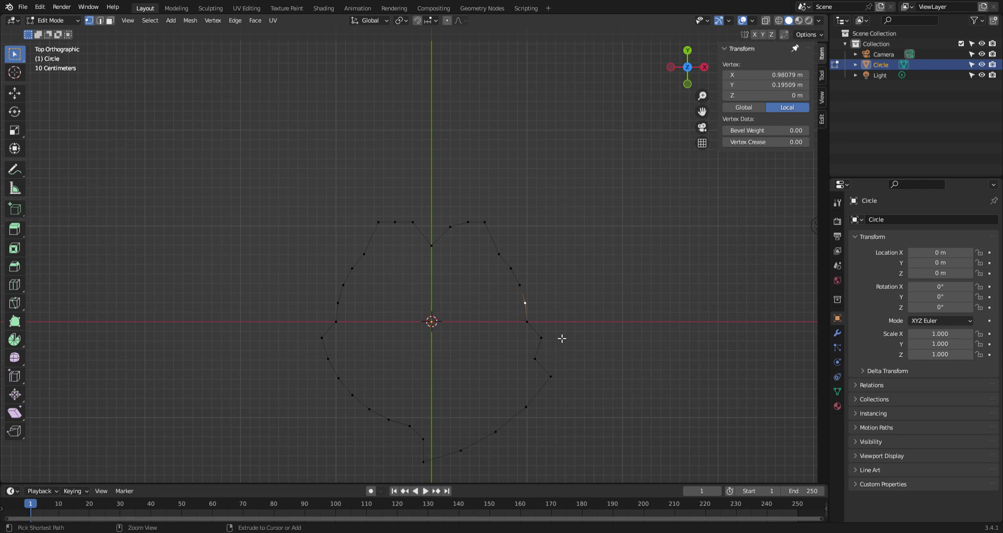
- Undo the notch and the other lowered vertex on the outline's top edge
click(438, 254)
key(ctrl+z)
click(440, 259)
key(ctrl+z)
click(437, 252)
key(ctrl+z)
key(ctrl+z)
key(ctrl+z)
key(ctrl+z)
- Lower the right end vertex of the outline's flat top edge along Y to about 0.90 m
click(488, 224)
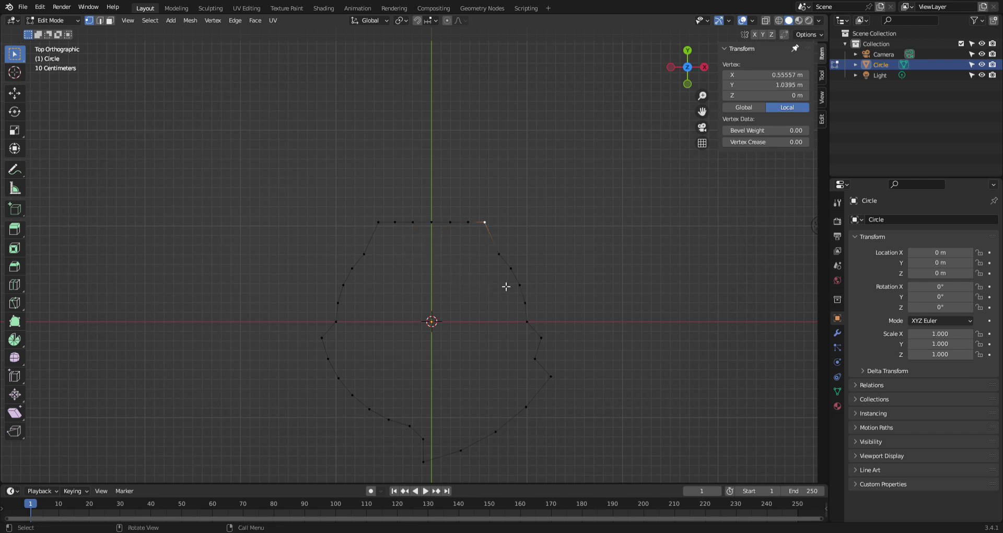
key(g)
key(y)
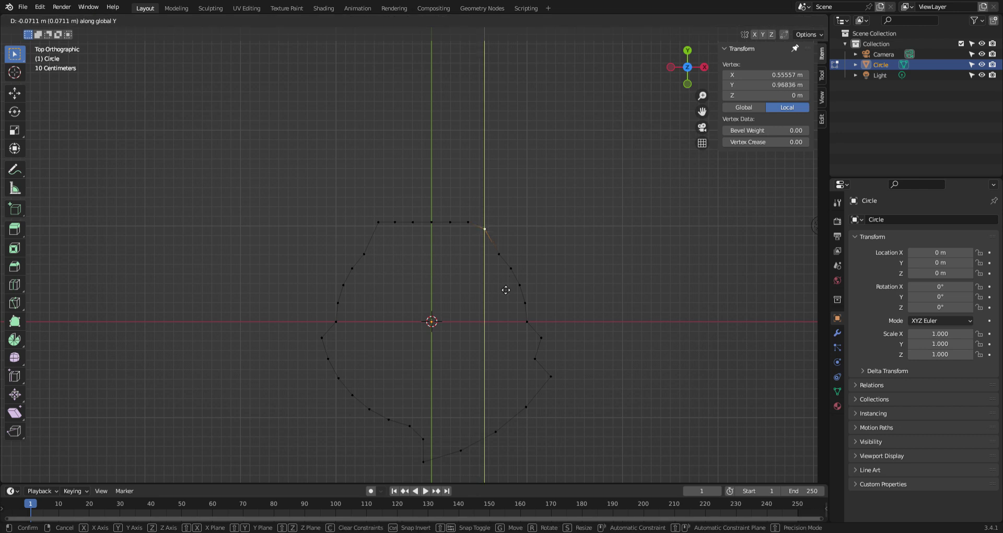
click(505, 296)
key(Tab)
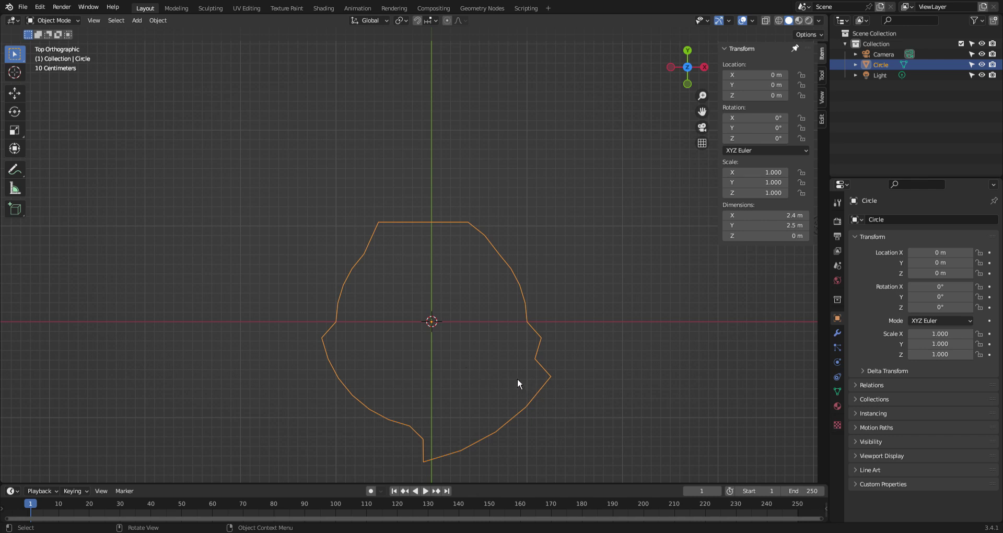
scroll(532, 390, down, 1)
key(Tab)
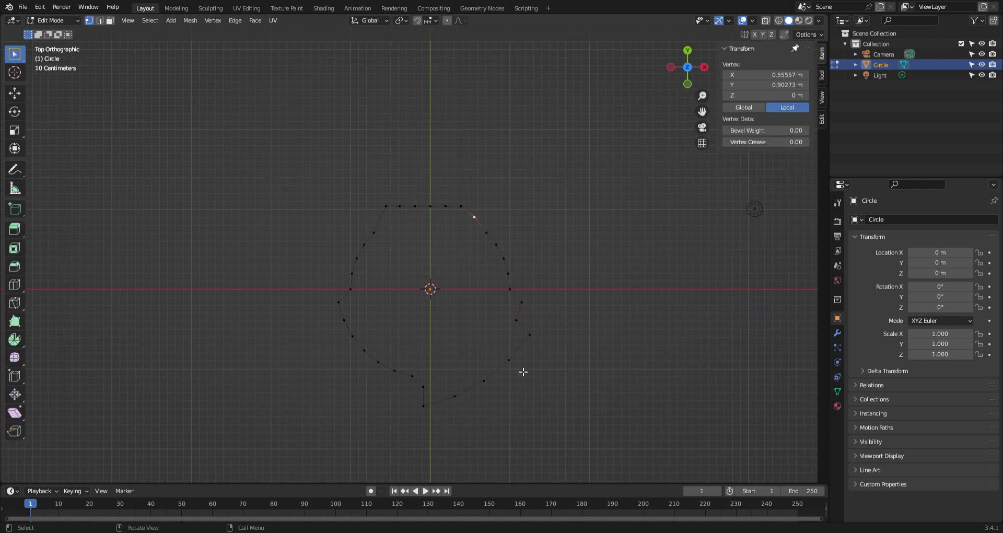
- Select the entire outline and enable the Statistics overlay in the viewport
key(a)
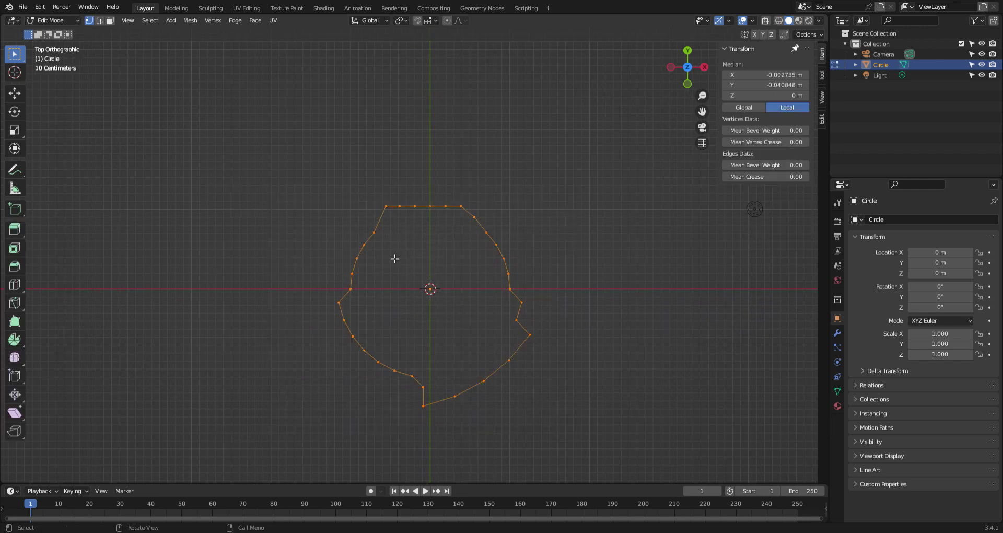
click(752, 20)
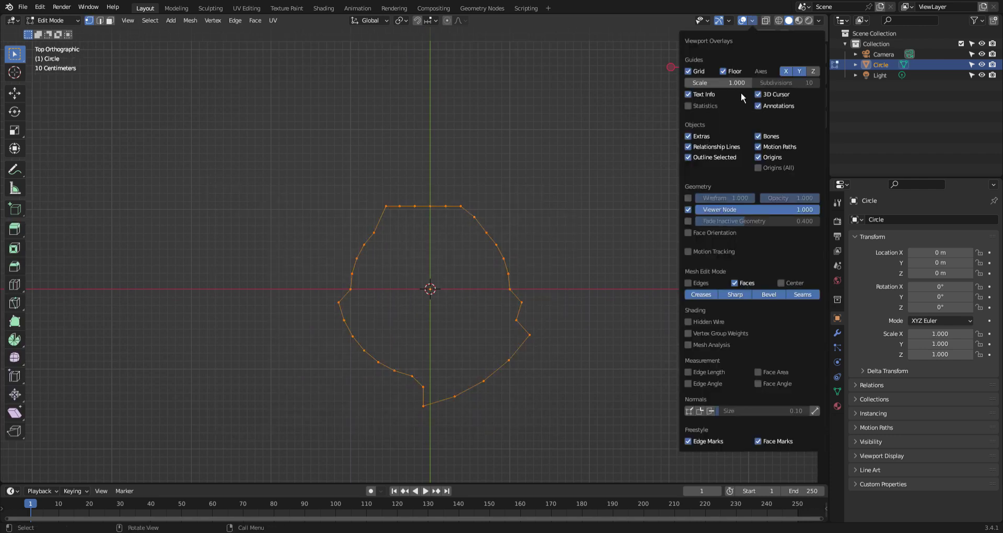
click(699, 106)
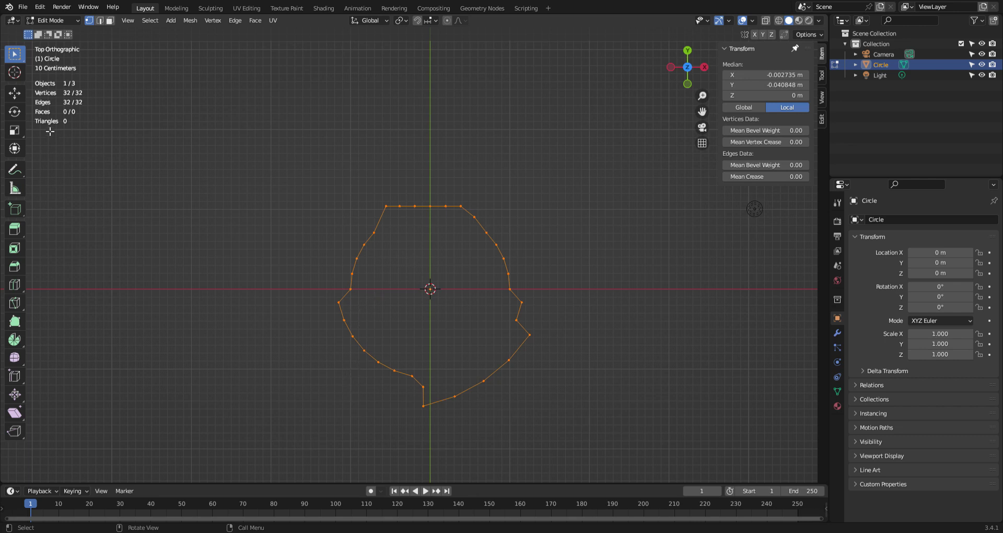
- Annotate a guitar-body shape around the outline with short centre marks at its top and bottom, and undo the strokes
click(21, 172)
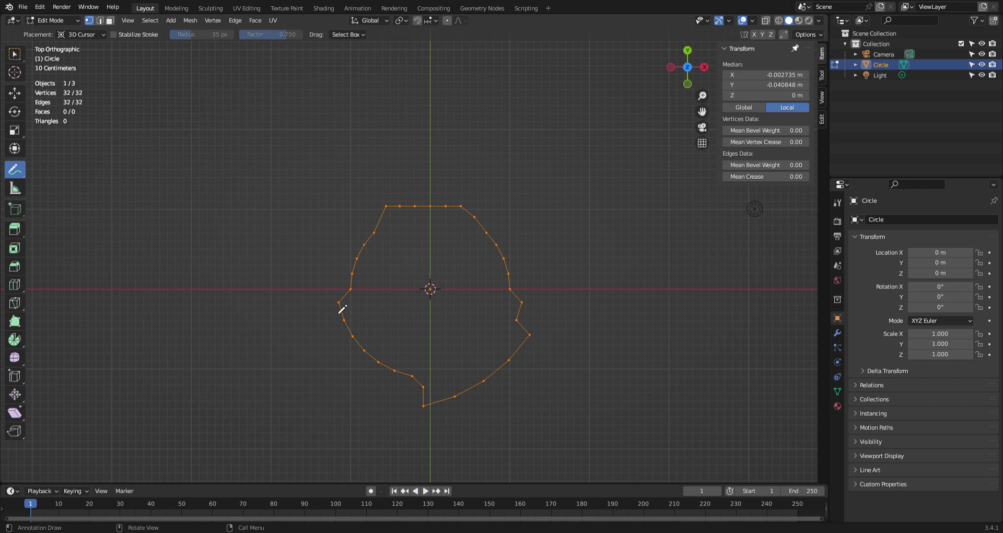
mouse_move(340, 287)
mouse_down()
mouse_move(363, 318)
mouse_move(344, 385)
mouse_move(416, 444)
mouse_move(538, 412)
mouse_move(537, 342)
mouse_move(516, 296)
mouse_move(542, 224)
mouse_move(465, 175)
mouse_move(345, 202)
mouse_move(321, 260)
mouse_move(347, 297)
mouse_up()
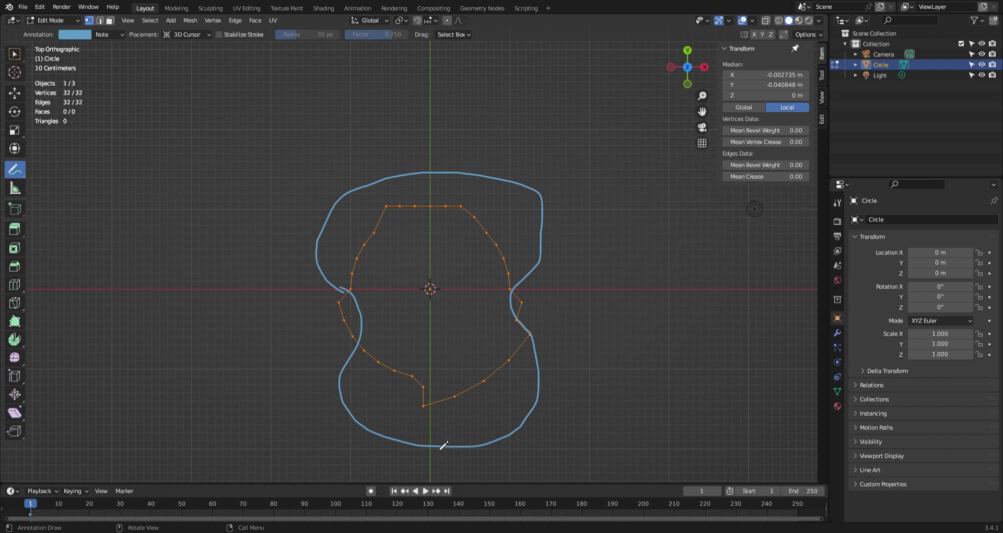
drag(438, 435, 440, 475)
drag(438, 153, 440, 177)
key(ctrl+z)
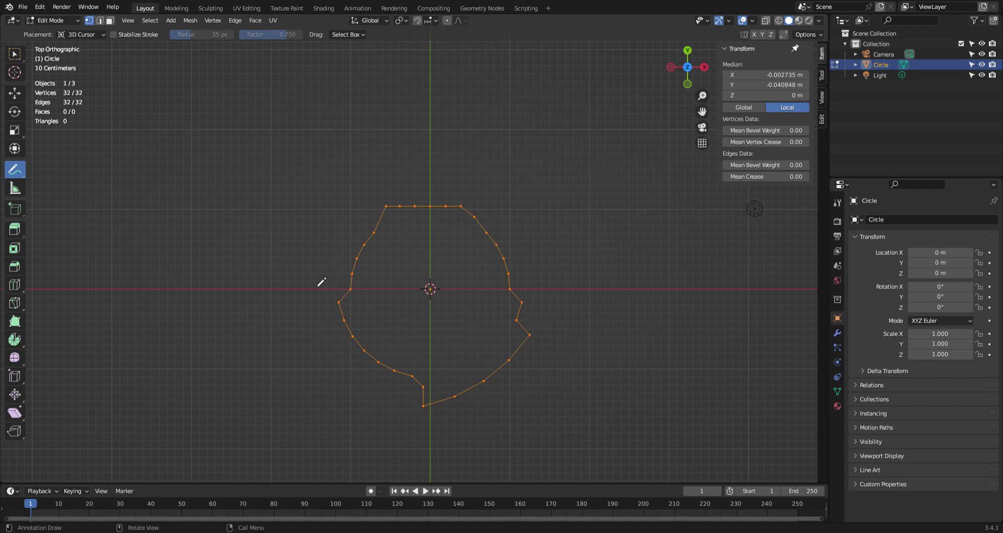
- Add a mesh circle at the origin inside the outline and scale it down to about 0.24
key(shift+a)
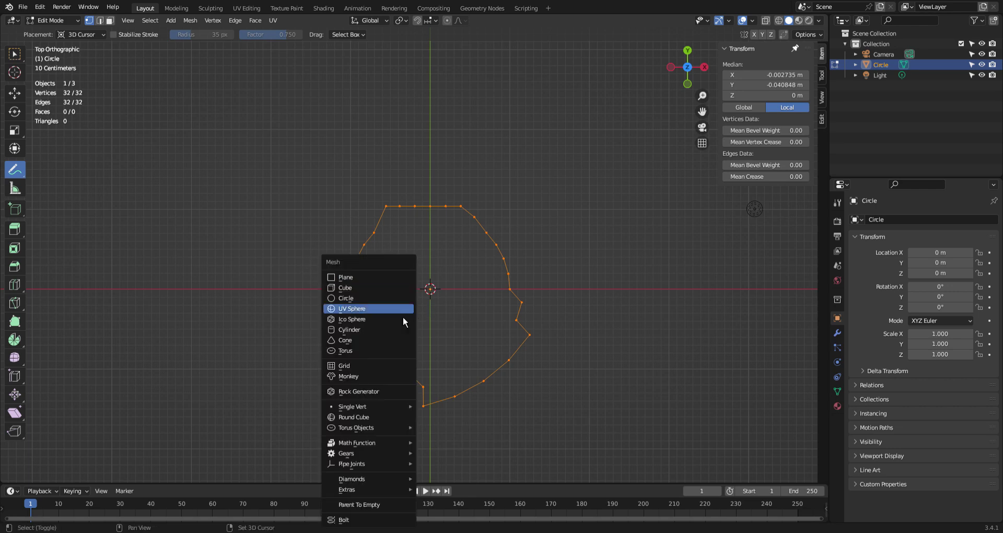
click(379, 303)
key(s)
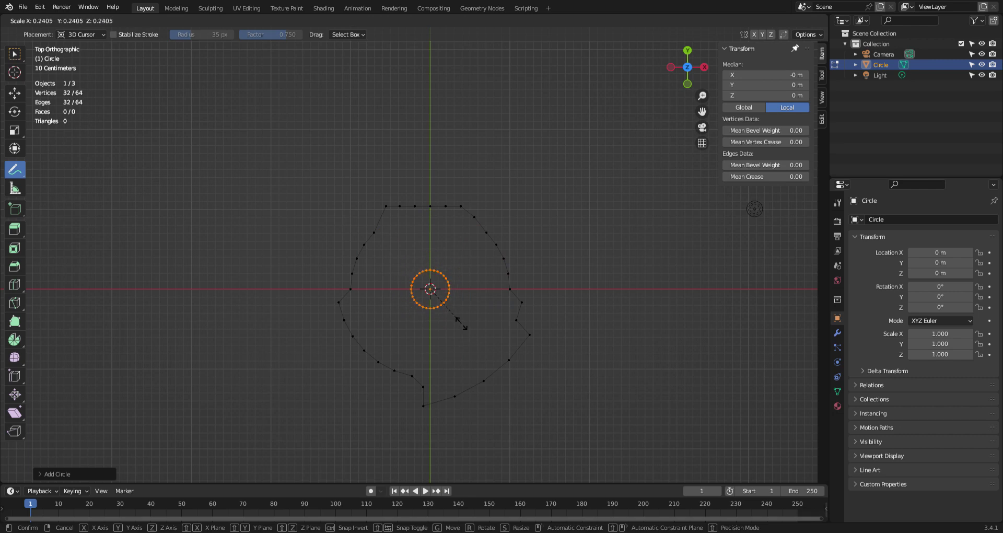
click(465, 328)
- Move the inner circle along Y to about 0.28 m and enlarge it slightly for the sound hole
key(g)
key(y)
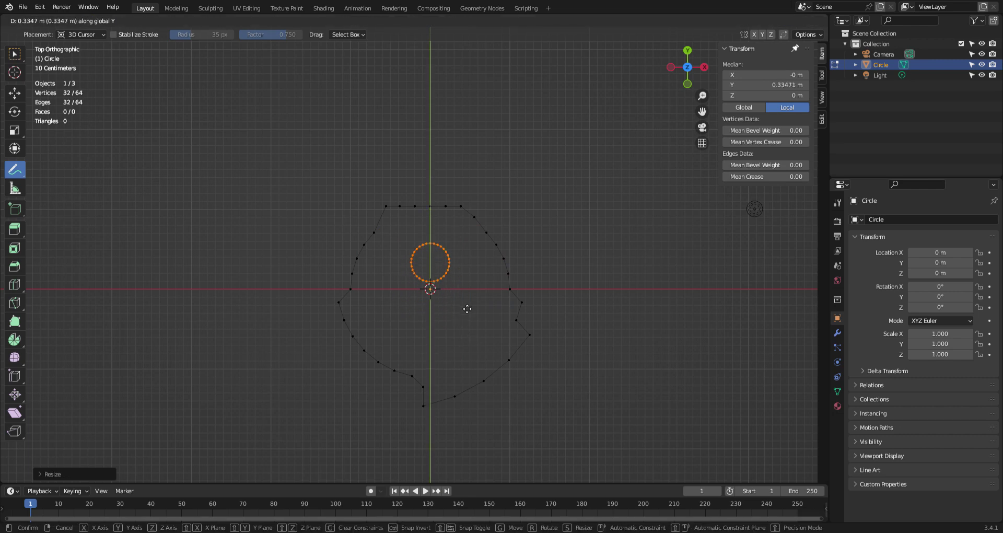
click(468, 315)
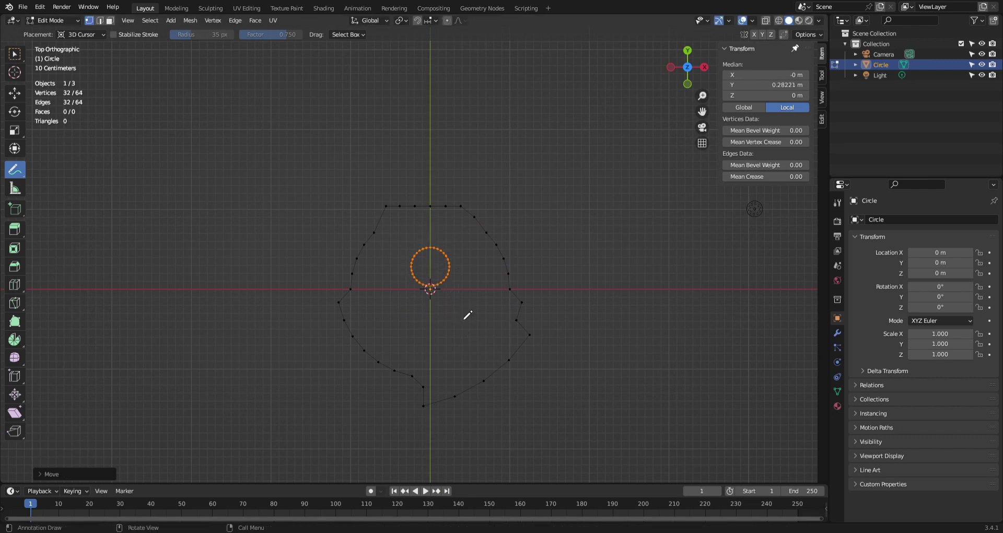
key(s)
click(485, 320)
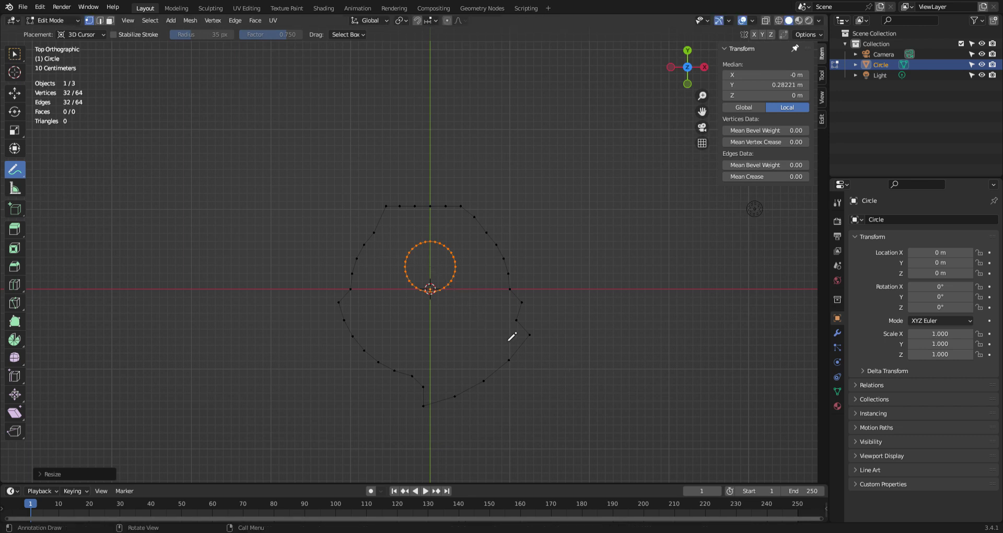
- Bridge the body outline and the inner circle with faces using LoopTools Bridge
key(a)
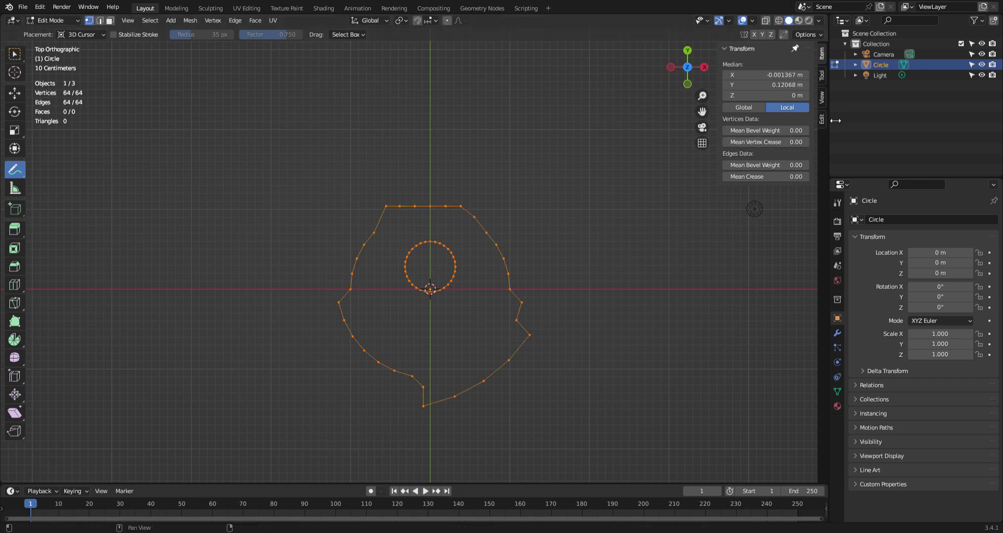
click(743, 194)
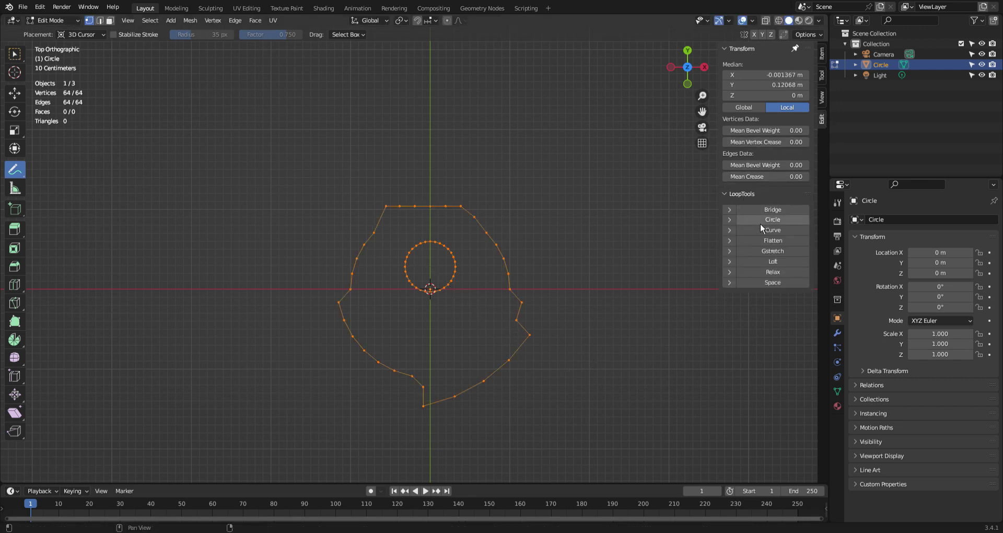
click(772, 210)
scroll(514, 317, up, 2)
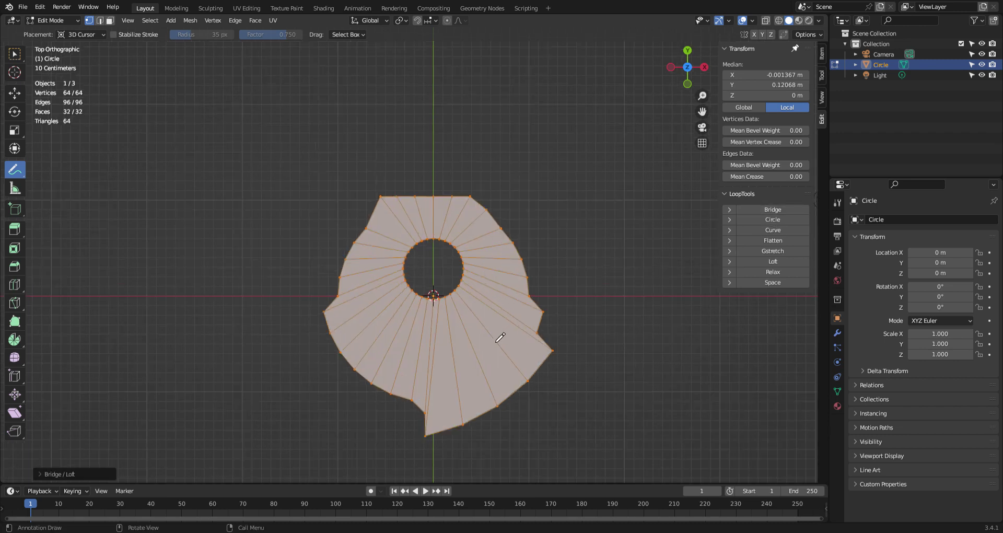
- Inset all bridged faces by a thin margin along the body outline and the sound hole
key(i)
click(538, 438)
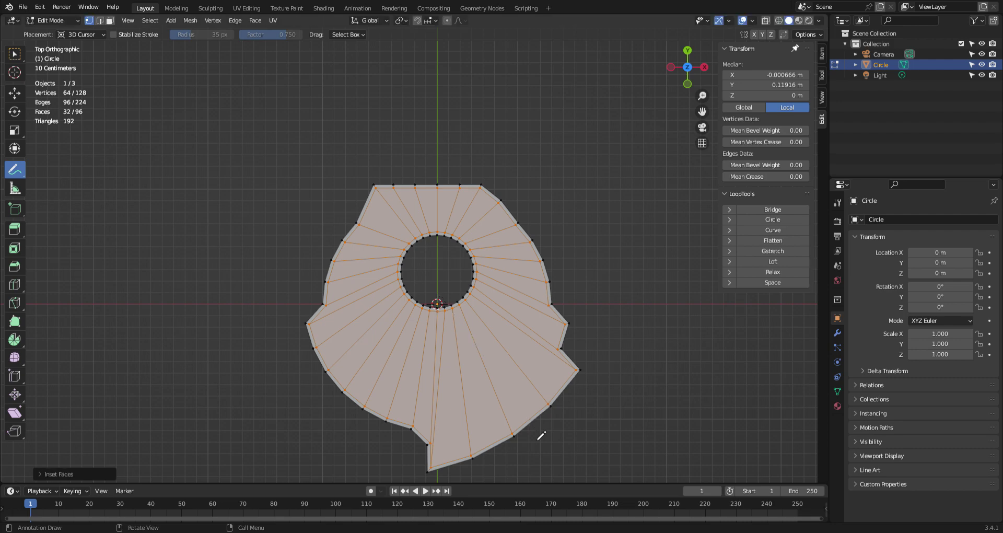
key(Tab)
middle_drag(604, 363, 570, 330)
key(Tab)
mouse_move(555, 365)
middle_down()
mouse_move(570, 342)
mouse_move(440, 336)
mouse_move(442, 350)
middle_up()
- Extrude the body's outer edge loop down along Z by about 0.25 m to form the side walls
key(2)
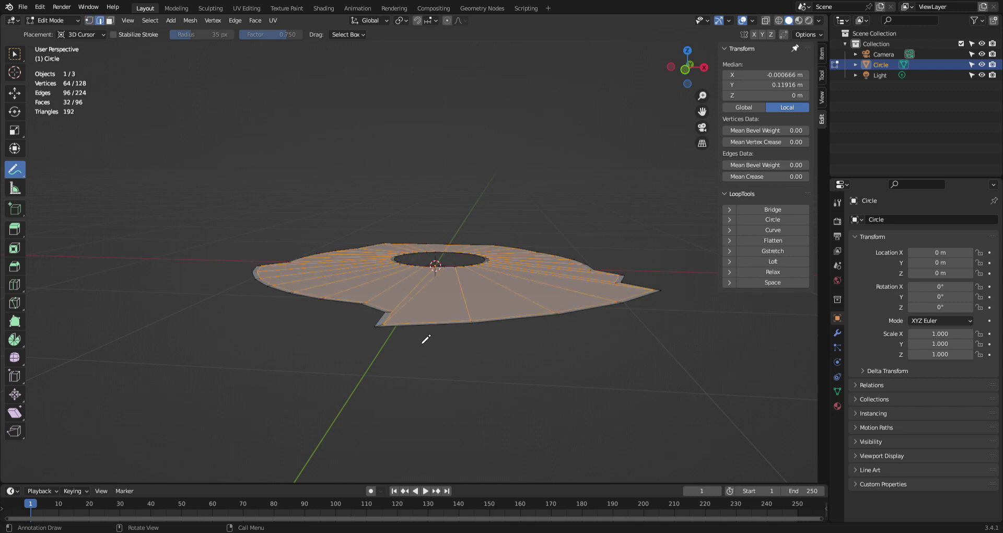
key(3)
click(16, 57)
key(2)
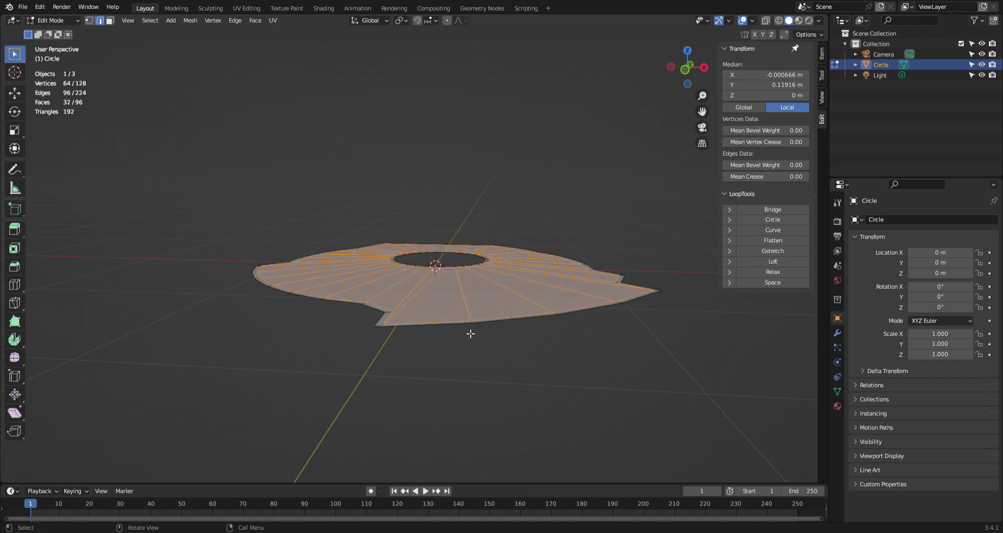
click(470, 326)
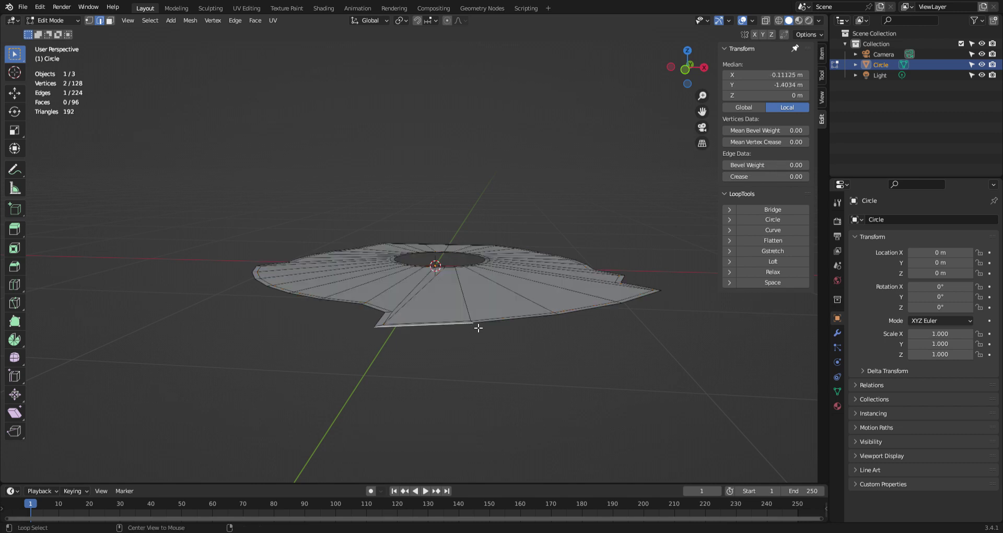
alt+click(479, 326)
middle_drag(496, 364, 515, 336)
key(e)
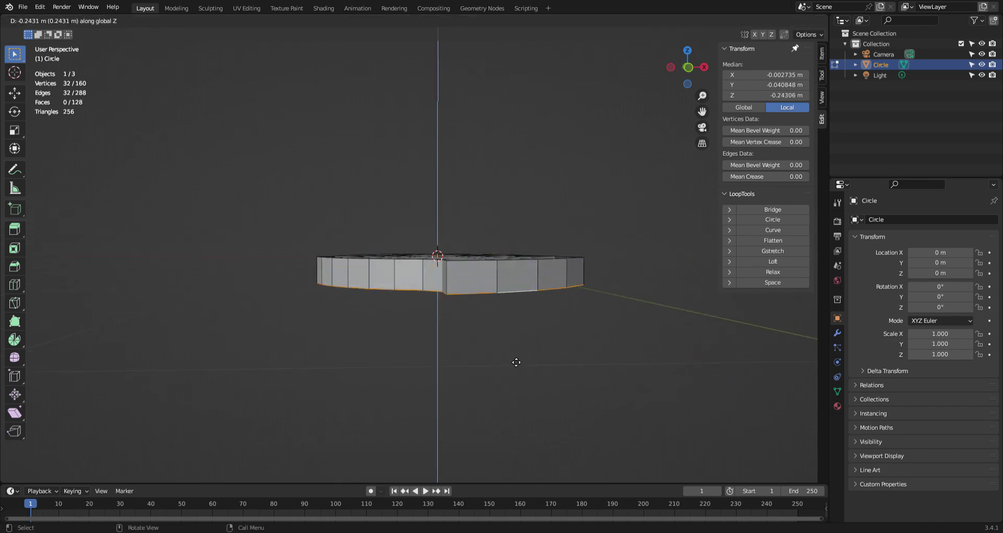
click(515, 362)
- Close the open underside of the body with a Grid Fill
middle_drag(516, 362, 477, 303)
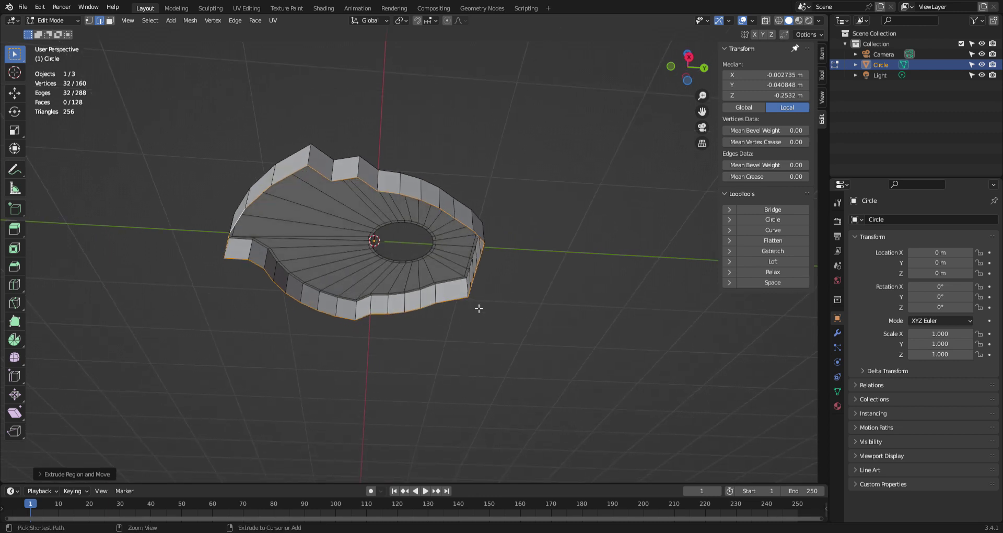
key(ctrl+f)
click(457, 419)
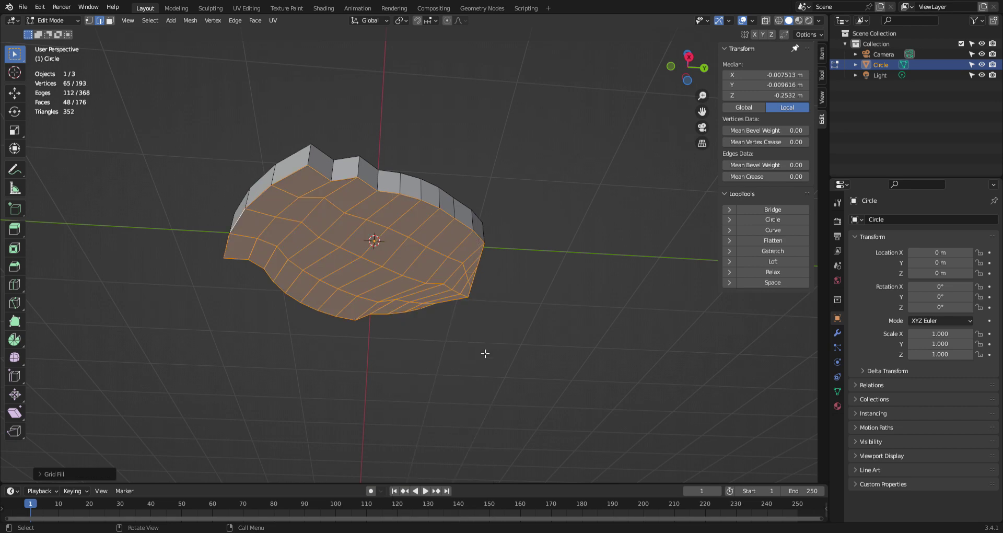
mouse_move(485, 351)
middle_down()
mouse_move(486, 280)
mouse_move(504, 282)
mouse_move(472, 383)
mouse_move(475, 365)
middle_up()
scroll(495, 315, up, 3)
scroll(494, 317, down, 4)
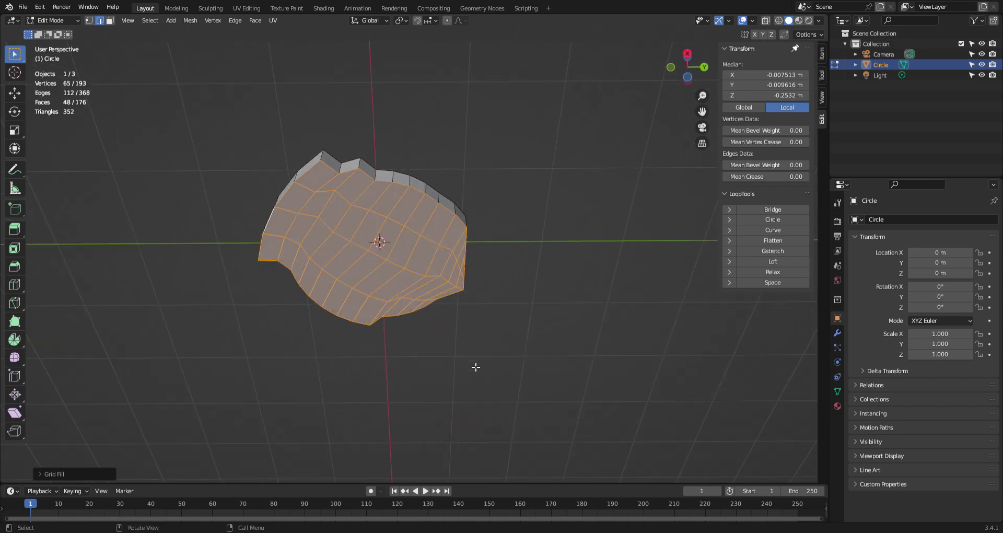
- Set the Grid Fill offset on the body's underside to 2
click(52, 474)
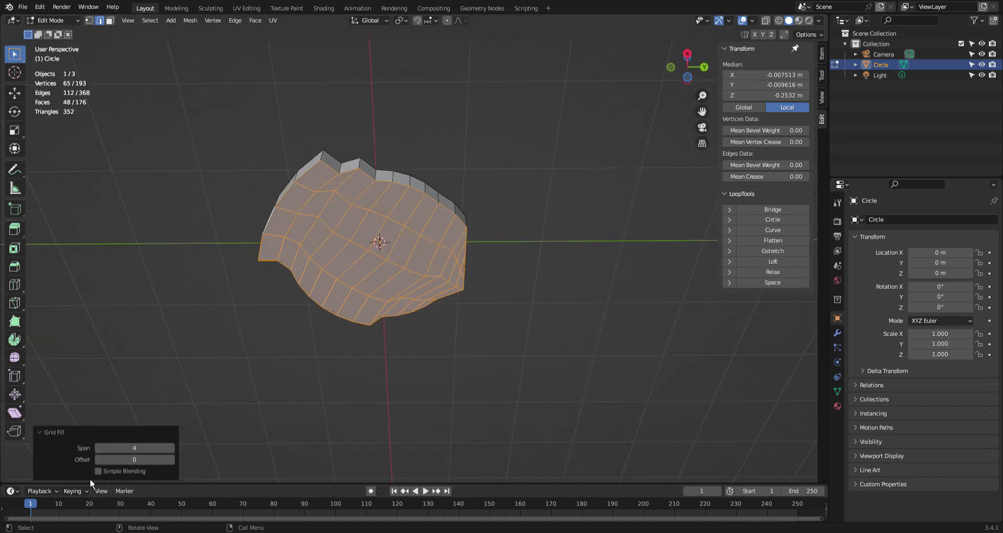
click(172, 460)
text(2)
key(Return)
click(100, 464)
click(174, 464)
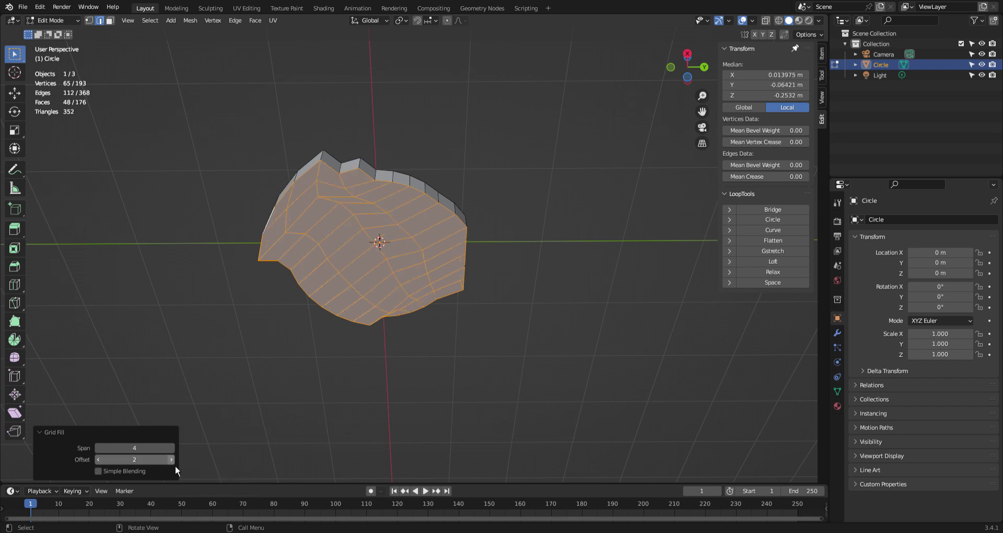
scroll(491, 339, up, 1)
middle_drag(491, 339, 250, 423)
scroll(454, 318, up, 3)
scroll(251, 422, up, 2)
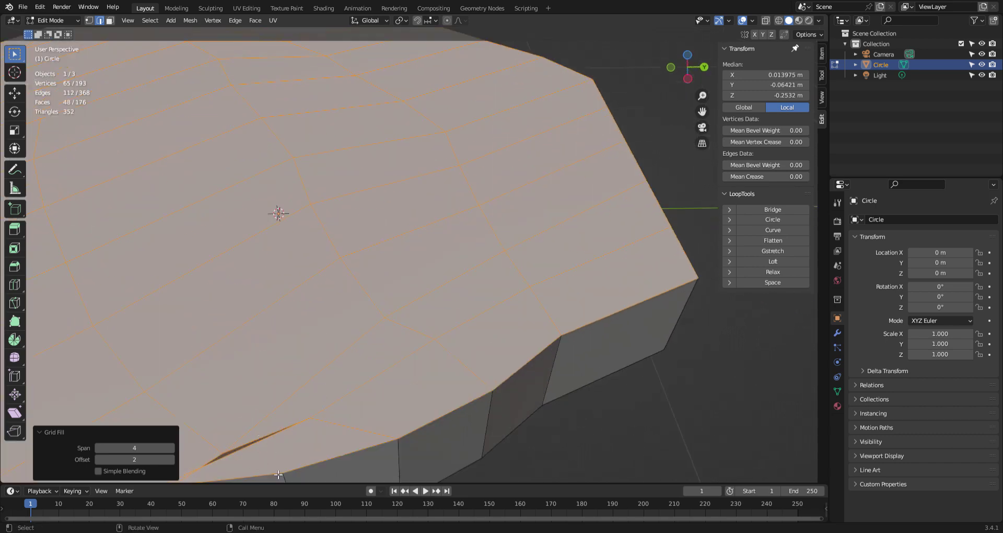
- Set the Grid Fill offset on the body's underside to 16
scroll(342, 348, down, 3)
middle_drag(349, 318, 363, 387)
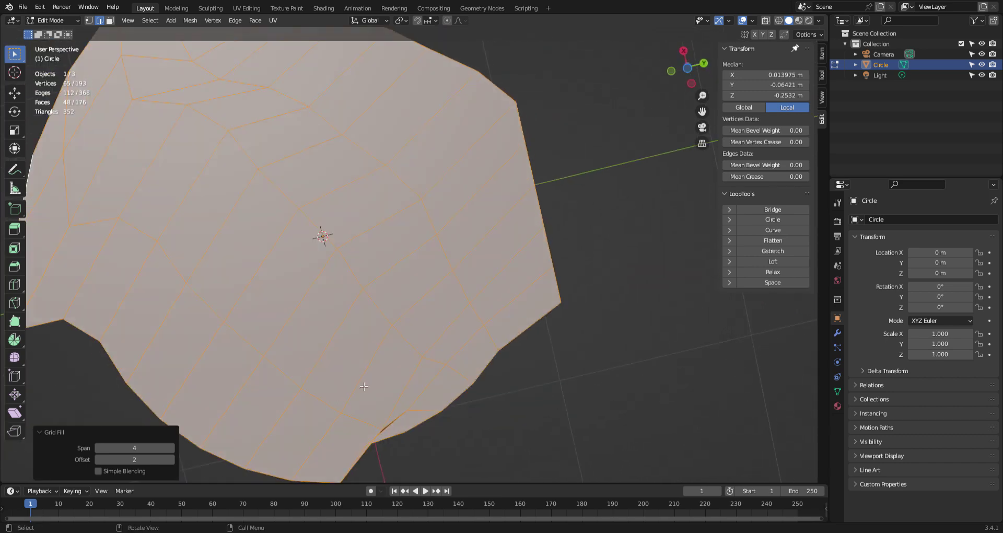
click(174, 463)
click(174, 463)
click(175, 463)
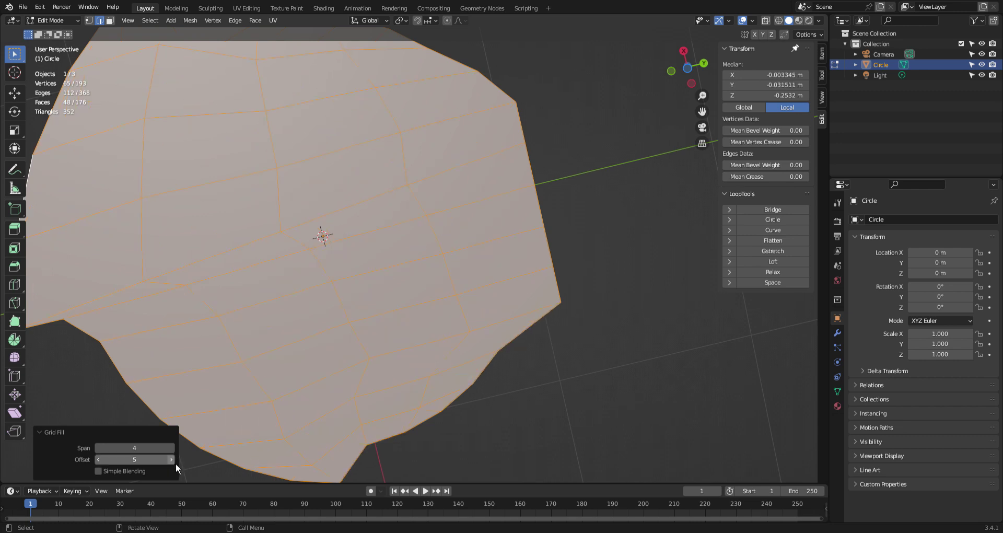
scroll(403, 268, down, 2)
middle_drag(404, 267, 395, 270)
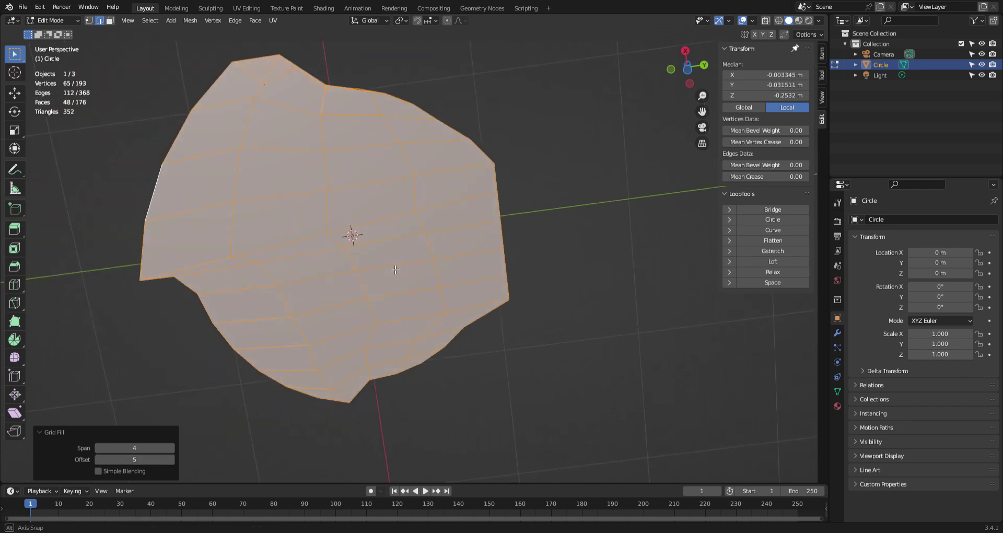
click(174, 462)
click(175, 463)
click(175, 463)
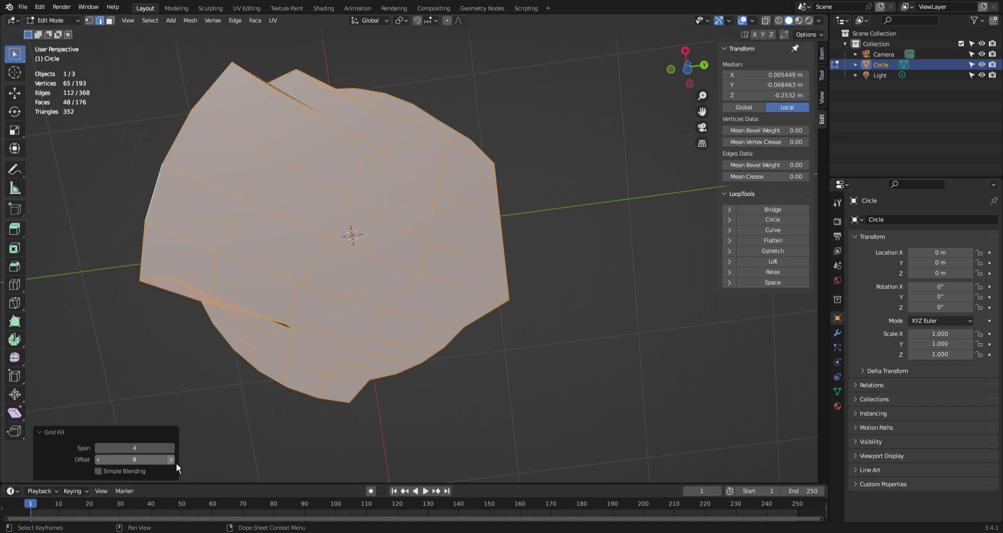
click(174, 462)
click(175, 462)
click(176, 462)
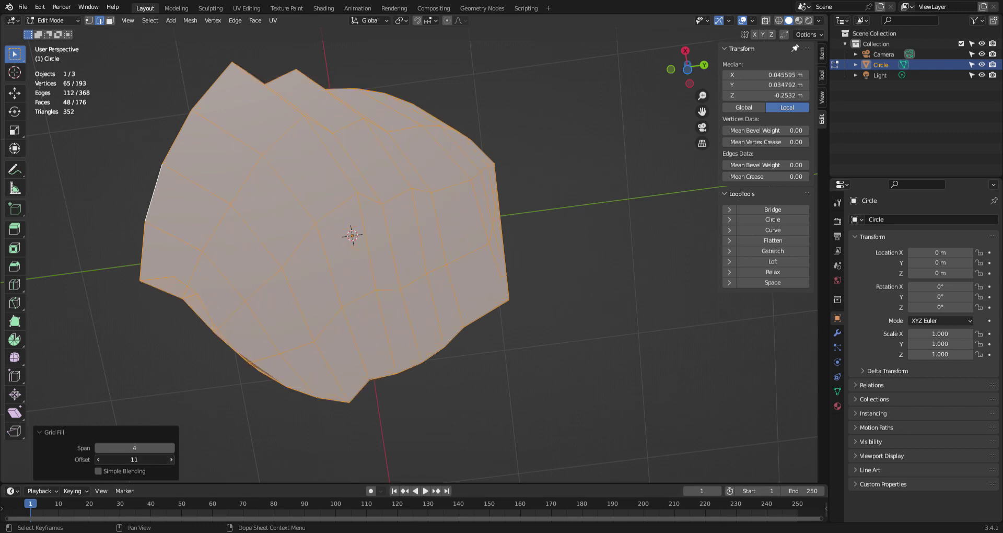
click(177, 462)
click(177, 462)
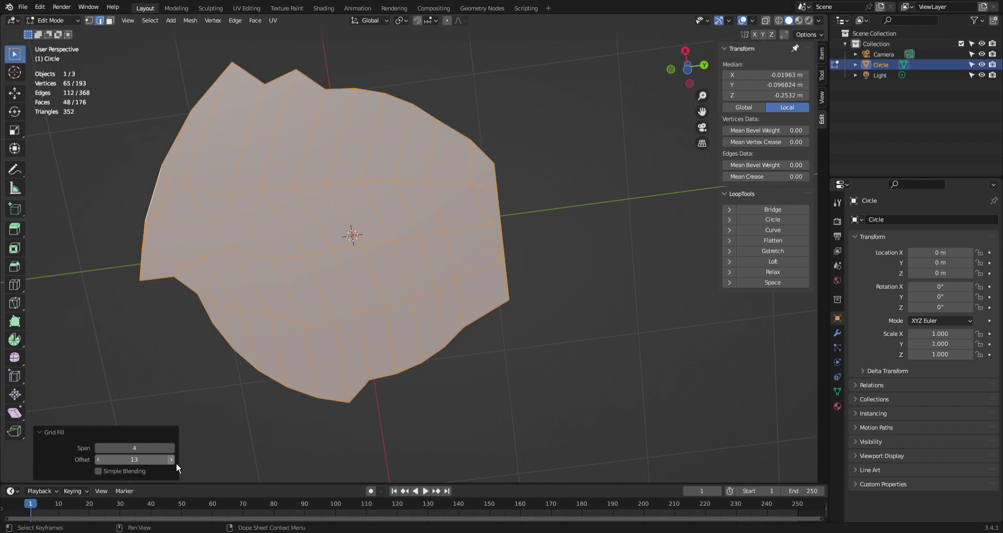
middle_drag(262, 309, 327, 315)
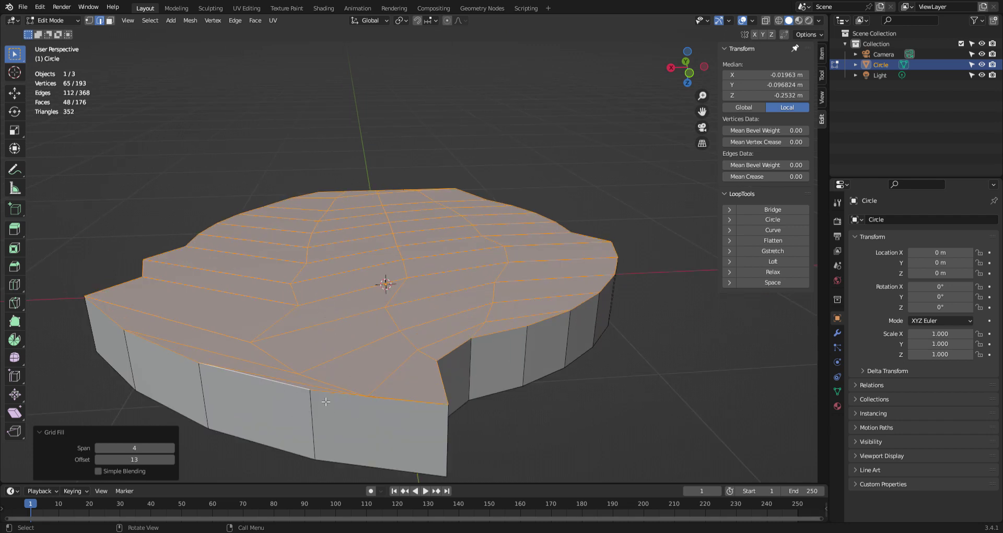
click(175, 463)
click(177, 466)
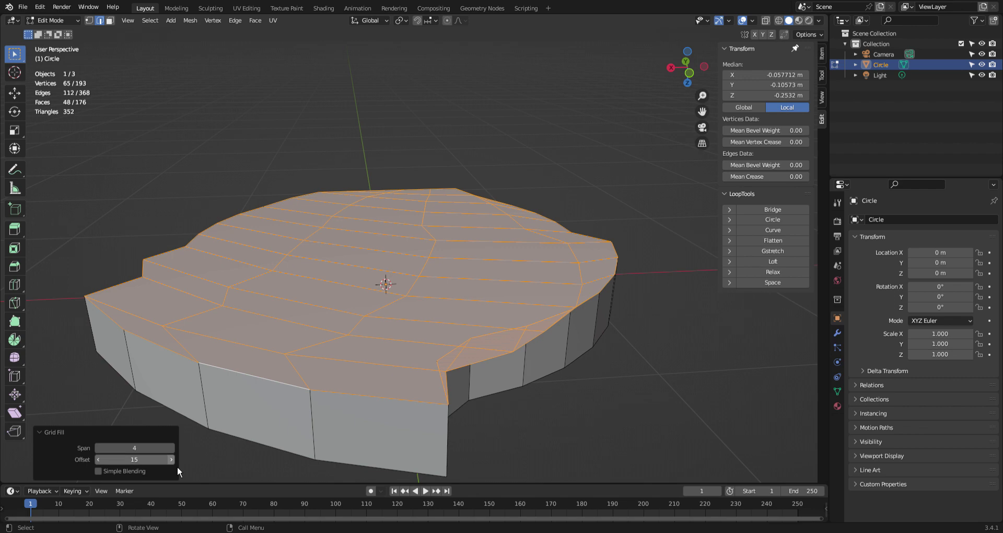
click(177, 466)
middle_drag(292, 297, 510, 216)
middle_drag(413, 236, 536, 223)
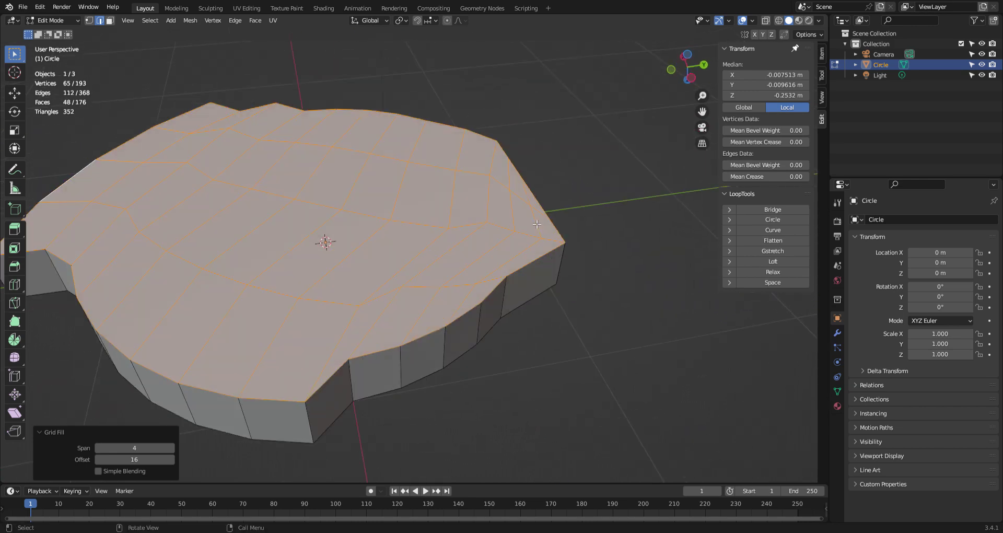
- In wireframe from the bottom view, inset the underside's grid faces by a thin margin along the body outline
key(ctrl+KP_7)
scroll(537, 242, down, 3)
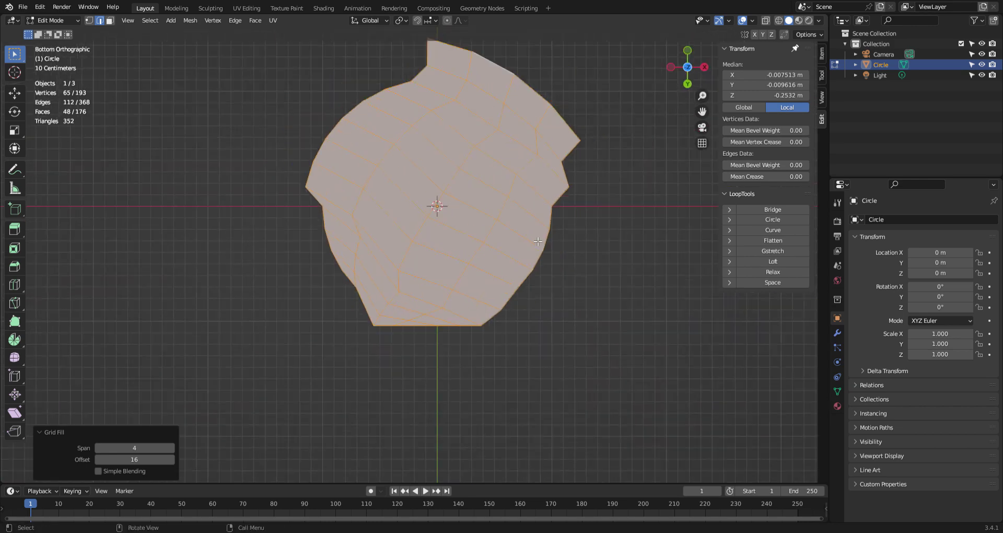
shift+middle_drag(577, 253, 532, 282)
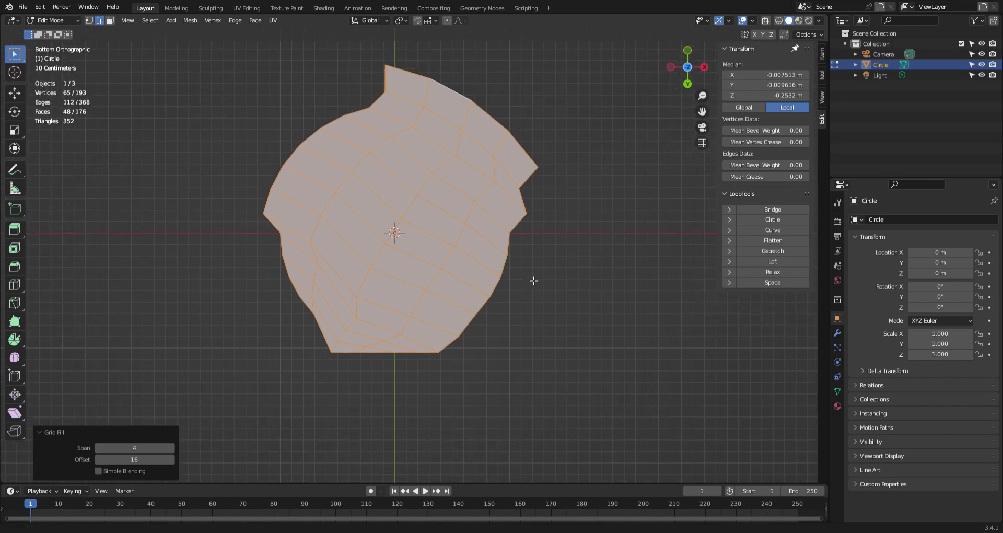
click(782, 22)
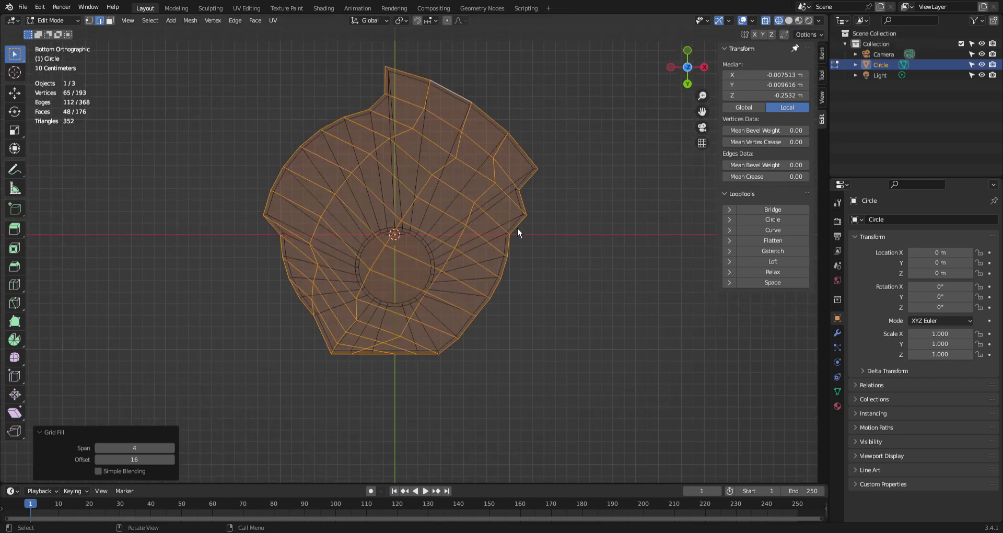
shift+middle_drag(509, 185, 531, 287)
scroll(479, 220, up, 5)
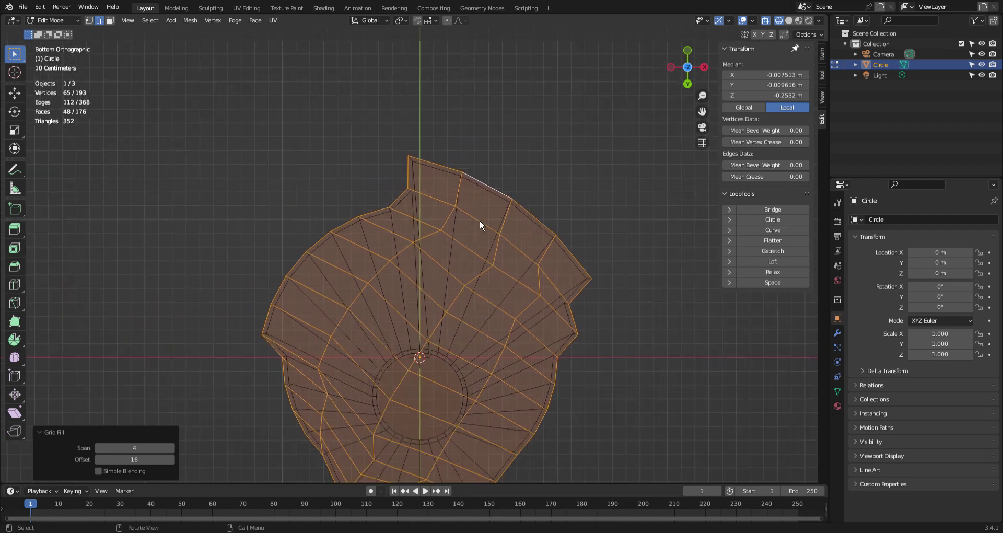
shift+middle_drag(478, 180, 477, 283)
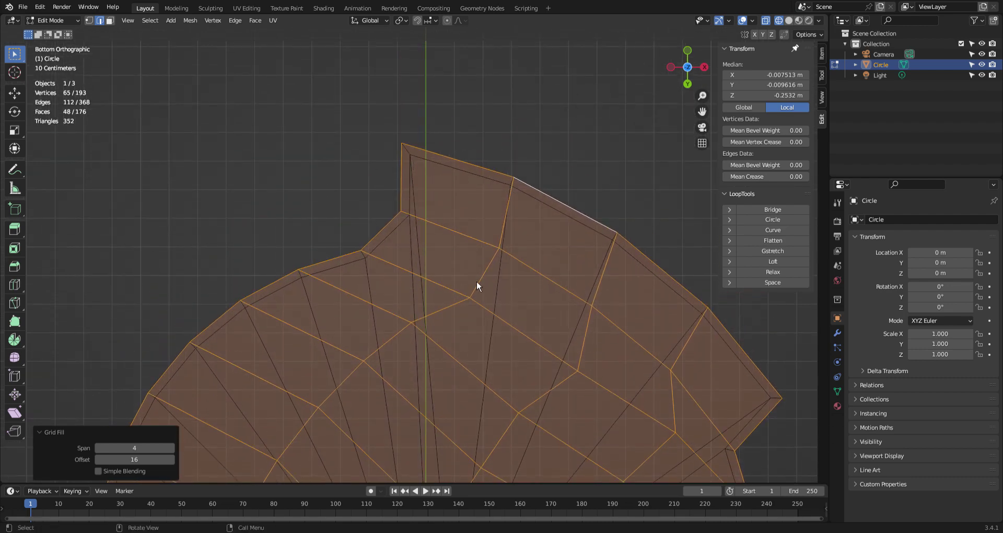
key(i)
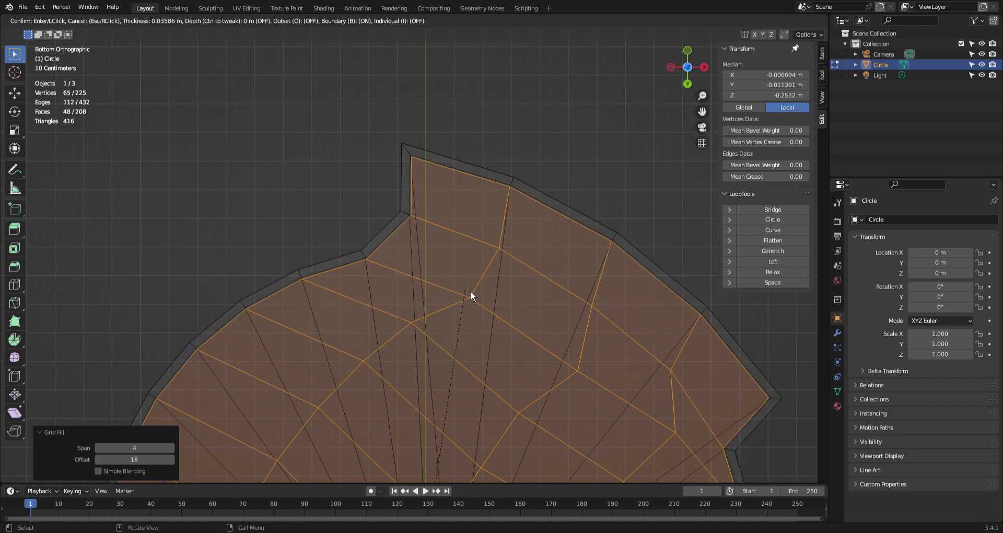
click(471, 289)
click(567, 184)
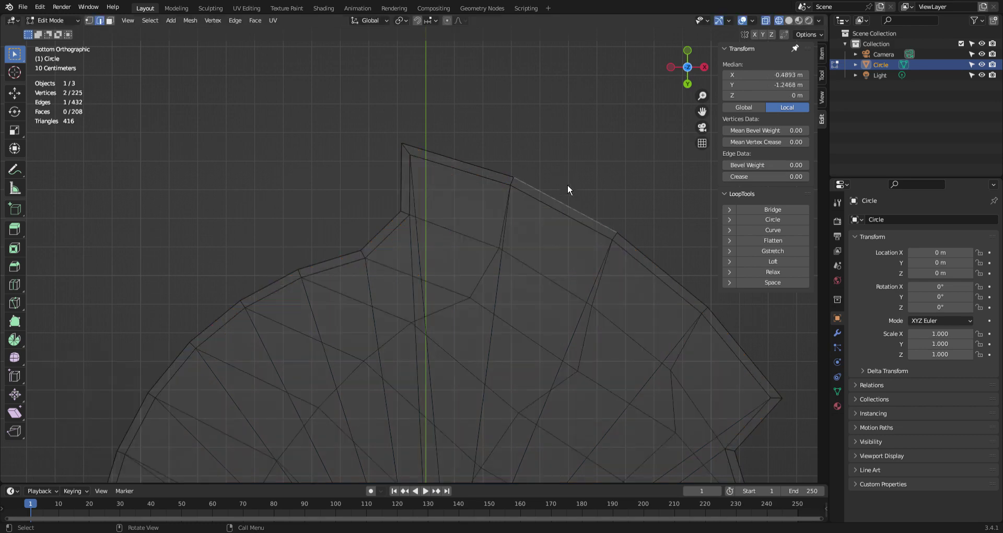
- Return to solid shading and add a Subdivision Surface modifier to the guitar body
scroll(567, 184, down, 5)
middle_drag(567, 184, 556, 307)
middle_drag(598, 257, 826, 320)
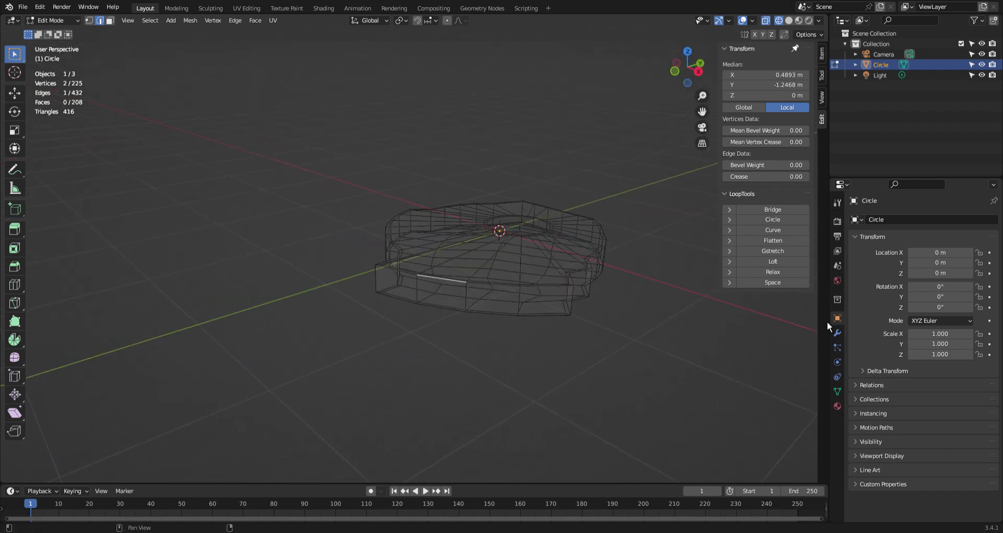
click(789, 20)
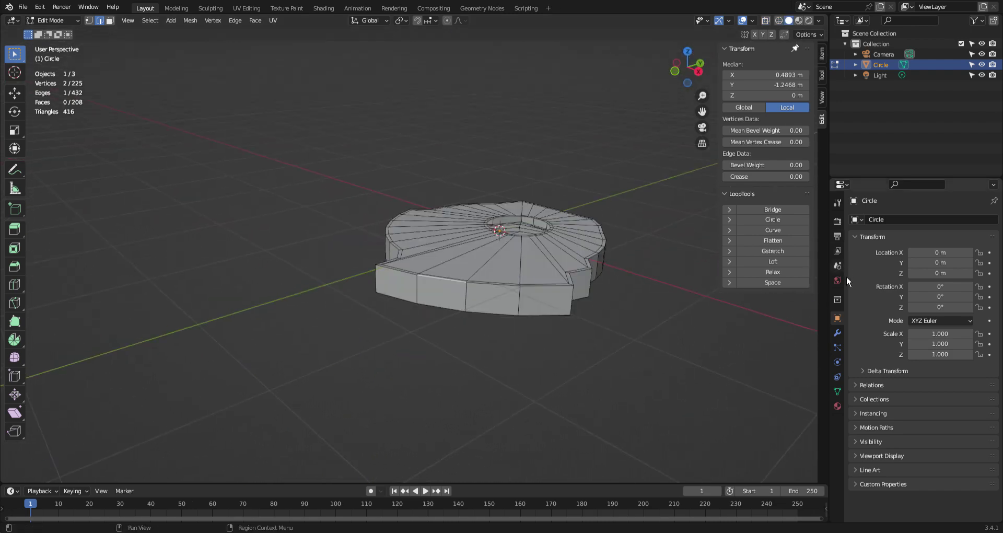
click(843, 335)
click(900, 225)
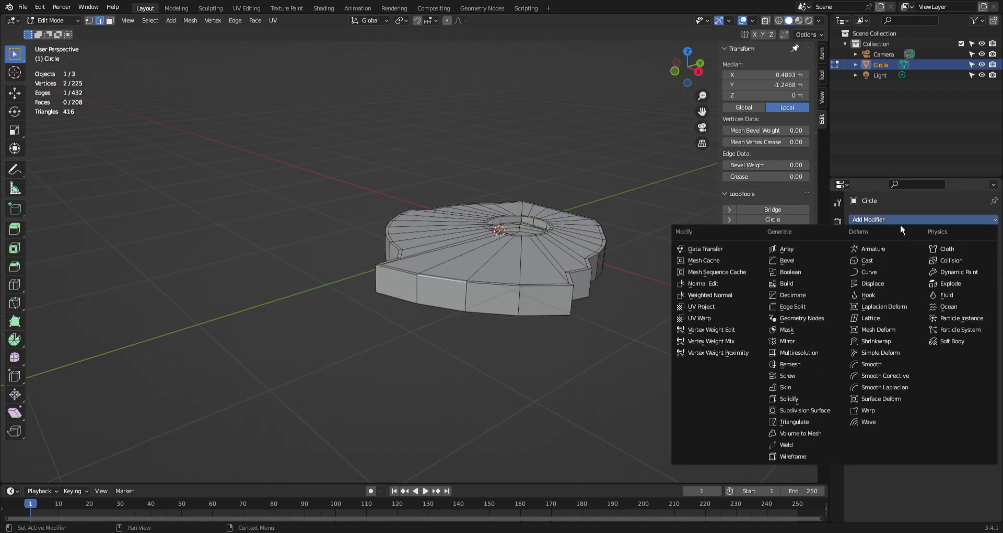
click(804, 410)
key(Tab)
middle_drag(688, 375, 566, 354)
key(Tab)
- Add a centred horizontal loop cut around the side walls and bevel it by about 0.09 m towards both rims
key(ctrl+r)
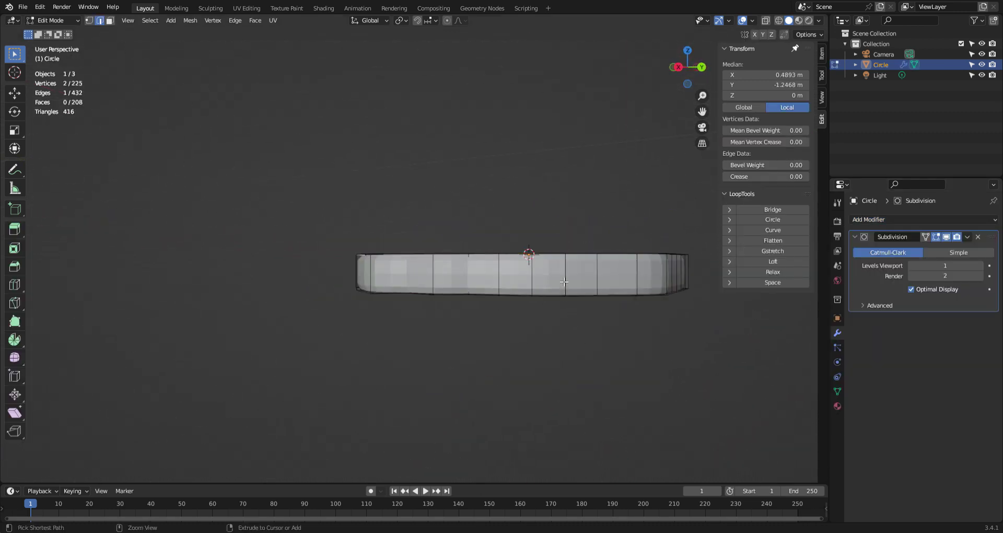
click(560, 272)
right_click(603, 332)
middle_drag(602, 332, 629, 355)
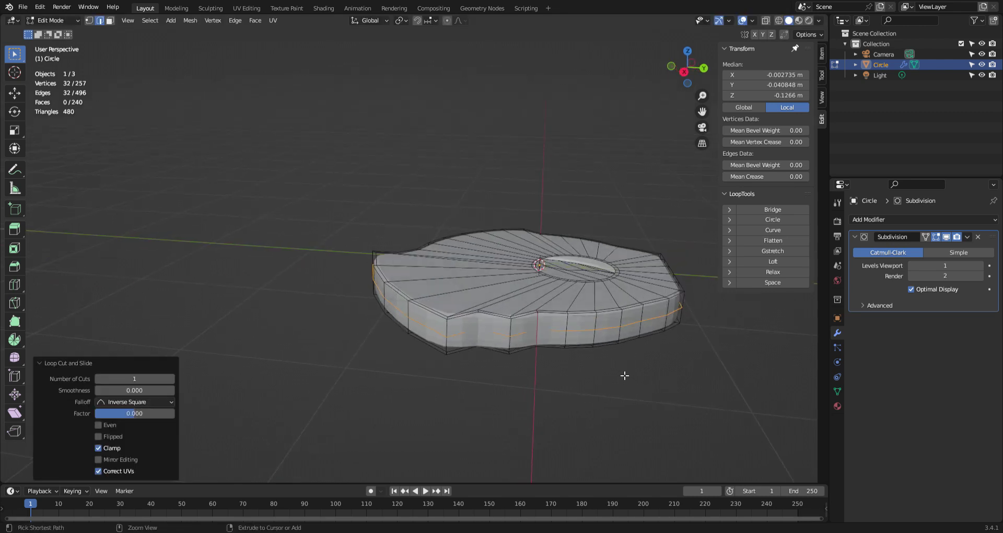
key(ctrl+b)
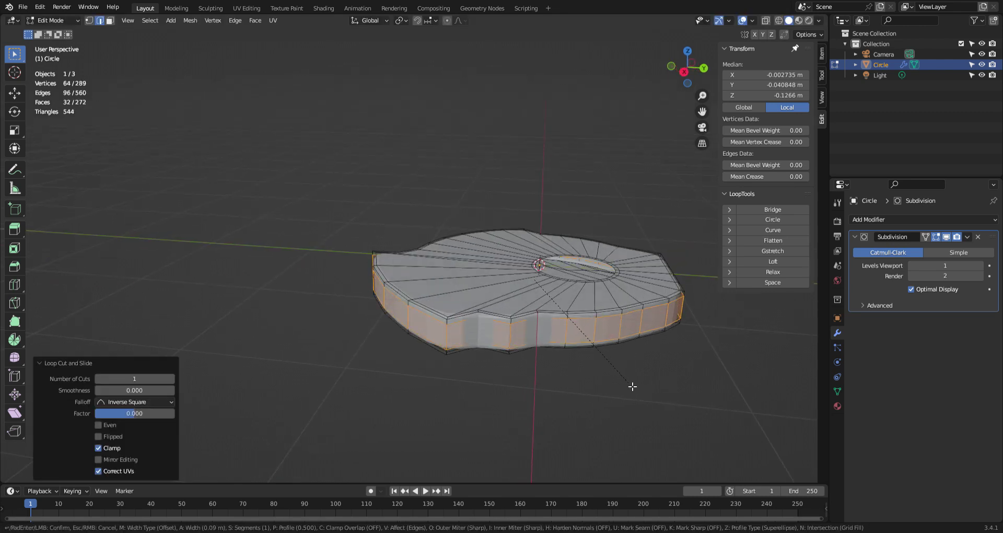
click(632, 386)
- Apply Shade Smooth to the guitar body in Object Mode and deselect it
key(Tab)
middle_drag(633, 385, 649, 359)
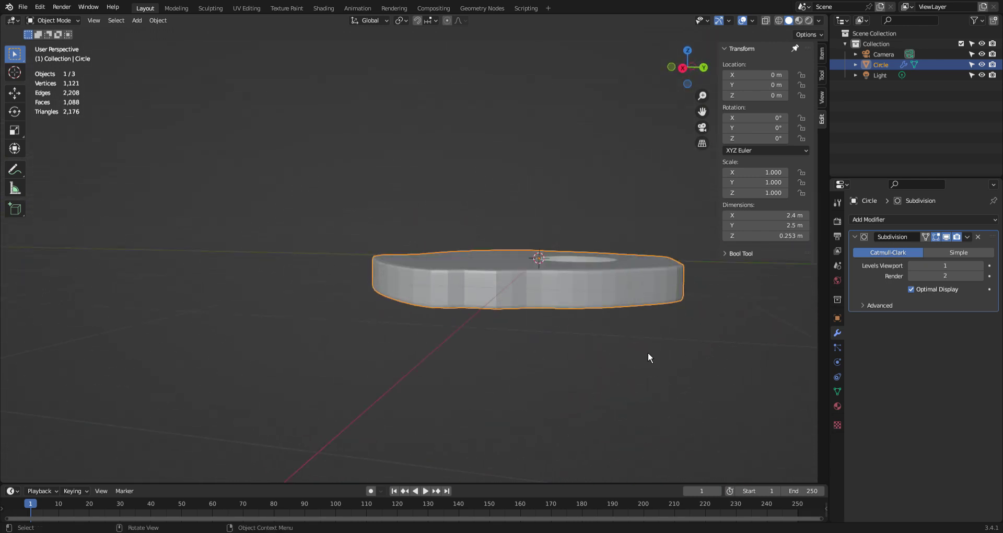
key(Tab)
key(Tab)
right_click(578, 296)
click(578, 295)
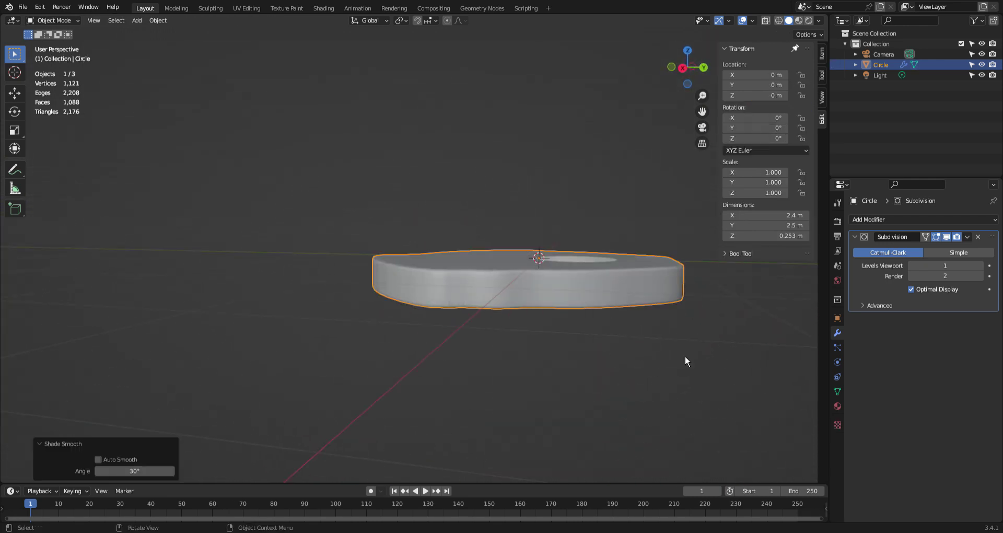
click(687, 369)
middle_drag(688, 369, 694, 322)
- Add a Solidify modifier to the guitar body
click(899, 220)
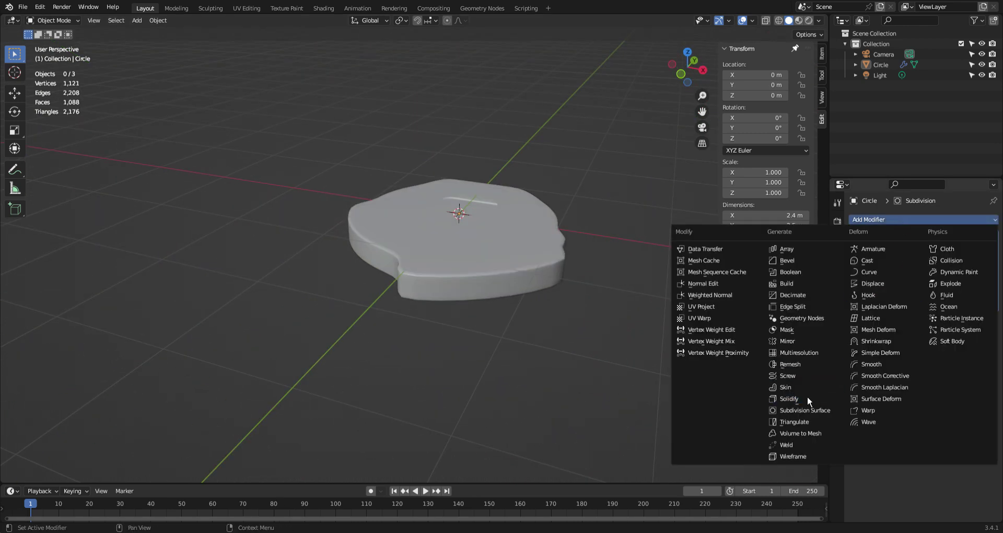
click(806, 419)
scroll(597, 425, up, 4)
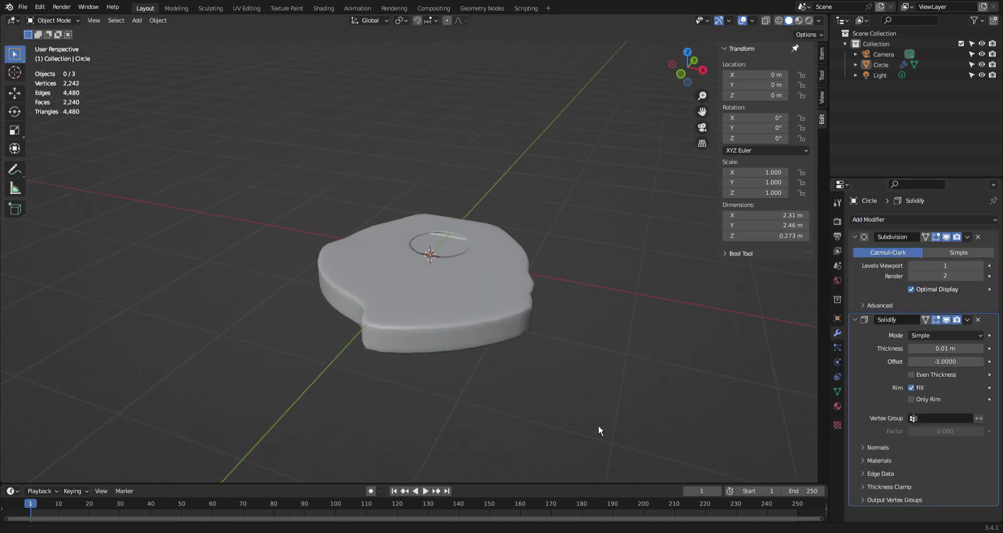
middle_drag(619, 375, 747, 411)
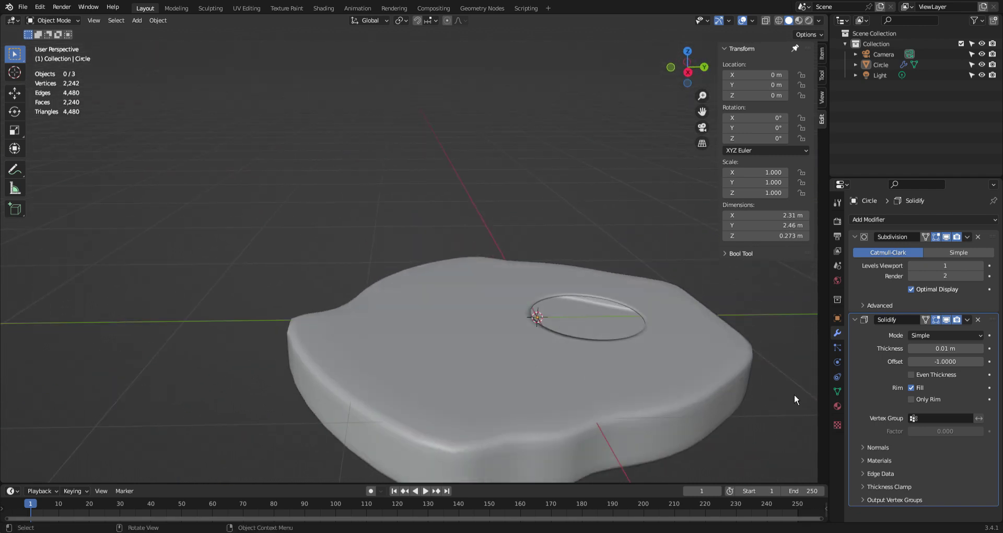
- Set the Solidify thickness of the body to -0.04 m
click(983, 356)
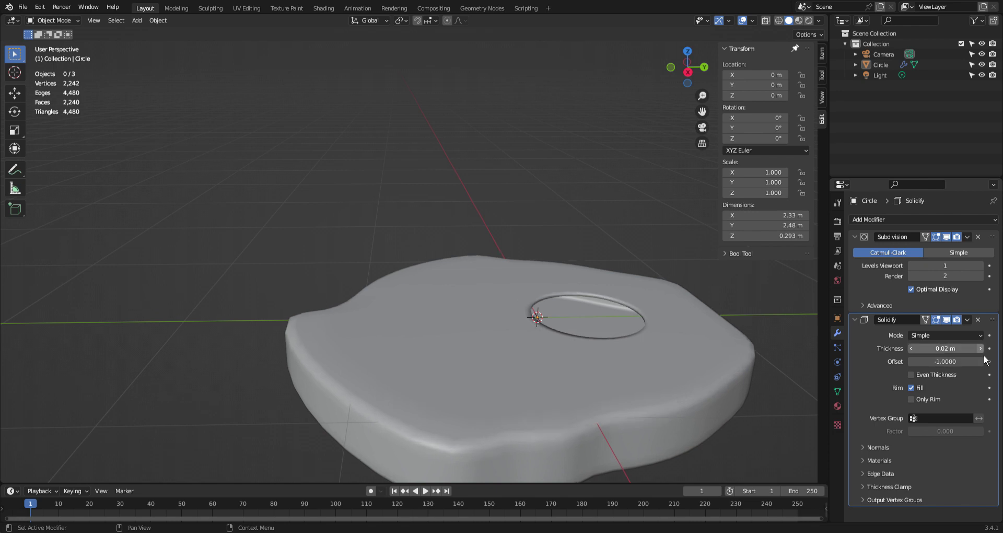
click(914, 353)
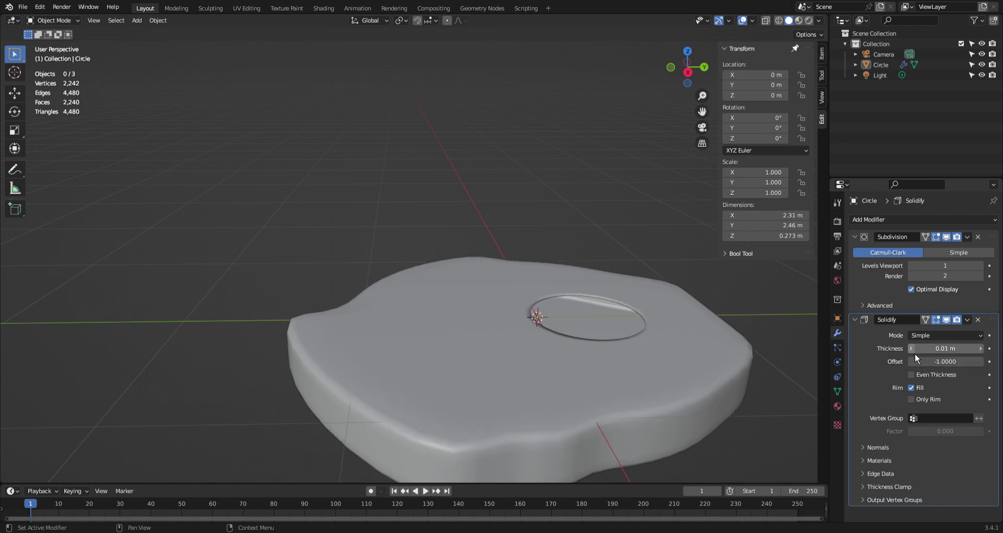
click(914, 353)
click(913, 353)
click(914, 353)
click(914, 353)
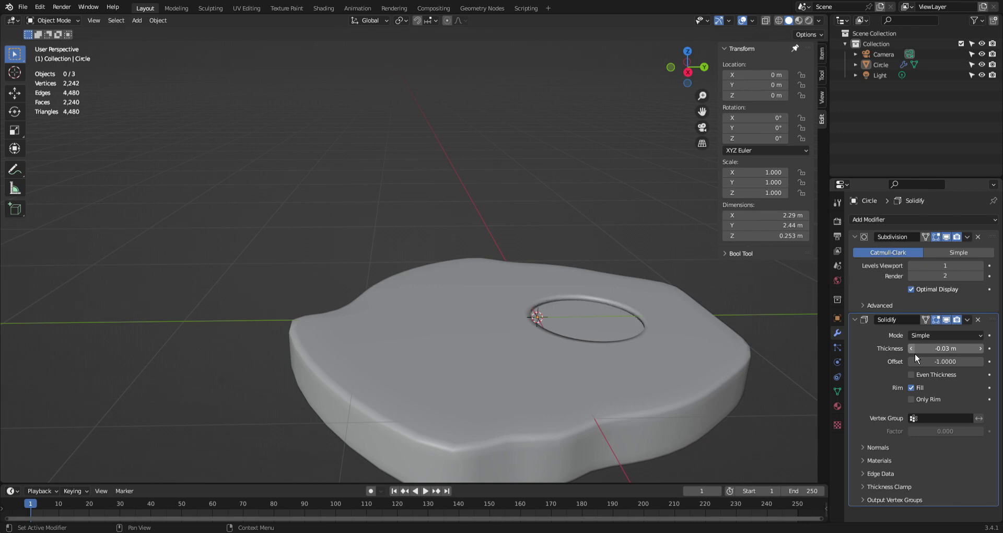
click(913, 353)
- Add a loop cut in the narrow ring around the sound hole, slid by a factor of about -0.45
middle_drag(819, 367, 710, 405)
key(Tab)
key(ctrl+r)
click(684, 454)
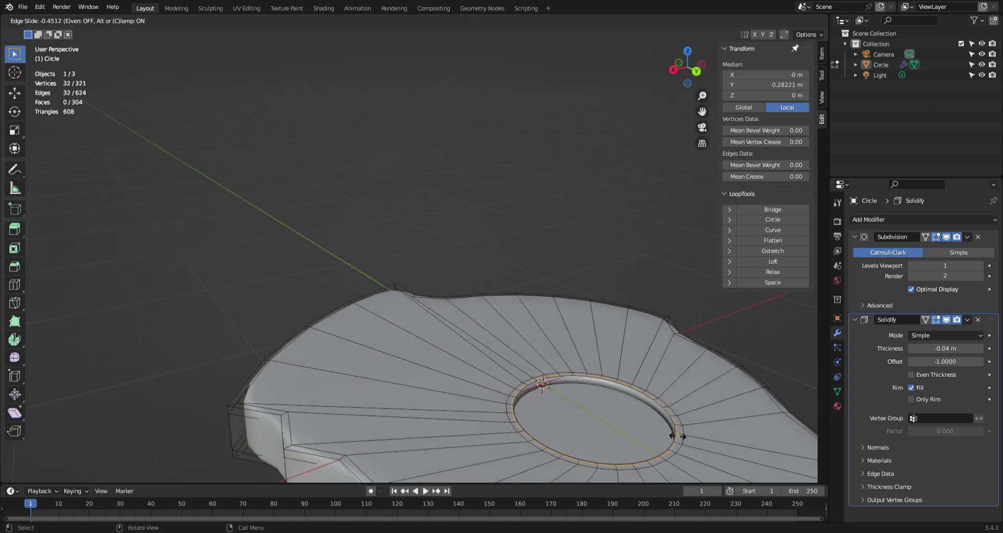
click(677, 436)
key(Tab)
- Examine the smoothed body and sound hole edge from above, the sides and below, and return to Edit Mode
middle_drag(691, 450, 750, 427)
scroll(761, 426, down, 3)
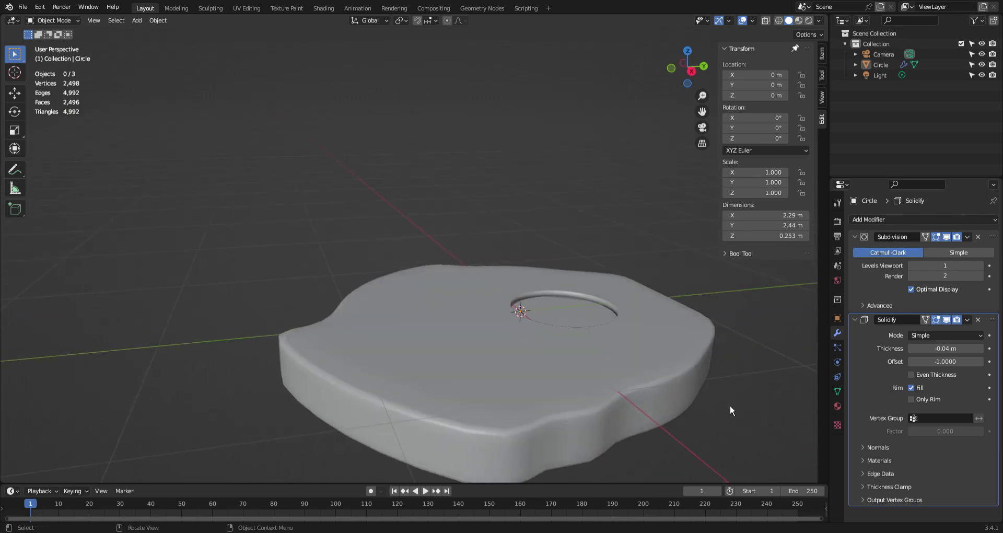
middle_drag(729, 405, 621, 418)
scroll(601, 366, down, 3)
middle_drag(582, 318, 649, 418)
scroll(598, 354, up, 3)
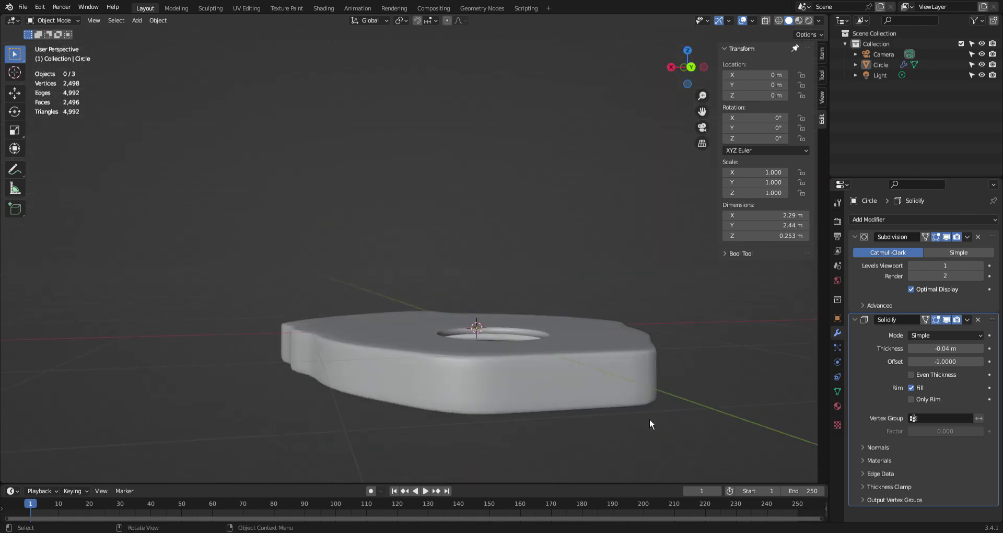
middle_drag(597, 395, 612, 357)
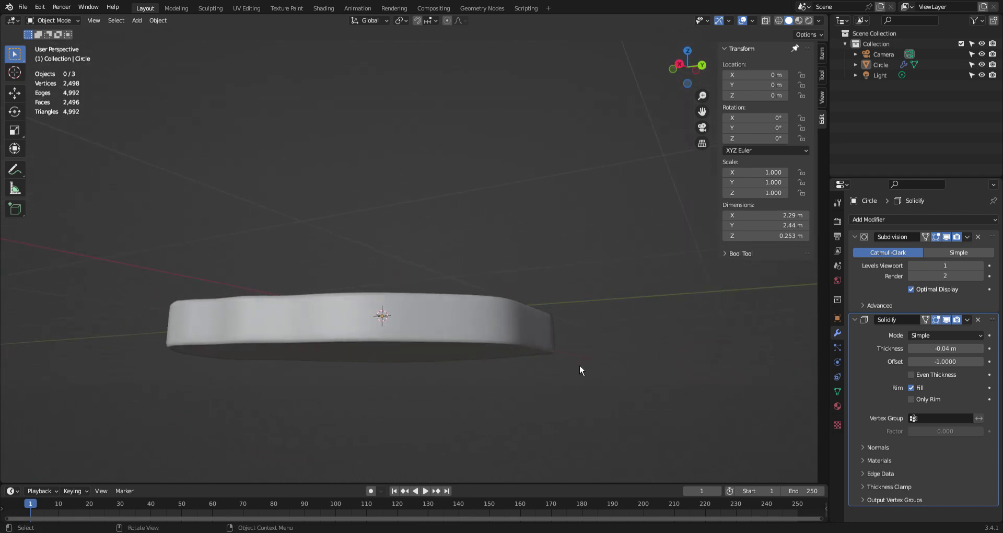
middle_drag(721, 411, 607, 401)
key(Tab)
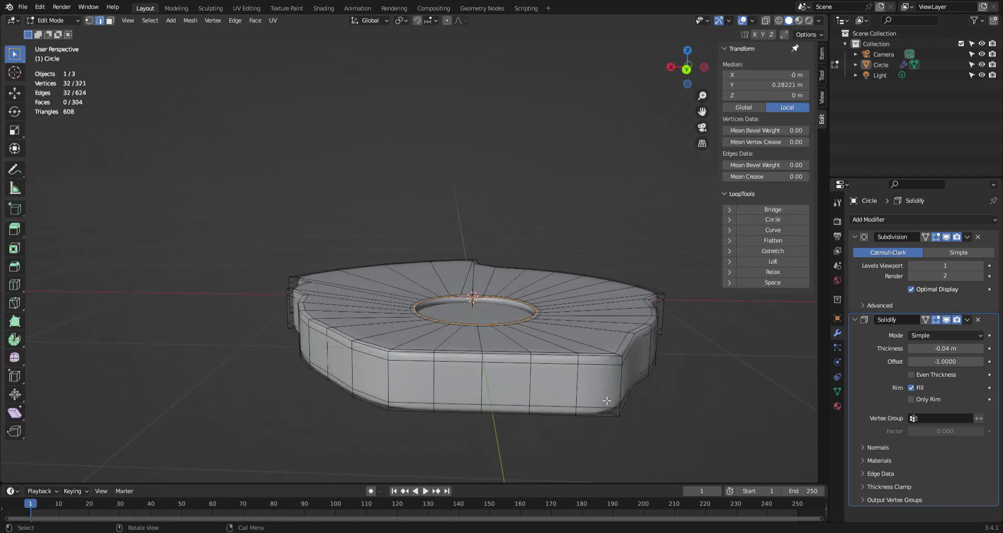
- Snap the 3D cursor to the central vertical edge on the body's flat end wall and return to Object Mode
click(486, 386)
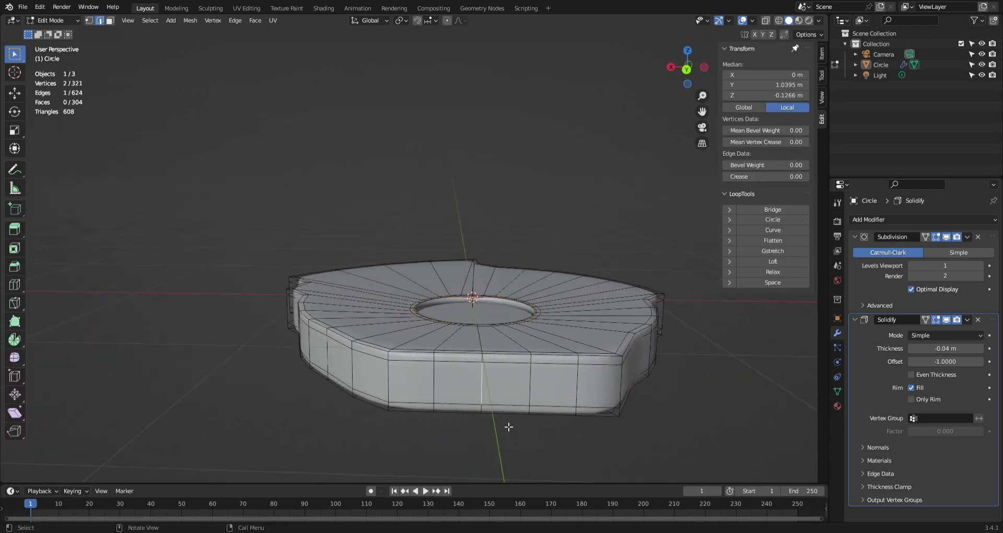
key(shift+s)
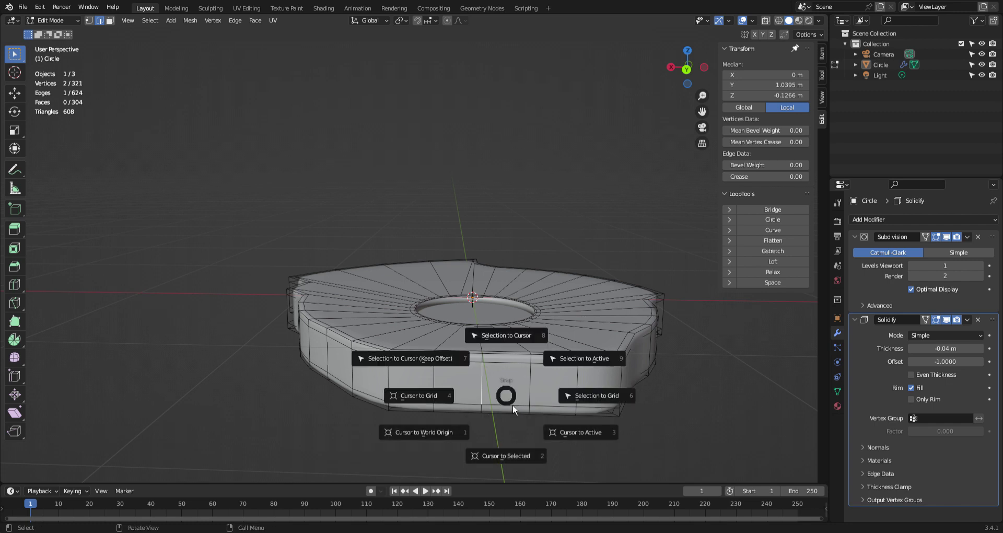
click(488, 462)
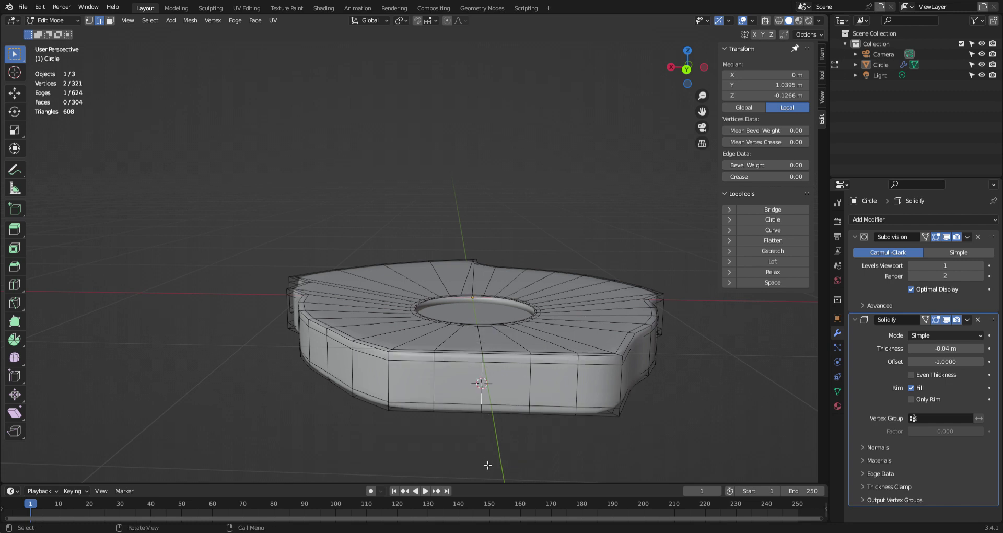
middle_drag(487, 463, 572, 430)
key(Tab)
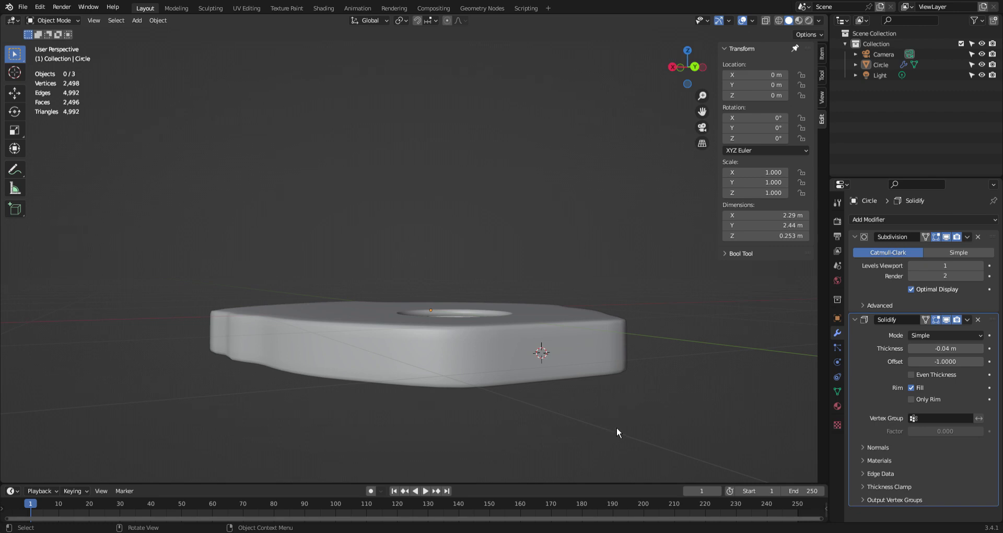
- Add a 16-vertex mesh circle at the 3D cursor, working in the top view
key(shift+a)
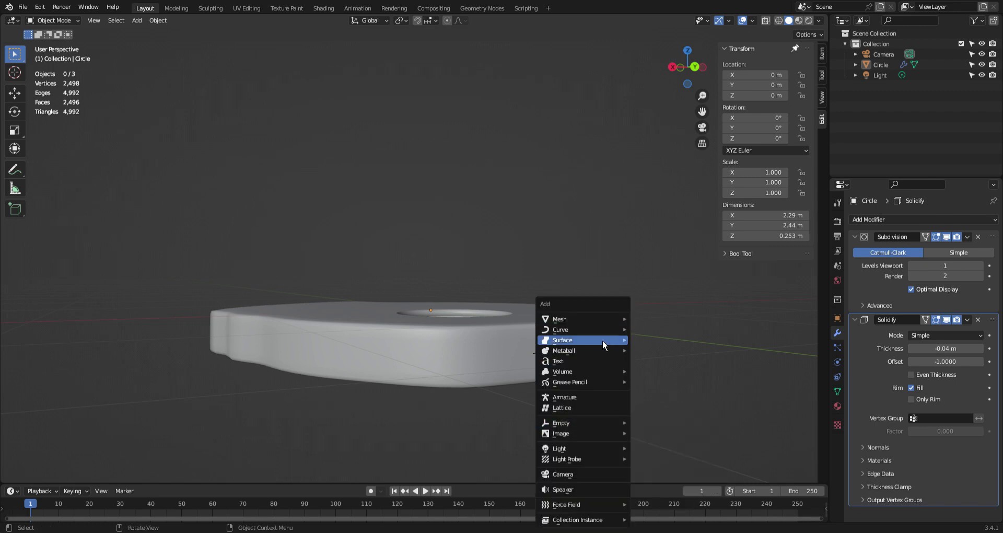
mouse_move(606, 323)
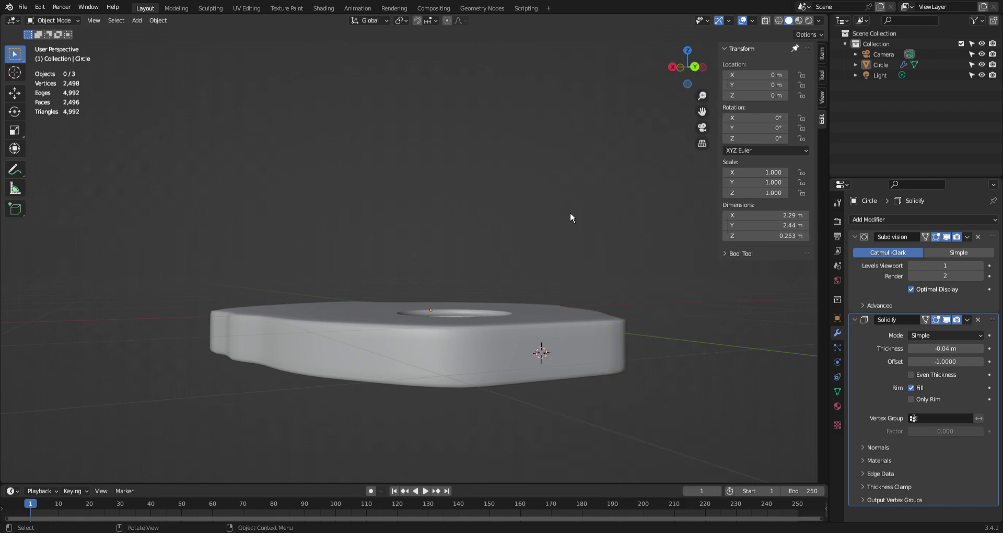
key(KP_7)
shift+middle_drag(571, 177, 652, 364)
scroll(575, 369, up, 3)
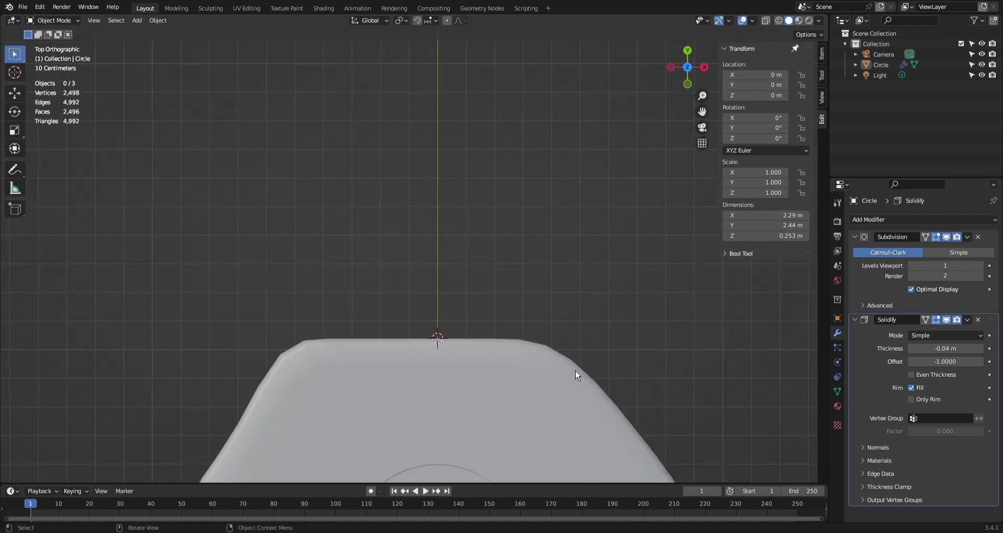
key(shift+a)
mouse_move(561, 322)
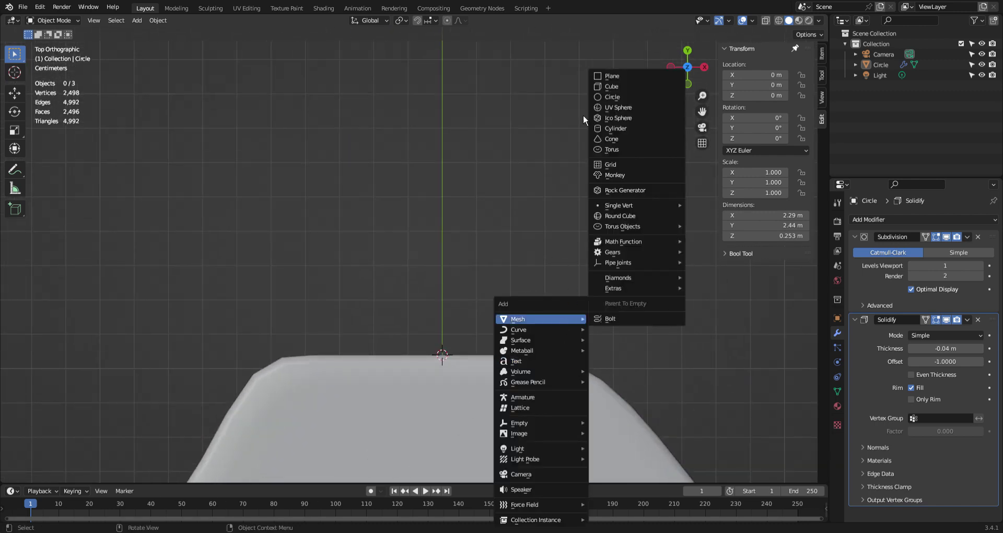
click(608, 98)
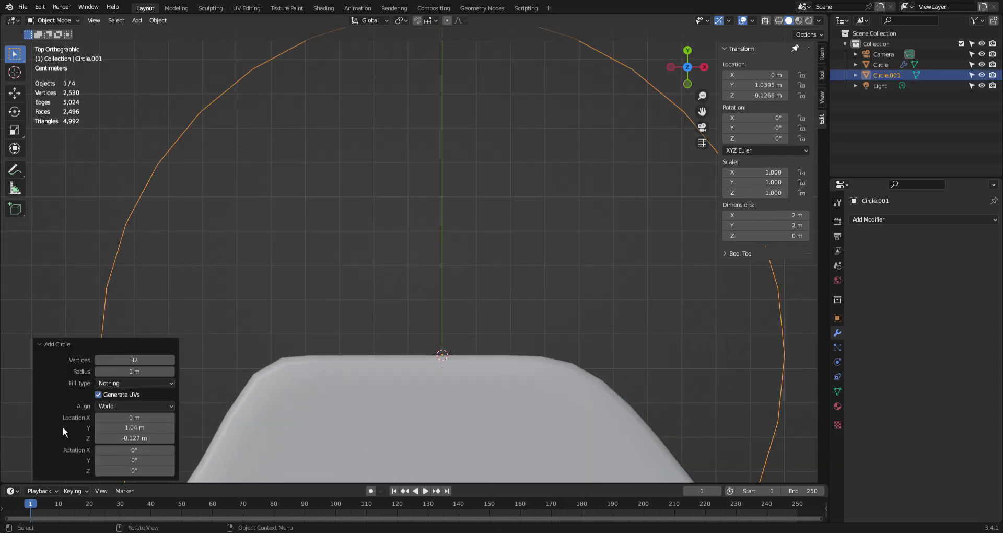
click(129, 361)
text(16)
key(Return)
- Scale the circle to about 0.093 and move it about 0.119 m along Y, clear of the body's end
key(s)
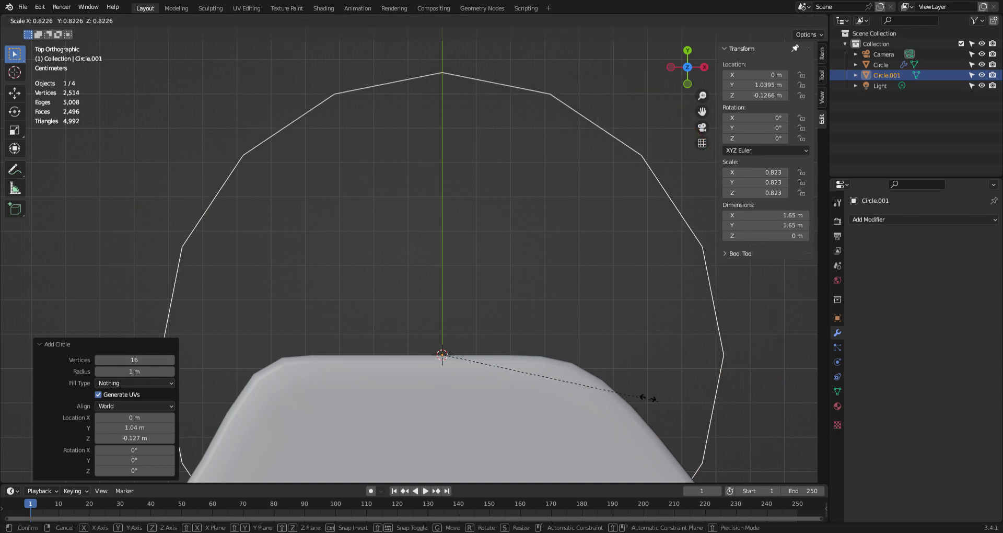
click(463, 372)
key(g)
key(y)
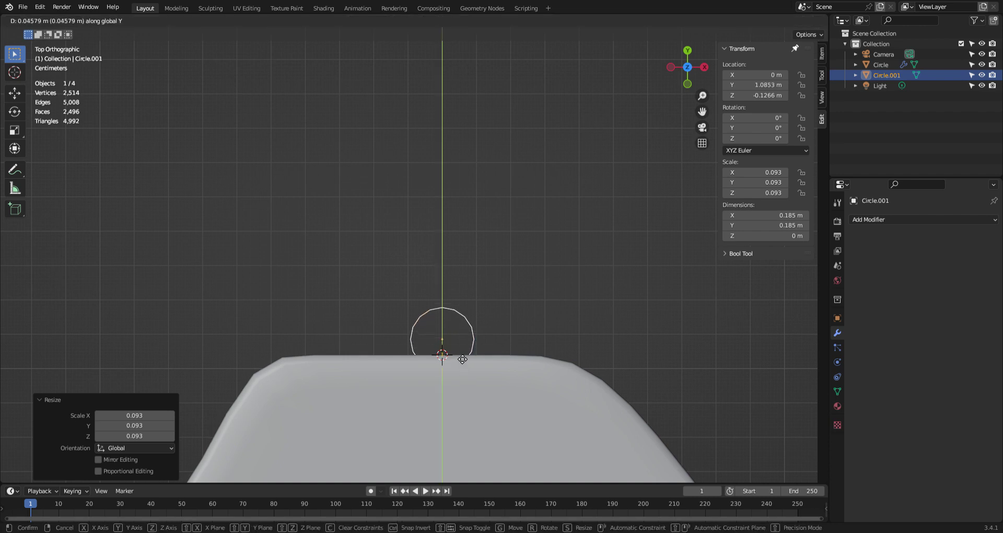
click(466, 340)
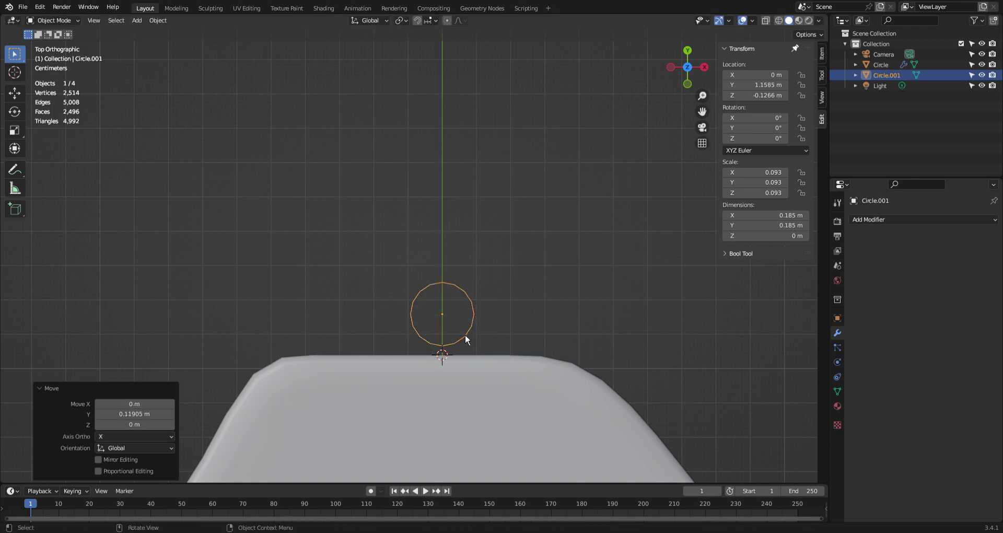
- Flatten the circle's lower seven vertices into a straight line by scaling them to 0 along Y in Edit Mode
key(Tab)
key(1)
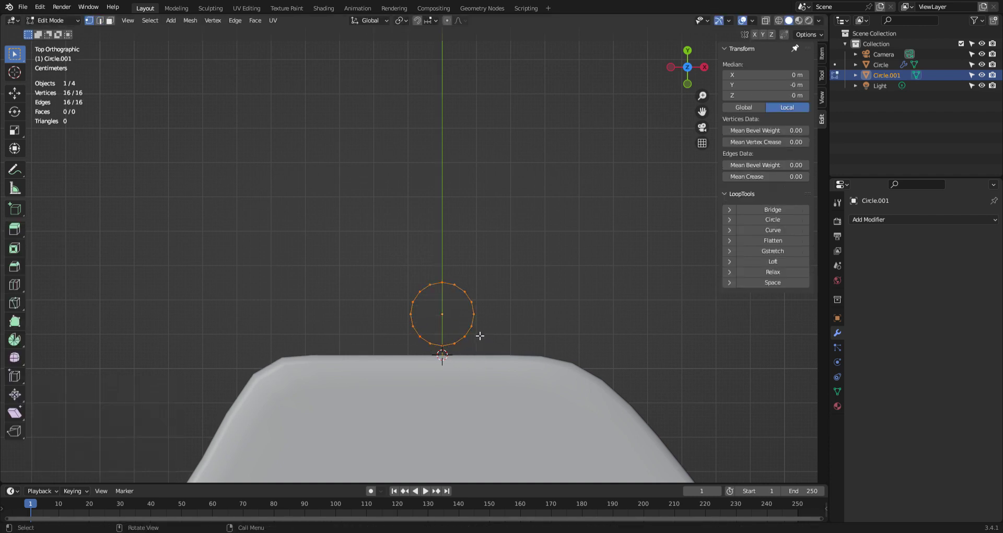
drag(478, 324, 372, 356)
key(s)
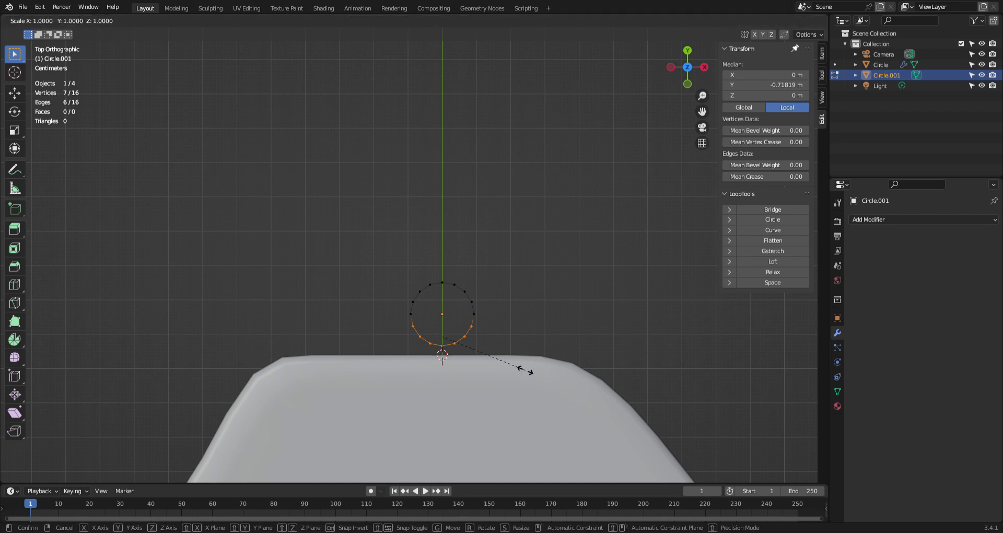
key(y)
key(0)
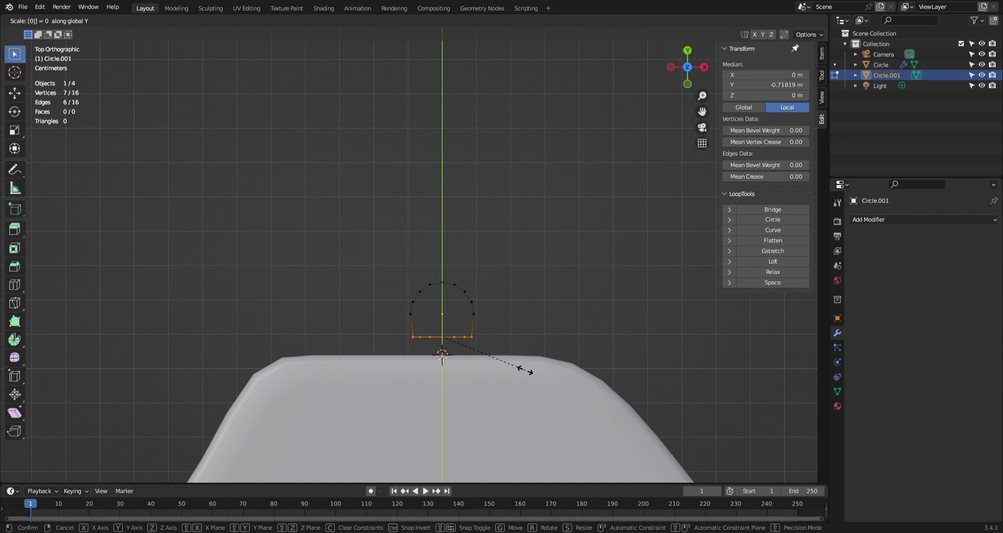
key(Return)
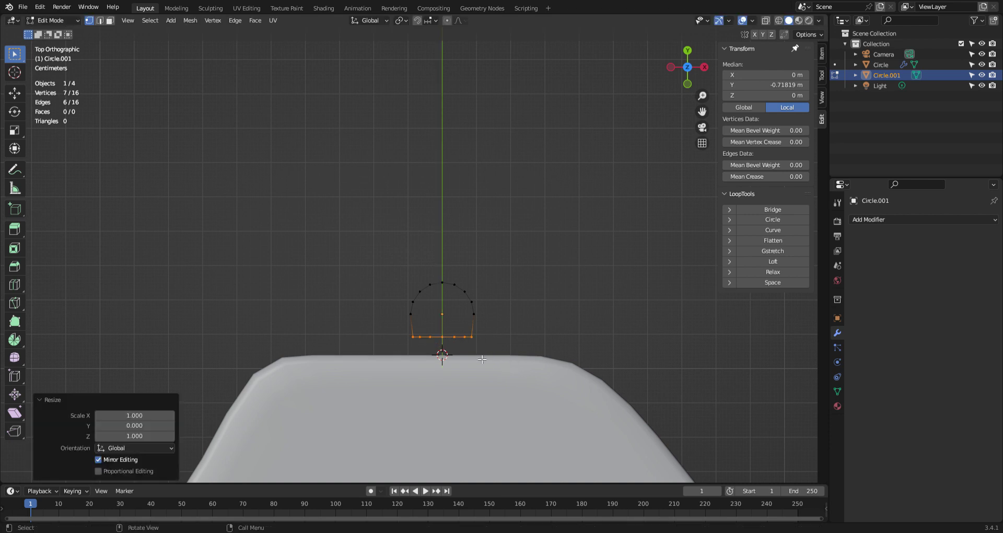
- Try dissolving the centre vertex and the two corner-adjacent vertices of the flat edge, and undo the dissolve
scroll(481, 356, up, 1)
click(467, 341)
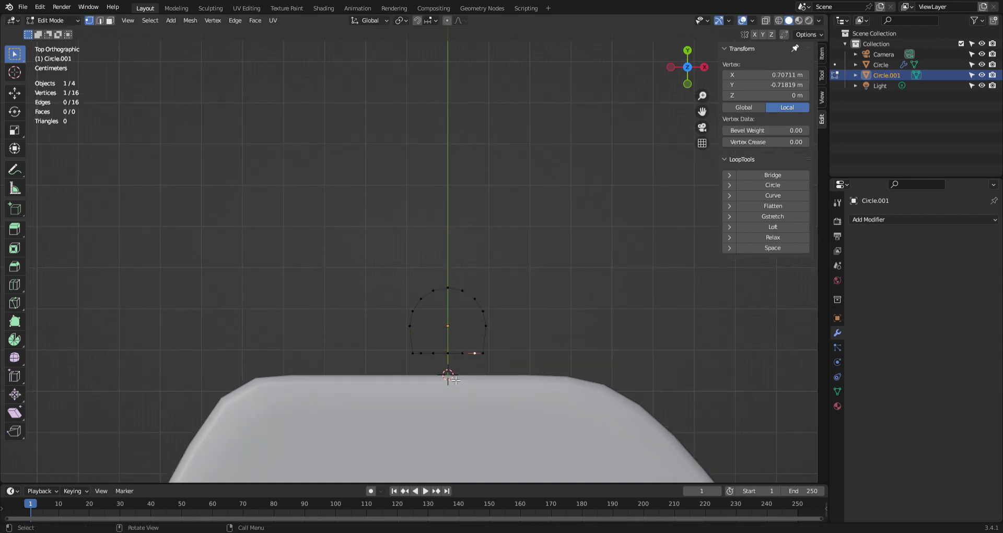
shift+click(426, 356)
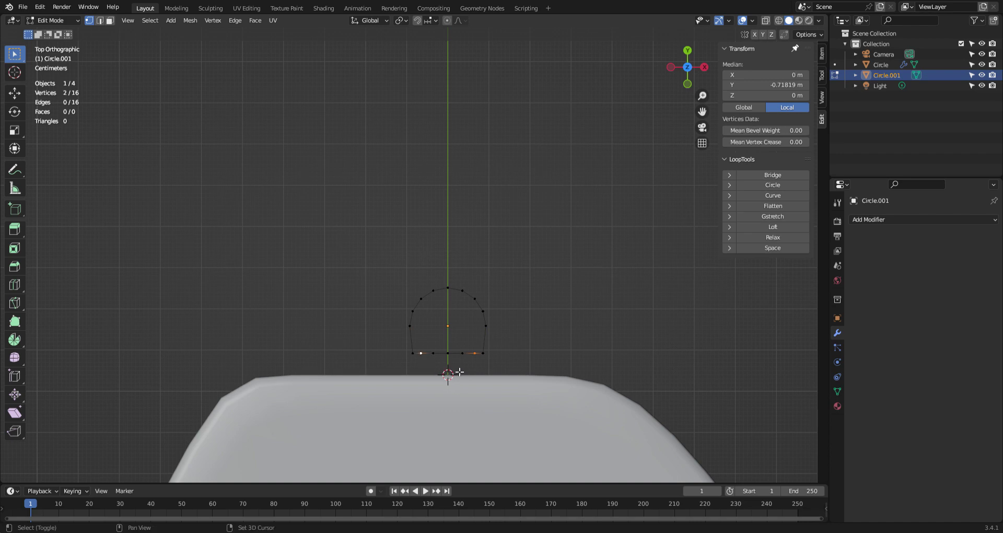
shift+click(454, 357)
key(x)
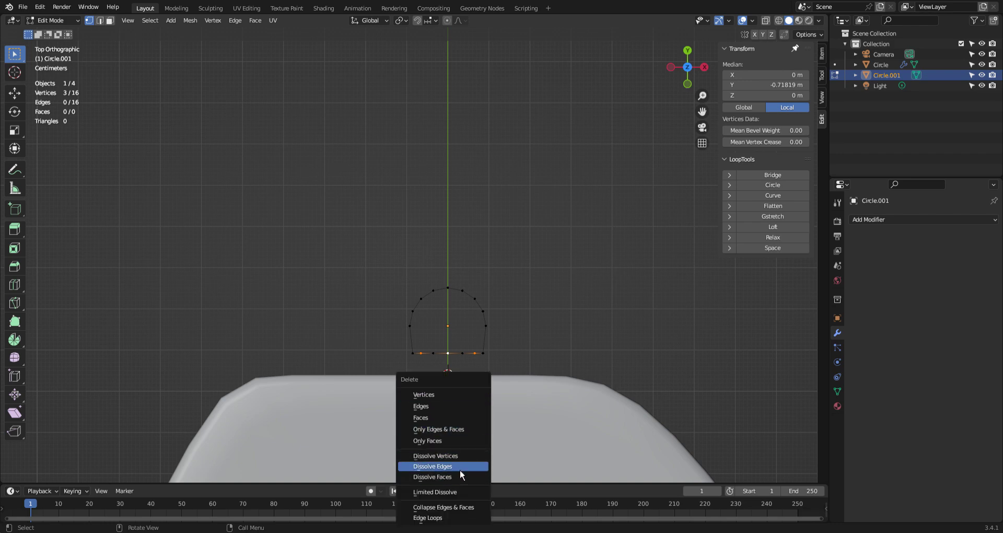
click(454, 455)
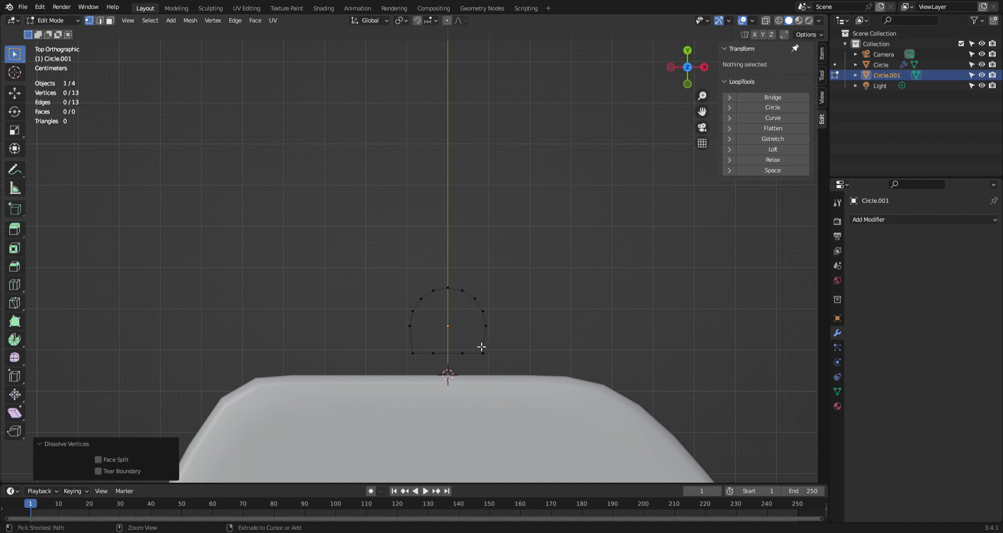
key(ctrl+z)
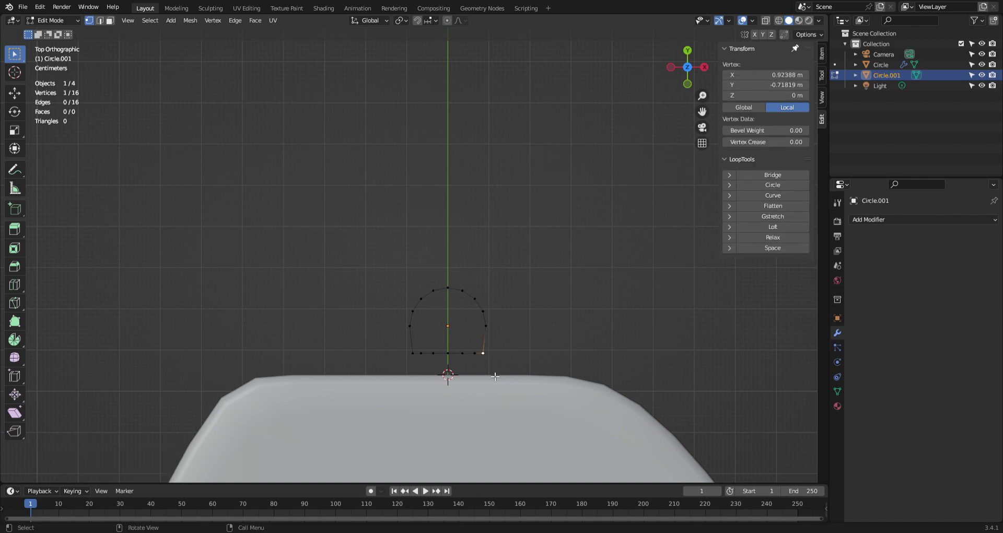
- Dissolve only the two vertices next to the corners of the profile's flat edge
click(475, 354)
shift+click(422, 355)
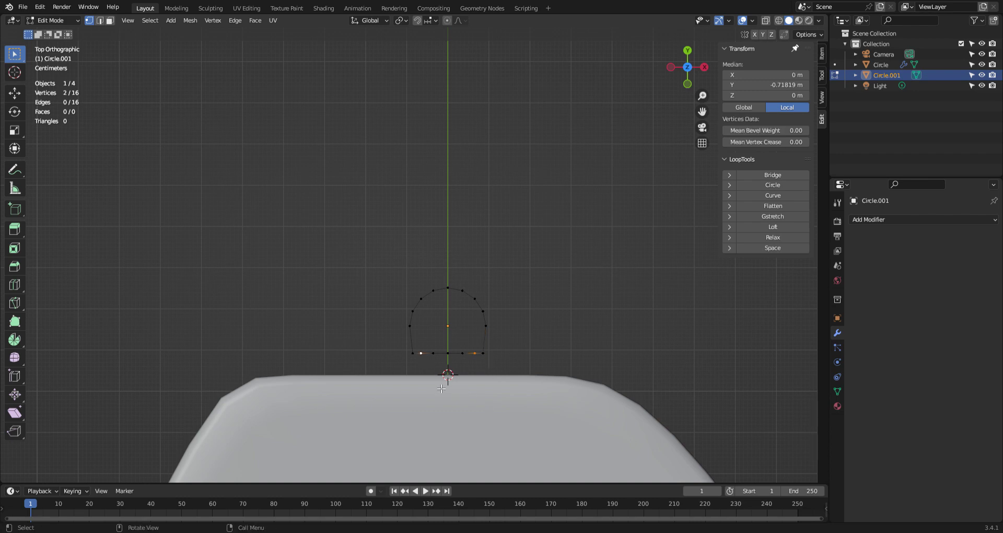
key(x)
click(444, 390)
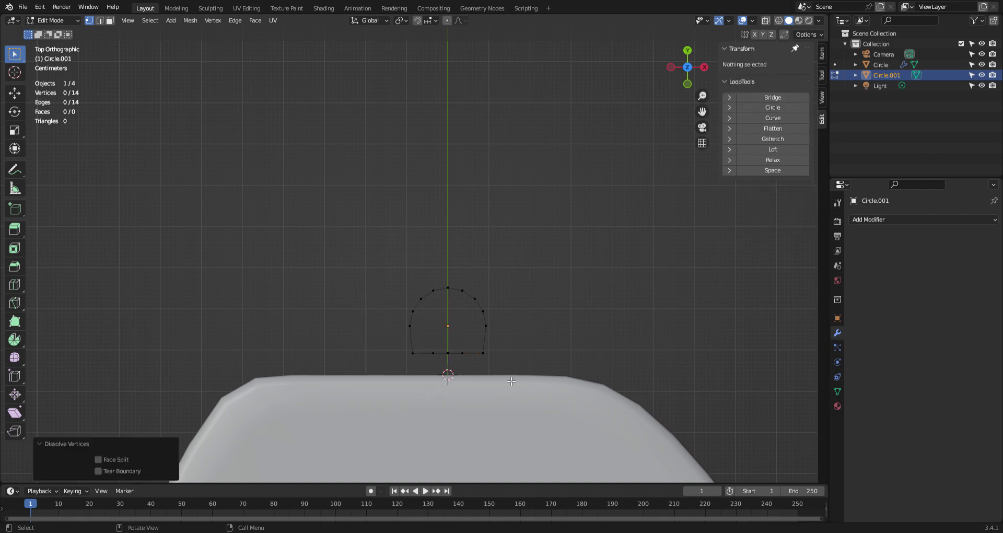
- Add one vertex with a loop cut at the middle of each side edge just above the profile's flat base
key(ctrl+r)
click(486, 342)
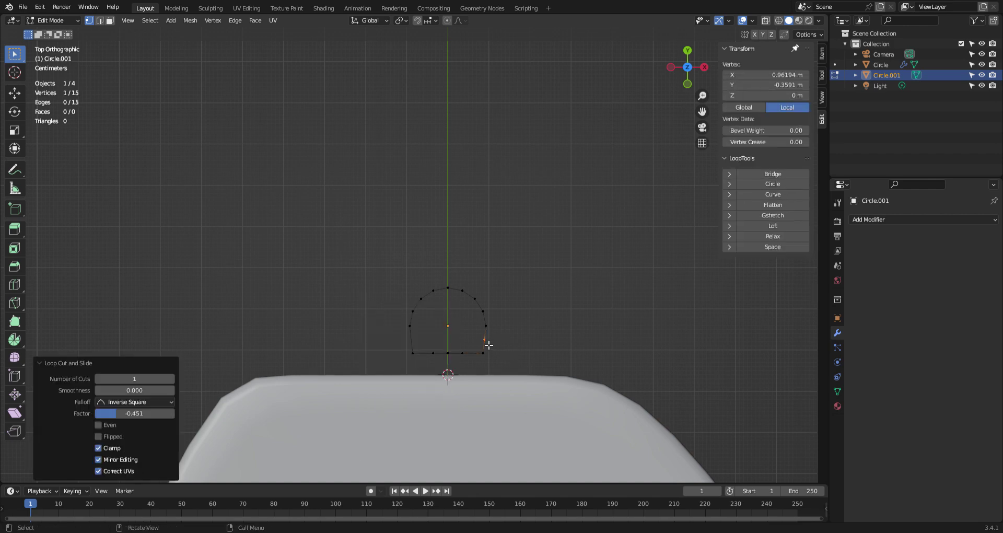
key(ctrl+r)
click(413, 342)
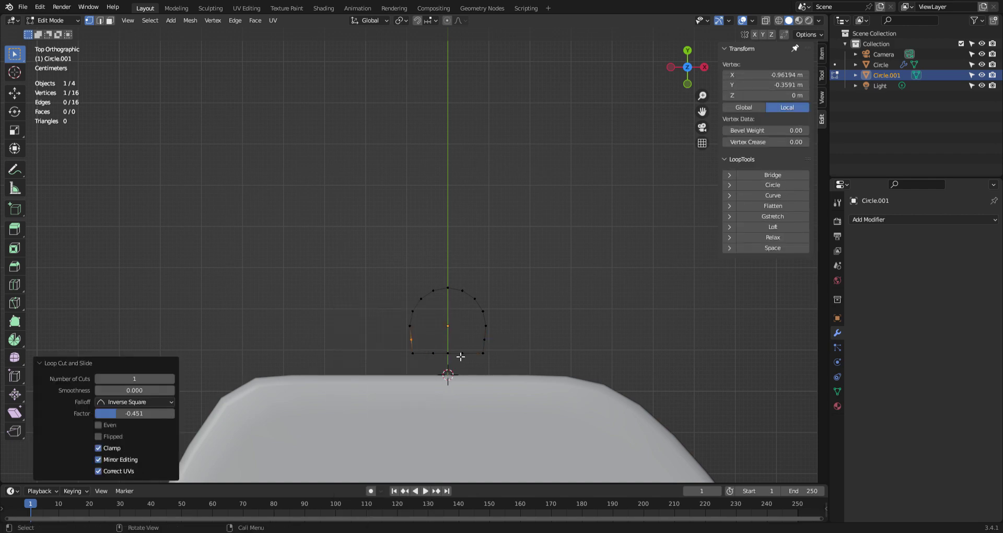
click(583, 353)
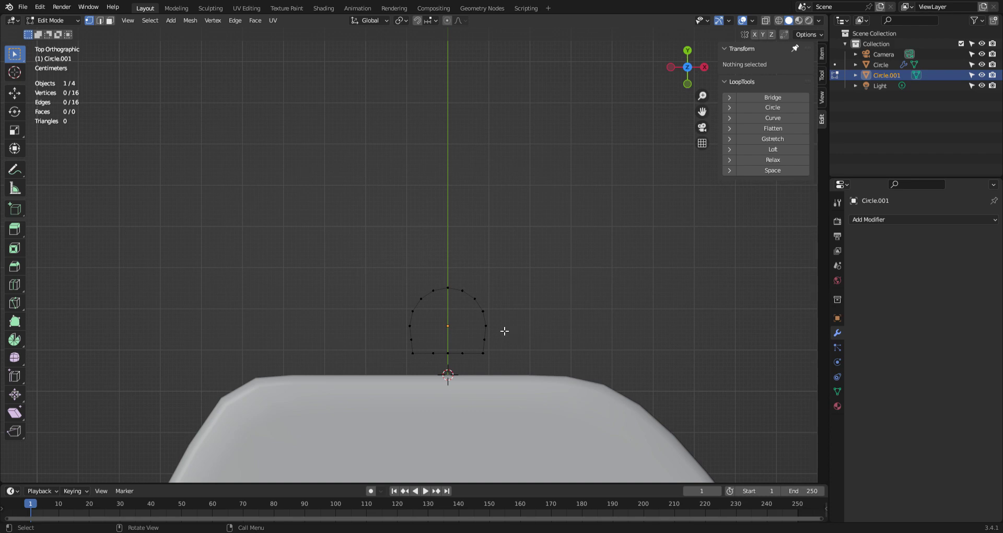
- Move the two vertices flanking the profile's top vertex down by about 0.027 m along Y
click(448, 295)
click(435, 291)
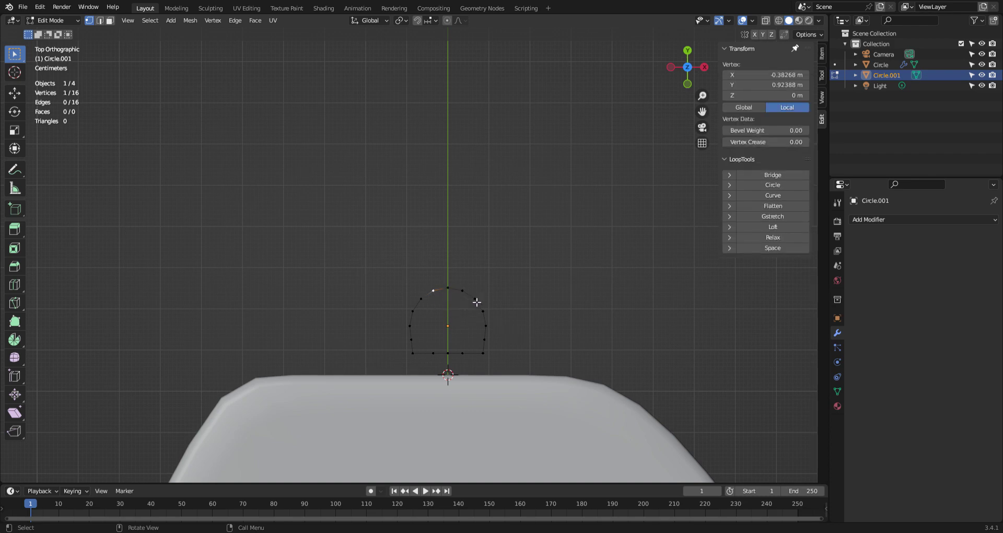
shift+click(462, 291)
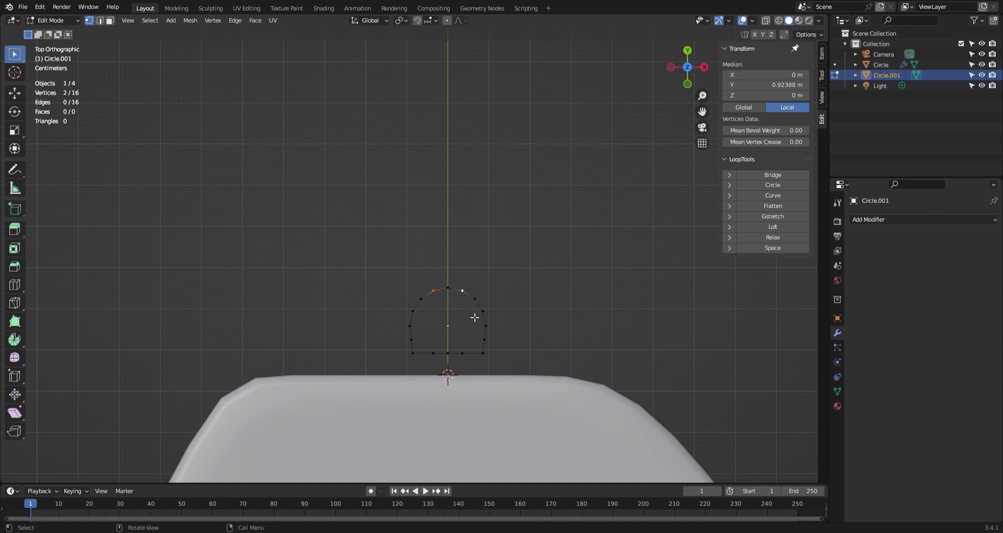
key(s)
key(y)
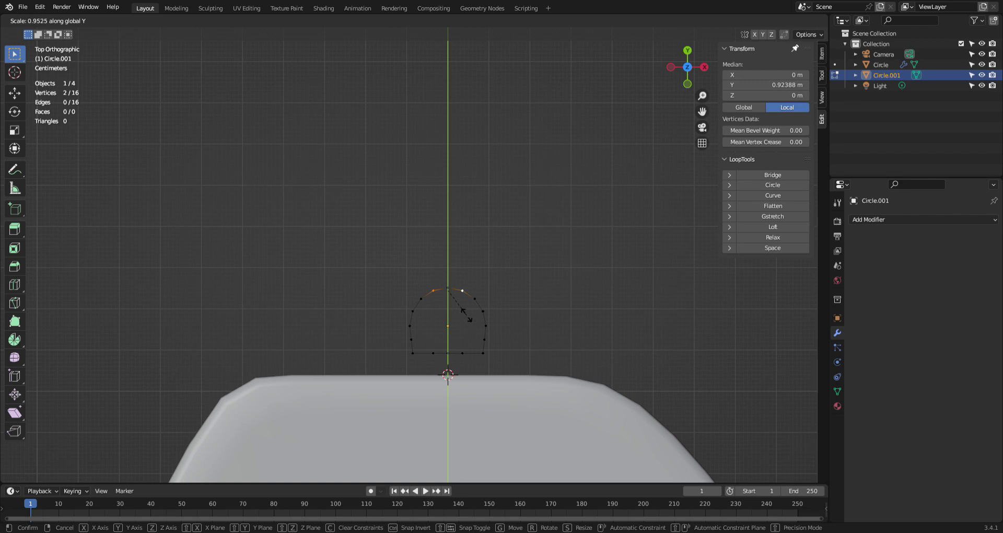
right_click(468, 317)
key(g)
key(y)
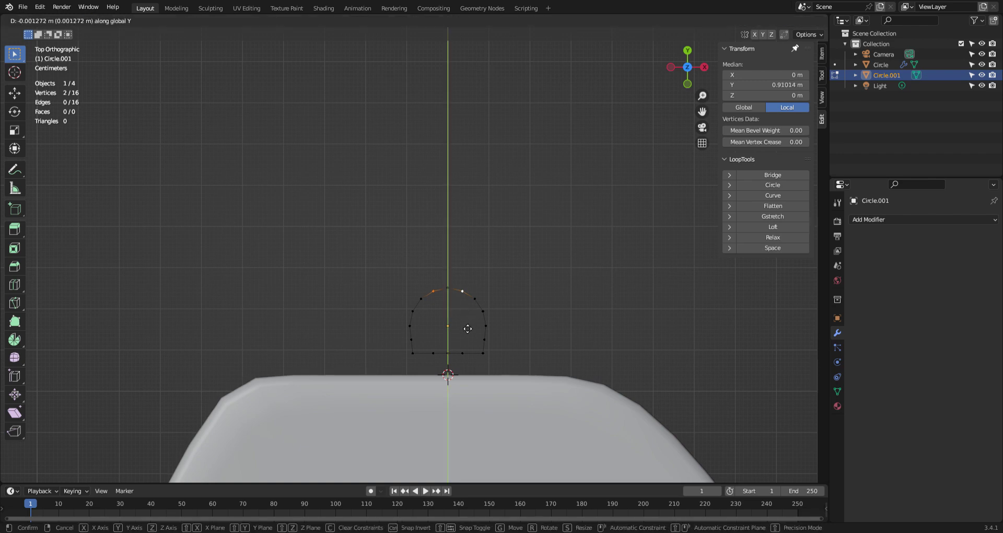
click(467, 337)
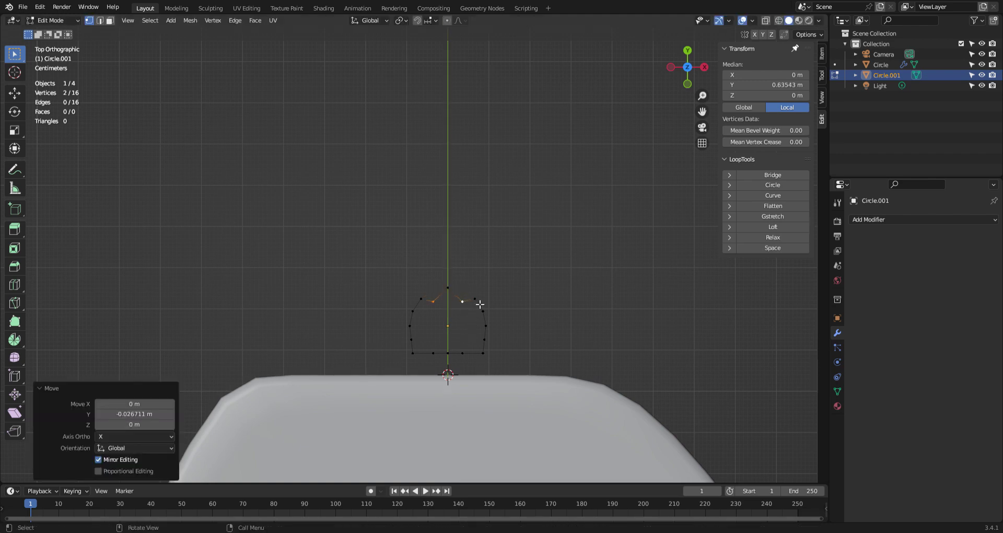
- Lower the next outer pair of vertices on the profile's arc by about 0.013 m along Y
click(479, 304)
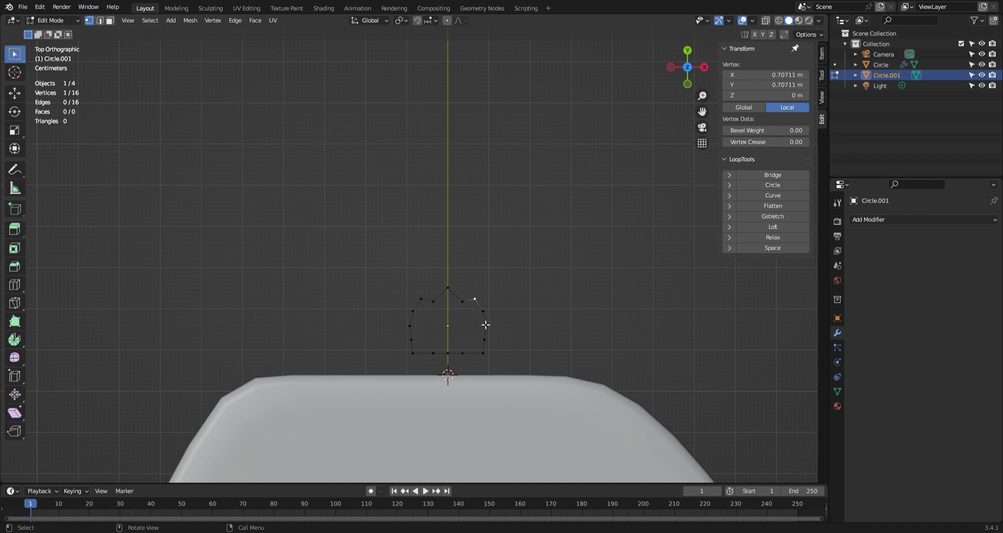
shift+click(418, 303)
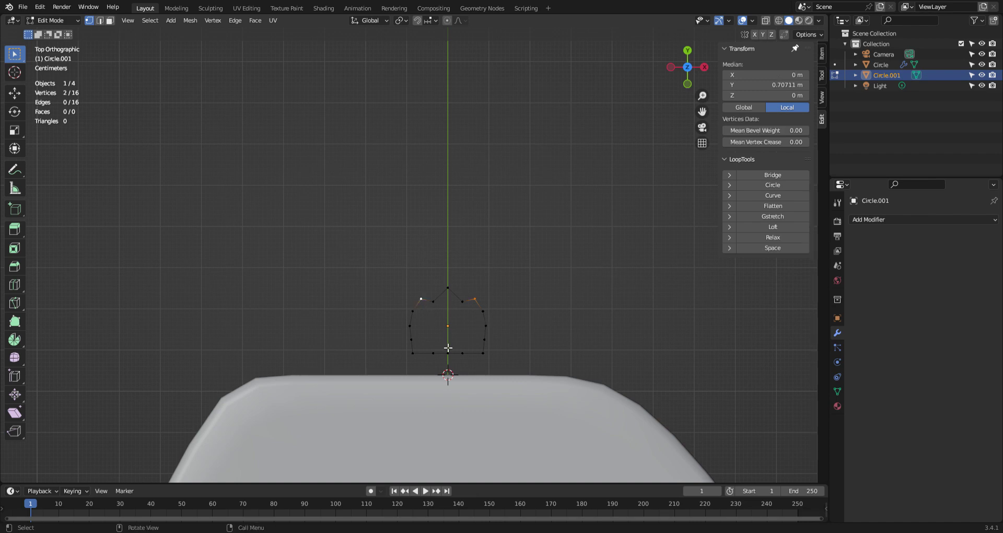
key(g)
key(y)
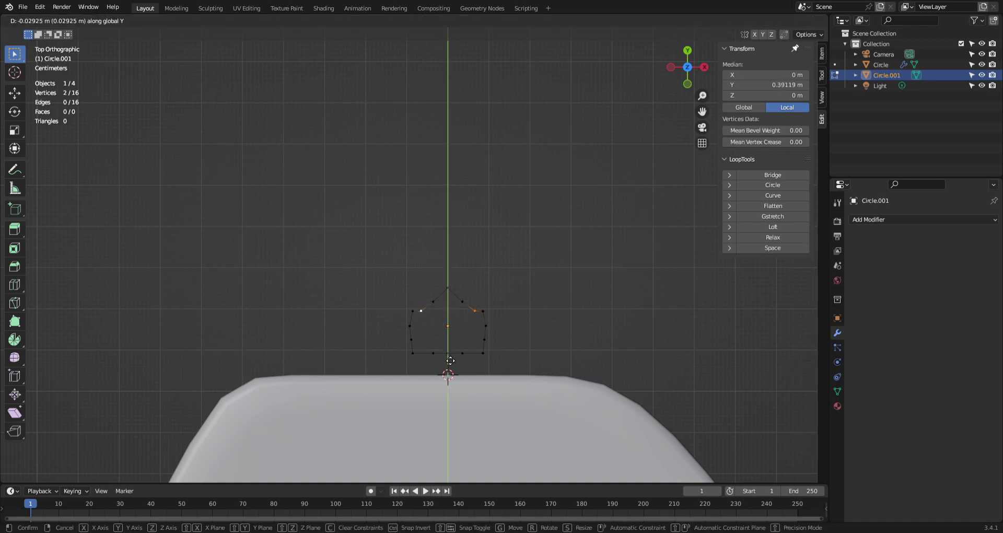
click(450, 353)
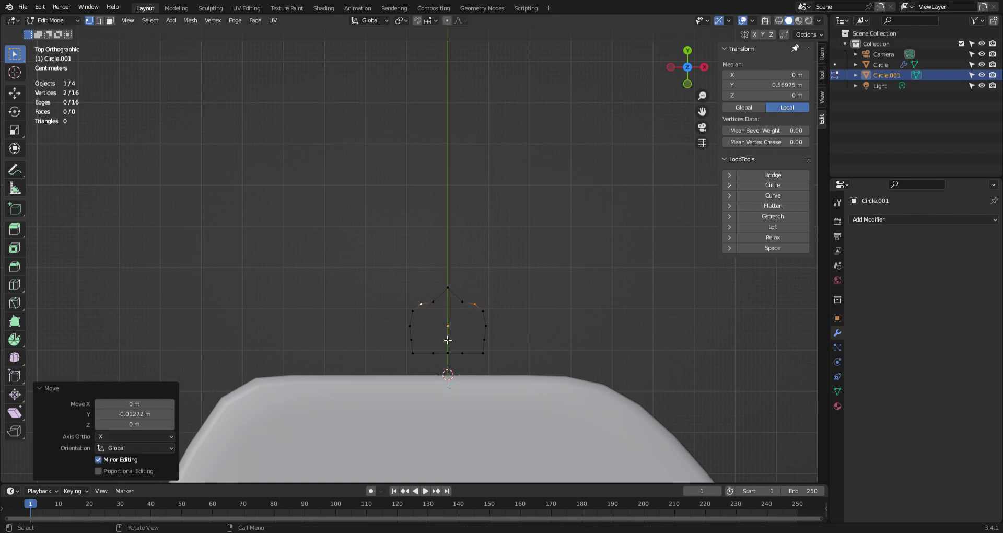
- Lower the profile's top vertex along Y to a local Y of about 0.82 m
click(449, 294)
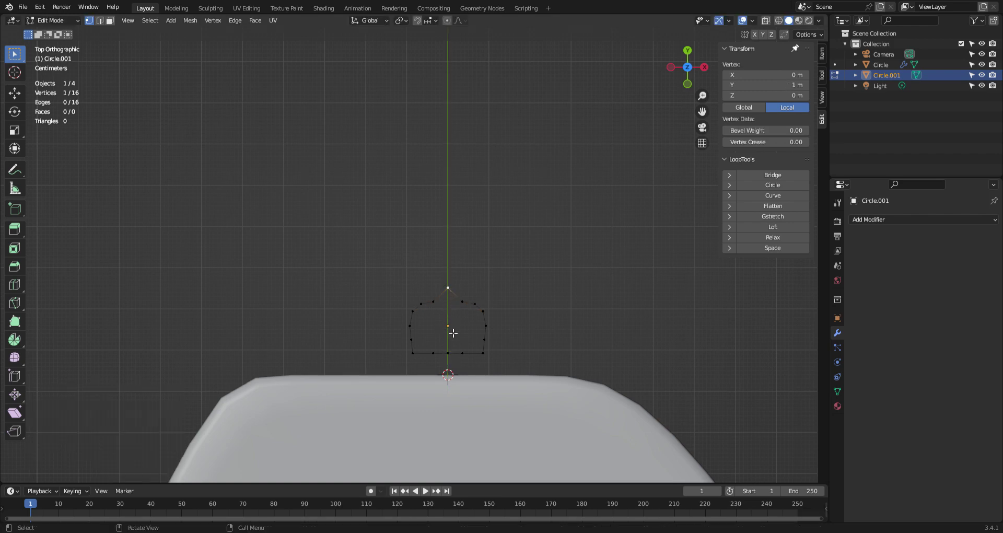
key(g)
key(y)
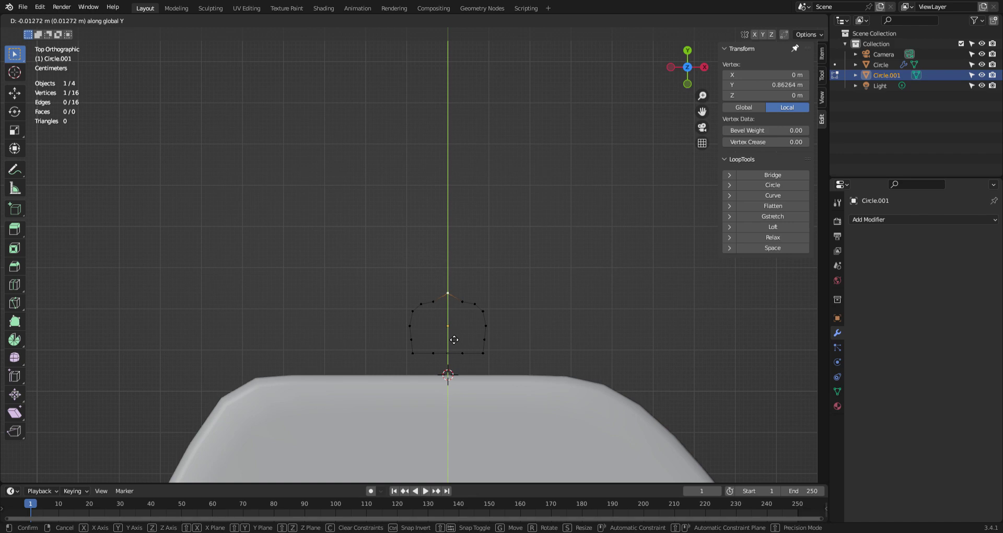
click(454, 341)
key(Tab)
scroll(495, 332, up, 1)
key(Tab)
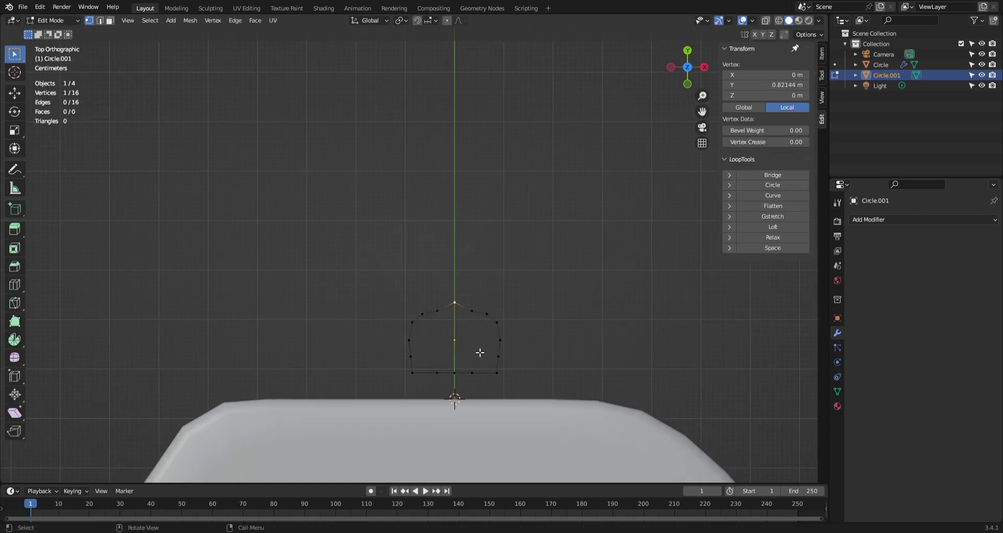
- Scale the opposite pair of vertices at the profile's widest point inward by a factor of 0.831
click(499, 340)
shift+click(409, 340)
key(s)
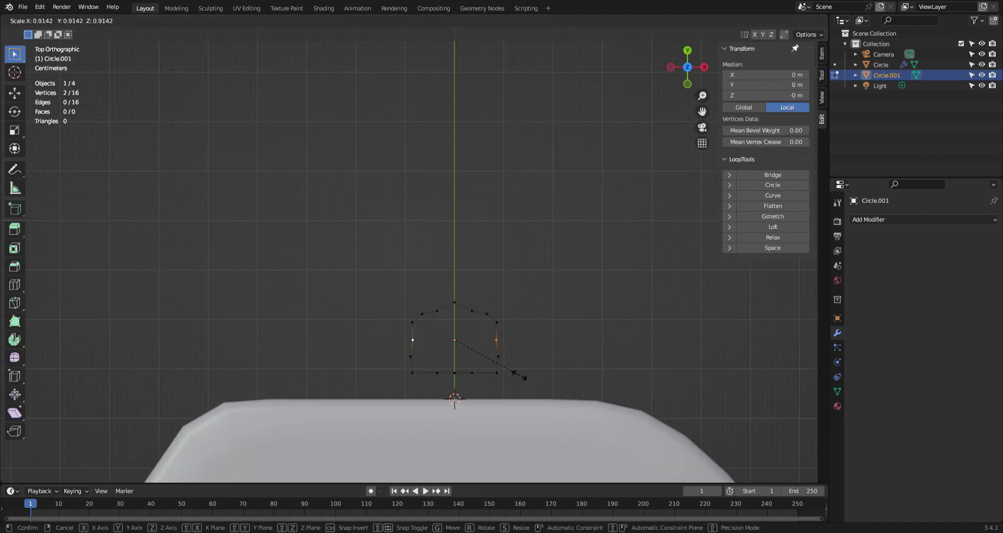
click(511, 375)
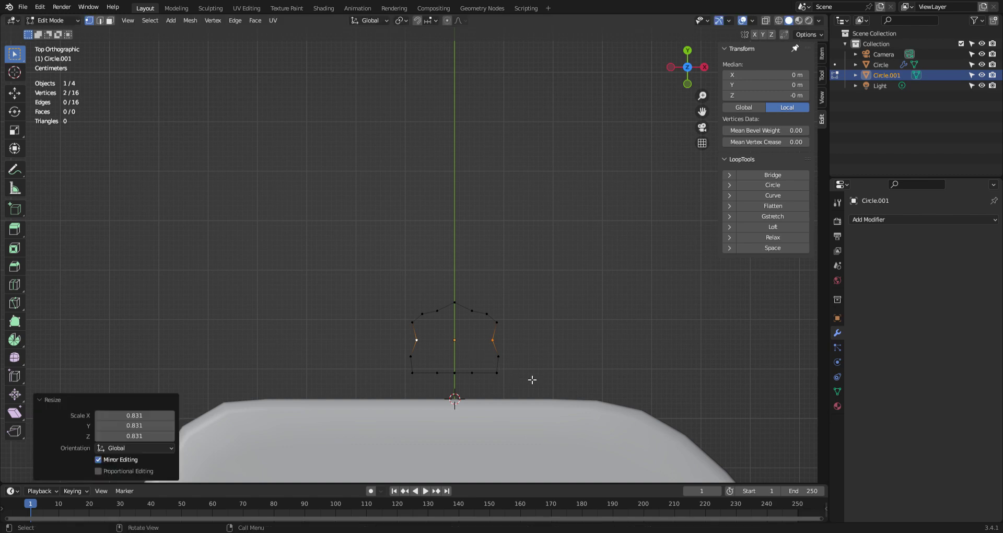
- Try to move the profile vertices by about 0.051 m along negative Y toward the body in the right orthographic view
mouse_move(532, 381)
middle_down()
mouse_move(508, 381)
mouse_move(510, 360)
mouse_move(531, 378)
middle_up()
key(KP_3)
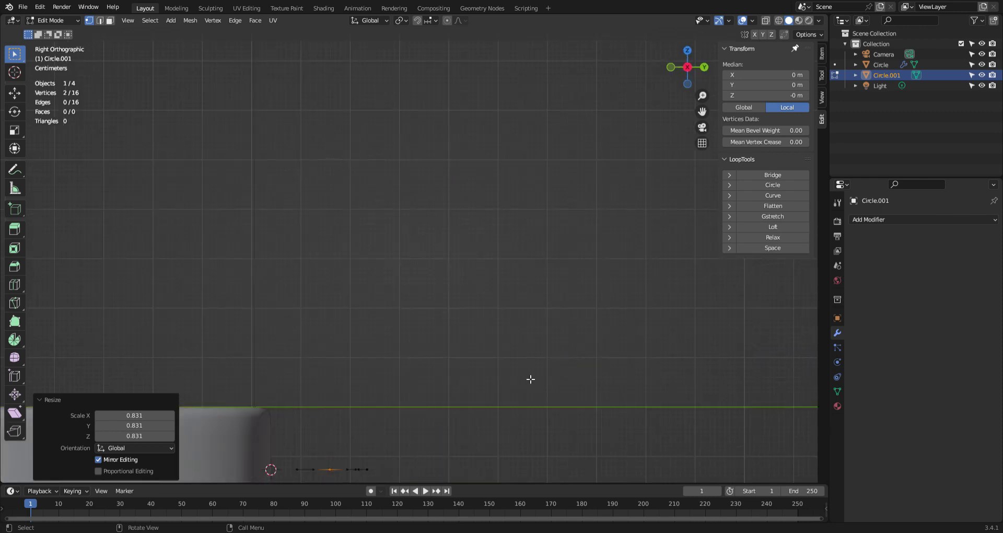
shift+middle_drag(506, 345, 550, 233)
shift+middle_drag(439, 387, 510, 355)
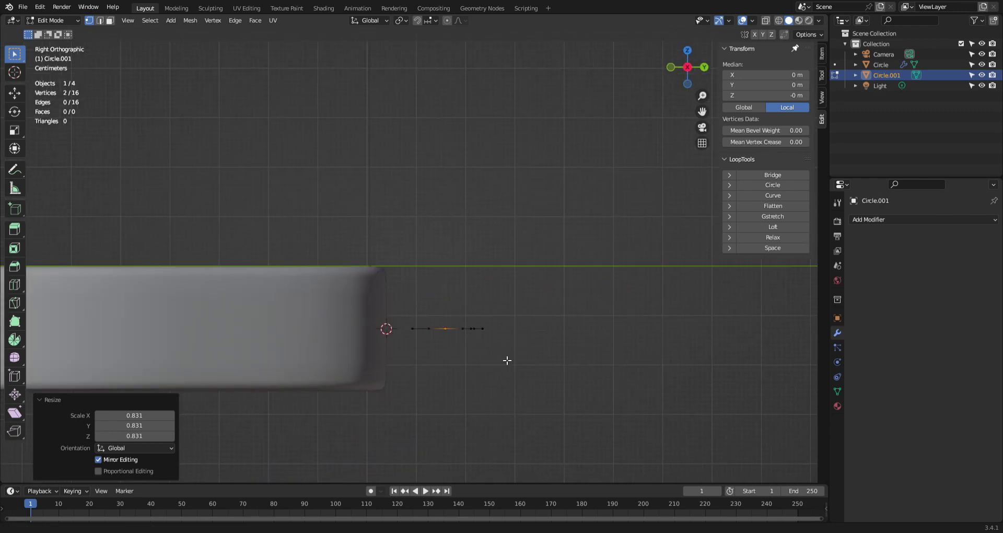
drag(529, 297, 411, 373)
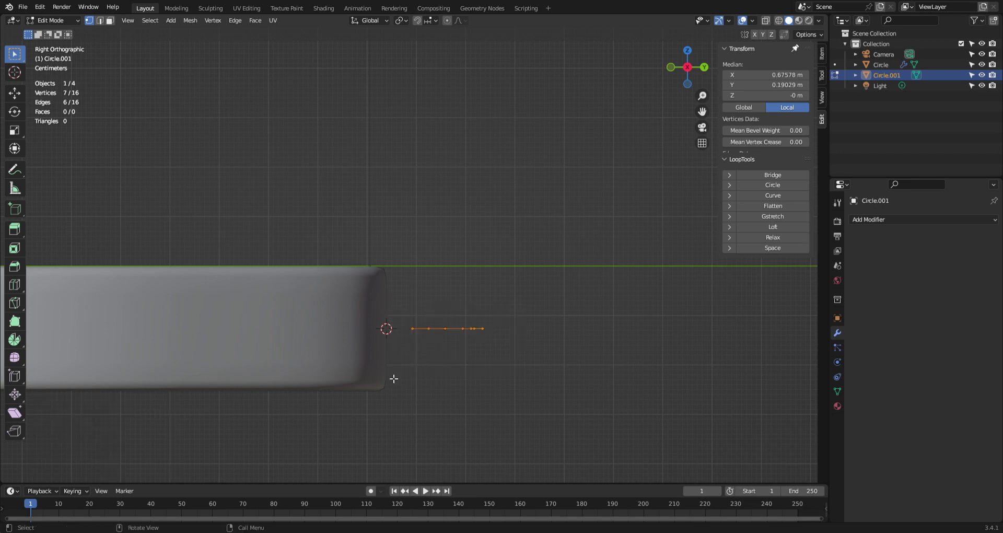
key(g)
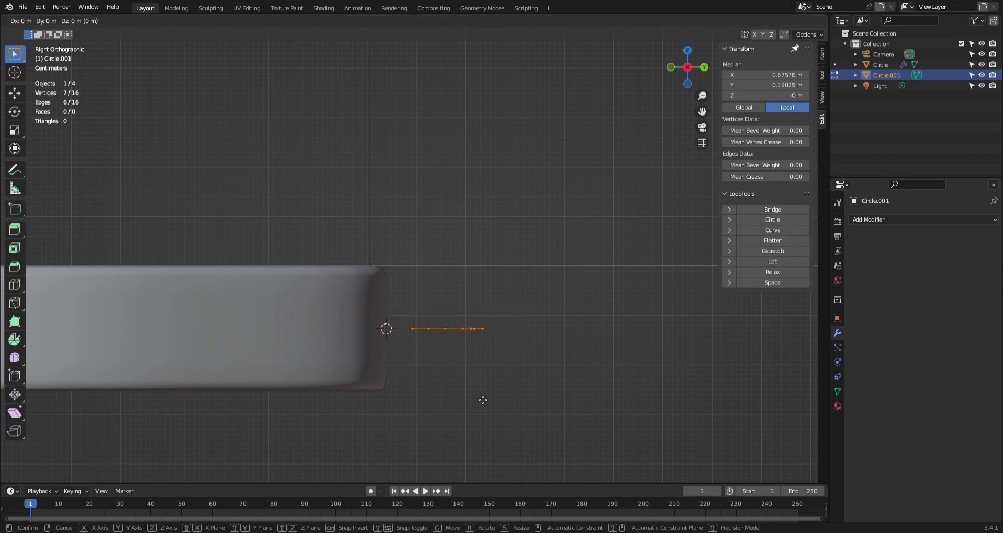
key(y)
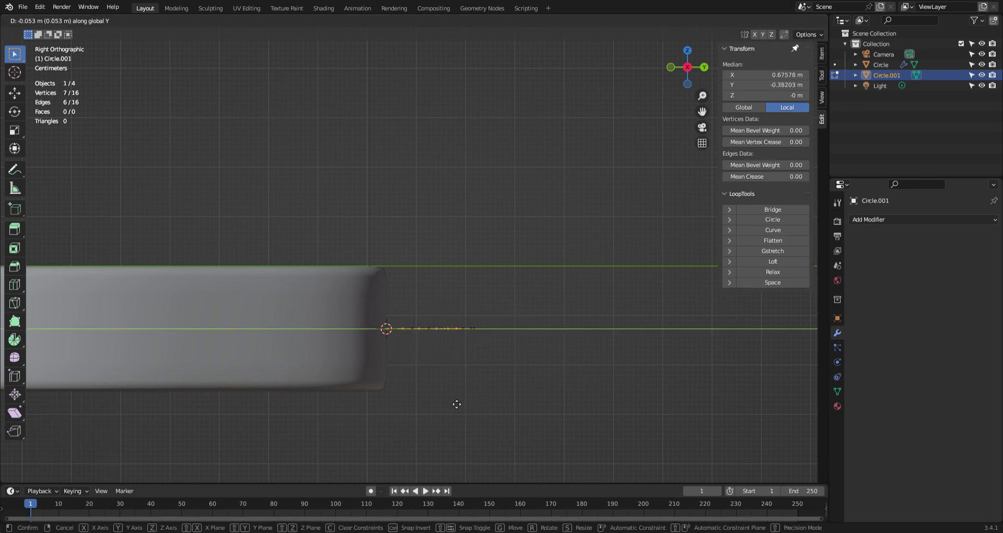
click(457, 403)
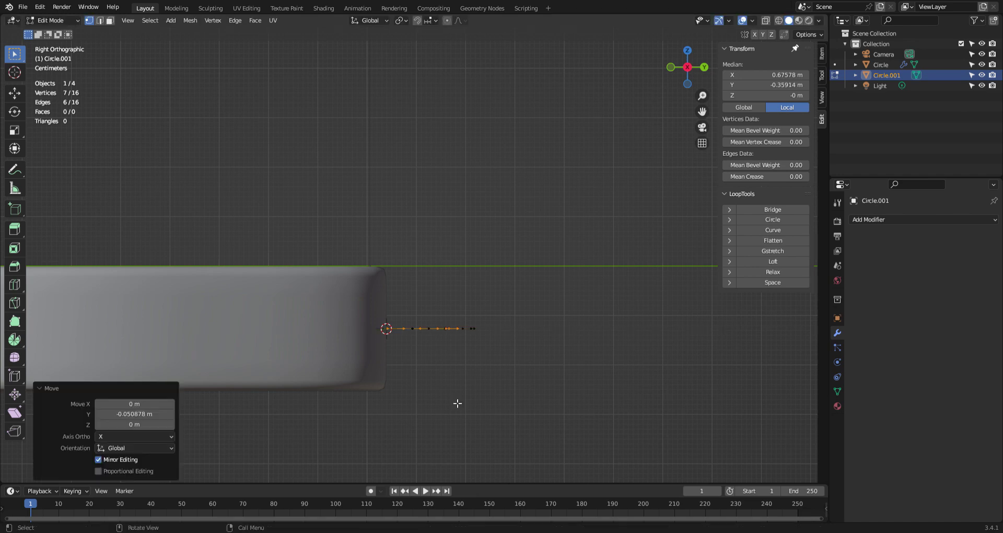
key(ctrl+z)
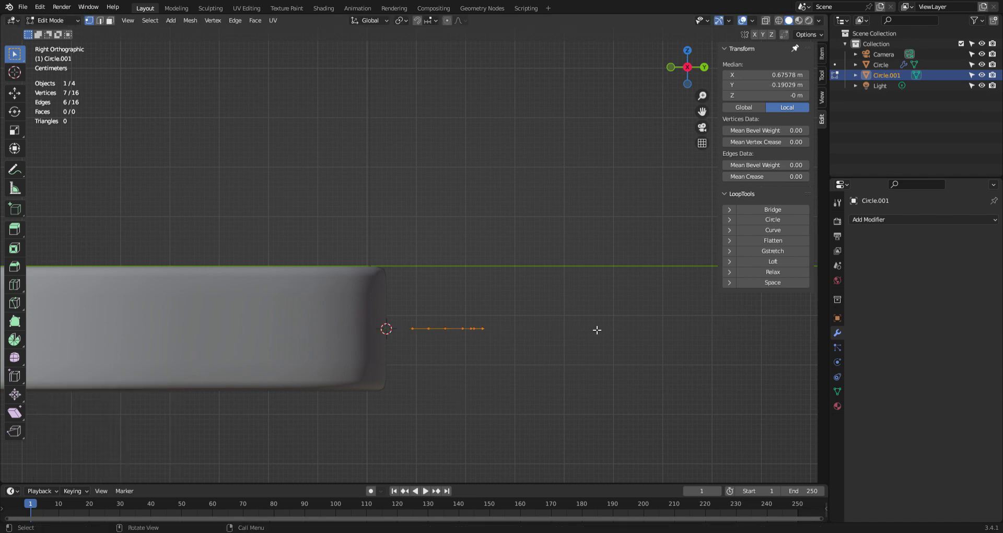
- Select all 16 vertices of the profile in wireframe display and lower them 0.1113 m along Z in solid display
click(778, 21)
drag(536, 246, 421, 372)
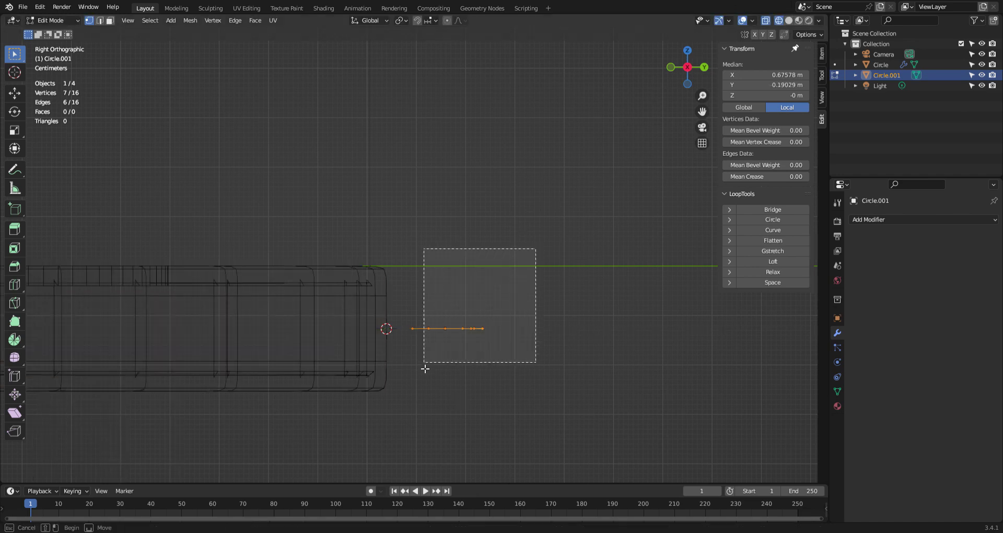
drag(507, 270, 372, 396)
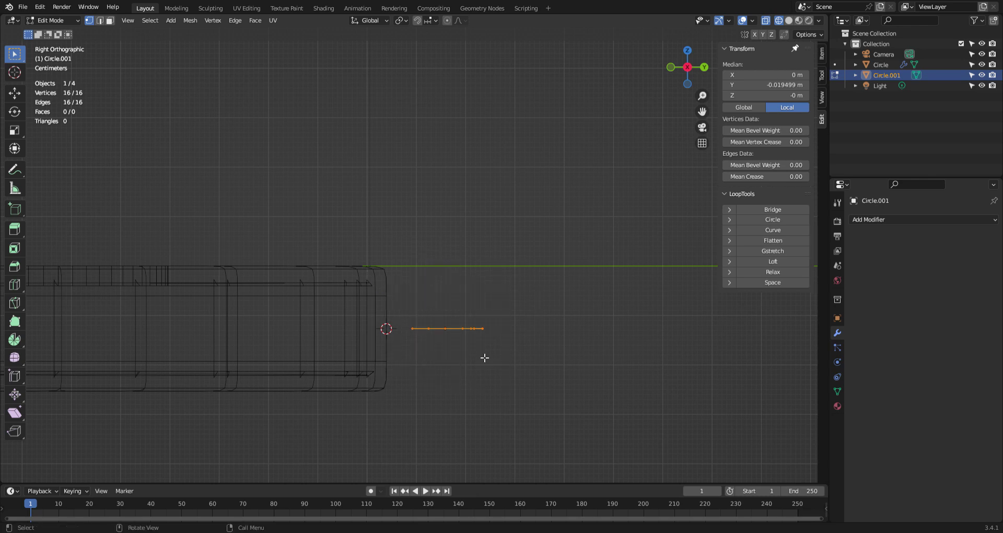
click(789, 20)
key(g)
key(z)
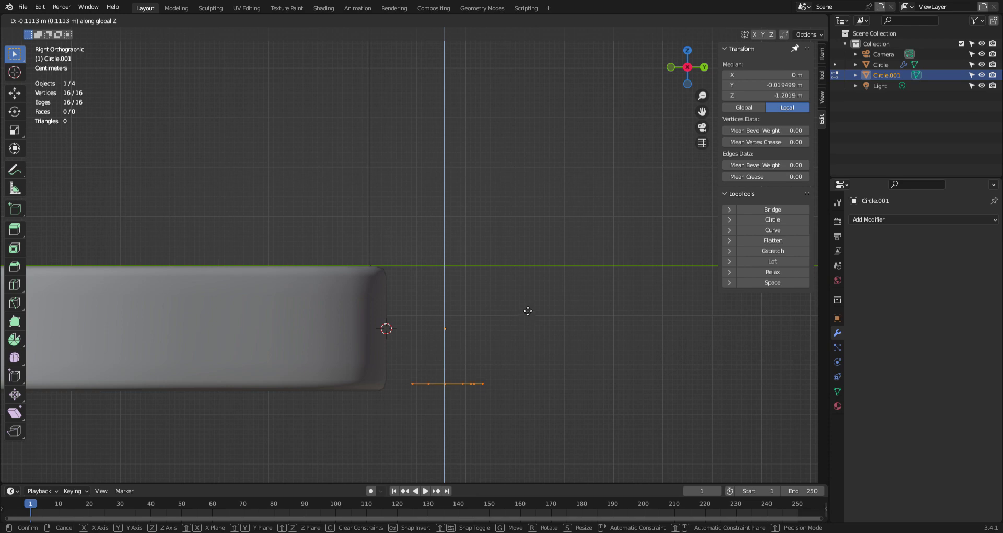
click(528, 313)
key(g)
key(y)
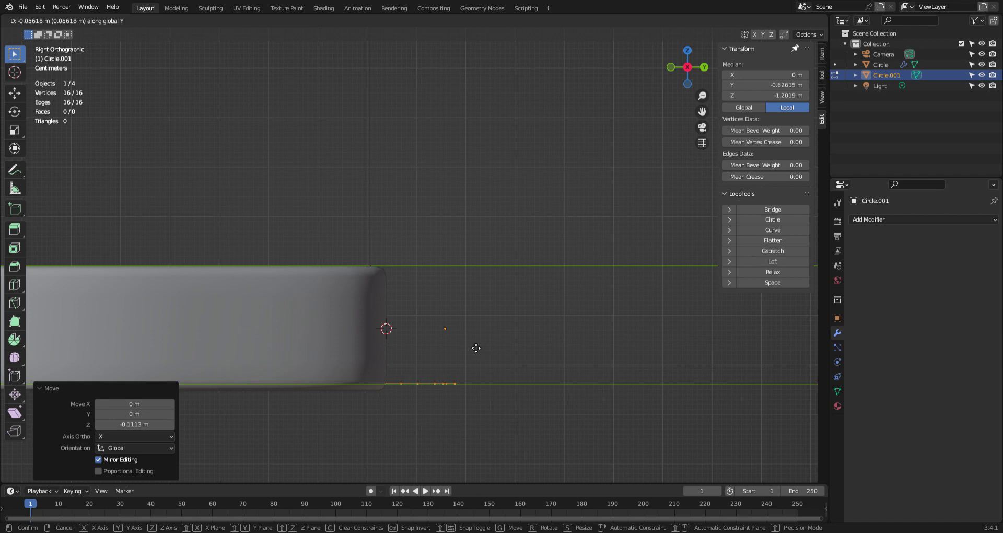
key(Escape)
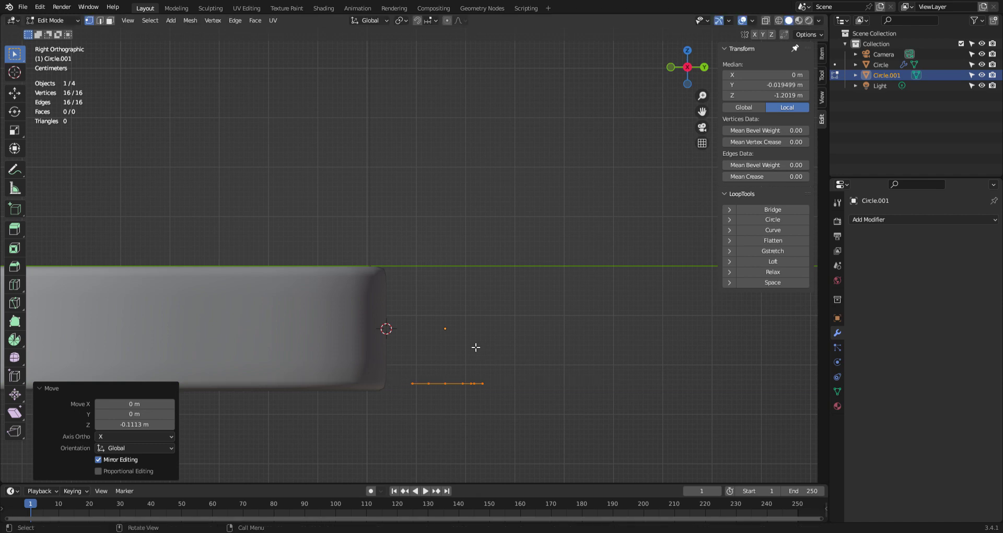
- Raise the whole profile by 0.00636 m along Z
key(g)
key(x)
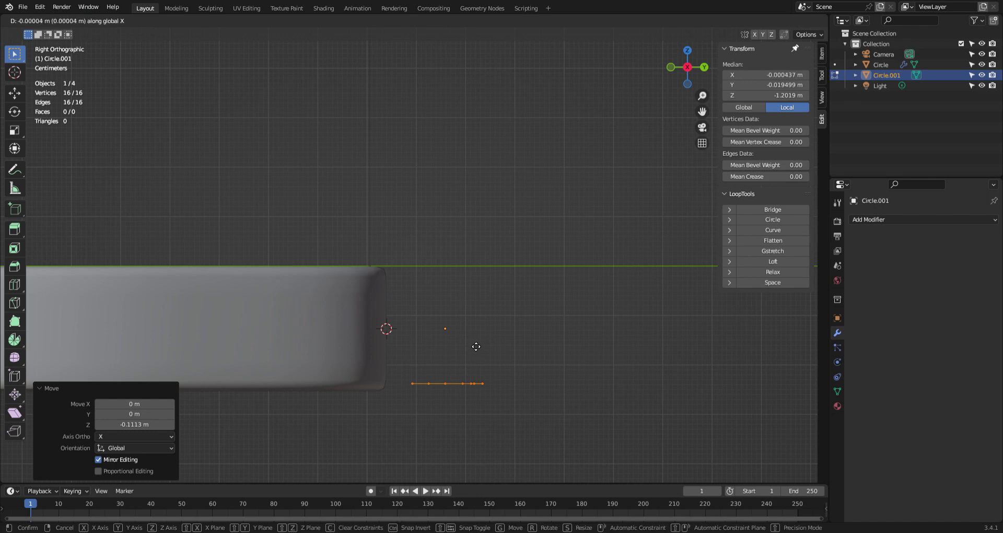
key(y)
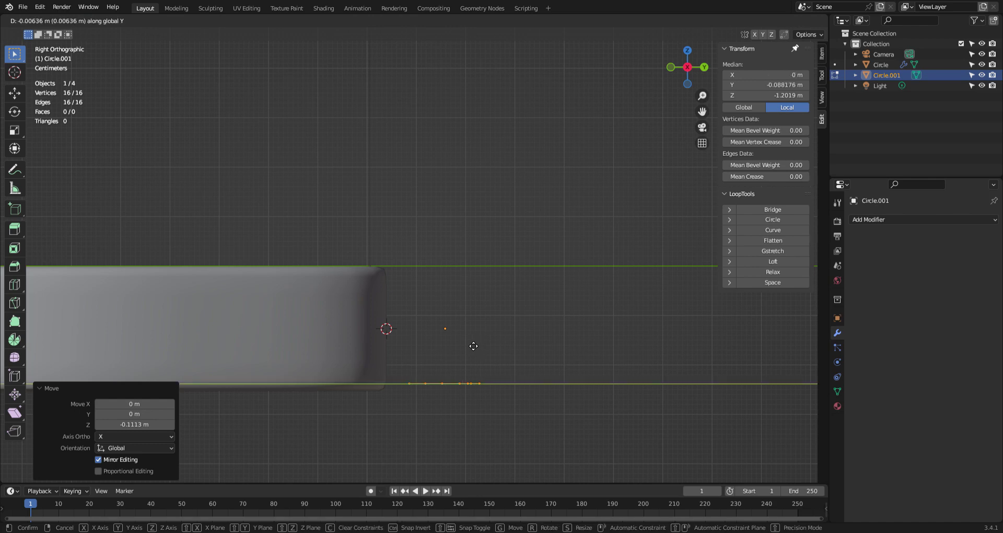
key(x)
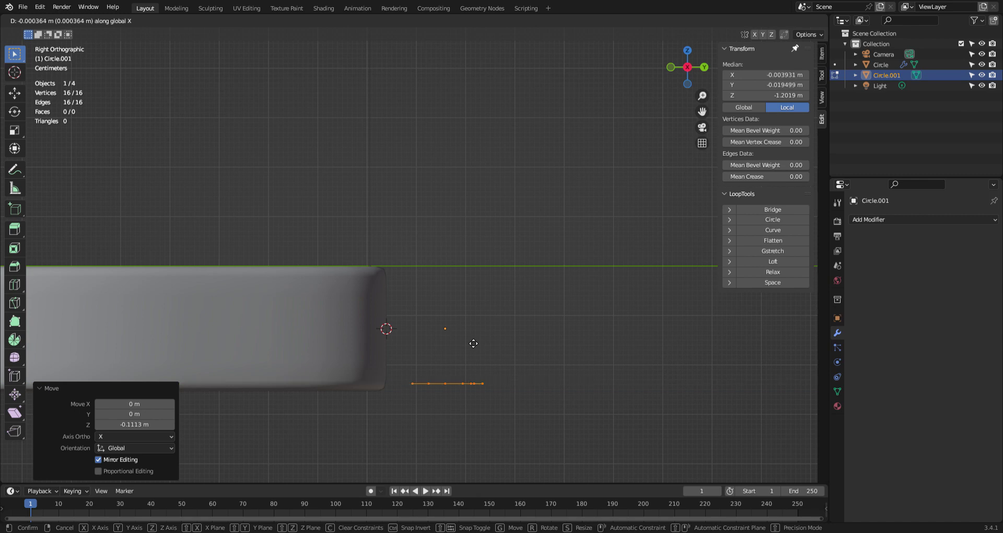
key(z)
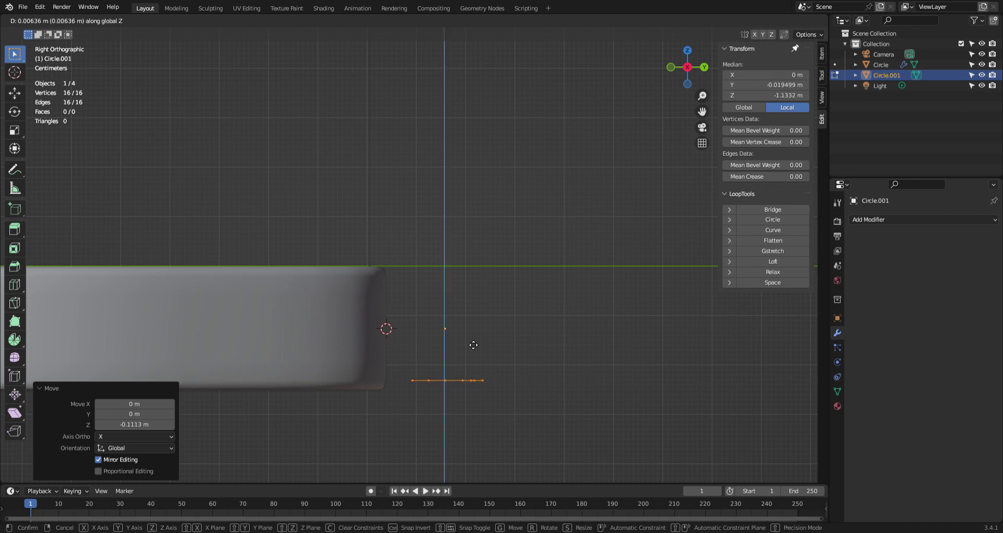
click(473, 345)
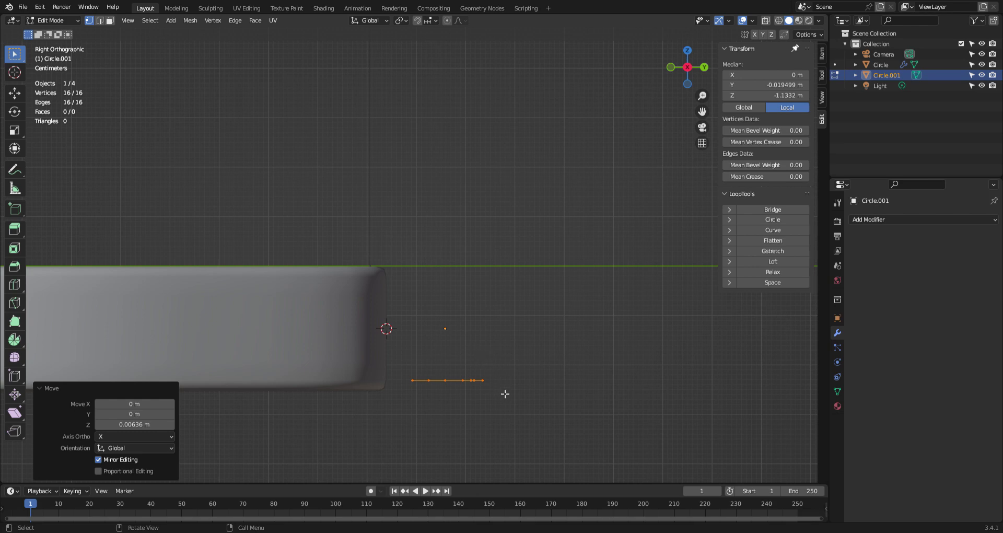
- Move the whole profile about 0.052 m along negative Y so its flat edge meets the end of the body
key(g)
key(y)
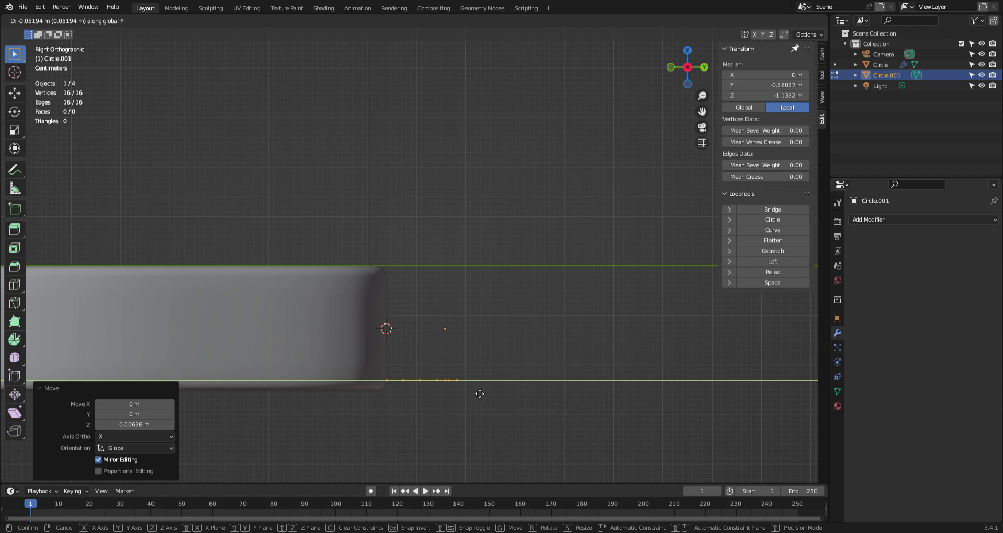
click(477, 394)
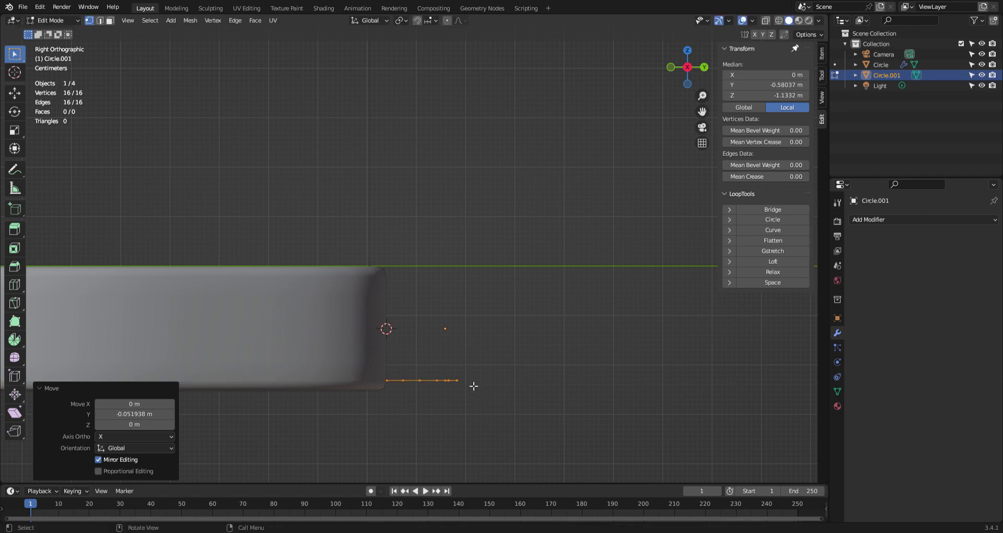
- Try to extrude a chain of vertices upward from the profile's outermost tip vertex
click(465, 384)
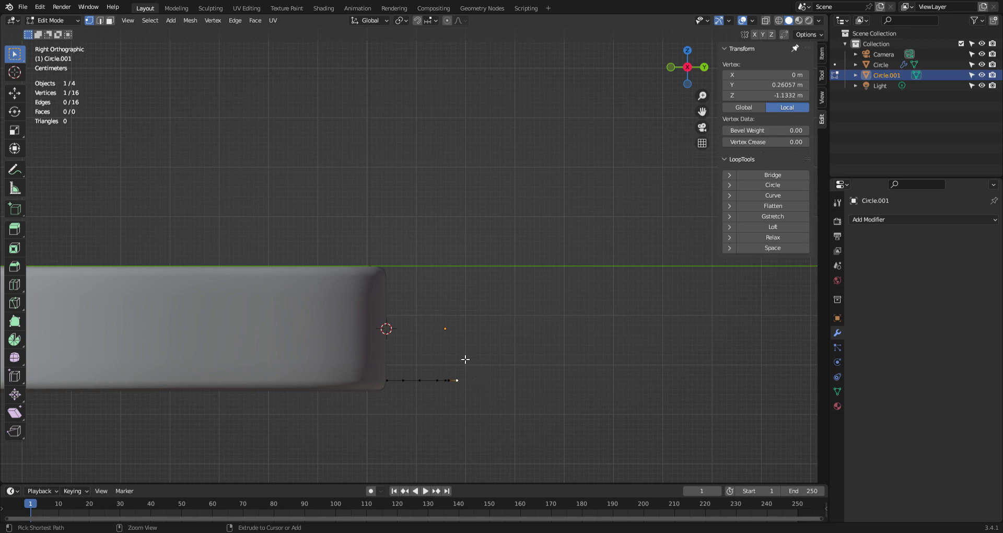
ctrl+right_click(461, 356)
ctrl+right_click(485, 320)
key(ctrl+z)
key(ctrl+z)
key(ctrl+z)
- Extrude six vertices from the profile's tip vertex in an arc rising away from the body to about local Y 1.52 m, Z 0.355 m
ctrl+right_click(464, 367)
ctrl+right_click(468, 350)
ctrl+right_click(477, 337)
ctrl+right_click(488, 325)
ctrl+right_click(505, 322)
ctrl+right_click(519, 314)
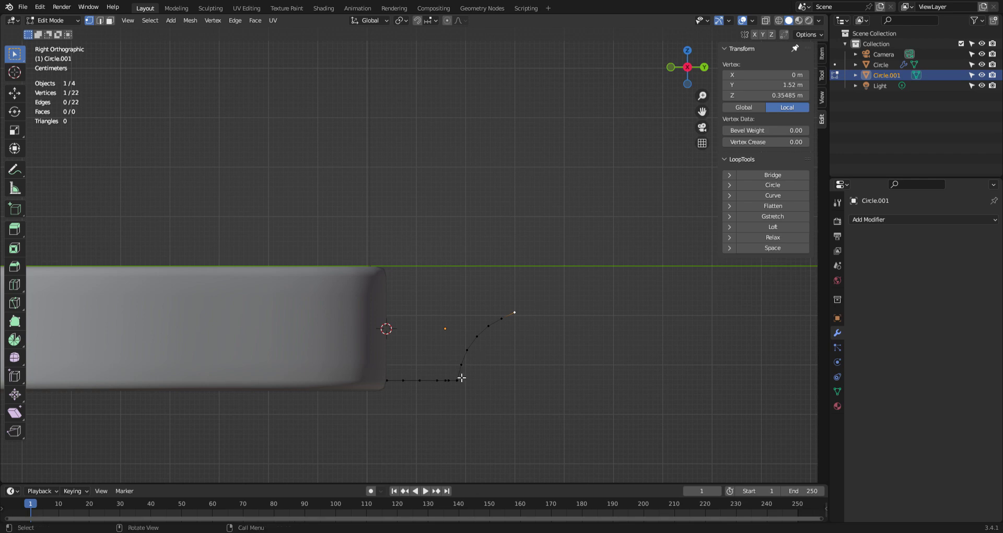
- Extrude six vertices from the vertex next to the tip, following just inside the first arc to about local Y 1.5 m, Z 0.54 m
middle_drag(454, 378, 456, 400)
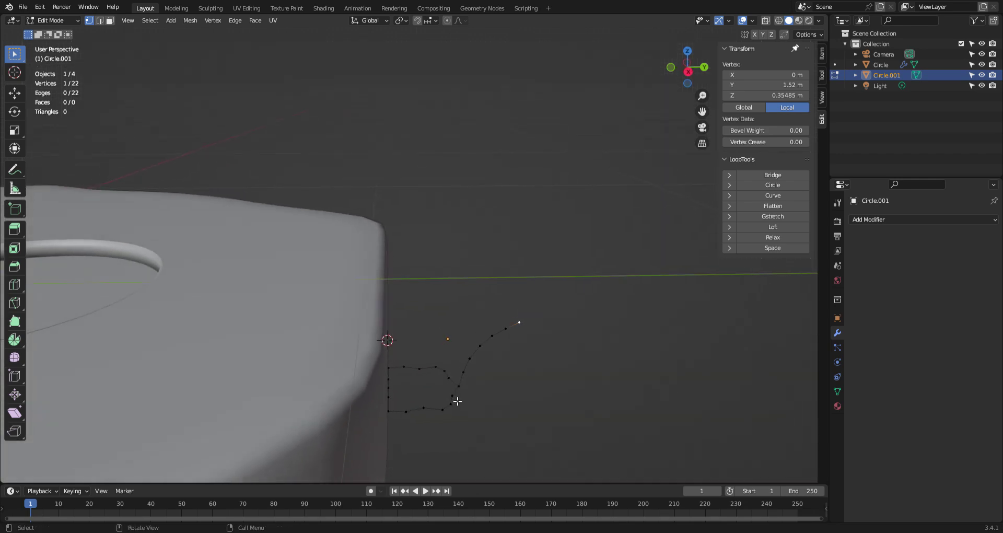
key(KP_3)
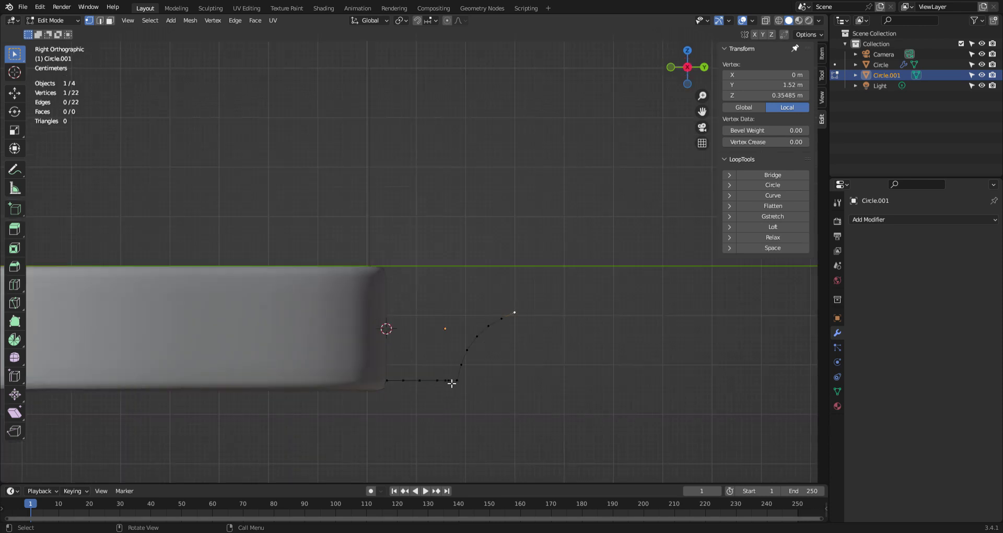
click(449, 382)
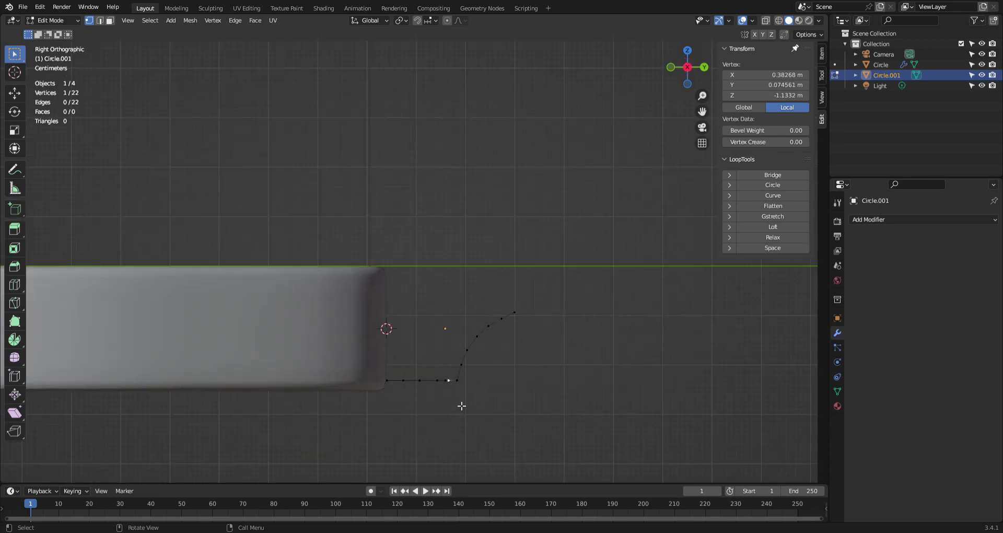
ctrl+right_click(455, 365)
ctrl+right_click(461, 348)
ctrl+right_click(472, 333)
ctrl+right_click(485, 319)
ctrl+right_click(499, 310)
ctrl+right_click(514, 304)
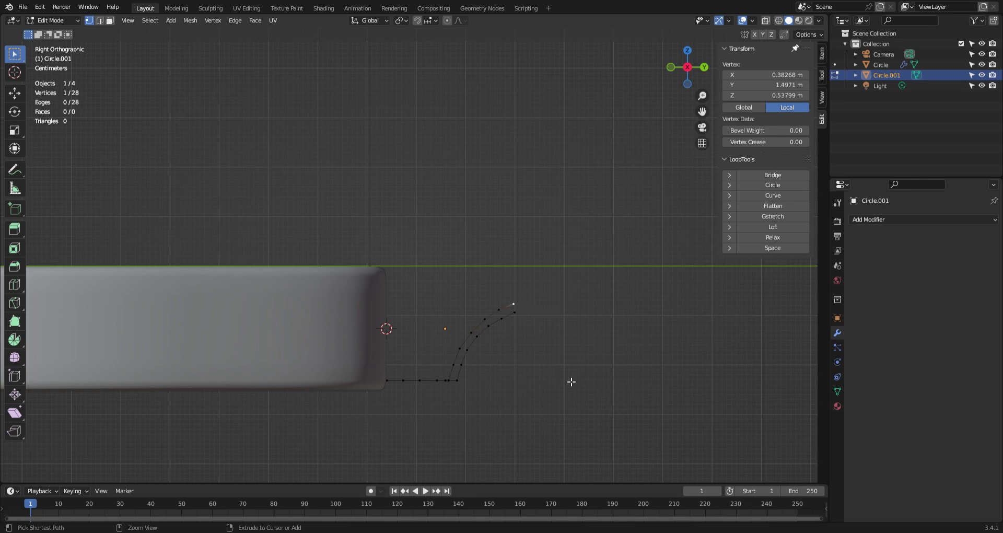
- Extrude a third six-vertex arc from the second vertex beside the tip, running just above the previous two arcs
click(447, 384)
ctrl+right_click(451, 364)
ctrl+right_click(456, 347)
ctrl+right_click(468, 330)
ctrl+right_click(483, 316)
ctrl+right_click(498, 306)
ctrl+right_click(514, 299)
- Extrude a fourth six-vertex arc from the third vertex beside the tip, running above the other three arcs
click(444, 376)
ctrl+right_click(443, 364)
ctrl+right_click(449, 347)
ctrl+right_click(460, 327)
ctrl+right_click(479, 309)
ctrl+right_click(496, 298)
ctrl+right_click(511, 293)
- Extrude four vertices from the inward-scaled side vertex of the profile in a chain slanting up and away from the body
click(420, 379)
ctrl+right_click(428, 367)
ctrl+right_click(434, 346)
ctrl+right_click(444, 329)
ctrl+right_click(452, 311)
- Extrude four vertices from the side vertex just above the flat edge's corner, rising alongside the neighbouring chain to about local Z 0.45 m
click(402, 379)
ctrl+right_click(411, 363)
ctrl+right_click(420, 345)
ctrl+right_click(428, 325)
ctrl+right_click(437, 308)
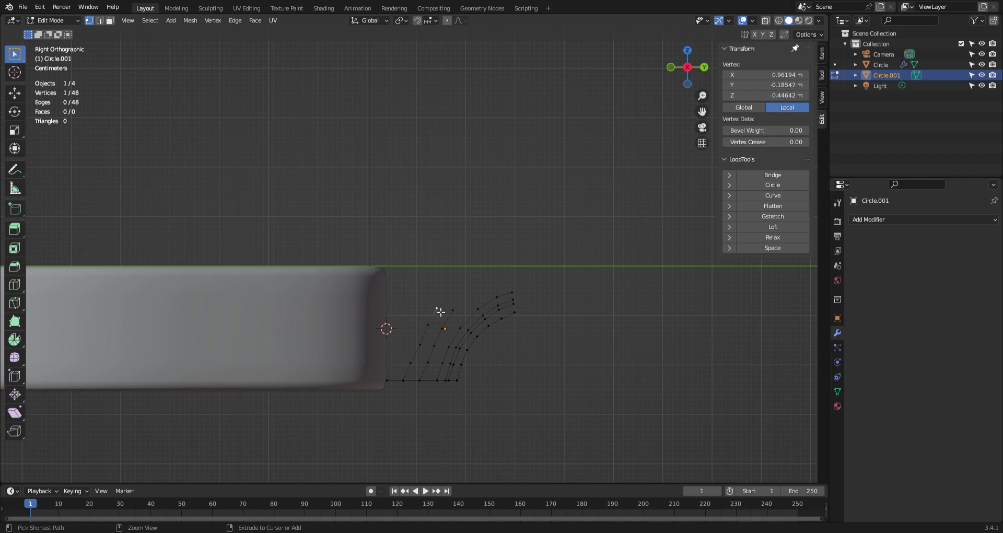
- Extrude the corner vertex of the profile's flat edge straight up about 0.033 m along Z
click(394, 382)
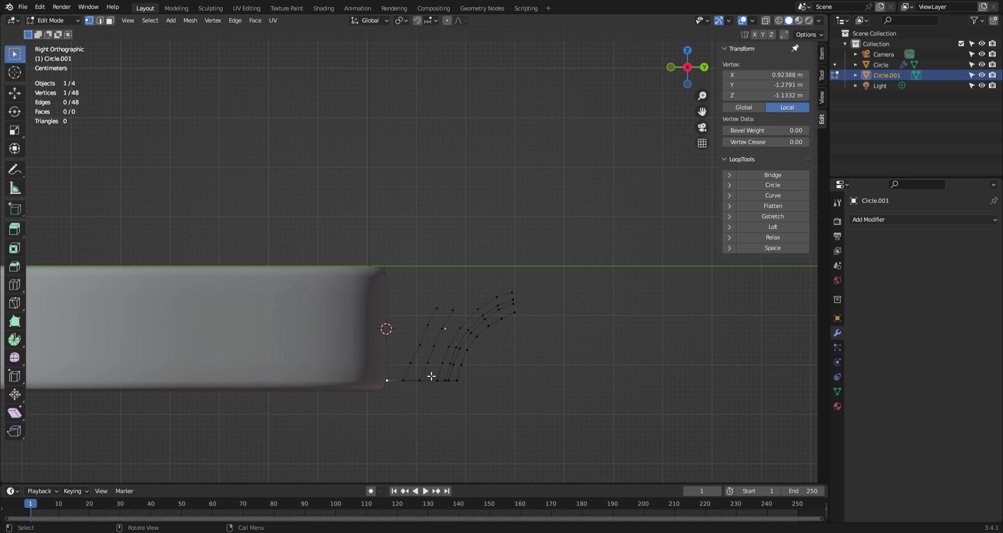
key(e)
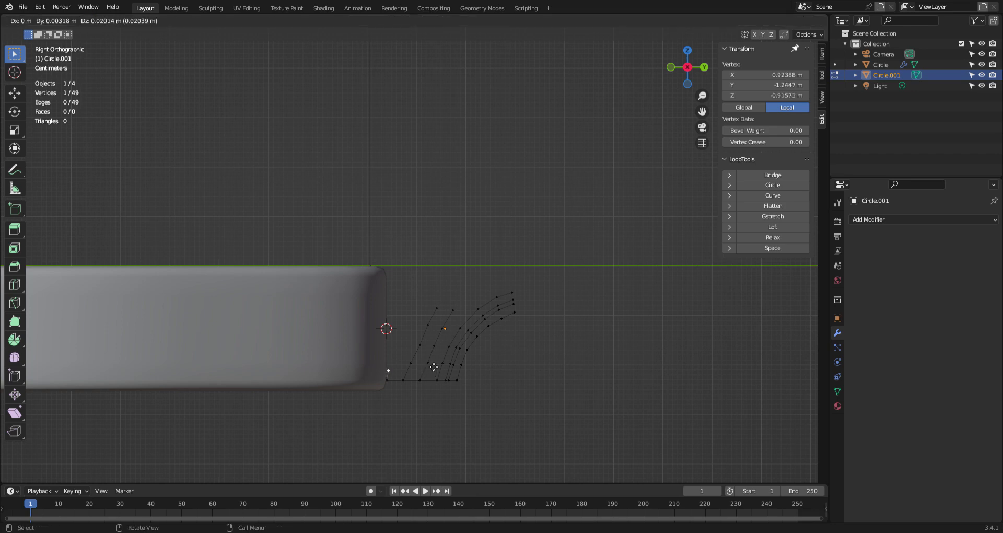
key(z)
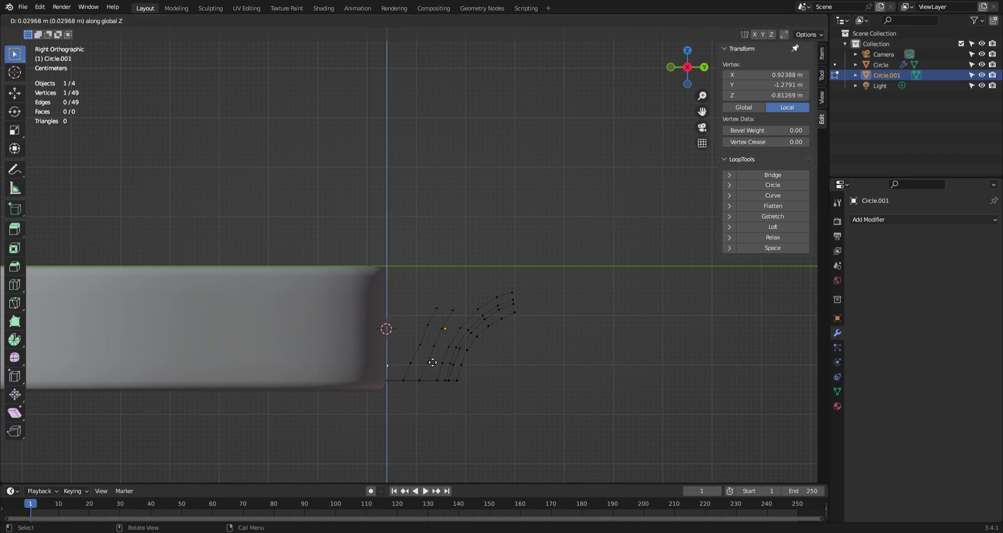
click(432, 360)
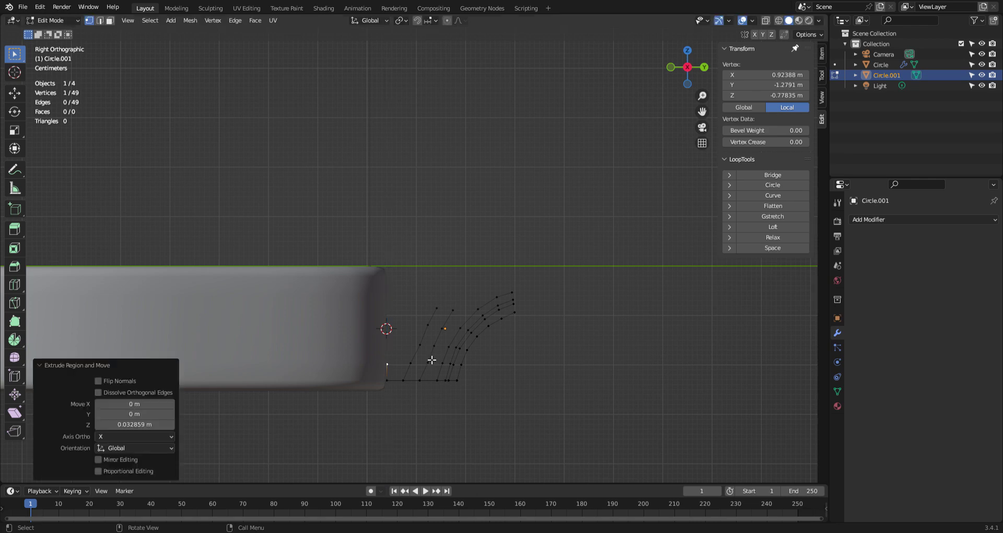
- Extrude three more vertices straight up along Z from the flat edge's corner chain, ending at about local Z 0.45 m
key(e)
key(z)
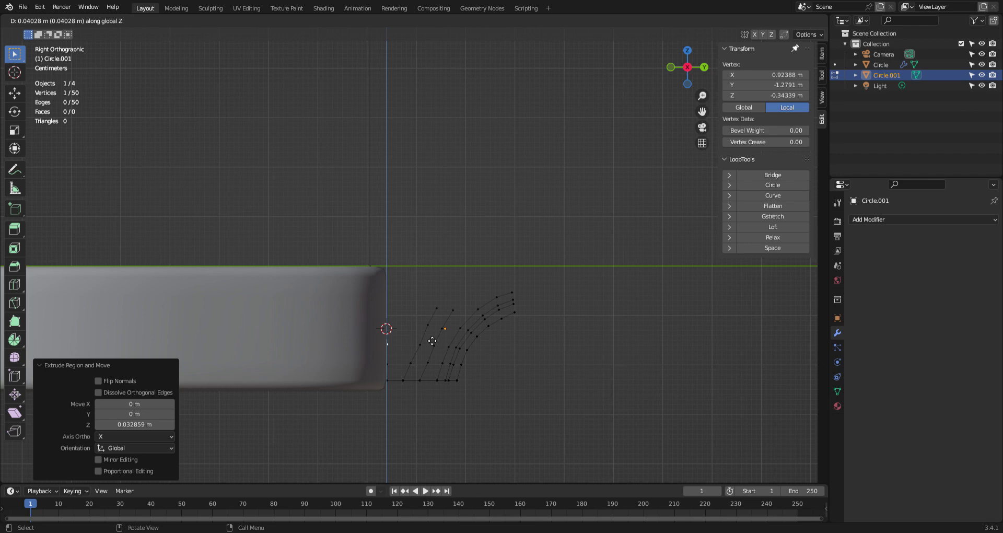
click(430, 340)
key(e)
key(x)
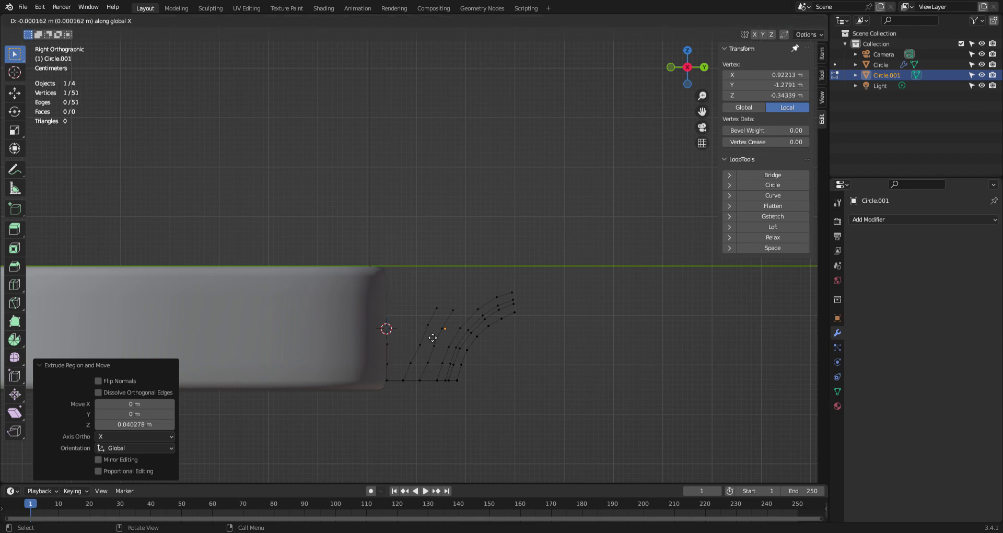
key(z)
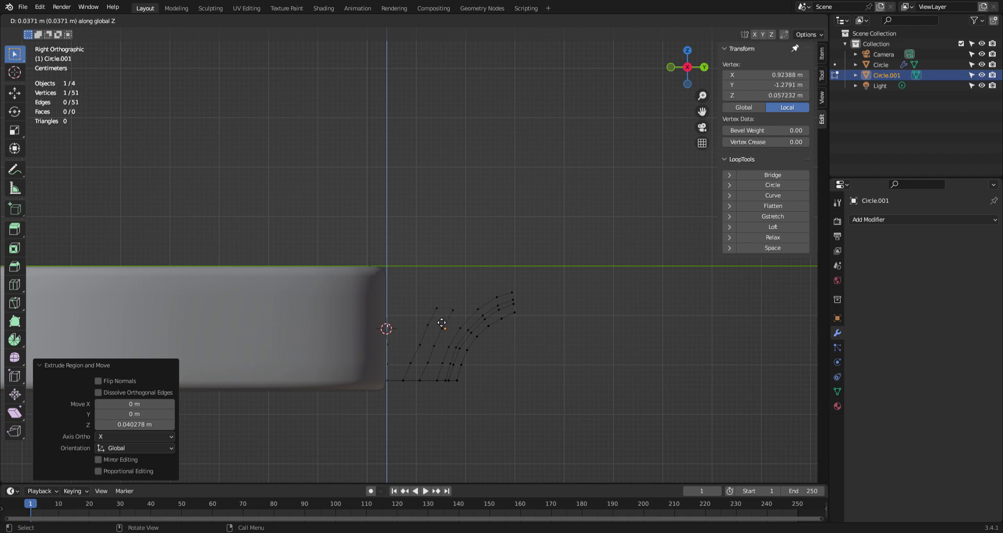
click(442, 323)
key(e)
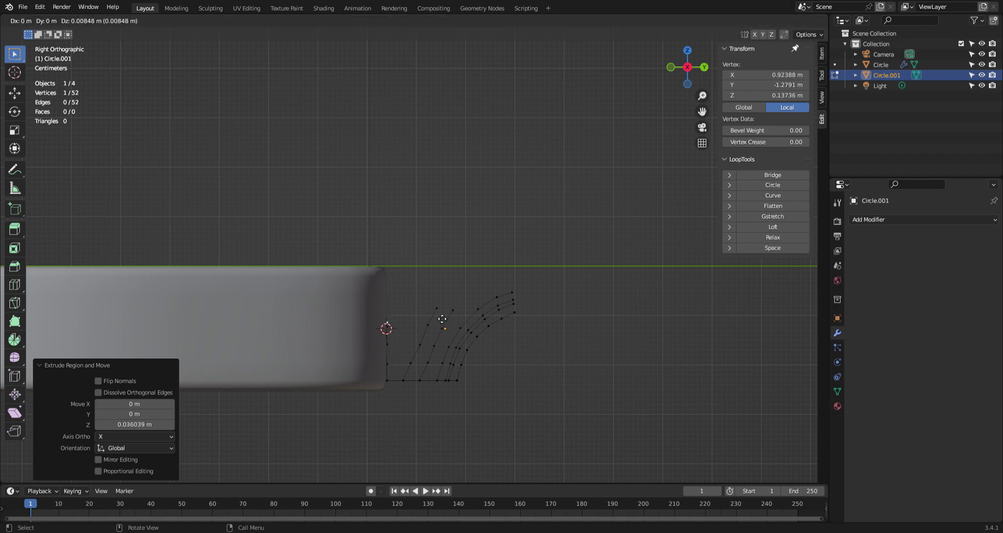
key(z)
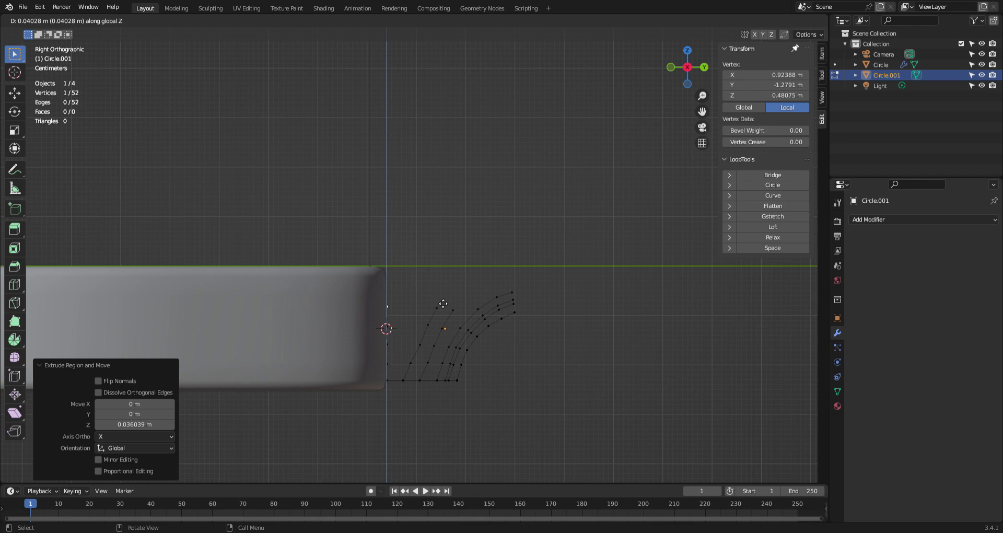
click(442, 304)
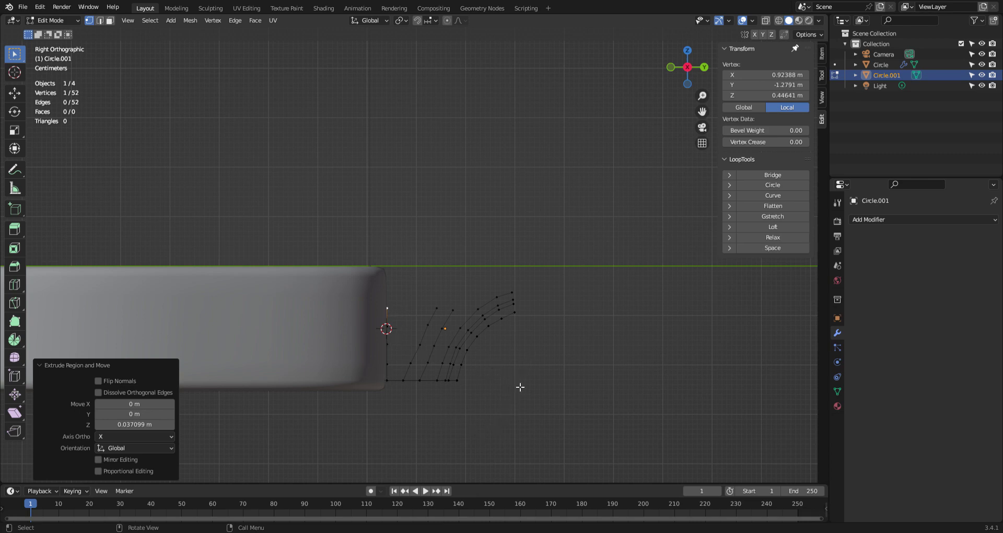
- Delete the seven unextruded vertices on the profile's negative X half and add a Mirror modifier on the X axis
middle_drag(534, 349, 458, 349)
drag(442, 325, 387, 427)
middle_drag(478, 416, 480, 427)
key(x)
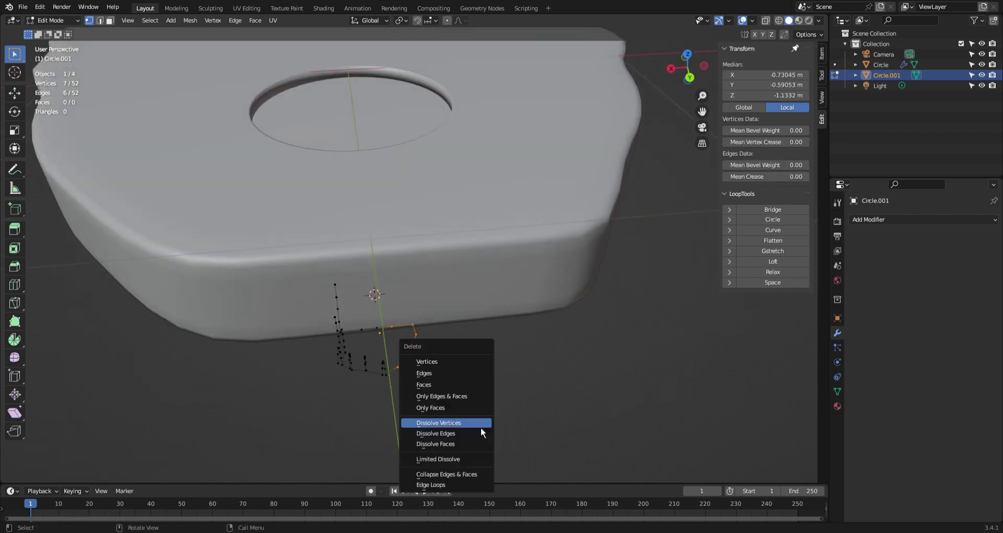
click(470, 364)
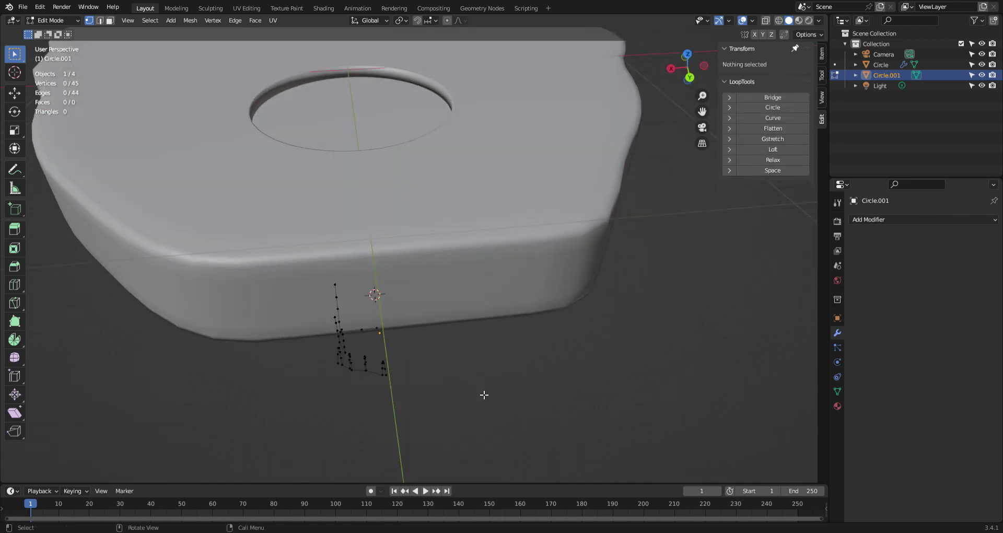
click(915, 220)
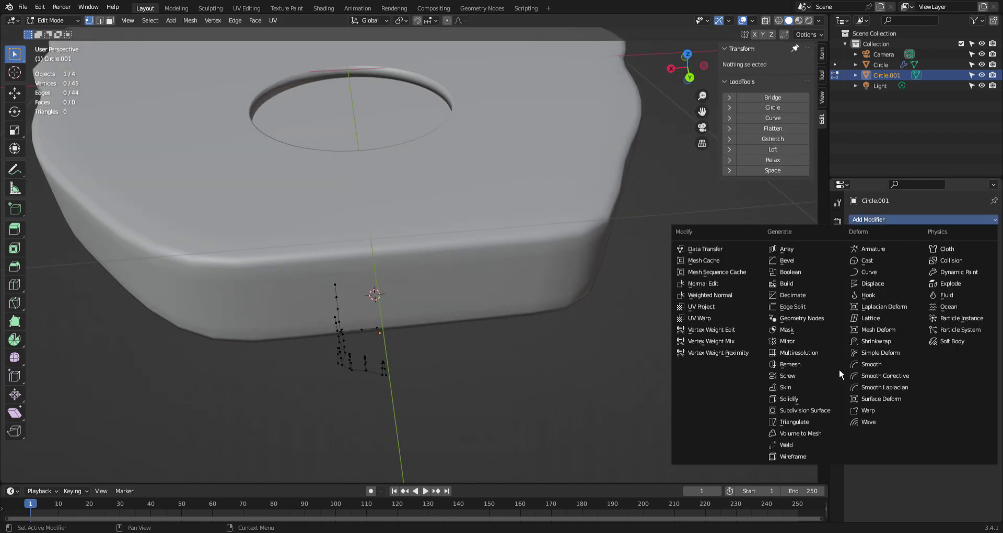
click(802, 342)
- Fill the strip between the tip arc and the second arc with six quad faces from the profile base upward
middle_drag(629, 390, 626, 350)
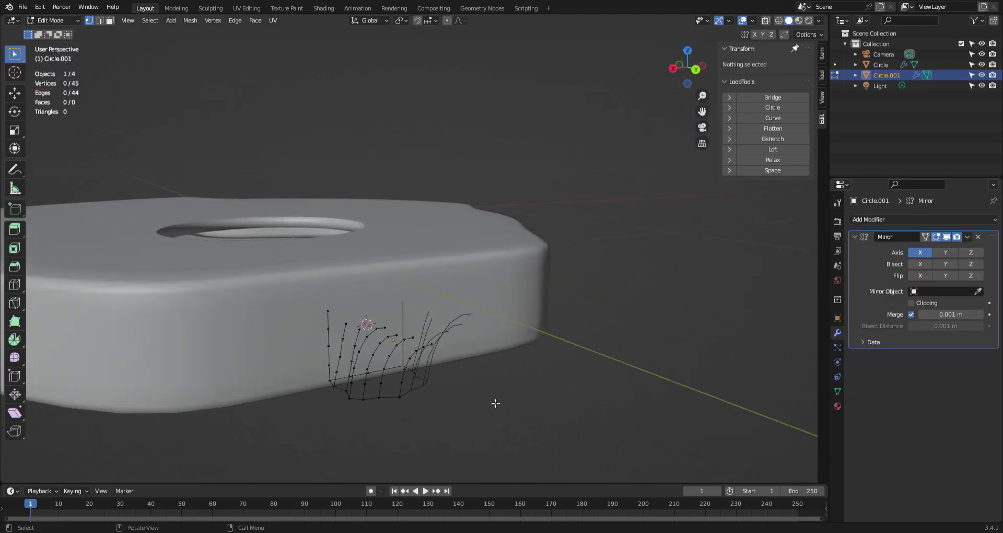
click(400, 398)
shift+click(384, 399)
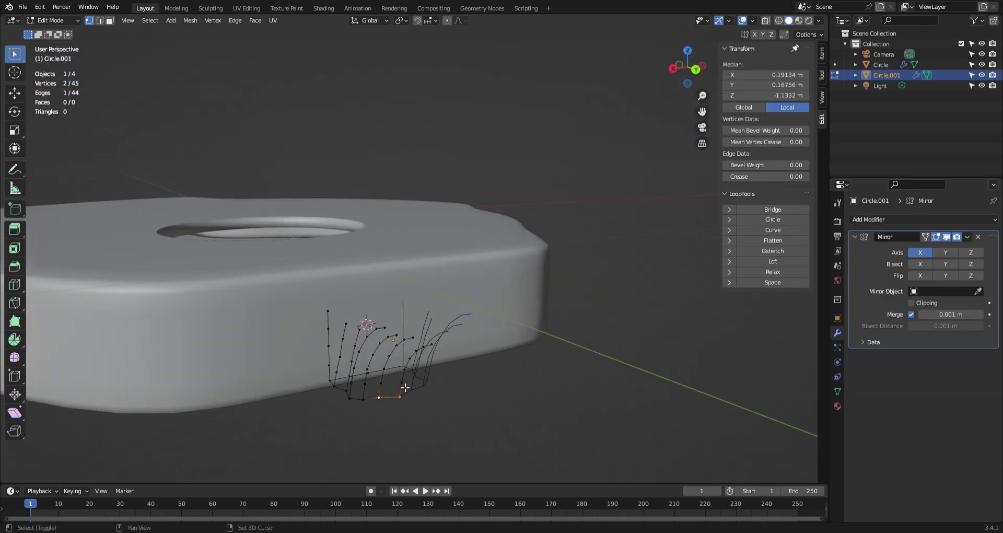
shift+click(403, 383)
shift+click(389, 386)
key(f)
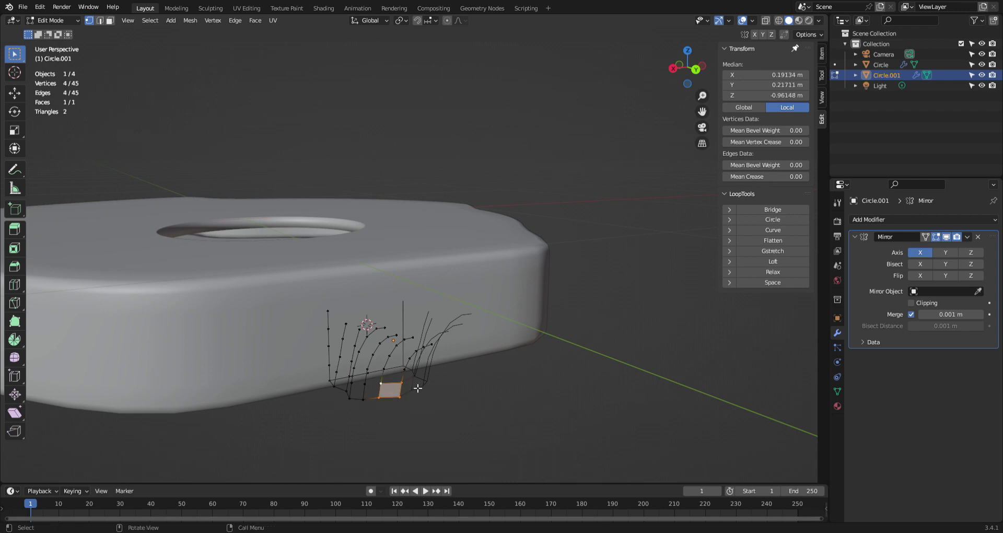
click(402, 383)
shift+click(383, 384)
key(f)
key(f)
key(f)
key(f)
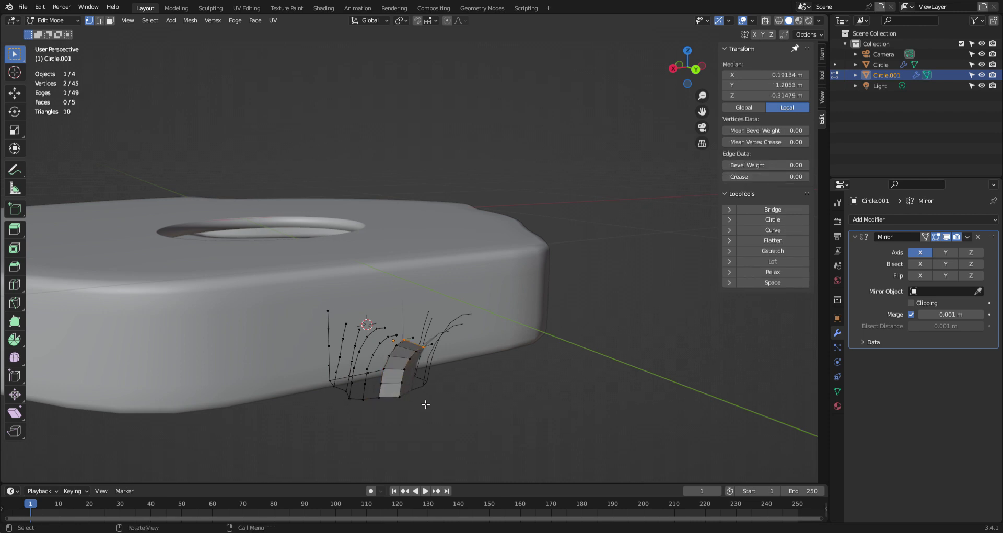
key(f)
- Fill the strip between the second and third arcs with six quad faces up to the arc ends
middle_drag(426, 404, 455, 365)
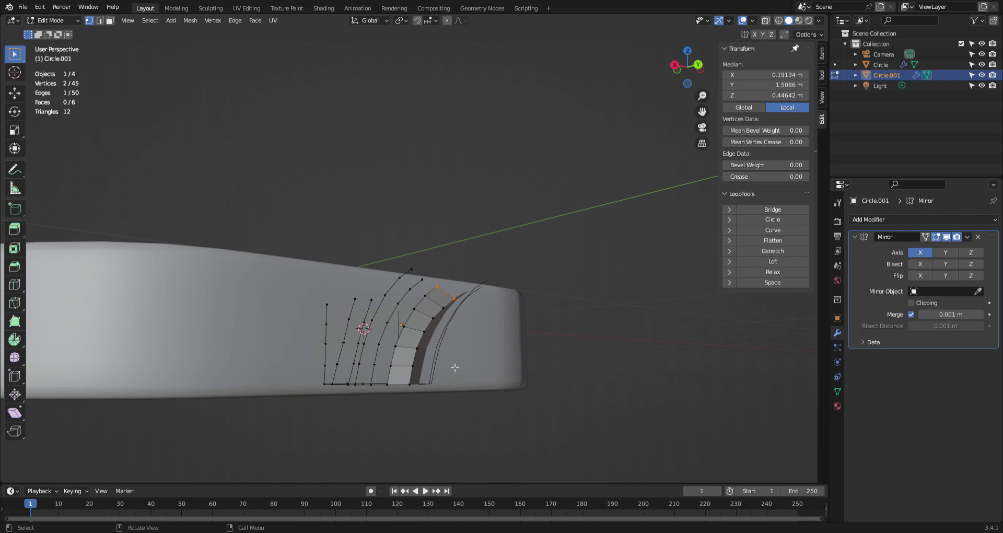
click(386, 384)
shift+click(372, 386)
shift+click(375, 366)
shift+click(391, 368)
key(f)
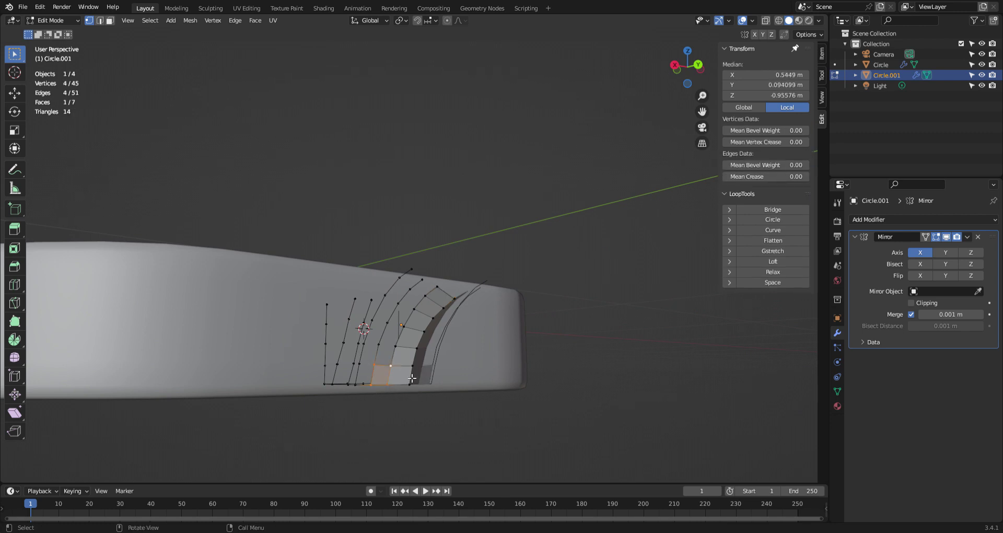
click(391, 370)
shift+click(413, 385)
key(f)
key(f)
key(f)
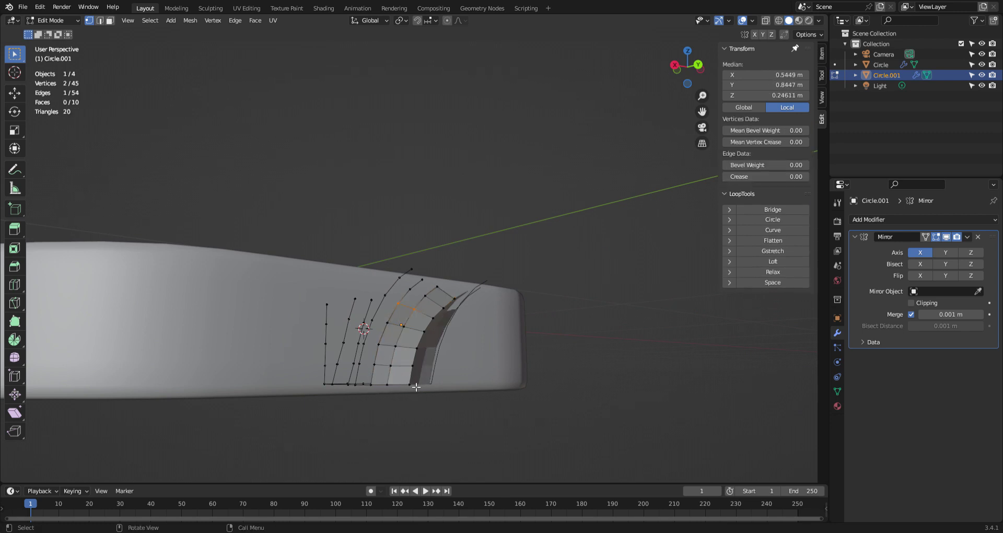
key(f)
key(f)
- Fill the strip between the third and fourth arcs with six quad faces, starting at the profile base
middle_drag(418, 386, 428, 403)
click(383, 402)
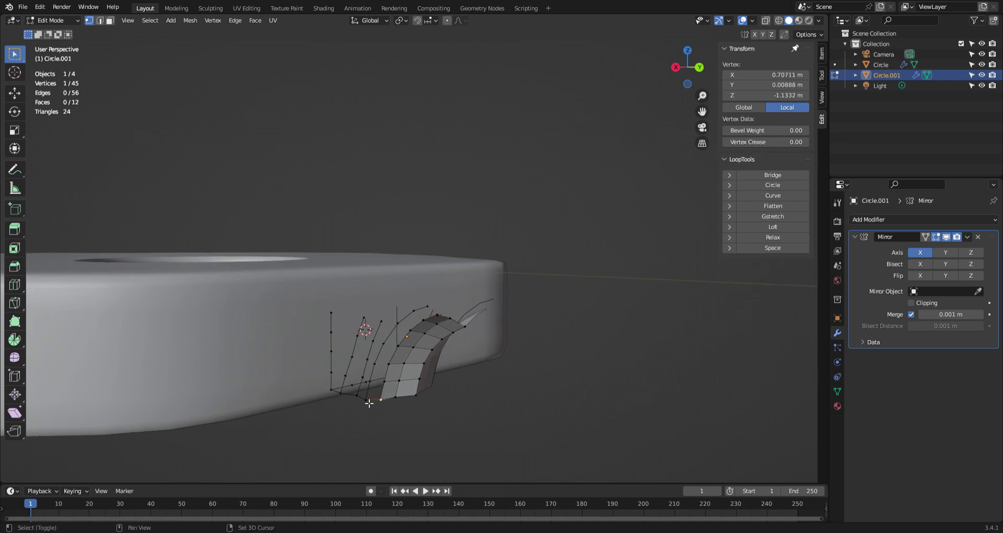
shift+click(368, 400)
shift+click(373, 384)
key(f)
key(f)
key(f)
key(f)
key(f)
key(f)
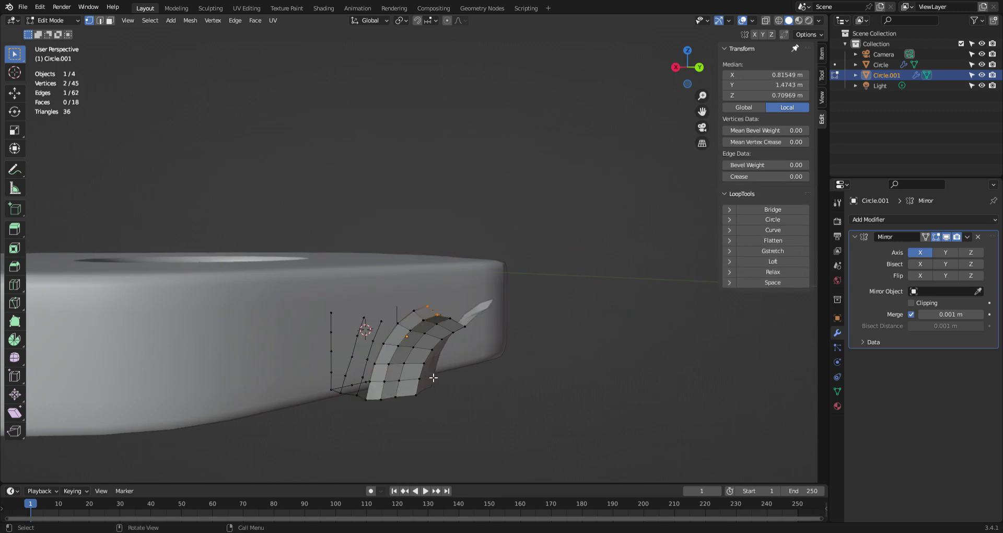
- Try to fill the lowest face between the fourth arc and the neighbouring side chain
middle_drag(434, 378, 438, 393)
click(374, 405)
shift+click(364, 400)
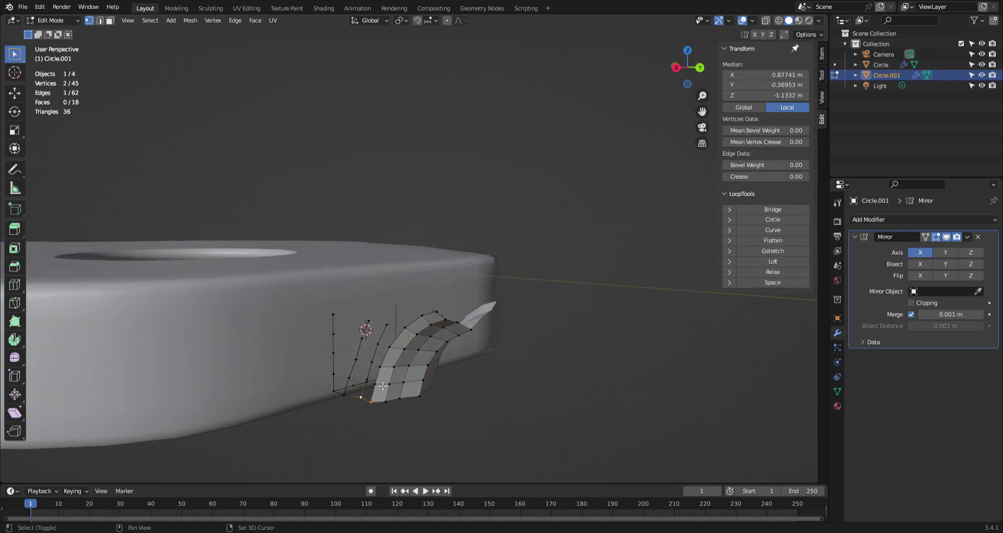
shift+click(371, 385)
shift+click(371, 385)
key(f)
click(376, 385)
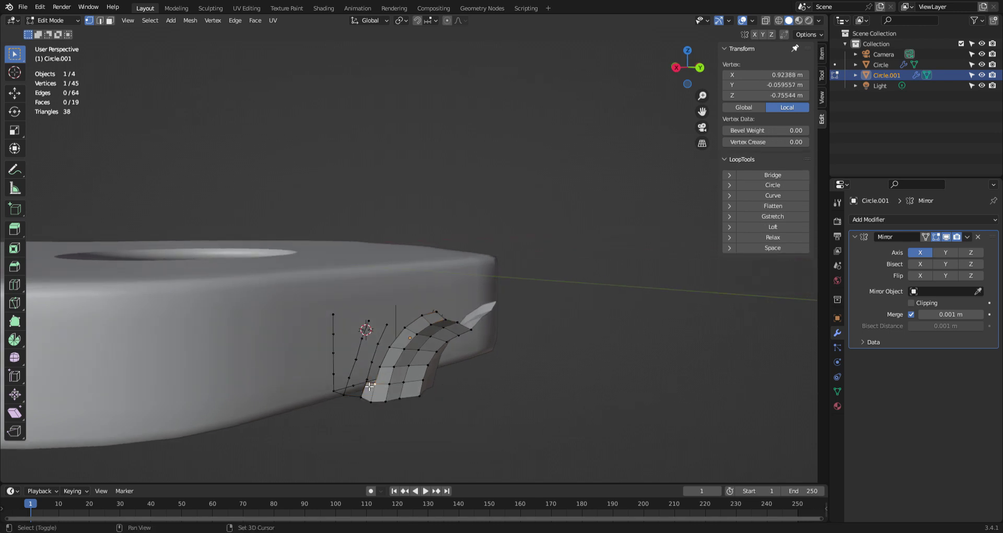
shift+click(368, 385)
middle_drag(411, 403, 433, 401)
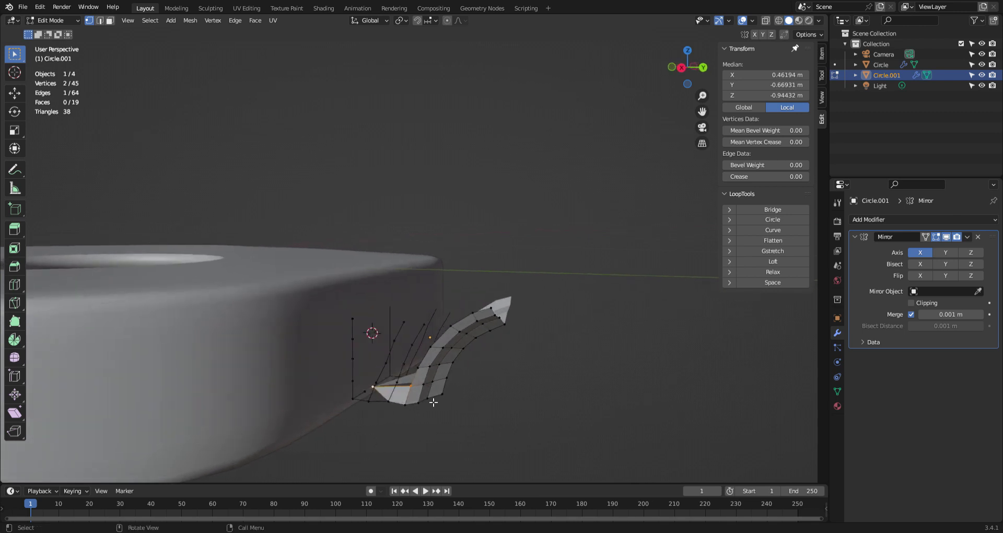
- Undo the last face fill and the selection changes made after it
key(ctrl+z)
key(ctrl+z)
key(ctrl+z)
key(ctrl+z)
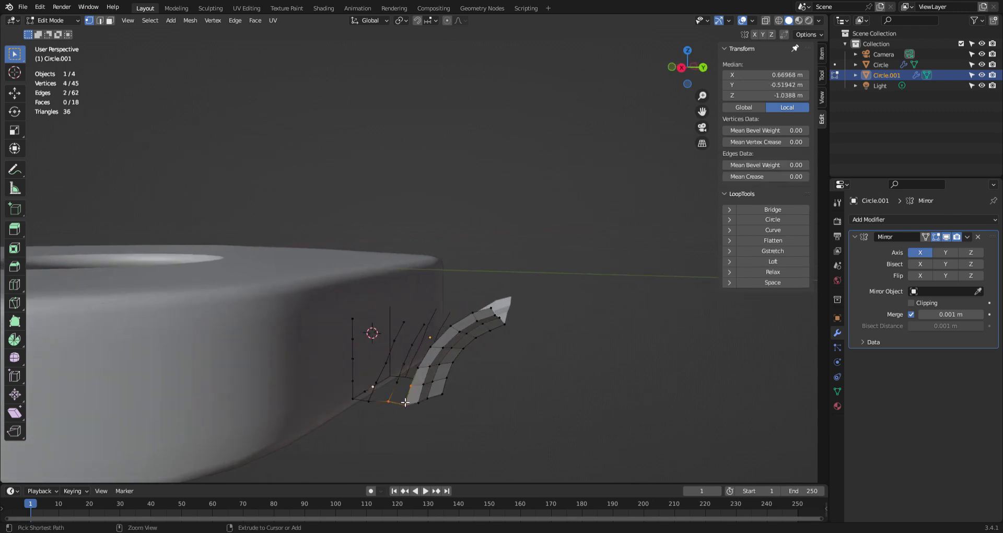
- Correct the vertex selection and fill faces between the fourth arc and the adjacent side chain, working up from the profile base
shift+click(413, 393)
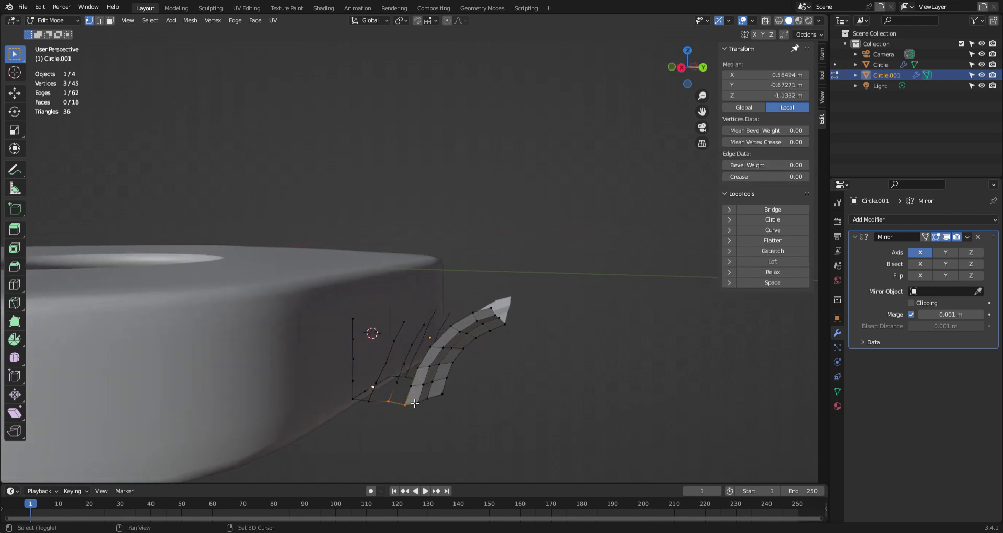
shift+click(411, 386)
shift+click(399, 387)
shift+click(375, 389)
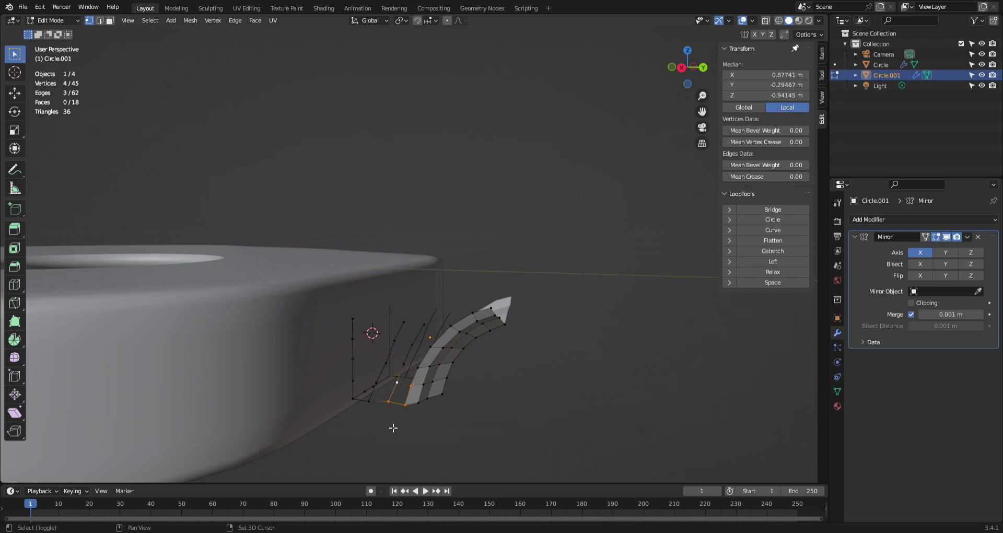
middle_drag(444, 414, 432, 429)
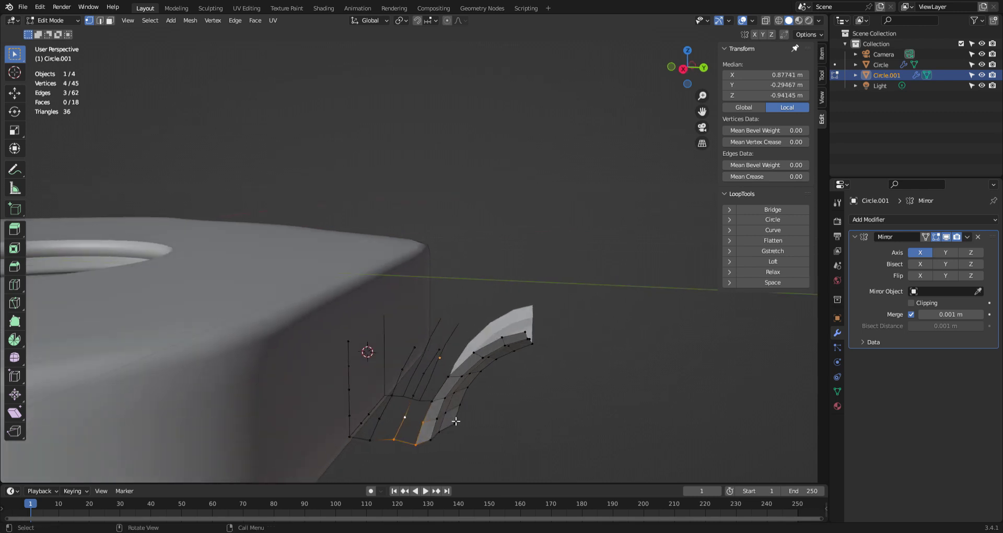
key(f)
key(f)
key(f)
key(f)
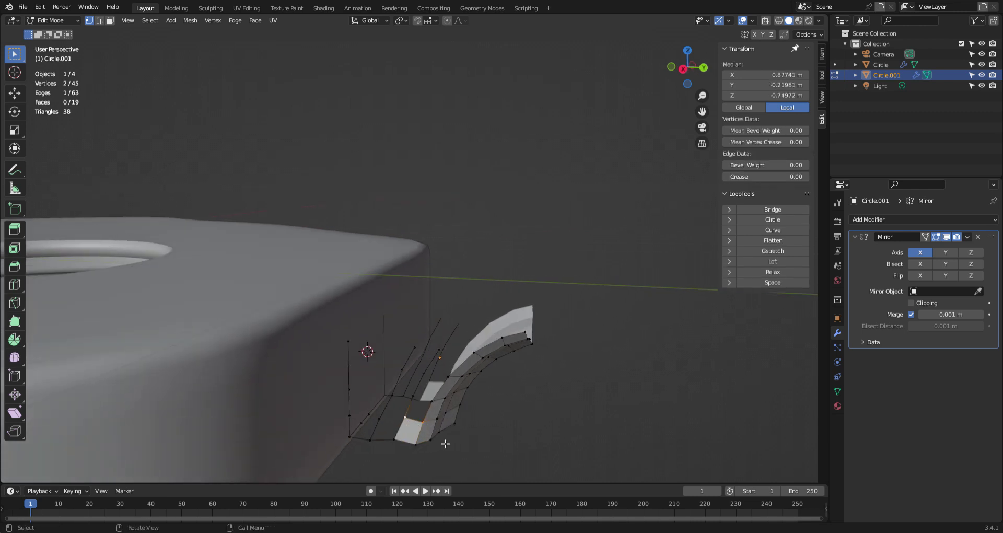
- Fill the open column beside the curved strip with four stacked quad faces from bottom to top
middle_drag(462, 438, 483, 422)
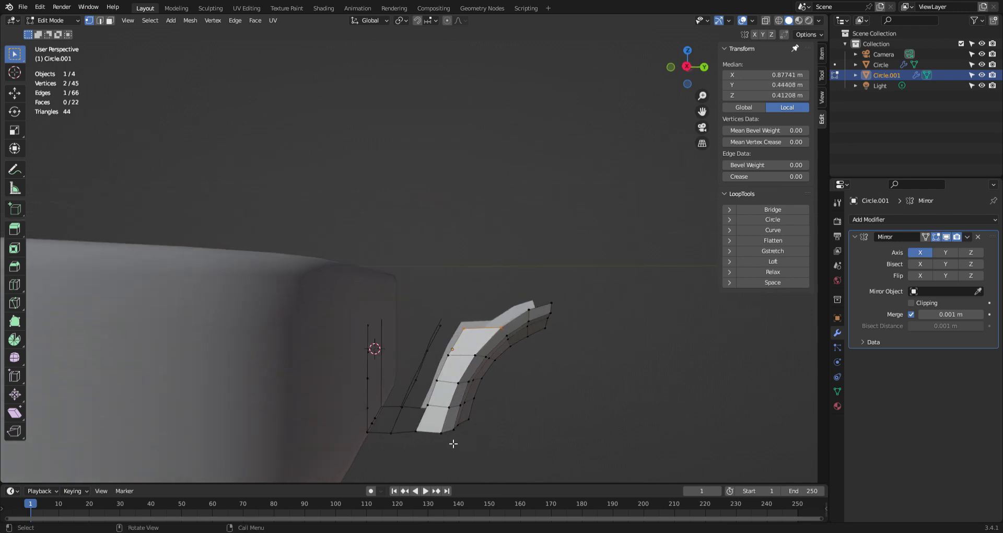
click(409, 433)
middle_drag(405, 415, 416, 426)
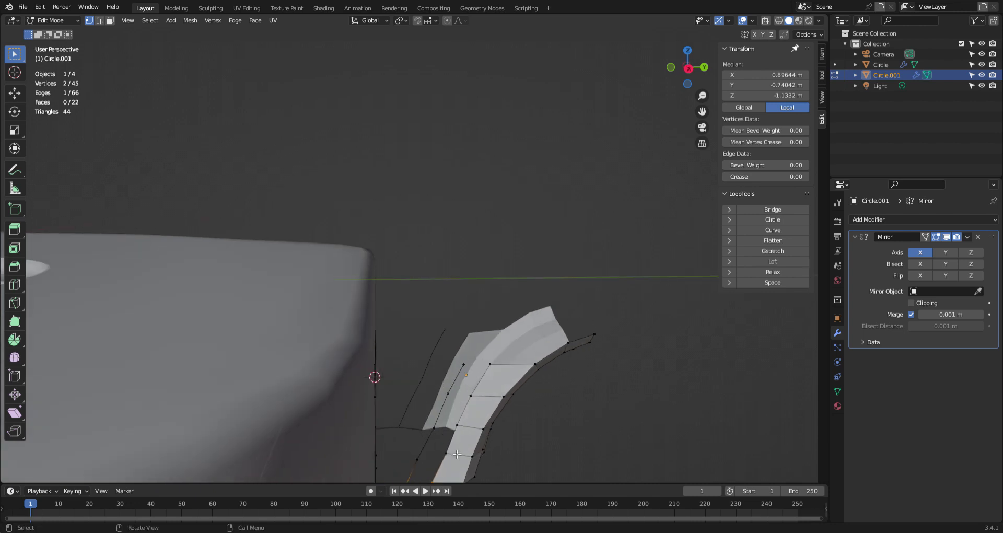
shift+click(451, 458)
key(f)
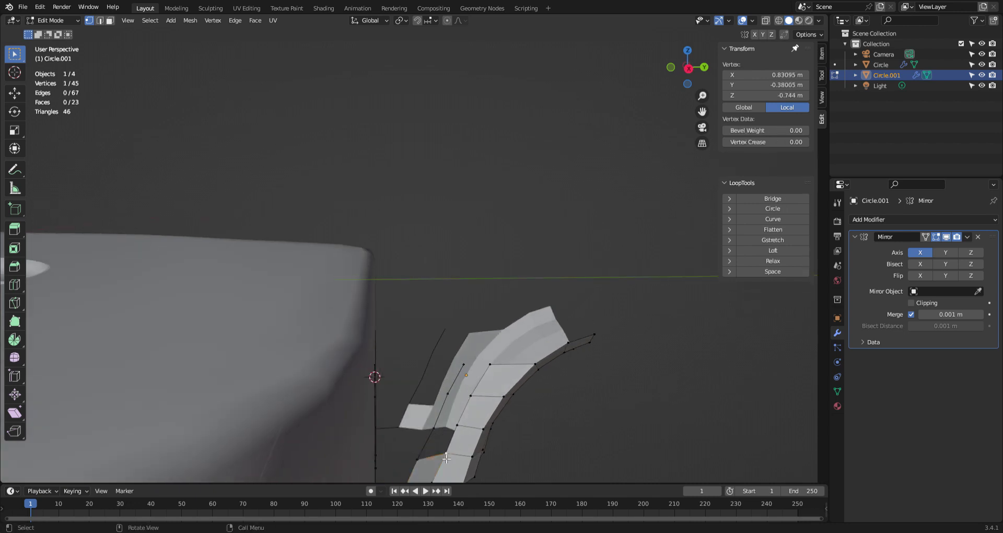
key(f)
key(f)
middle_drag(459, 468, 445, 437)
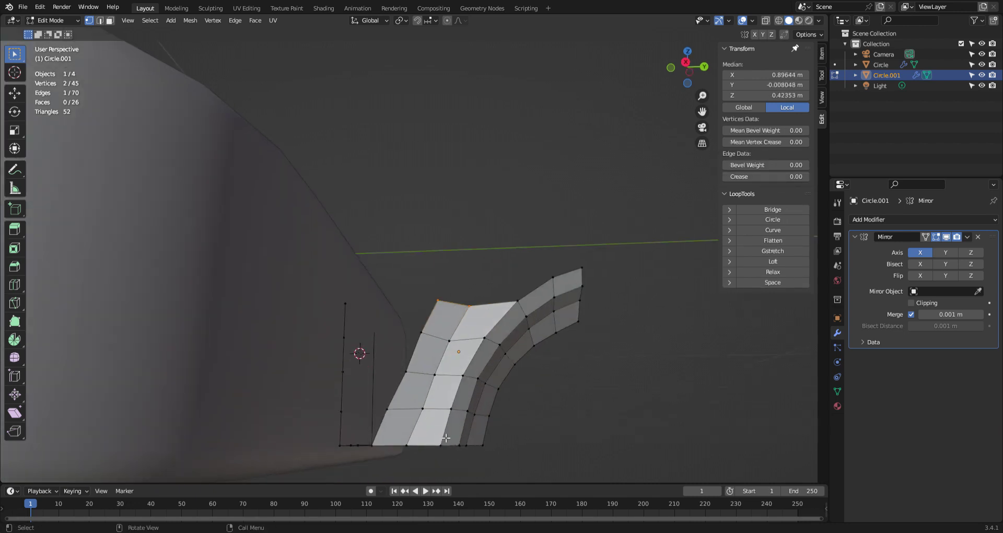
- Delete the two extra vertices on the bottom edge between the part's mirrored halves
middle_drag(390, 456, 403, 477)
click(393, 475)
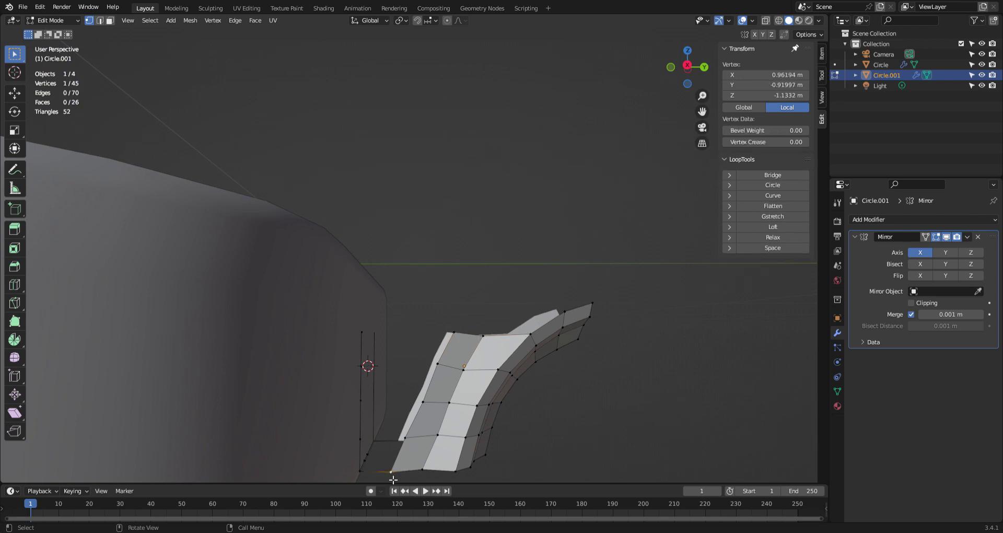
middle_drag(373, 475, 374, 464)
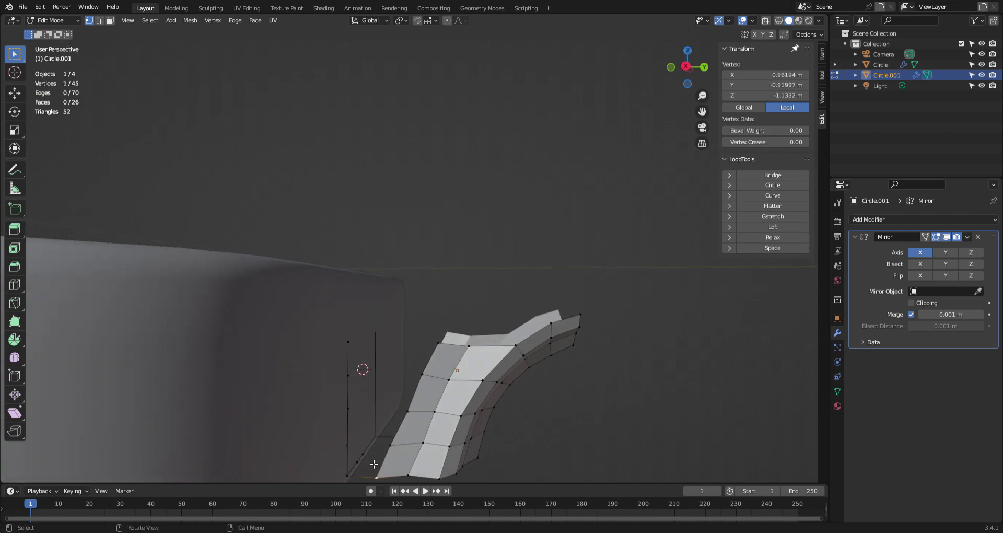
drag(368, 442, 350, 472)
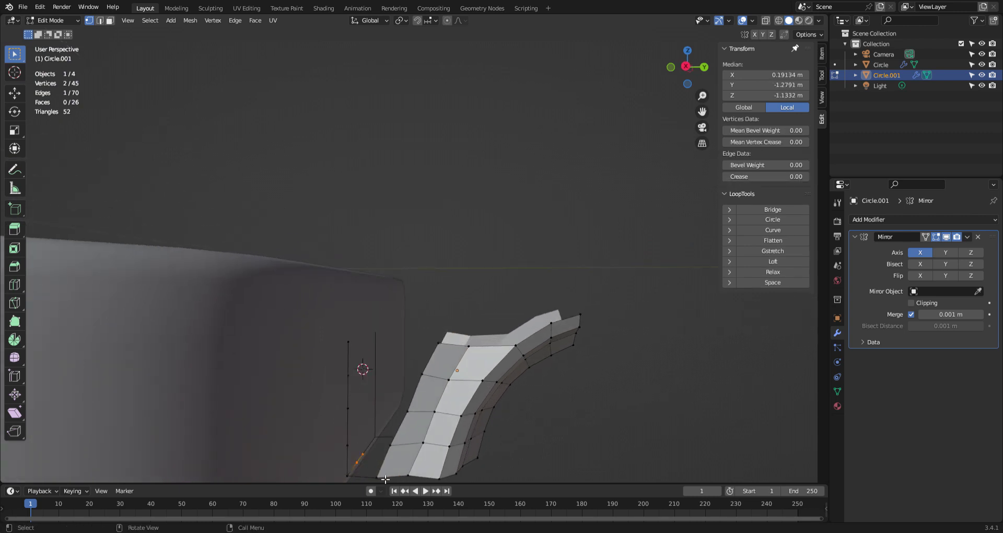
key(x)
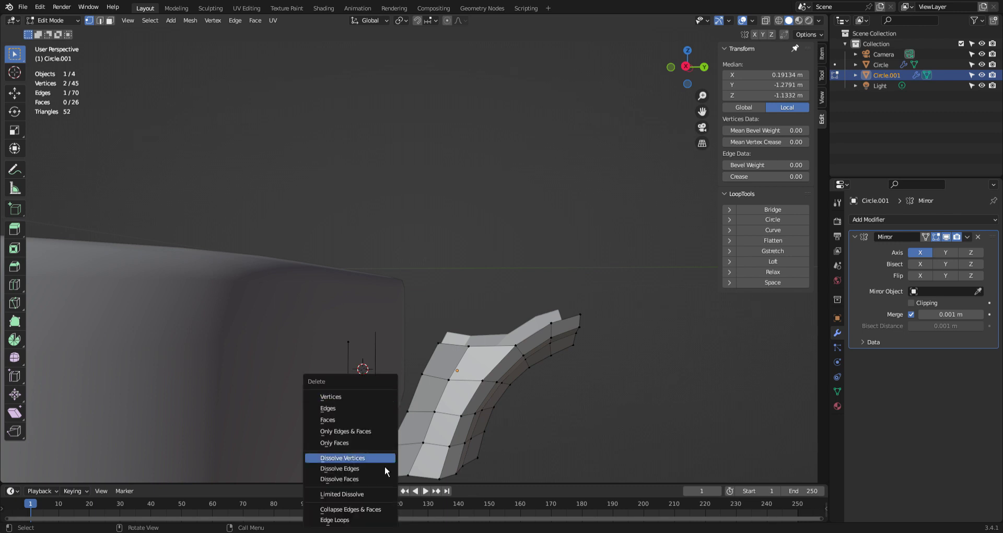
click(360, 400)
middle_drag(401, 445, 467, 435)
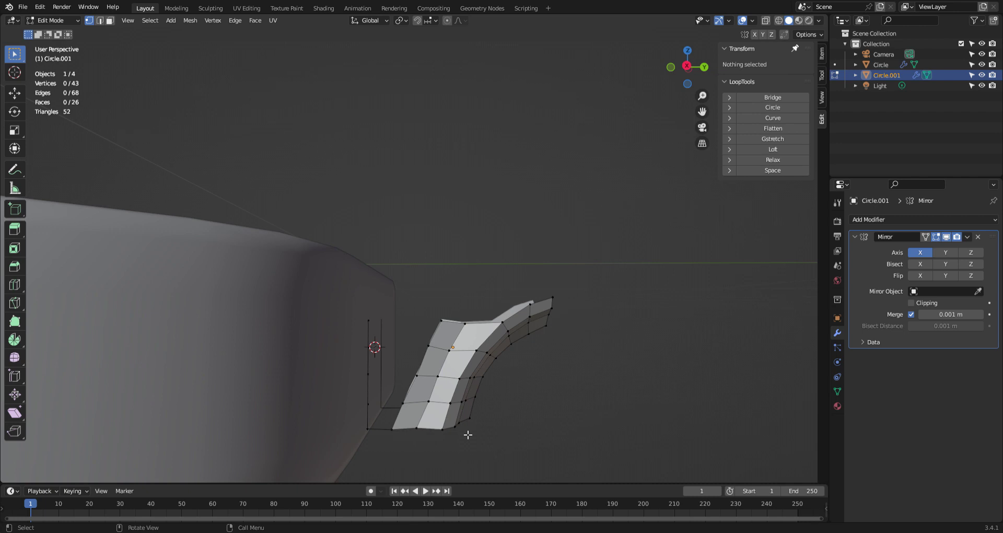
- Fill the gap between the side faces and the vertical back edge with four stacked quad faces
middle_drag(391, 430, 393, 438)
shift+click(393, 431)
shift+click(369, 430)
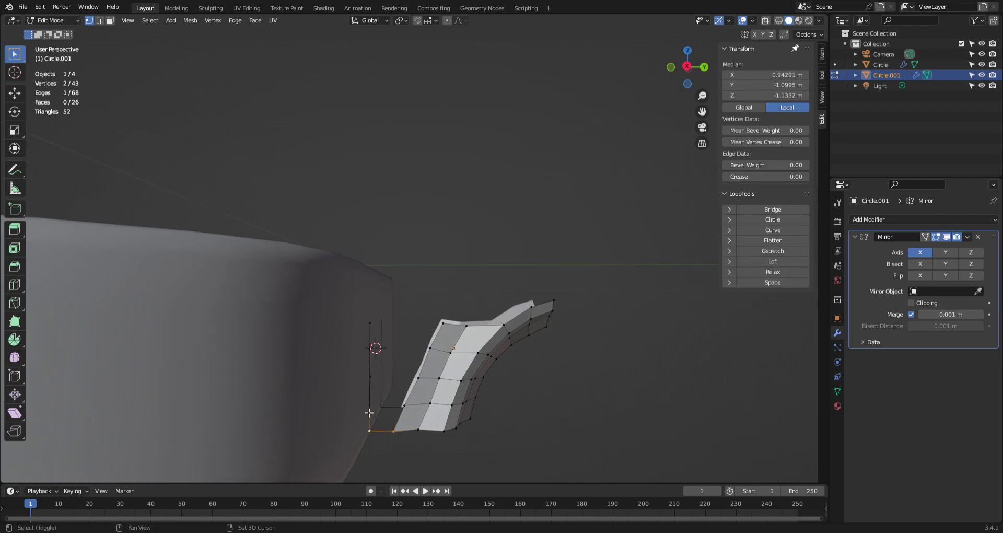
shift+click(369, 406)
middle_drag(411, 415, 414, 419)
shift+click(415, 419)
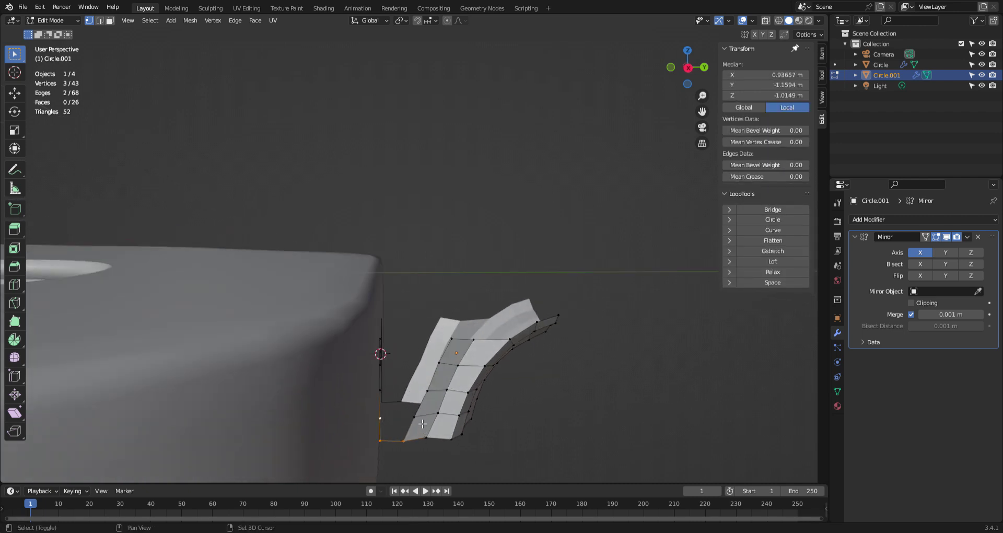
key(f)
click(416, 422)
shift+click(379, 424)
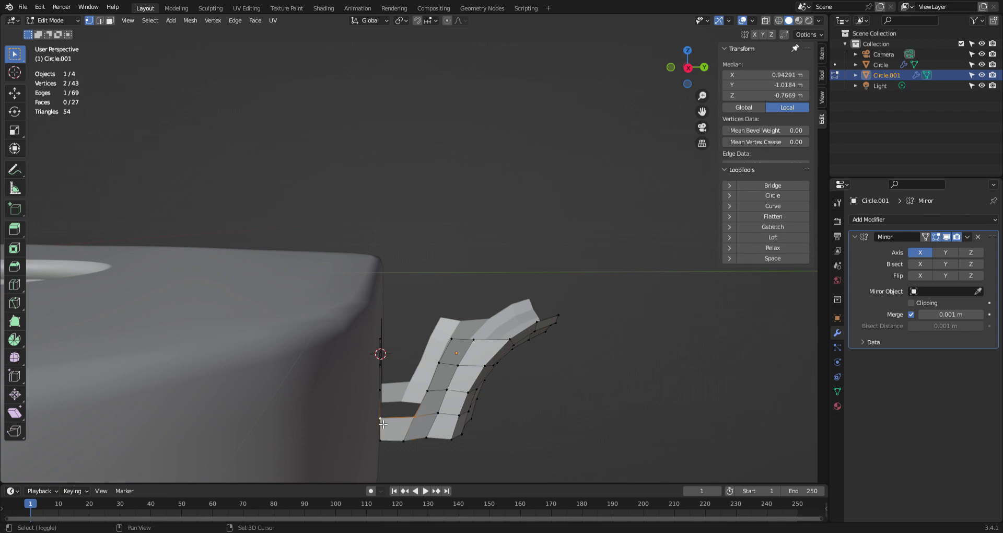
key(f)
key(f)
key(f)
middle_drag(402, 431, 419, 450)
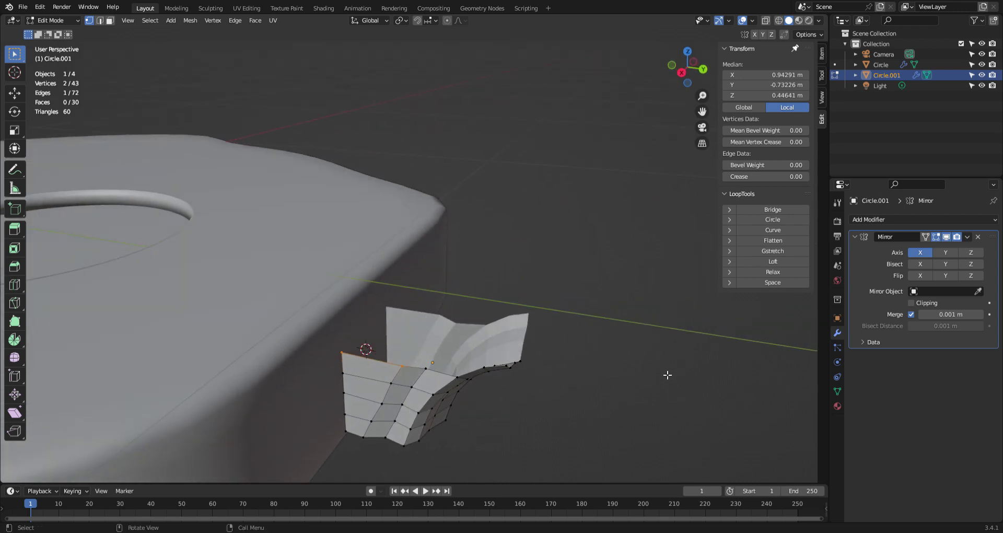
- Apply the Mirror modifier to Circle.001 in Object Mode and return to Edit Mode
middle_drag(668, 375, 634, 374)
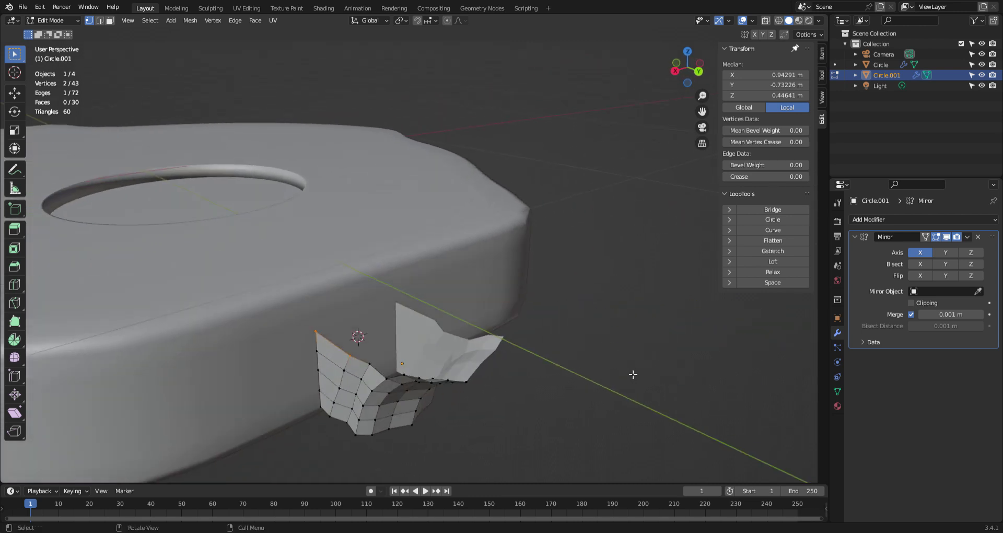
click(967, 237)
click(931, 275)
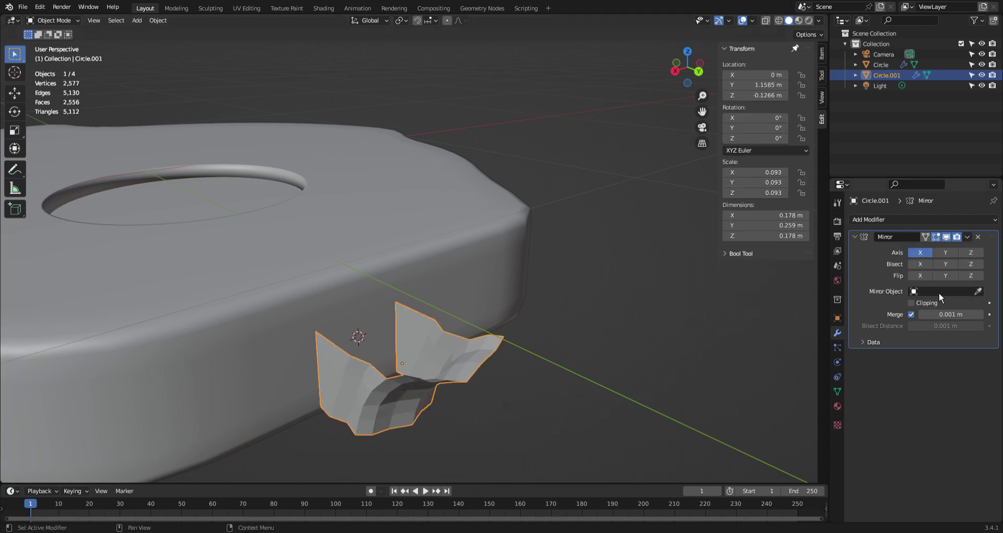
click(967, 236)
click(969, 255)
key(Tab)
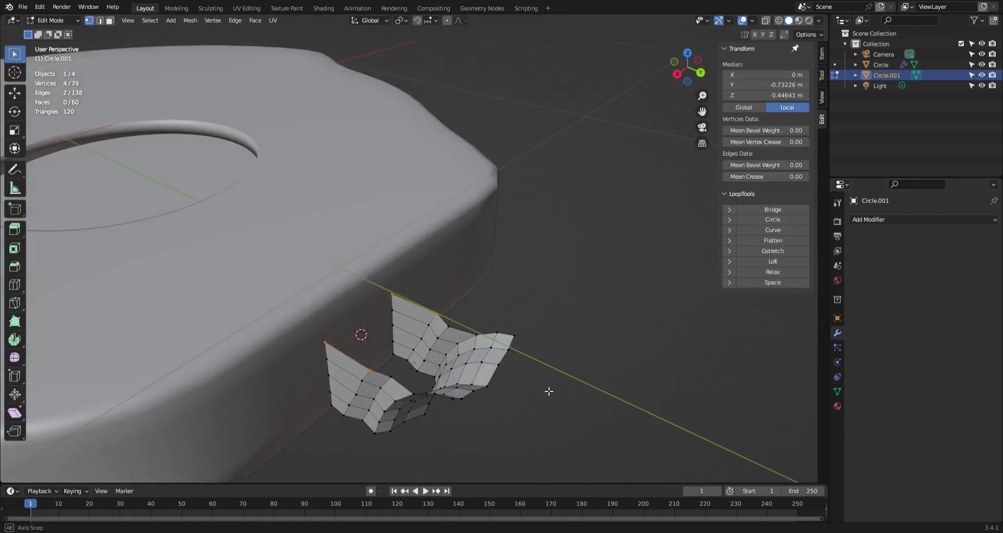
- Bridge the upper edges of the two side walls with a row of five faces, undoing the extra fill
middle_drag(548, 391, 538, 389)
key(f)
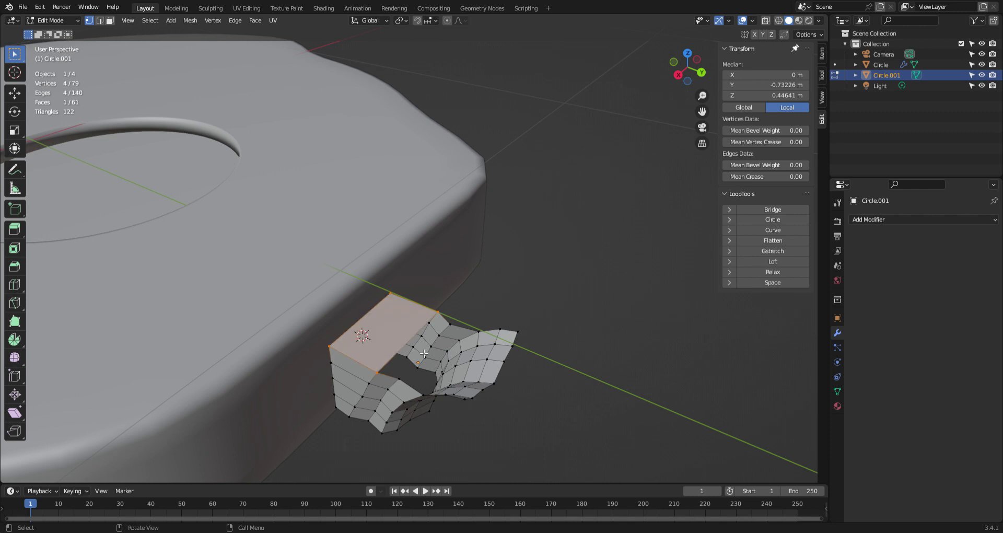
click(440, 312)
shift+click(382, 381)
key(f)
key(f)
key(f)
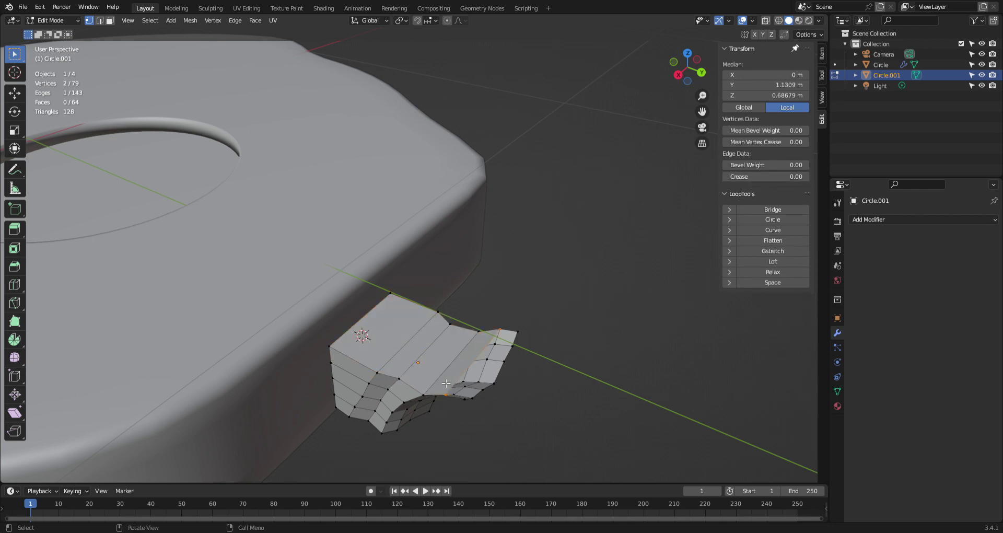
key(f)
key(f)
middle_drag(524, 399, 545, 371)
key(ctrl+z)
- Select the five top faces and flatten them by scaling to 0 along the global Z axis
key(3)
click(530, 316)
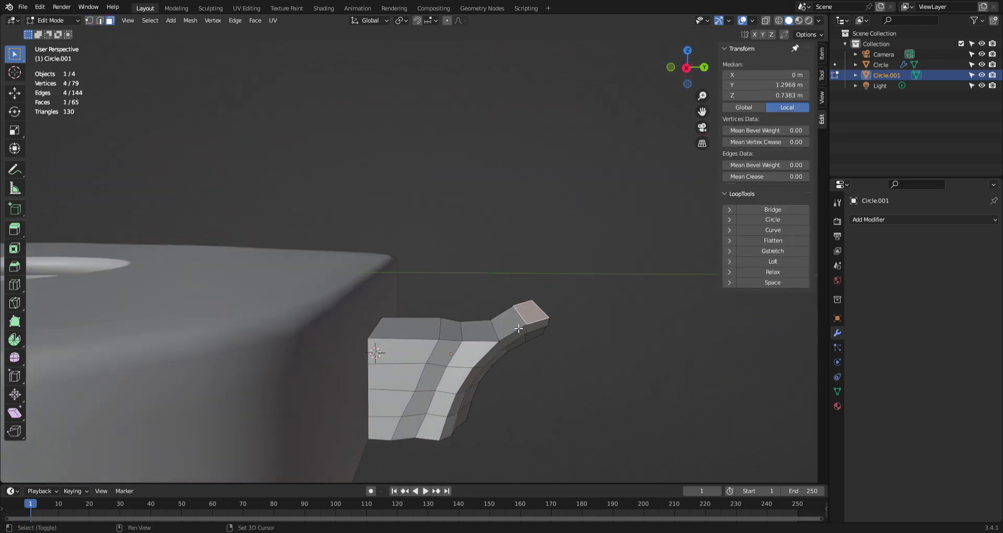
shift+click(512, 325)
shift+click(481, 333)
shift+click(449, 335)
shift+click(427, 335)
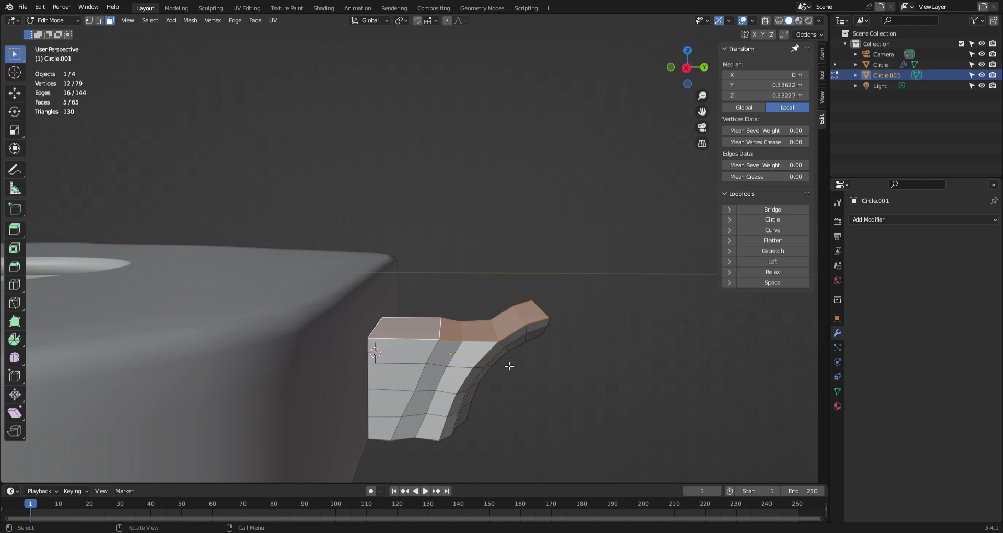
key(s)
key(z)
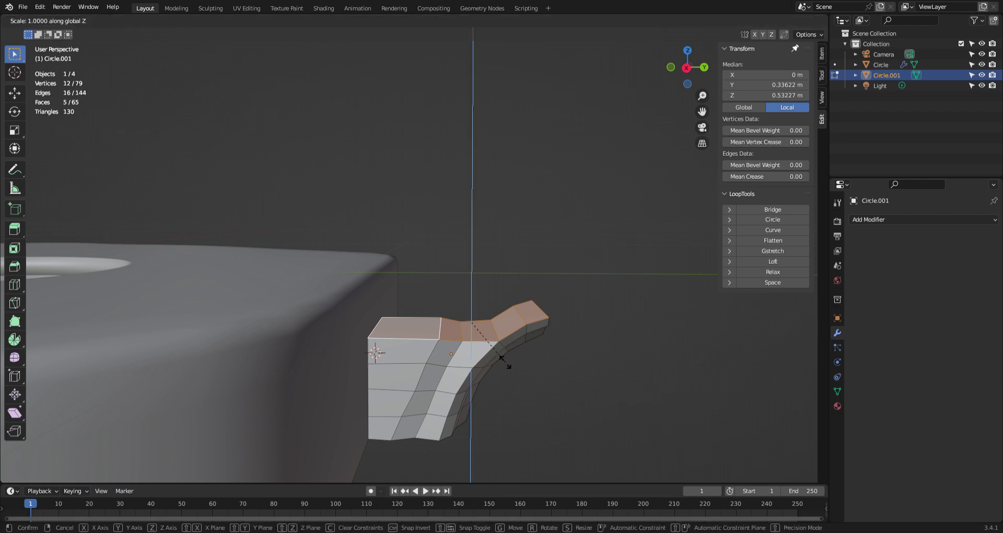
key(0)
key(Return)
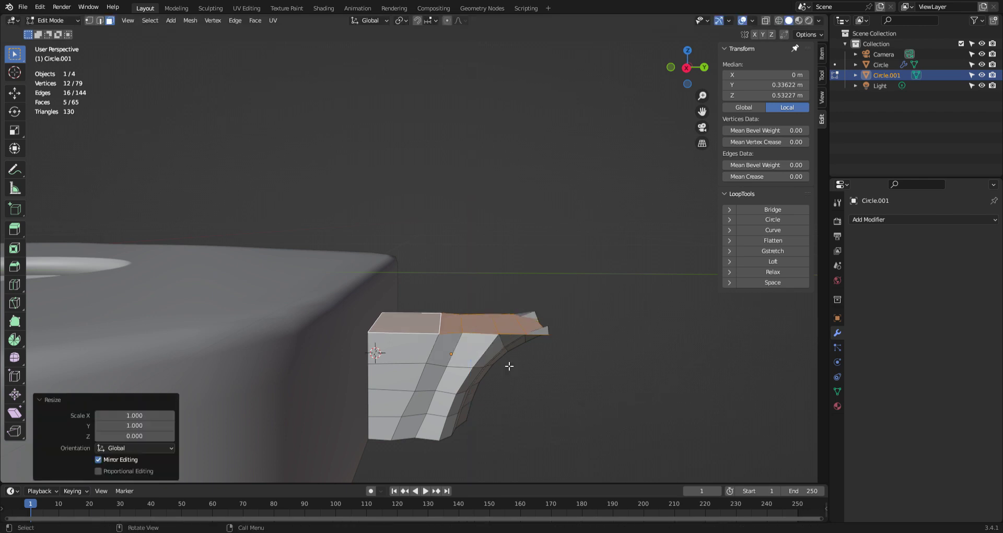
- Raise the flattened top faces about 0.0736 m along the global Z axis
key(g)
key(z)
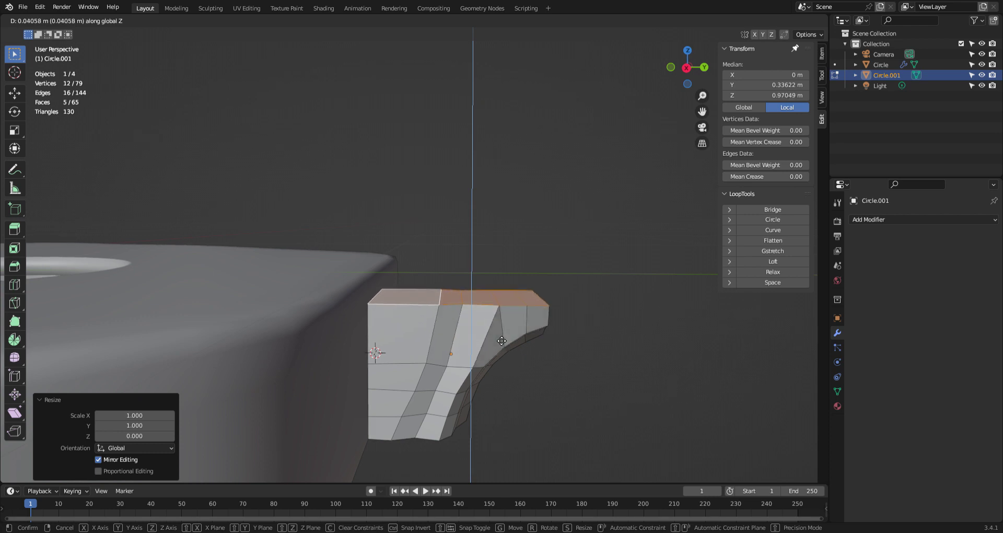
click(480, 318)
key(ctrl+r)
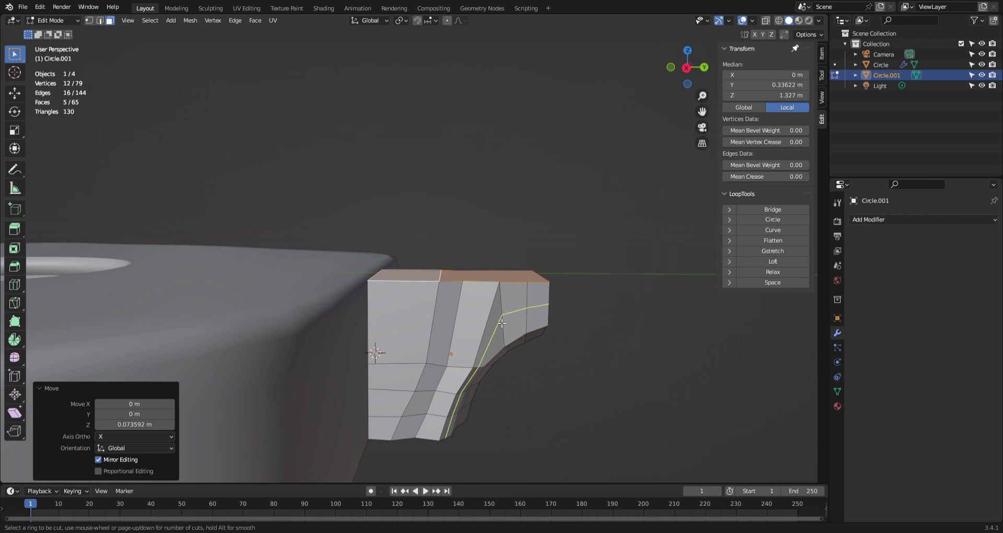
right_click(582, 393)
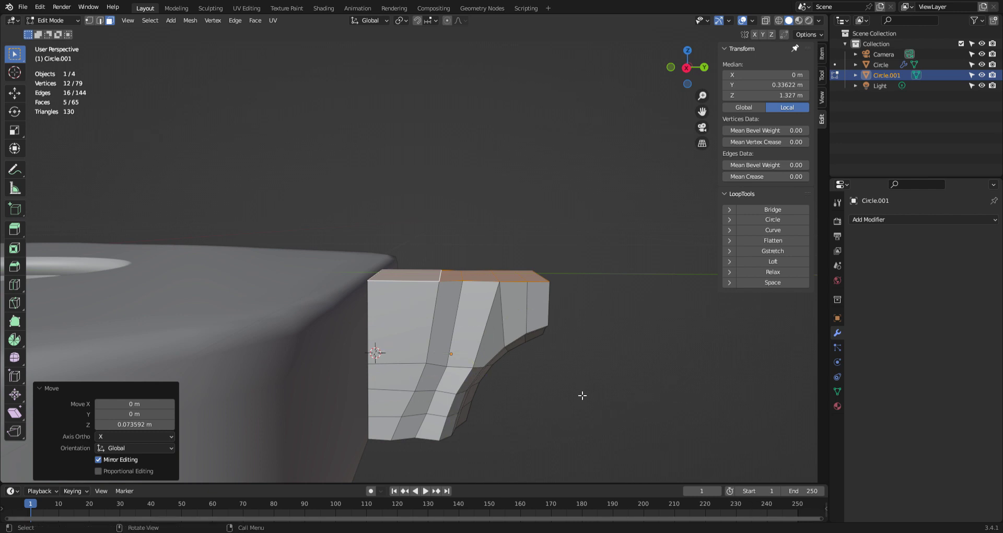
middle_drag(559, 413, 522, 391)
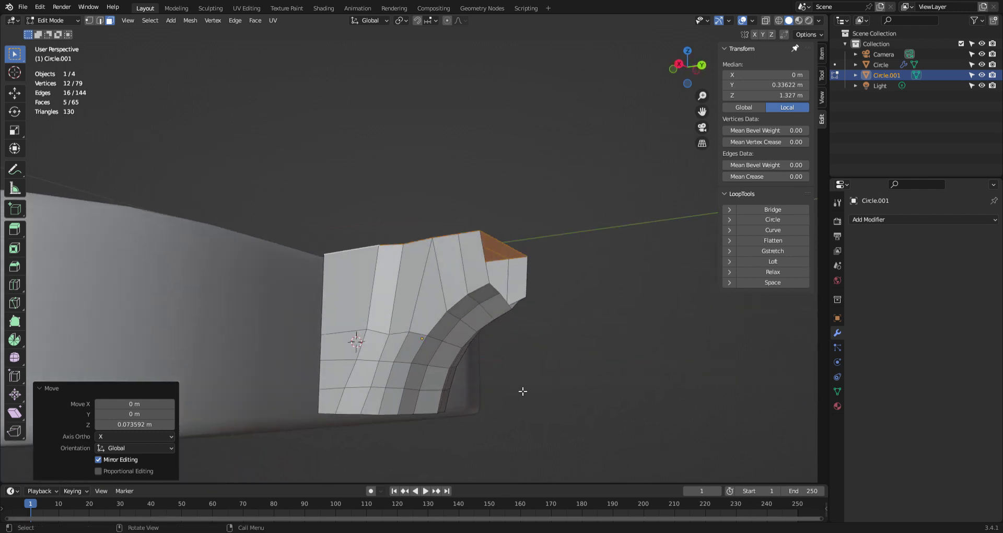
key(Tab)
key(Tab)
middle_drag(441, 336, 484, 367)
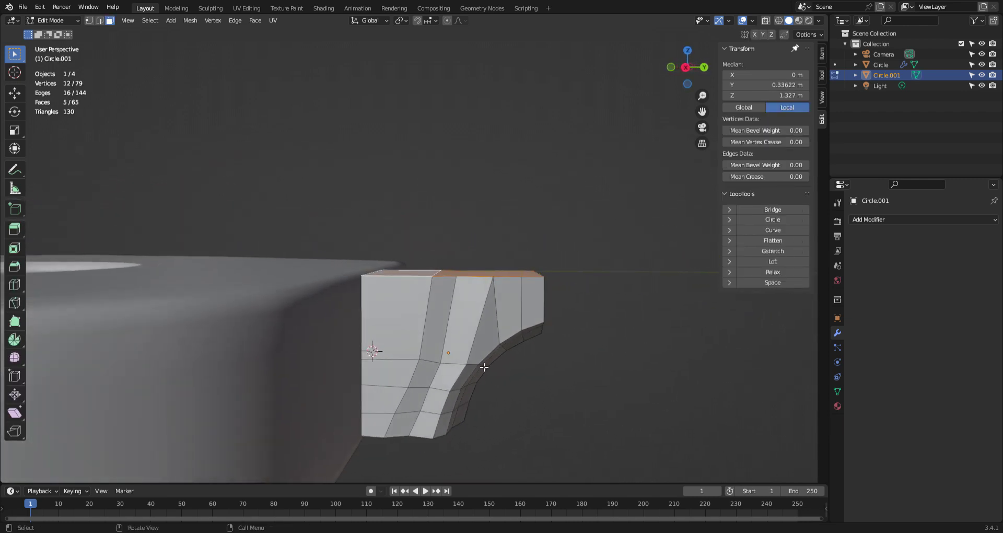
- Knife a cut-through line constrained to the Y axis across the part's sides in right view, just below its top
key(KP_7)
key(KP_3)
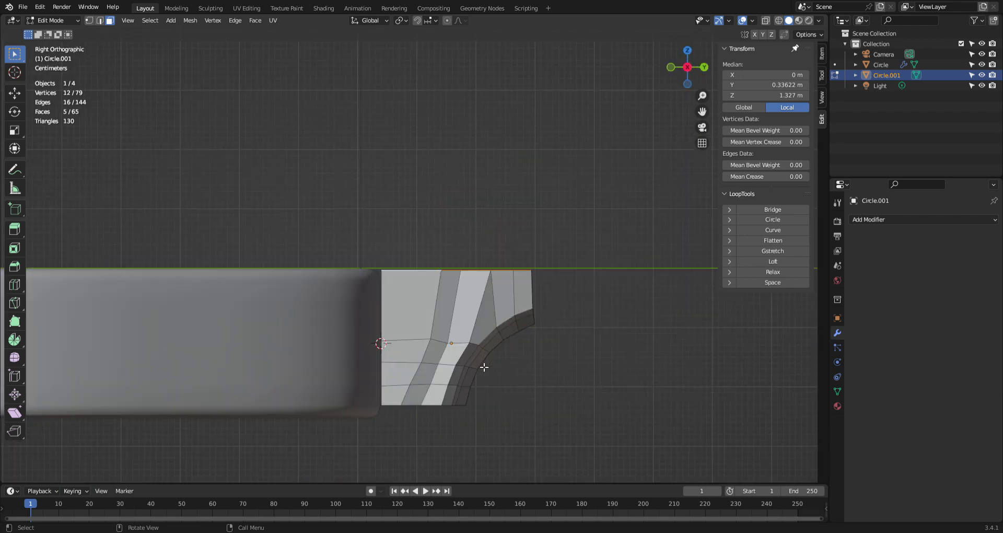
key(k)
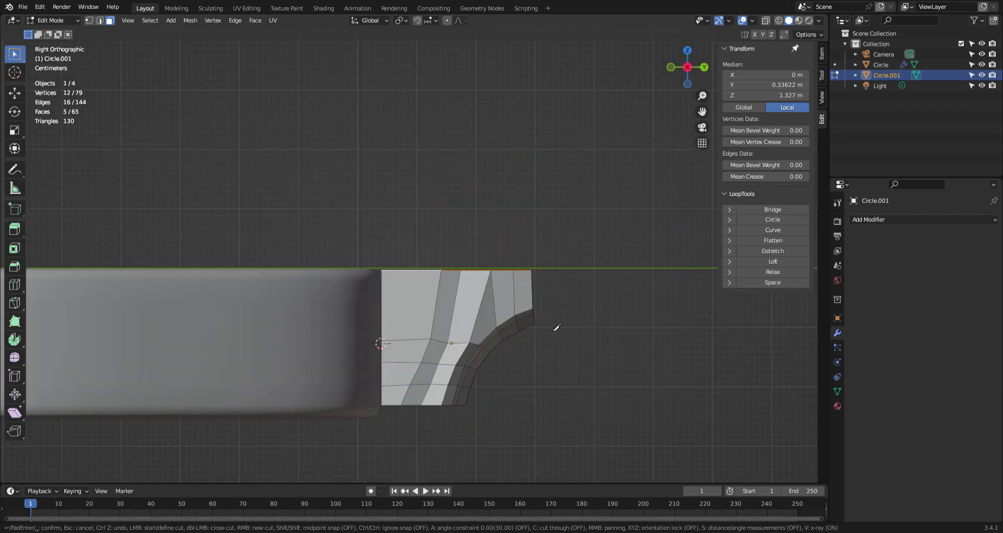
click(532, 290)
key(c)
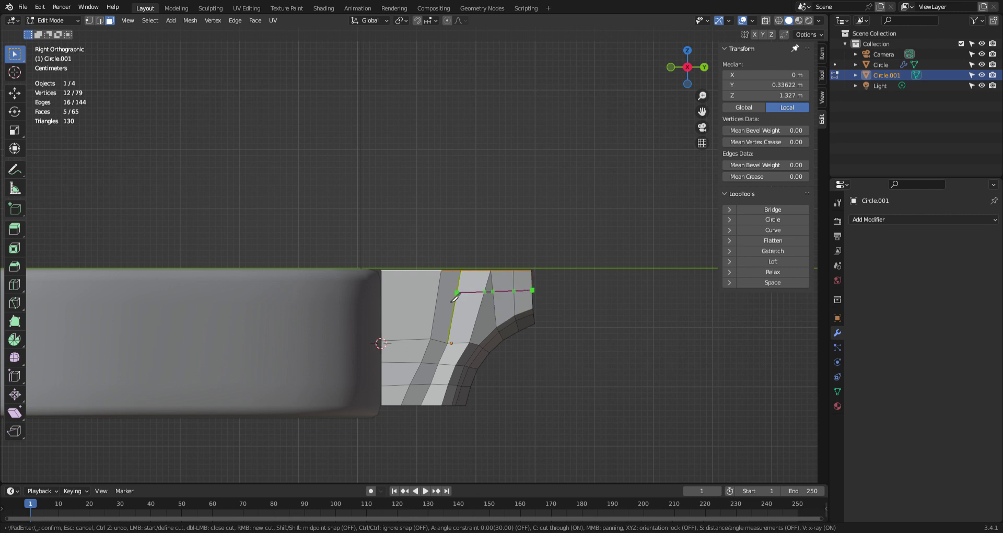
key(x)
key(y)
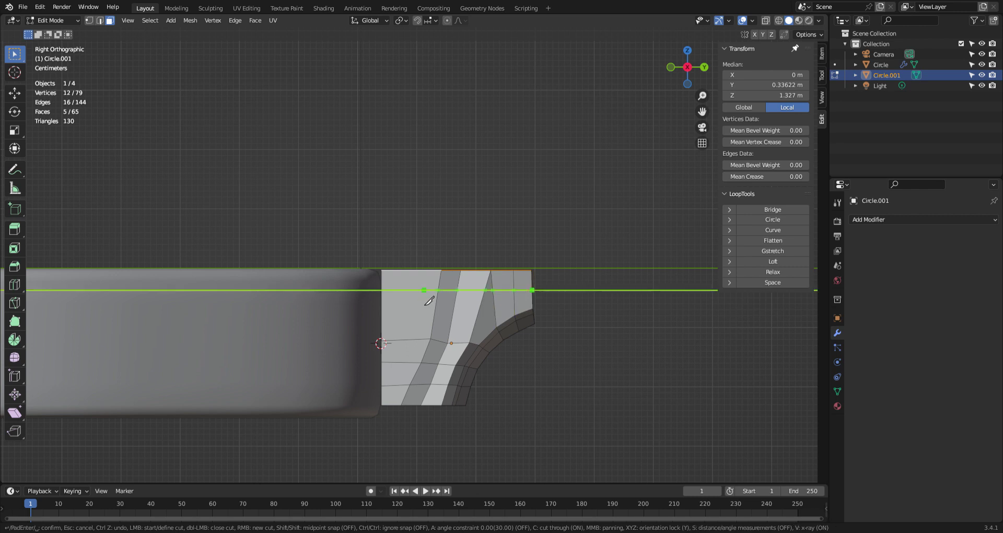
click(369, 301)
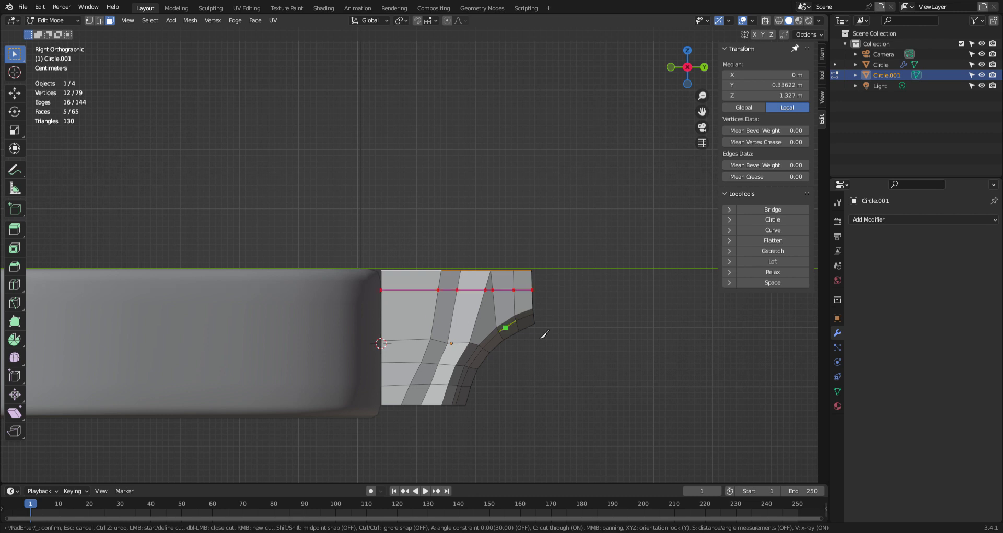
key(Return)
middle_drag(668, 347, 452, 349)
key(Tab)
key(Tab)
scroll(423, 354, up, 2)
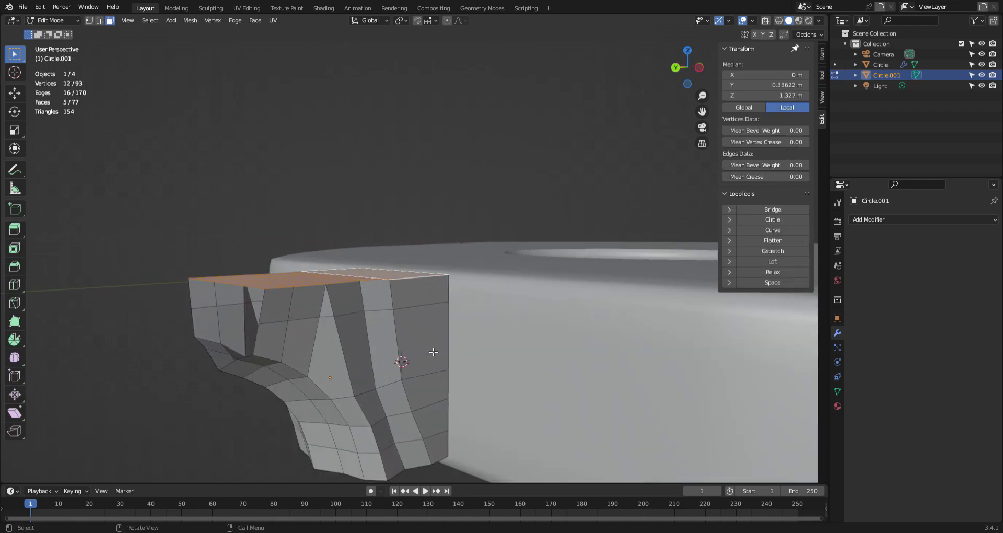
- Undo the knife cut across the part's side walls
key(1)
scroll(402, 355, up, 2)
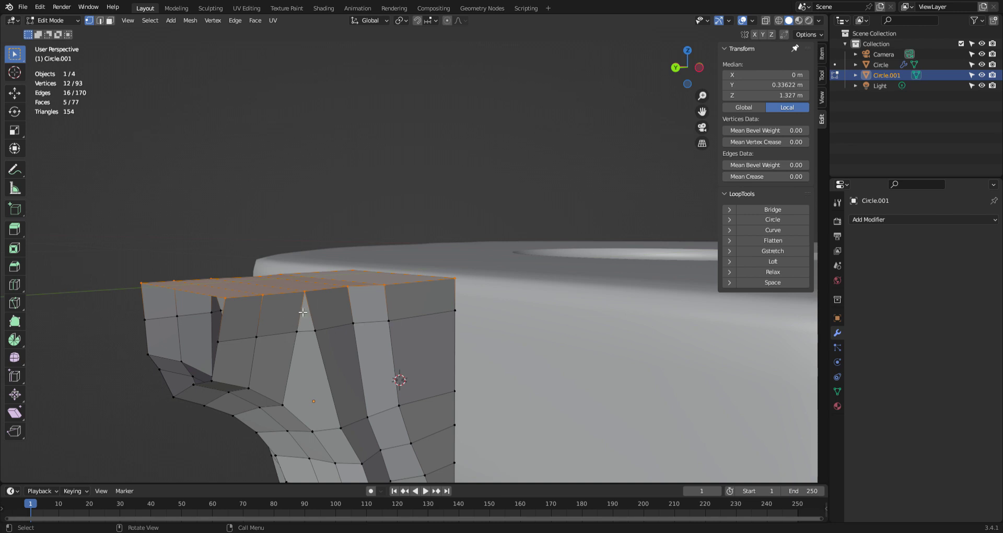
key(Tab)
key(Tab)
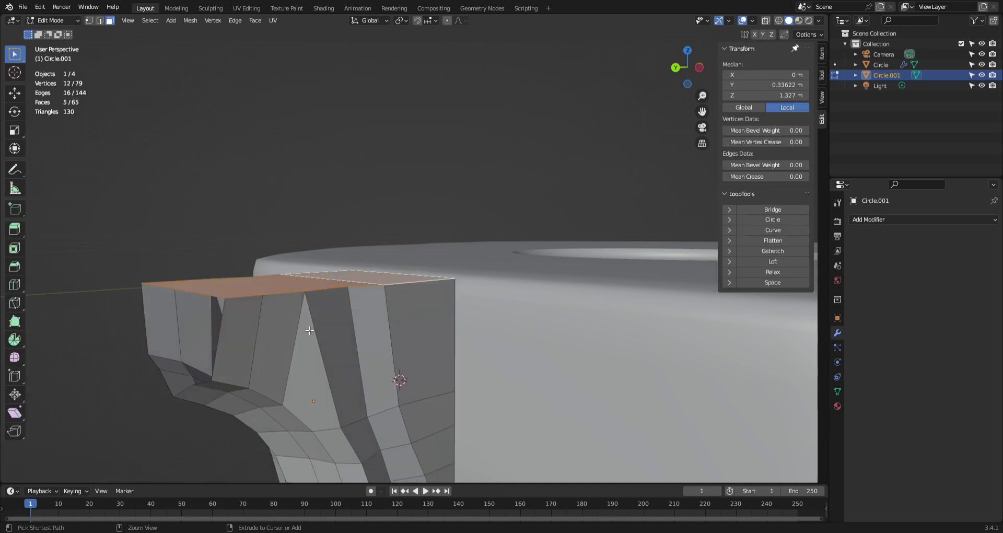
- Raise the flattened top faces about 0.0336 m along the global Z axis
key(Tab)
key(Tab)
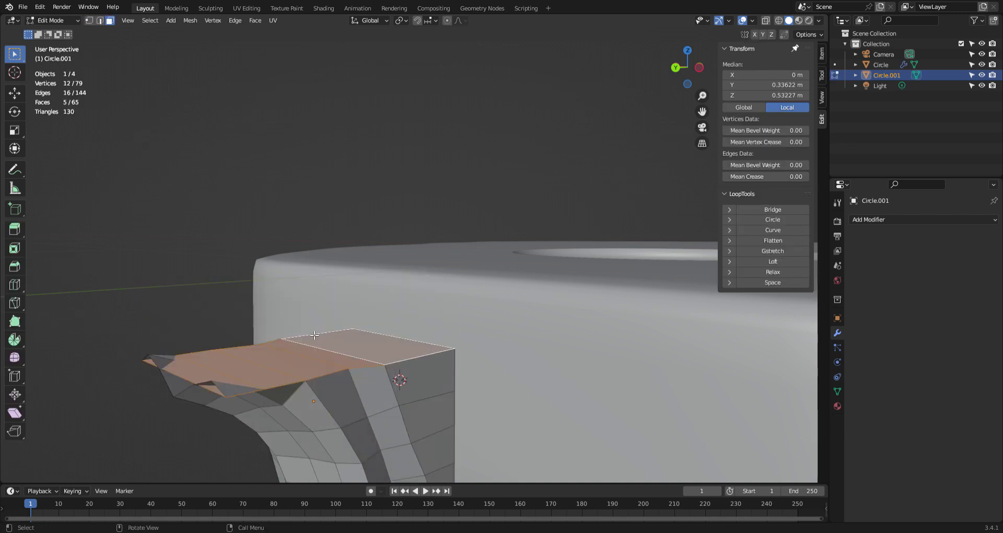
key(g)
key(z)
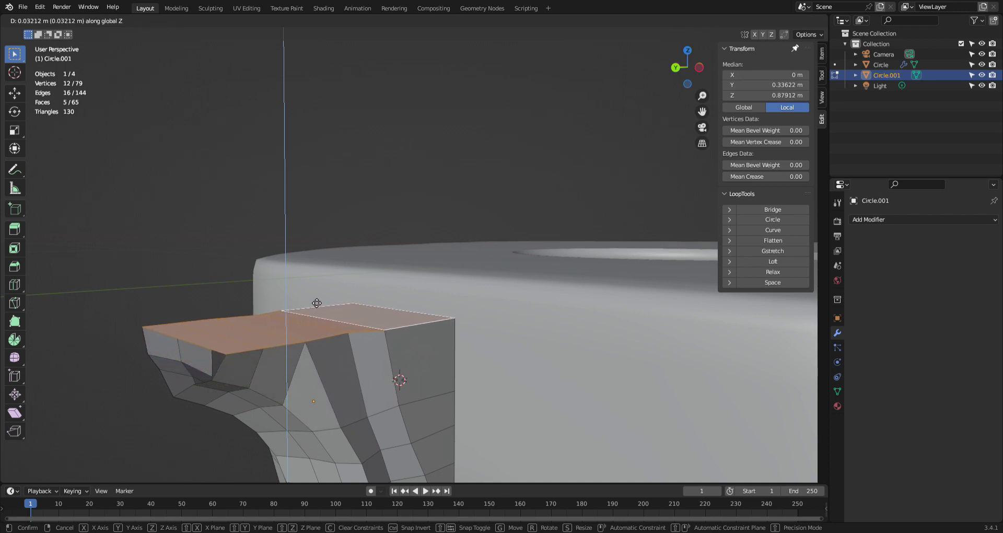
click(317, 302)
middle_drag(317, 302, 494, 376)
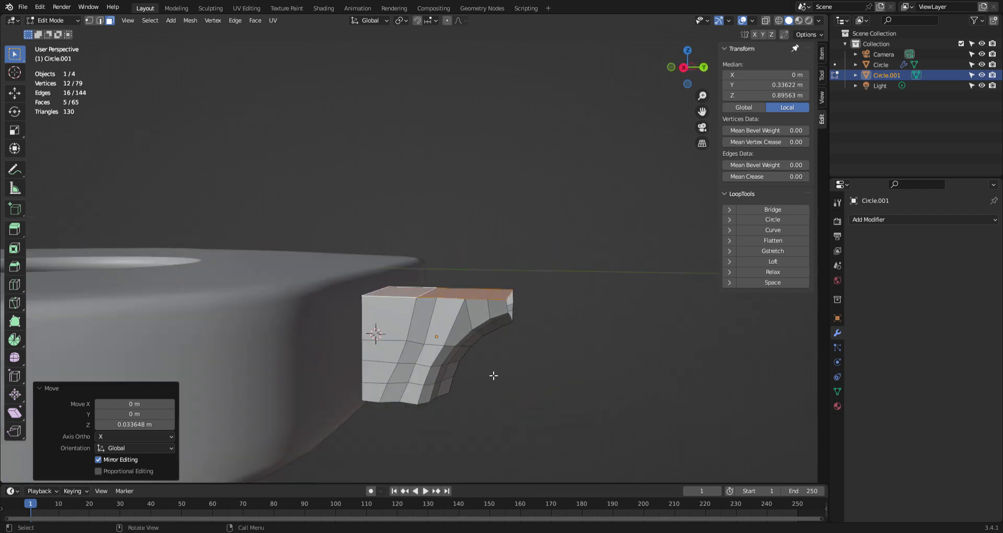
- Scale the whole bracket mesh to about 1.106 along Z and raise it about 0.0244 m in right view
key(a)
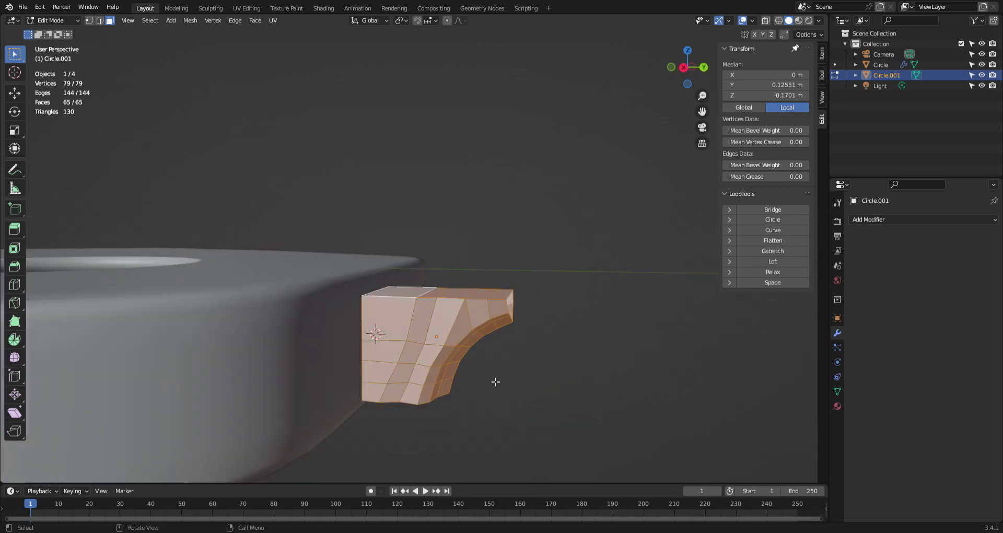
key(s)
key(z)
click(496, 390)
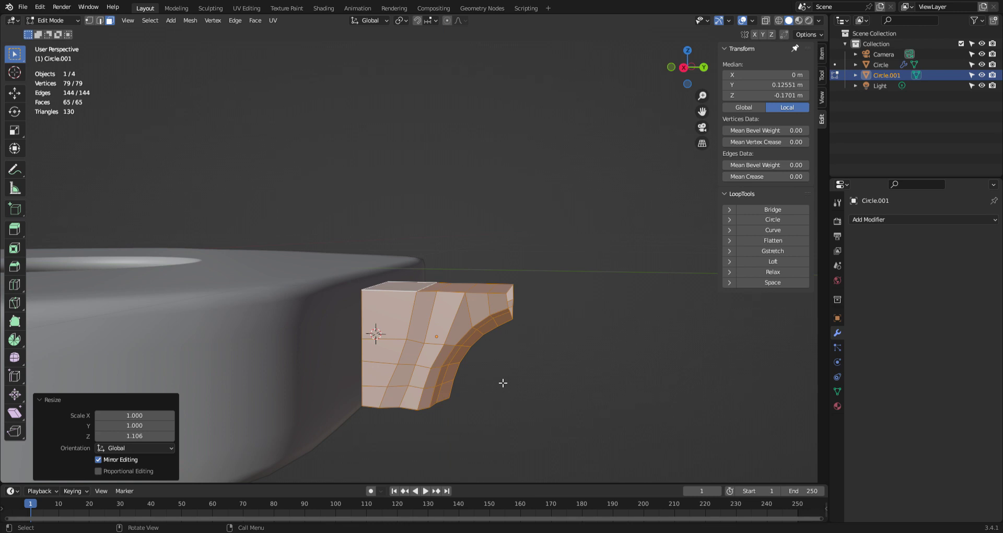
key(KP_3)
key(g)
key(z)
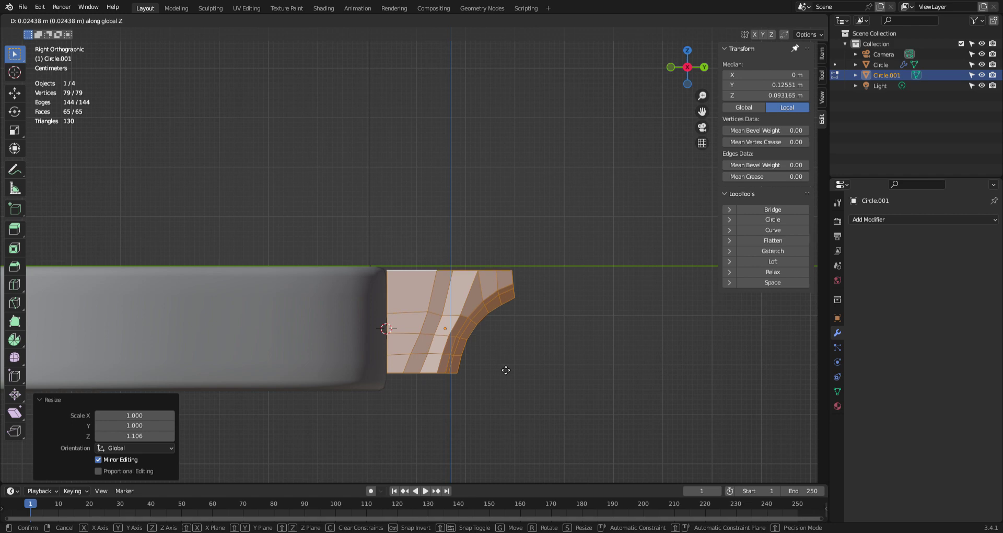
click(505, 370)
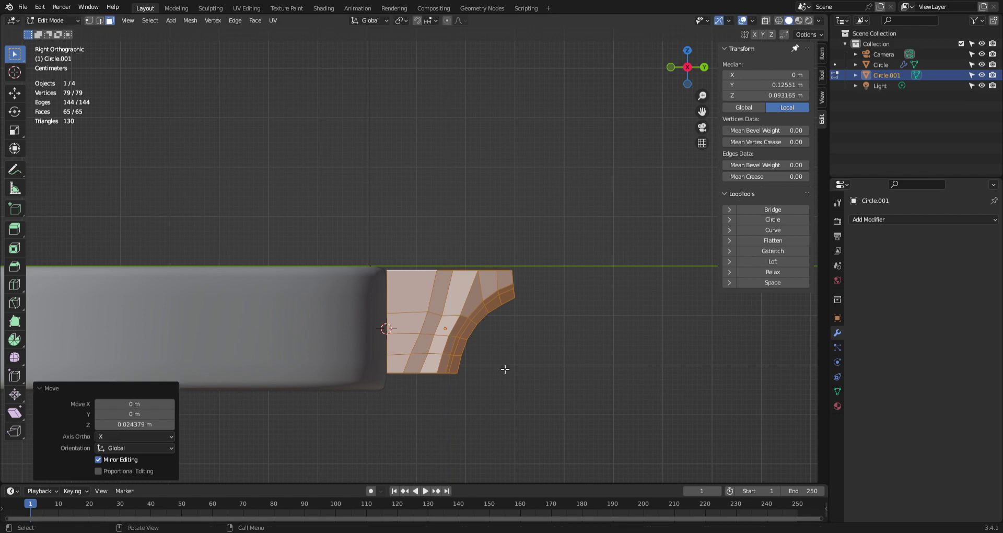
- Scale the whole bracket mesh to about 1.163 along Z and lower it about 0.0138 m to match the body's height
key(s)
key(z)
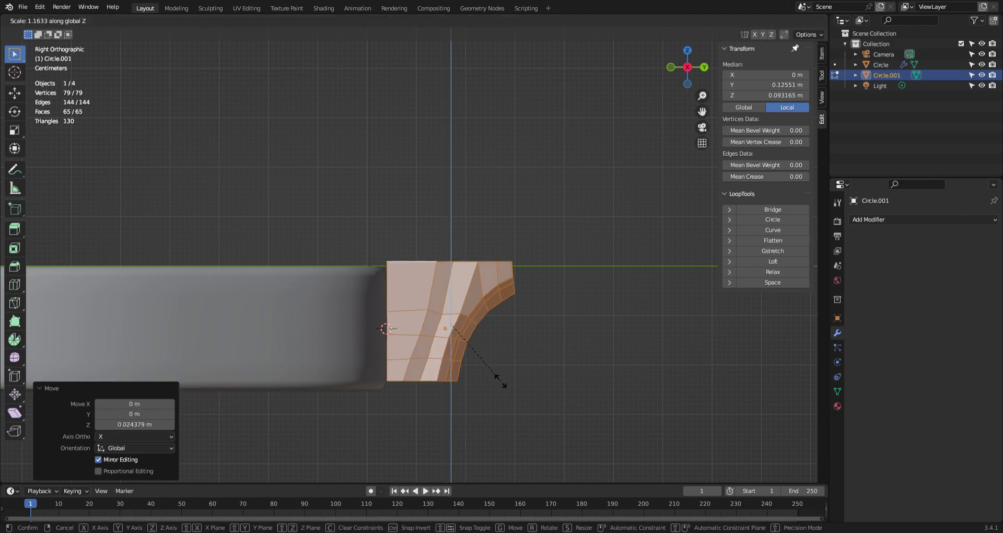
click(504, 386)
key(g)
key(z)
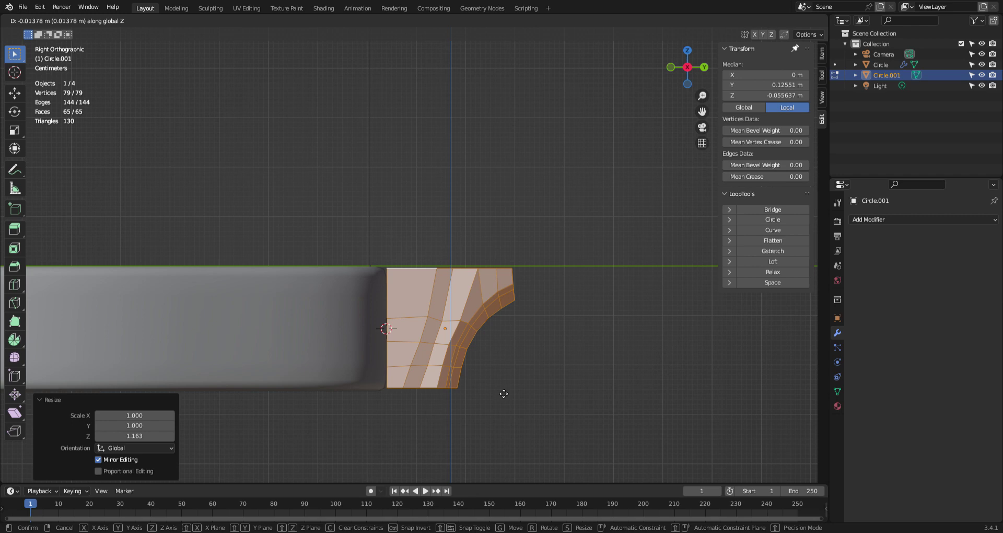
click(503, 394)
middle_drag(428, 368, 462, 355)
key(Tab)
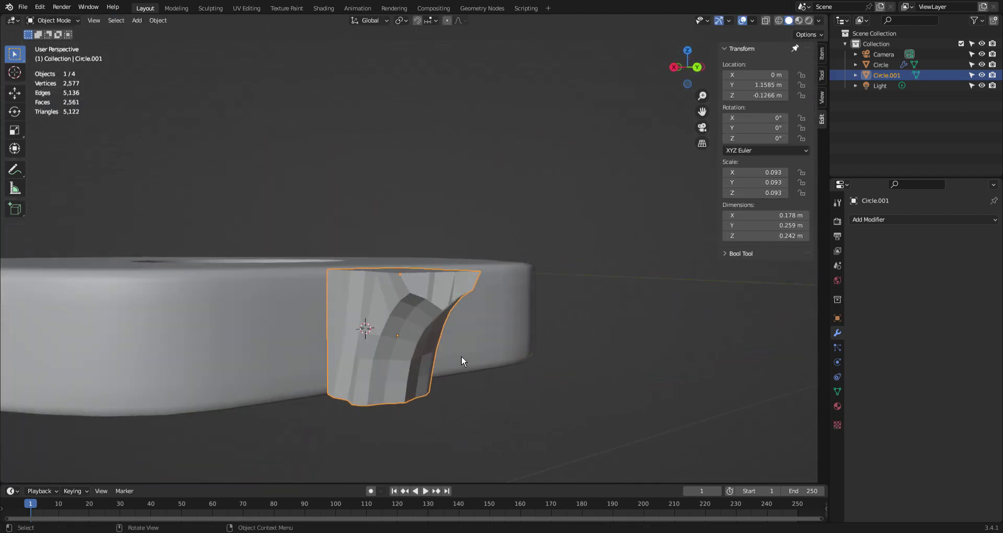
click(471, 422)
- Join the two bottom corner vertices nearest the rounded body with an edge, closing the bracket's bottom outline
middle_drag(473, 421, 471, 340)
key(Tab)
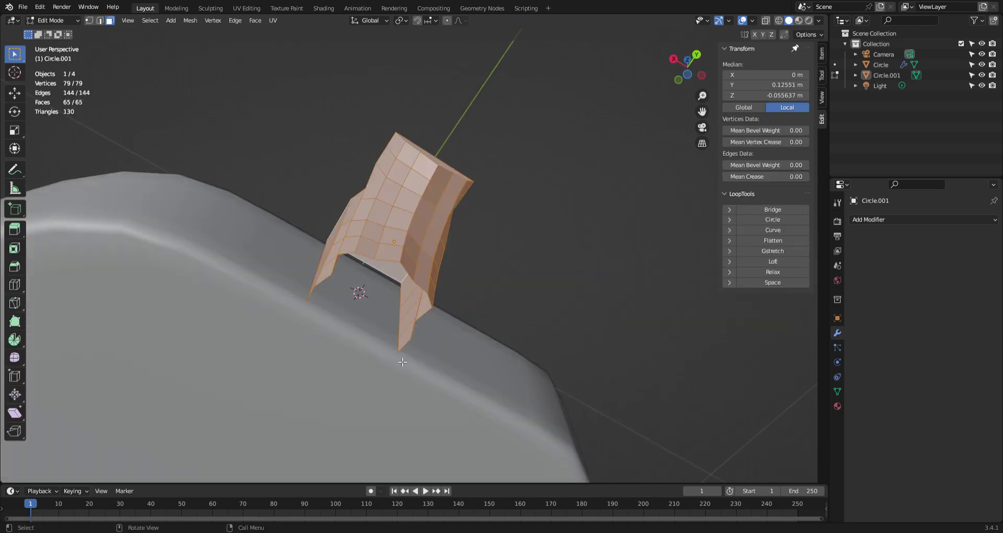
key(1)
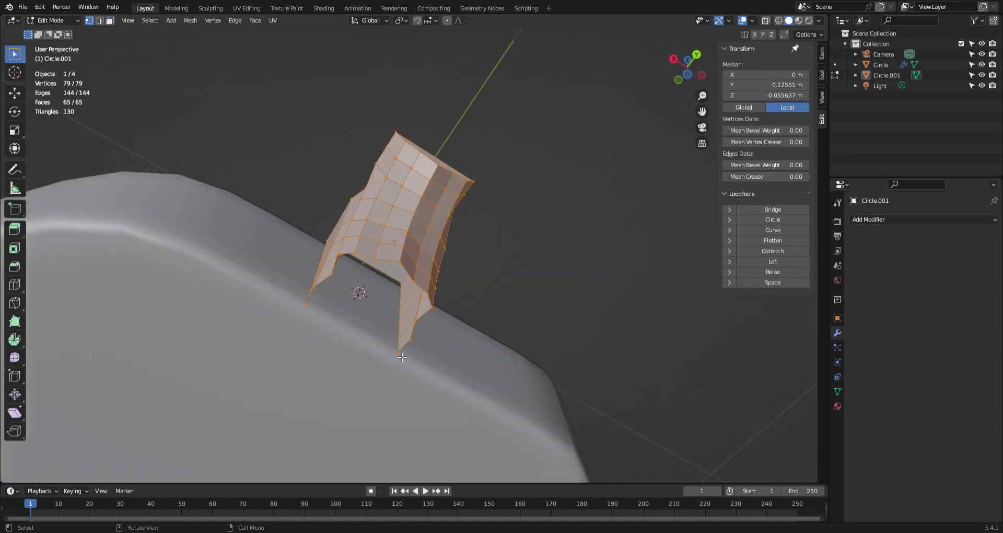
middle_drag(404, 339, 316, 348)
click(402, 362)
shift+click(311, 334)
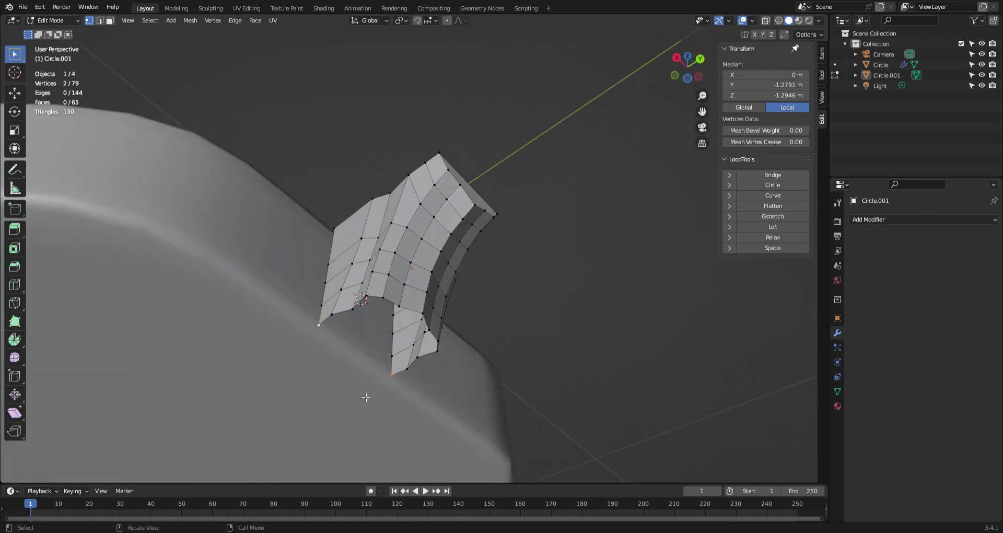
key(f)
- Divide the new bottom edge with three loop cuts
middle_drag(371, 372, 338, 376)
key(ctrl+r)
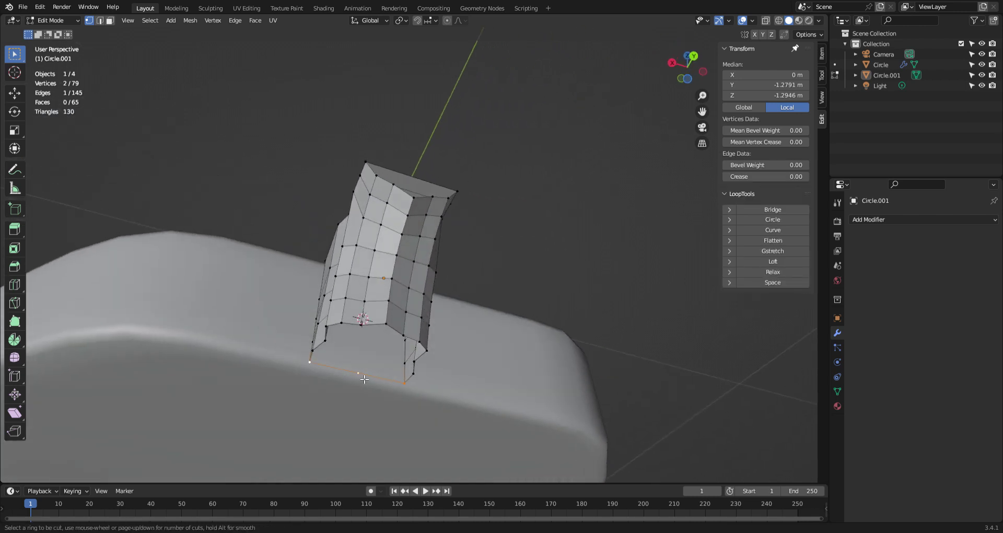
scroll(364, 379, up, 1)
drag(364, 379, 397, 383)
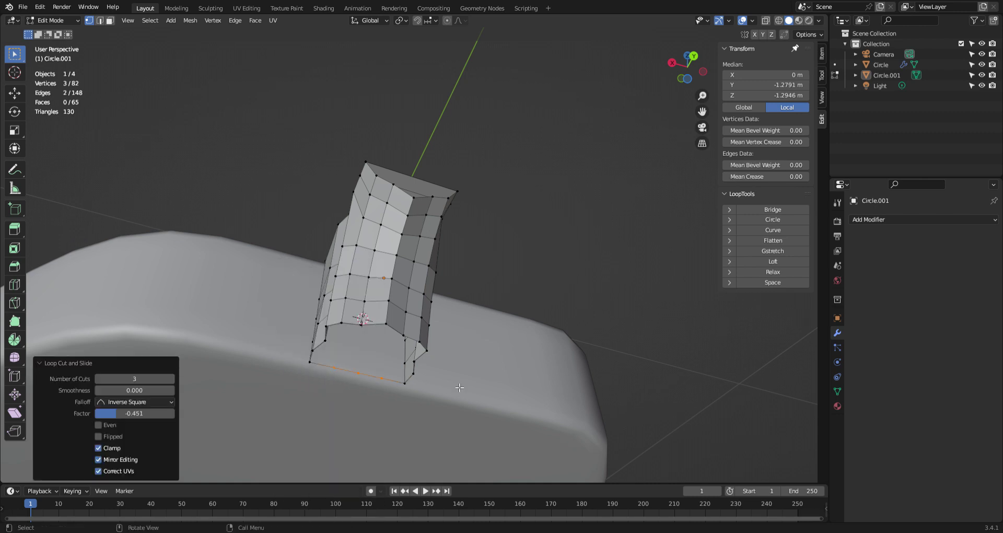
- Extrude the bracket's bottom boundary loop in place and scale it inward to about 0.804
key(2)
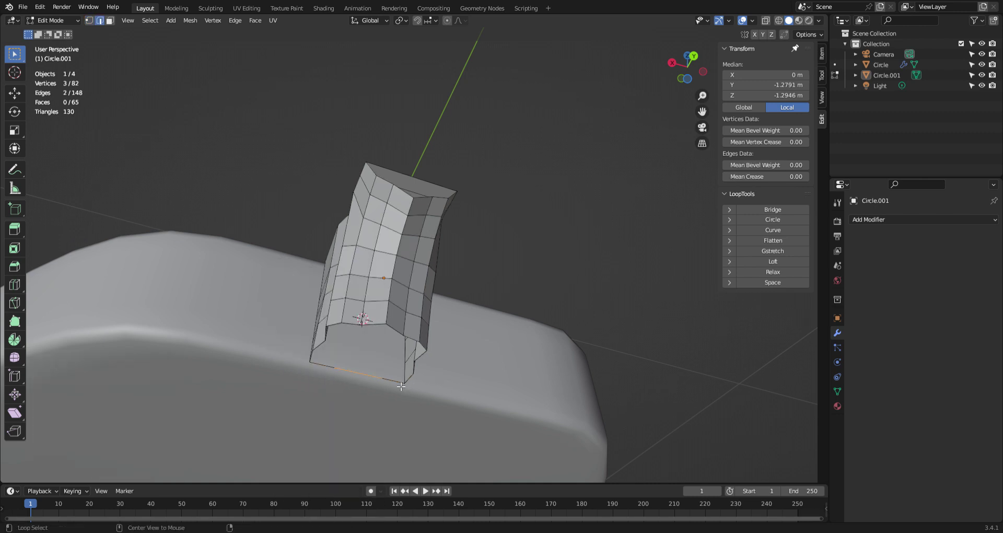
alt+click(411, 388)
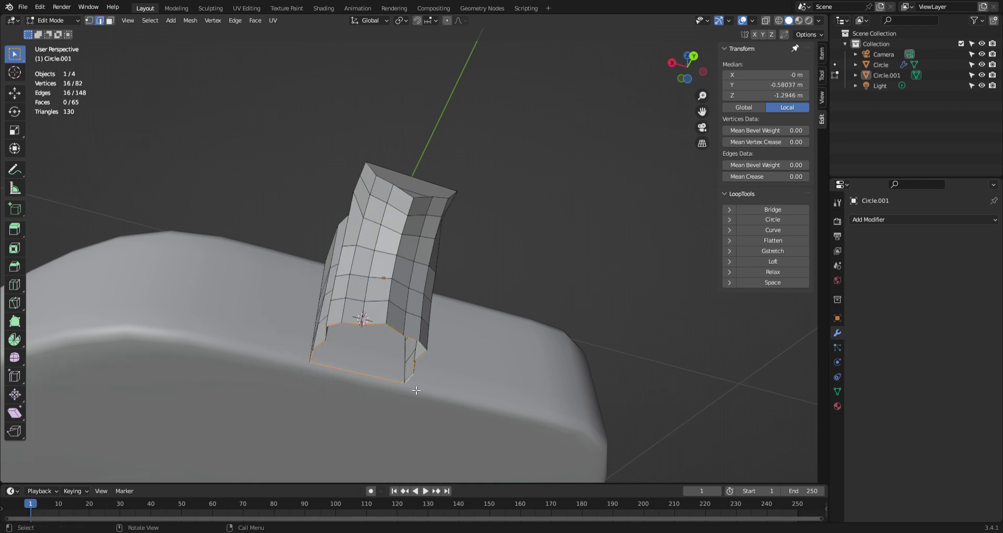
key(e)
right_click(426, 397)
key(s)
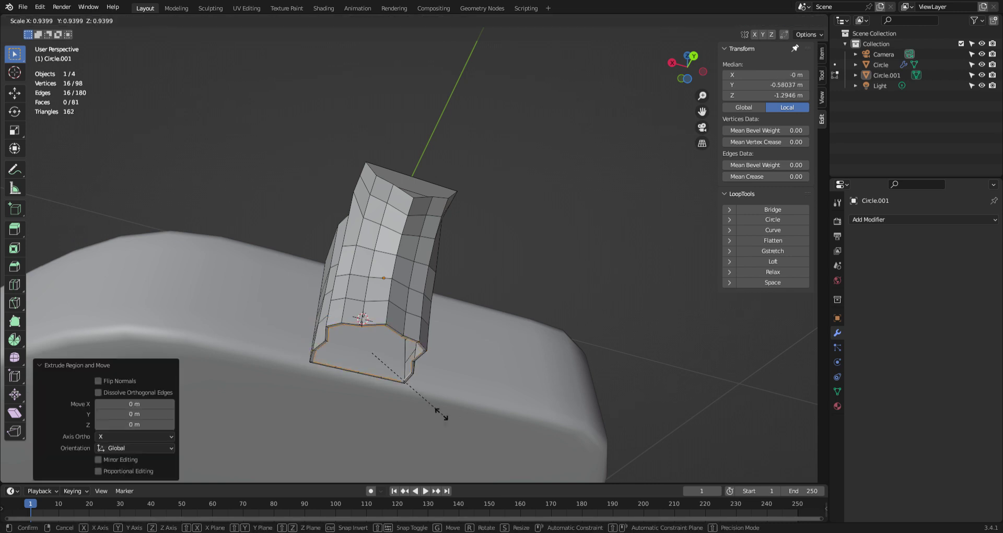
click(430, 407)
middle_drag(509, 401, 414, 395)
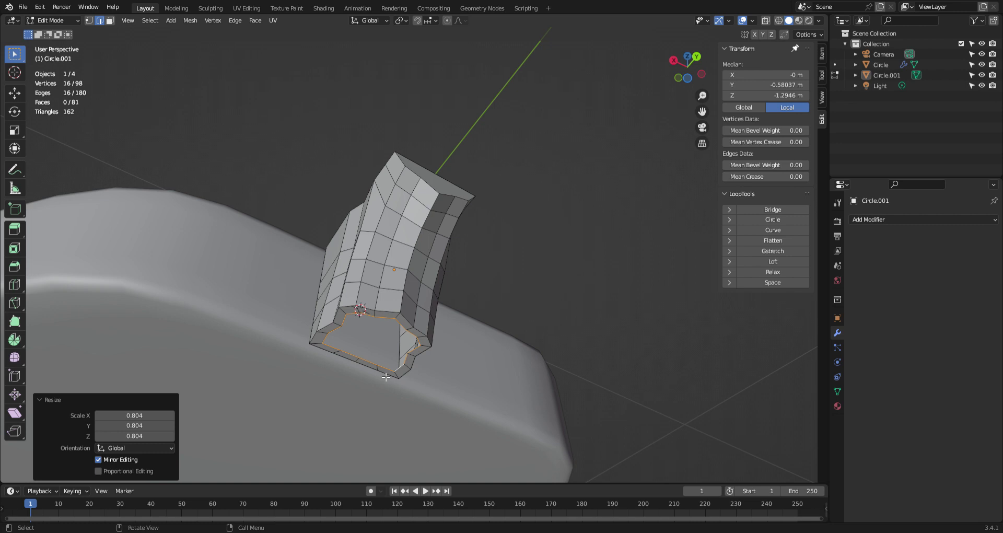
- Close the remaining bottom opening with Grid Fill
key(q)
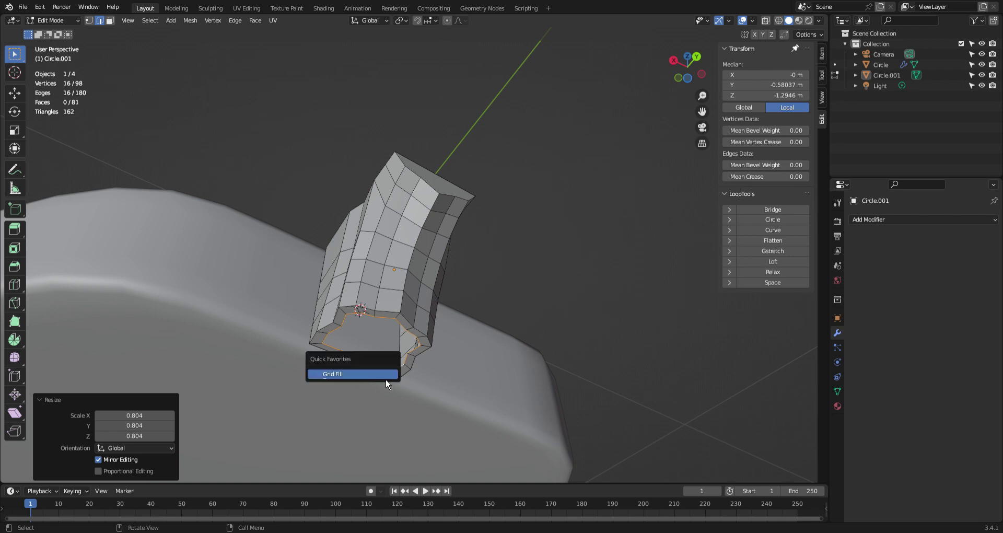
click(346, 374)
mouse_move(395, 363)
middle_down()
mouse_move(421, 396)
mouse_move(351, 364)
mouse_move(397, 382)
mouse_move(387, 421)
mouse_move(443, 358)
mouse_move(454, 362)
mouse_move(445, 372)
mouse_move(397, 347)
middle_up()
key(Tab)
key(Tab)
- Select the vertex at one outer corner of the top edge above the open front, in vertex mode
key(1)
scroll(425, 347, up, 3)
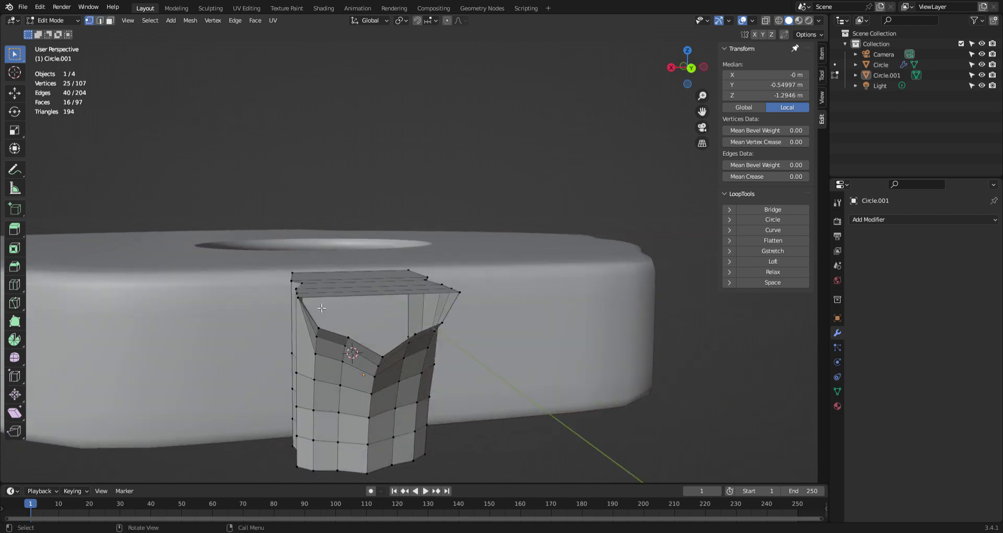
click(303, 303)
shift+click(452, 294)
key(f)
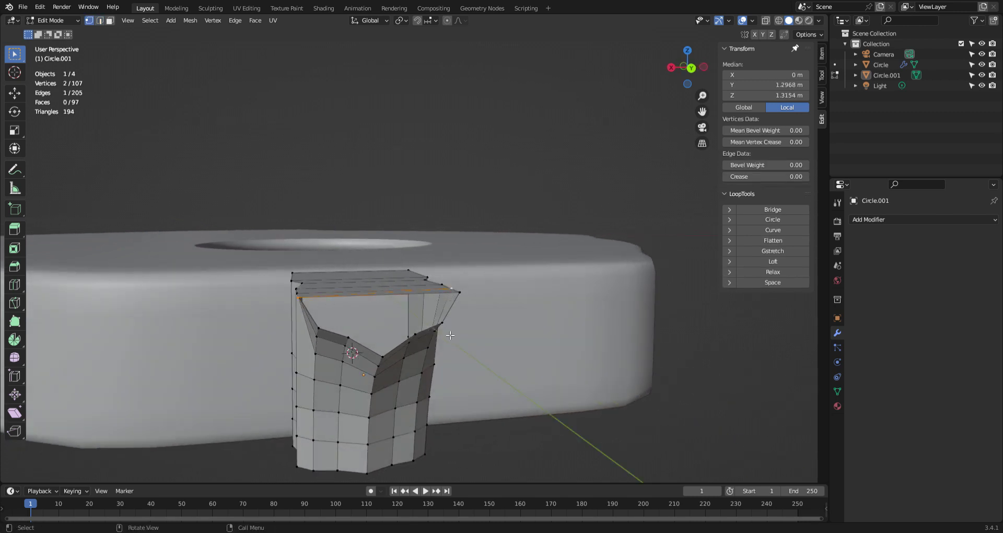
key(ctrl+z)
key(ctrl+z)
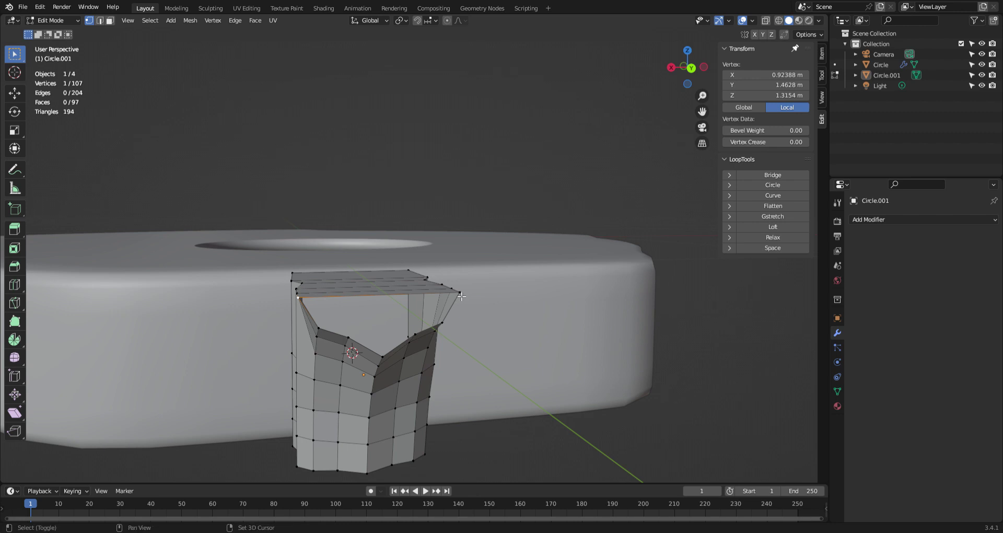
- Add the opposite top corner vertex to the selection and fill the upper front gap with faces down to the V-shaped notch
ctrl+click(459, 299)
key(f)
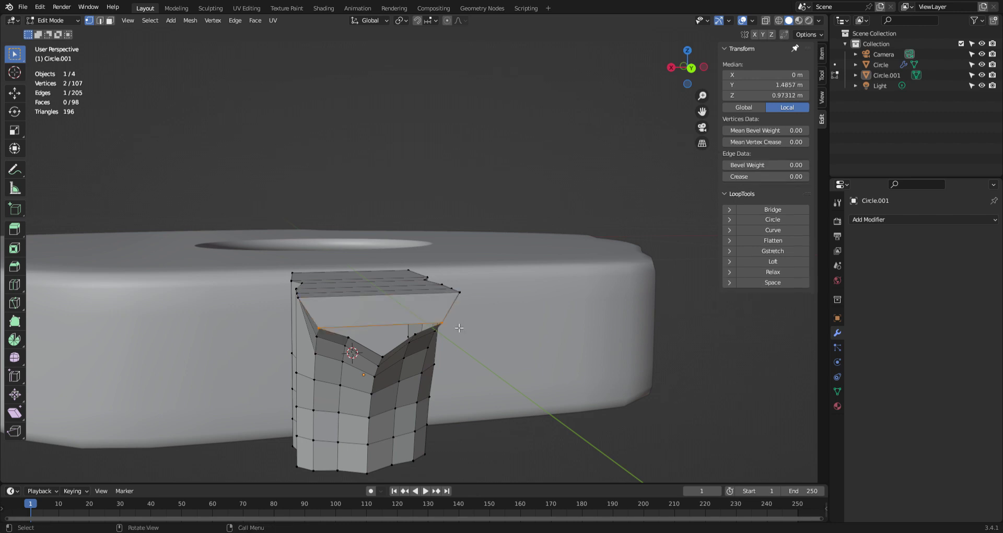
middle_drag(459, 328, 455, 312)
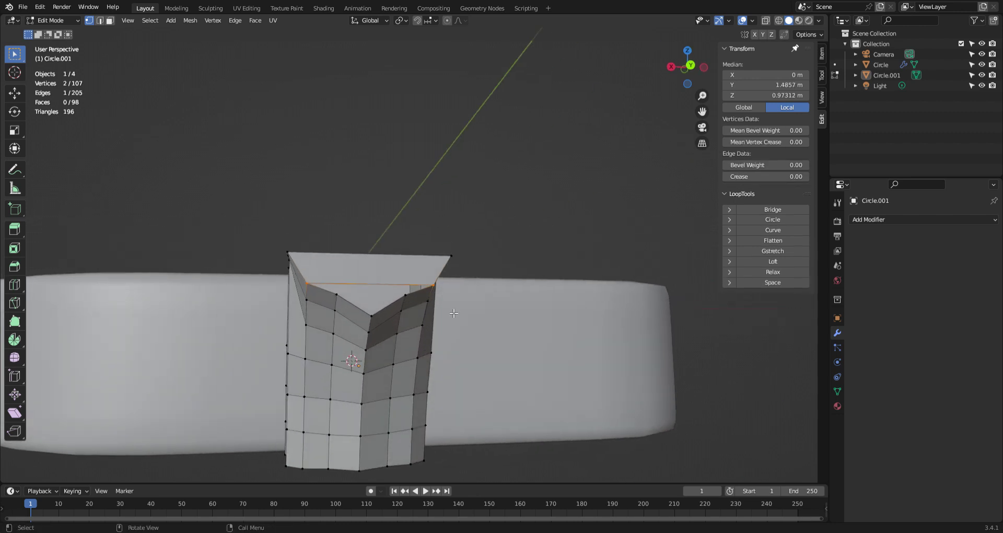
key(f)
- Add one centred loop cut lengthwise through the top and the new front faces
middle_drag(388, 310, 371, 352)
key(ctrl+r)
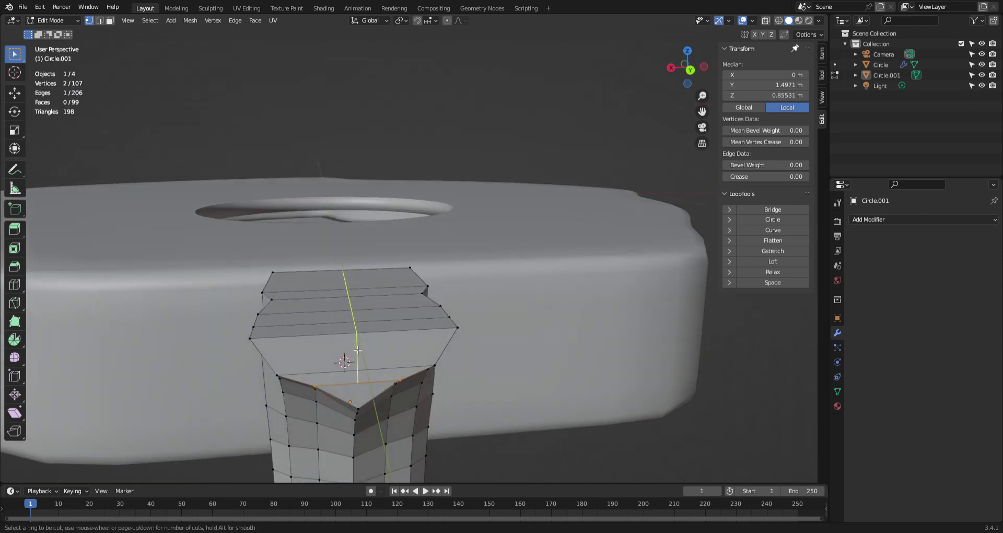
click(367, 354)
right_click(367, 354)
middle_drag(368, 354, 404, 356)
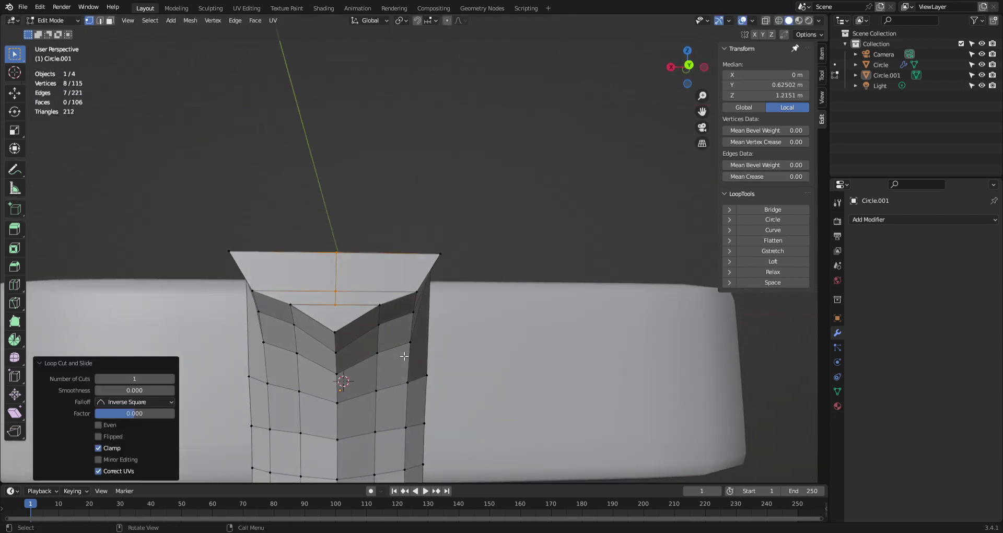
- Fill the remaining triangular front gap with a face between its four vertices and leave mesh editing
click(380, 309)
shift+click(335, 333)
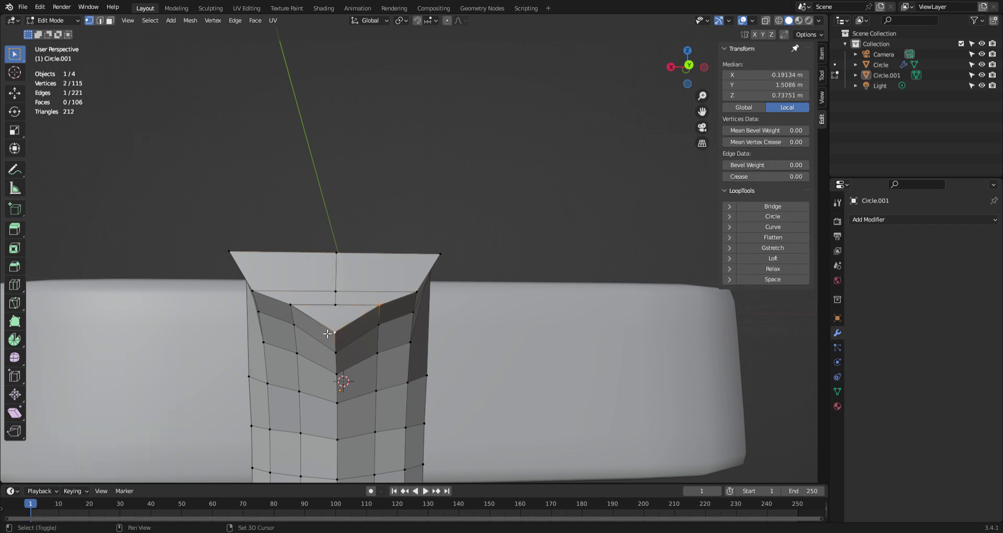
shift+click(295, 309)
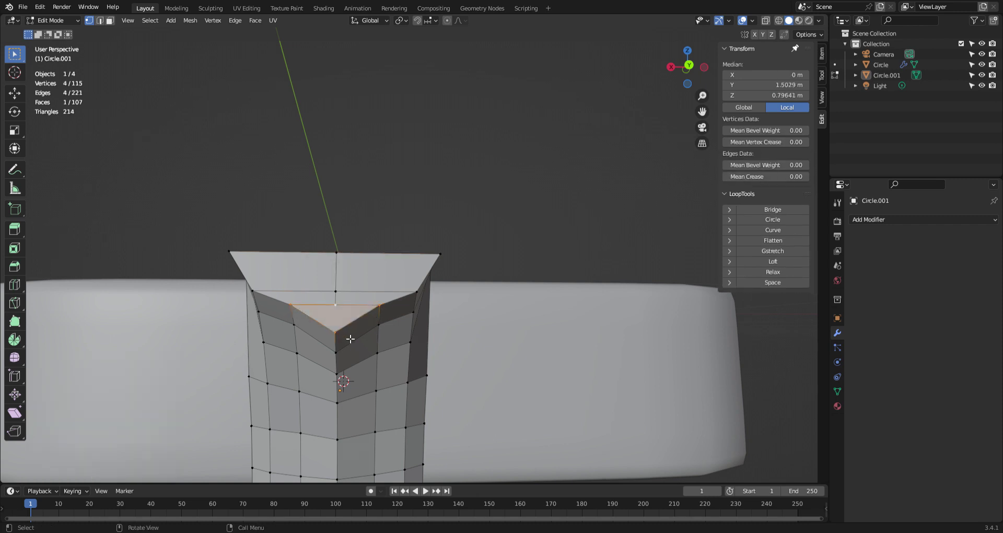
key(Tab)
key(alt+a)
middle_drag(359, 344, 413, 353)
scroll(334, 449, down, 2)
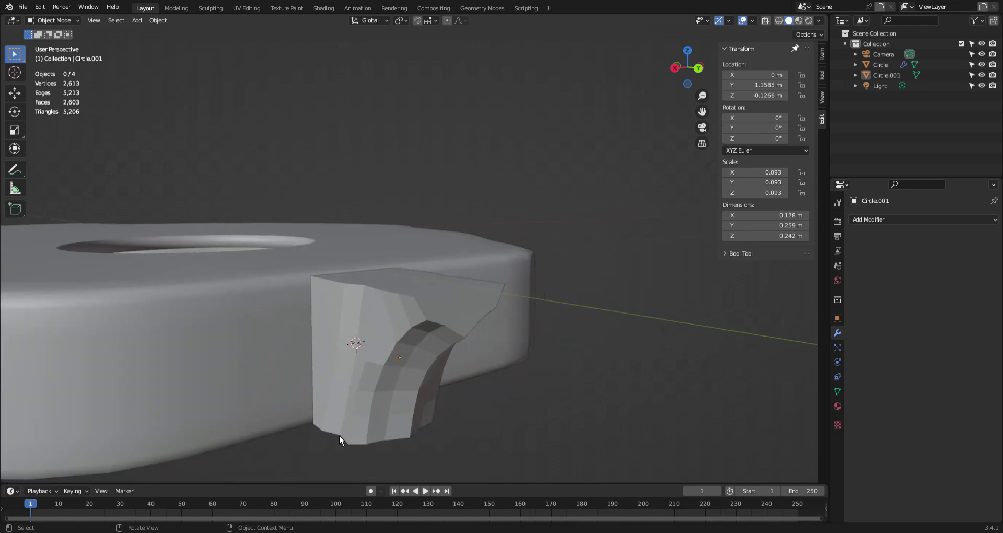
- Add a Subdivision Surface modifier to the bracket object and set its viewport levels to 2
middle_drag(339, 434, 243, 361)
key(Tab)
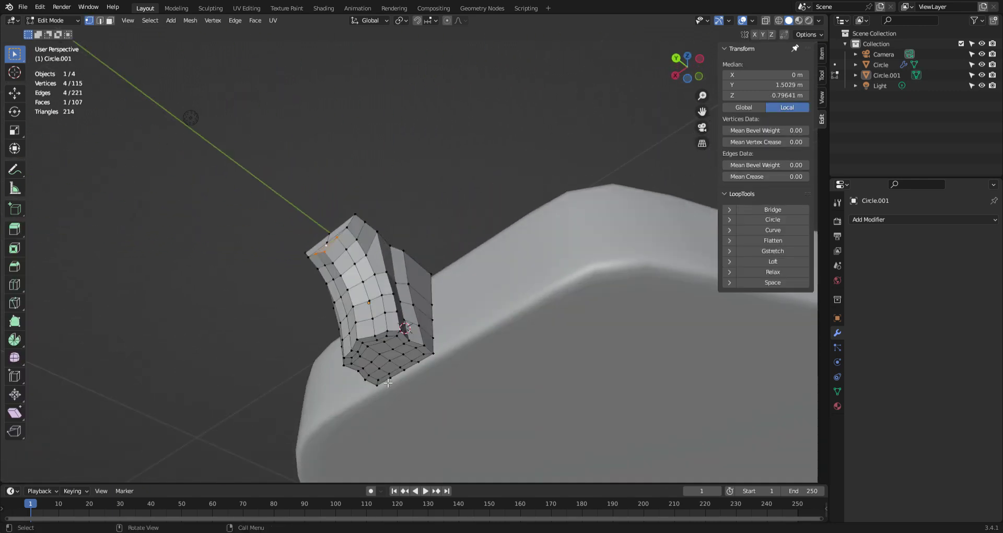
middle_drag(392, 377, 371, 397)
key(Tab)
click(412, 354)
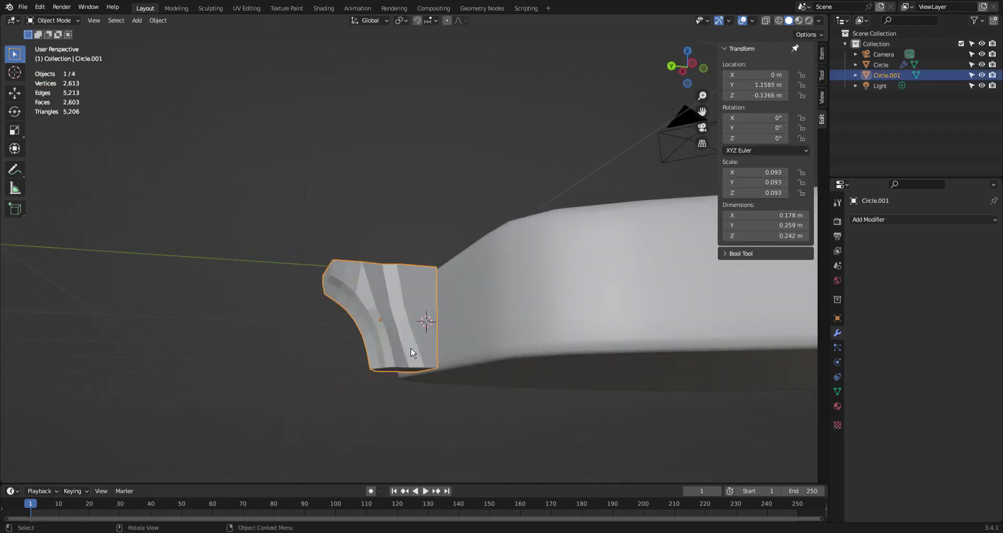
click(950, 219)
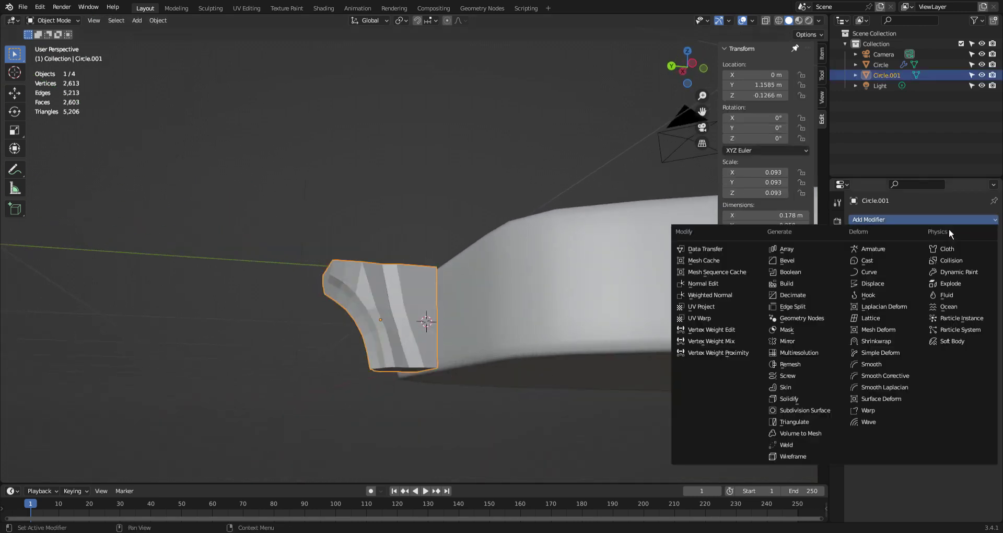
click(812, 411)
key(Tab)
middle_drag(509, 366, 462, 350)
key(Tab)
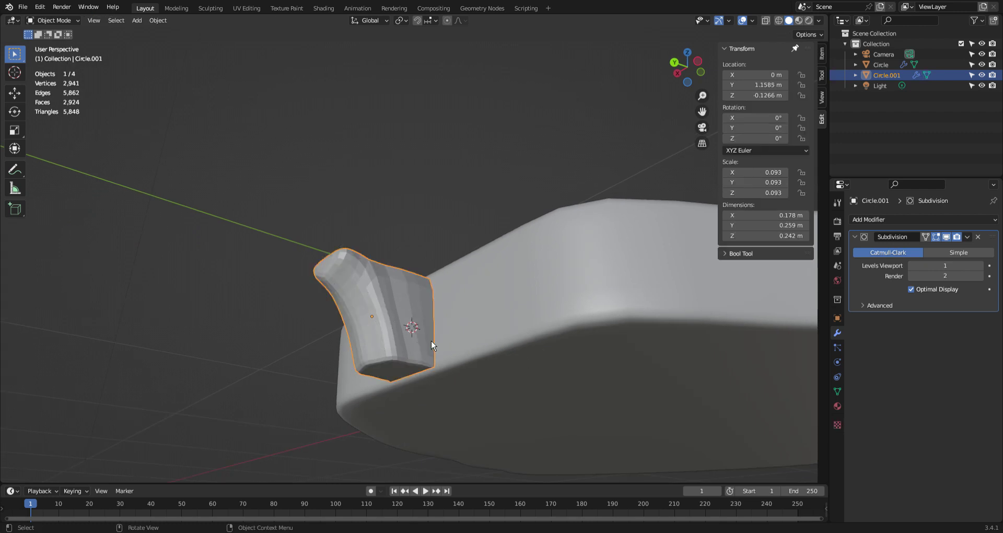
click(980, 267)
middle_drag(420, 318, 580, 305)
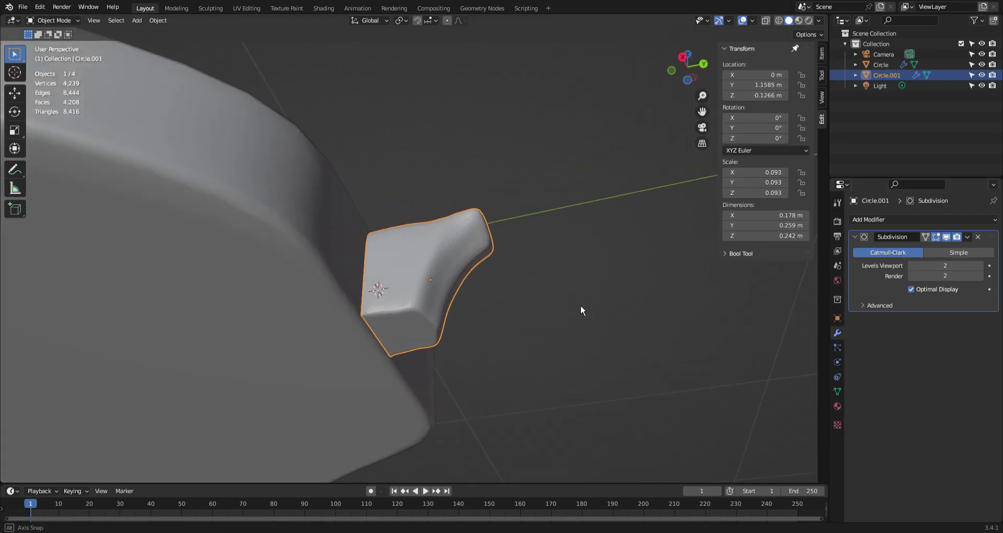
- Shade the bracket object smooth and recalculate the normals of its whole mesh to the outside
right_click(408, 300)
click(408, 297)
middle_drag(519, 333, 421, 345)
scroll(483, 391, up, 3)
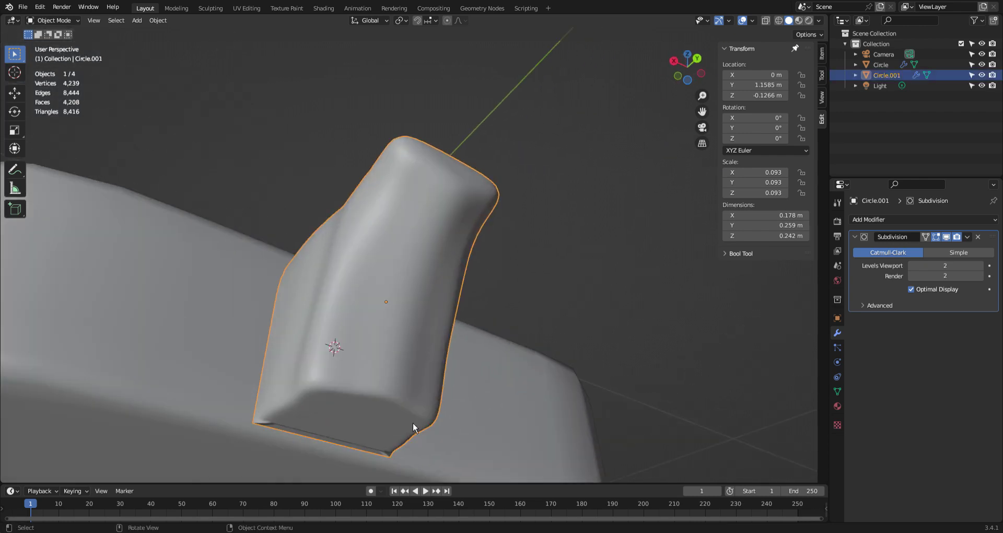
middle_drag(412, 421, 451, 359)
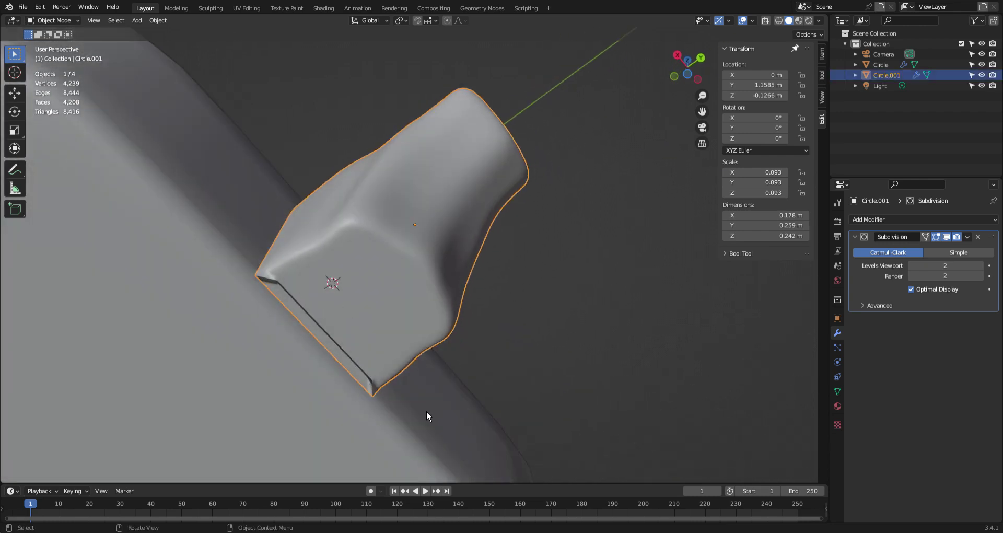
middle_drag(426, 411, 309, 355)
key(Tab)
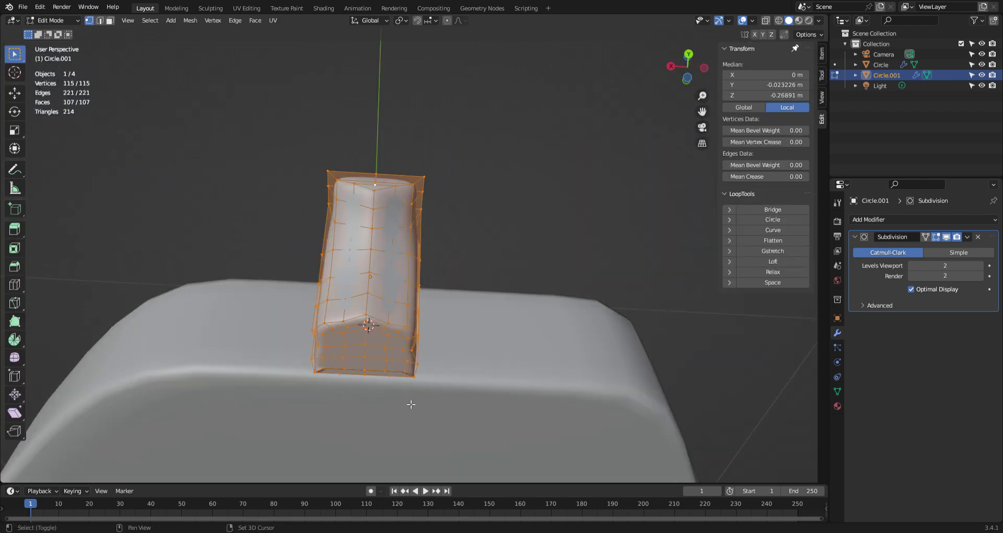
key(shift+n)
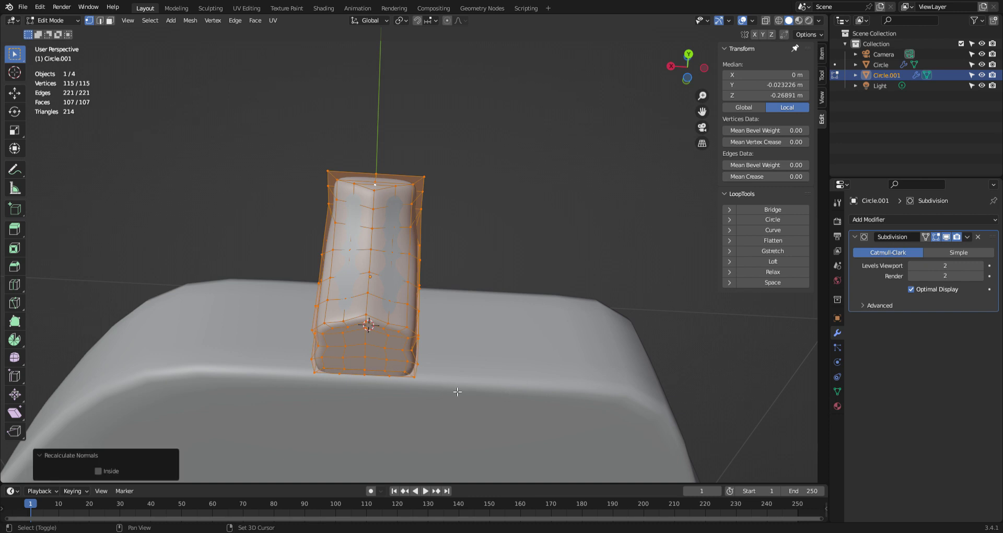
key(Tab)
- Move the three vertices of the bracket's top back edge about -0.0017 m along Y, into the body
mouse_move(492, 418)
middle_down()
mouse_move(408, 449)
mouse_move(431, 406)
mouse_move(441, 430)
mouse_move(431, 433)
mouse_move(491, 284)
middle_up()
key(Tab)
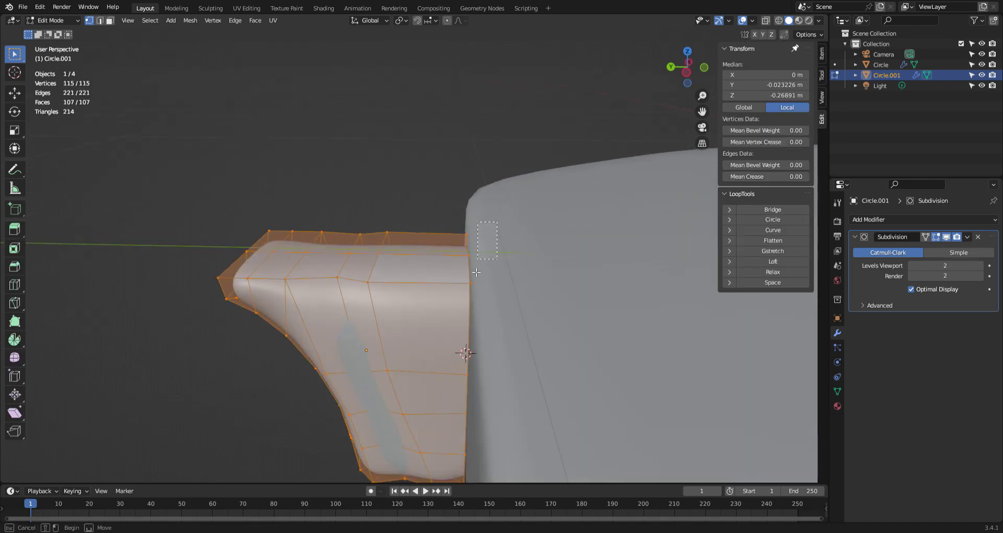
alt+click(465, 329)
mouse_move(474, 335)
middle_down()
mouse_move(467, 360)
mouse_move(473, 292)
mouse_move(478, 339)
mouse_move(474, 316)
middle_up()
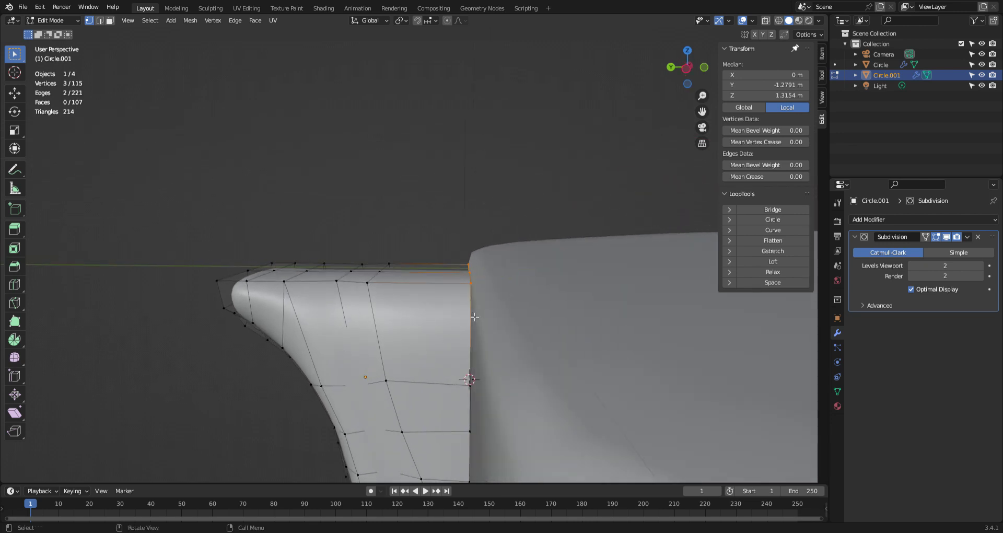
key(g)
key(y)
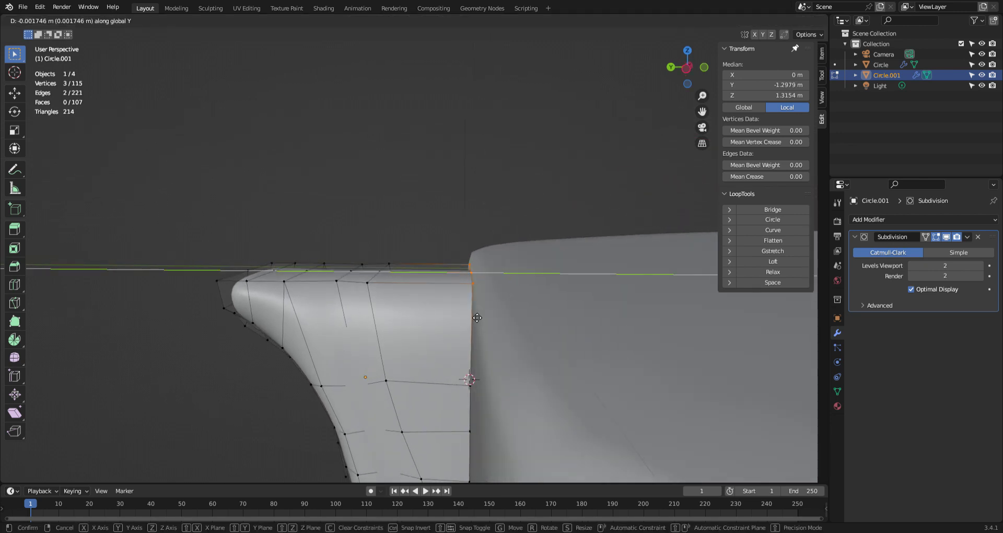
click(476, 317)
key(Tab)
middle_drag(492, 319, 487, 314)
- Lower all vertices of the bracket's top surface by about 0.003 m along Z
key(Tab)
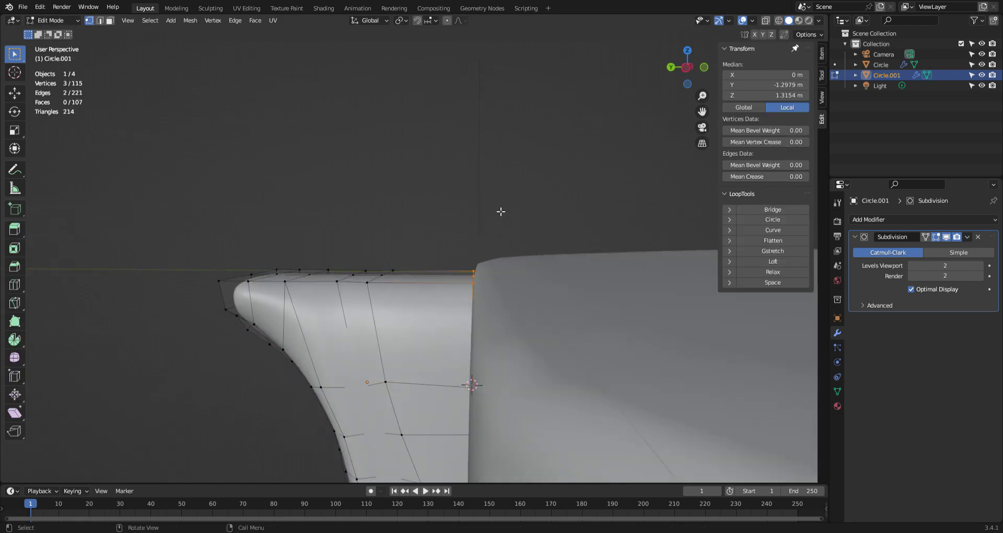
drag(500, 211, 202, 307)
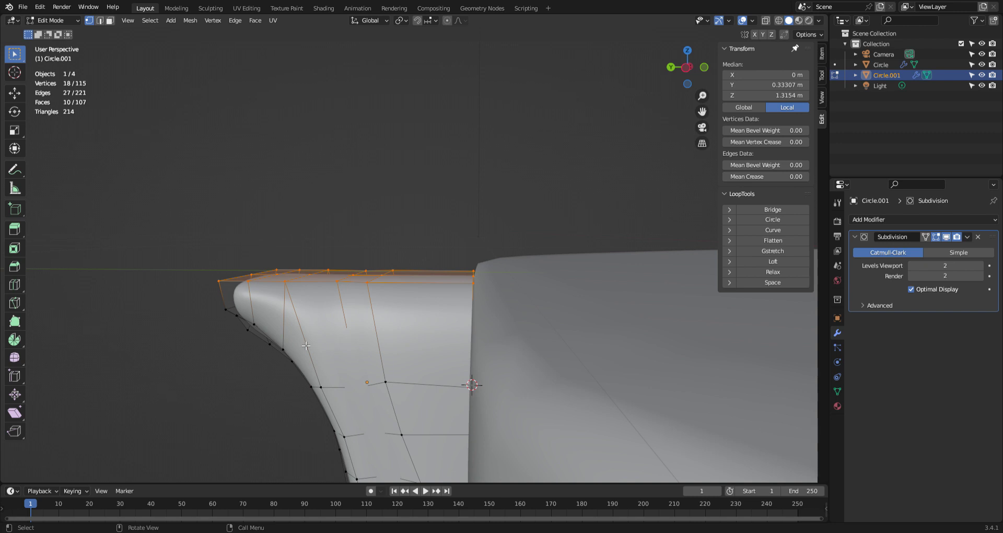
key(KP_3)
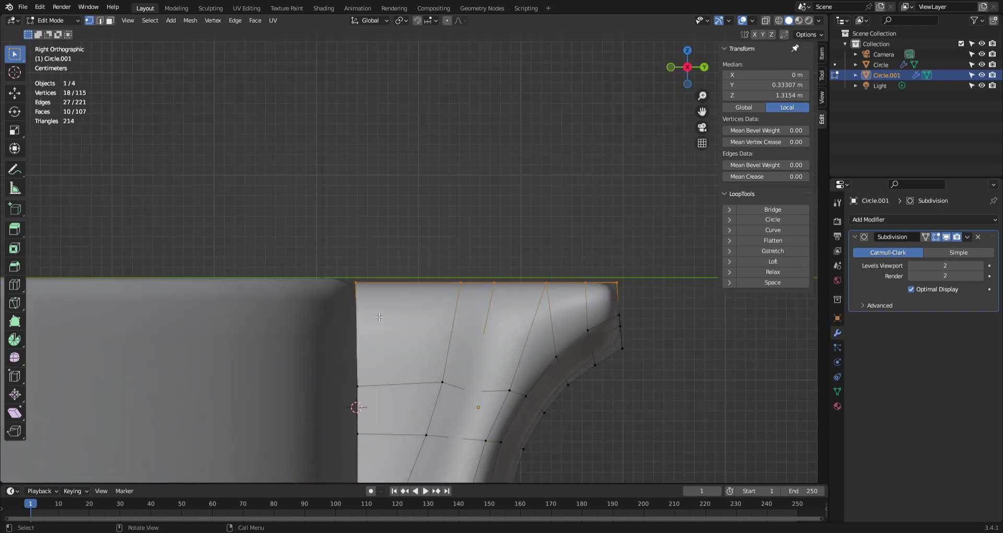
key(g)
key(z)
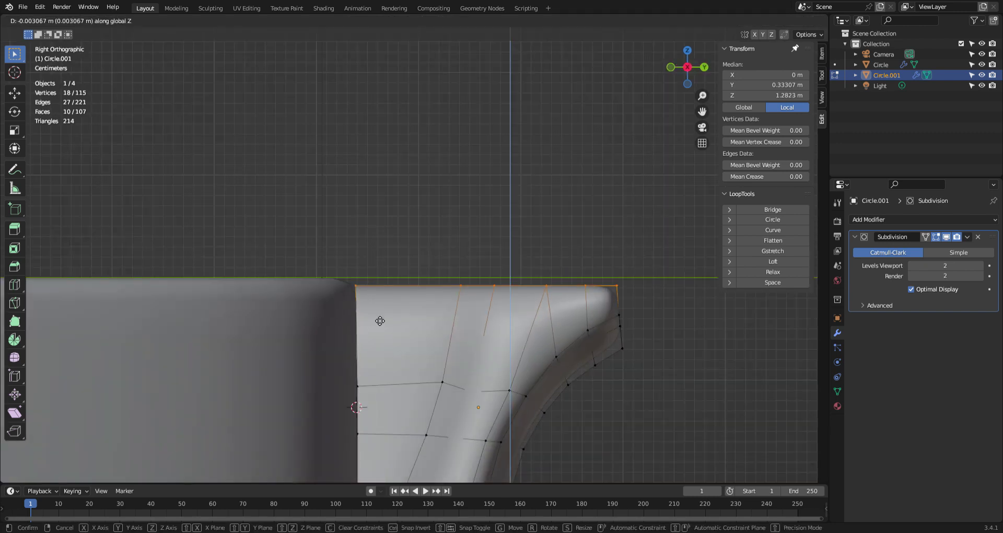
click(379, 320)
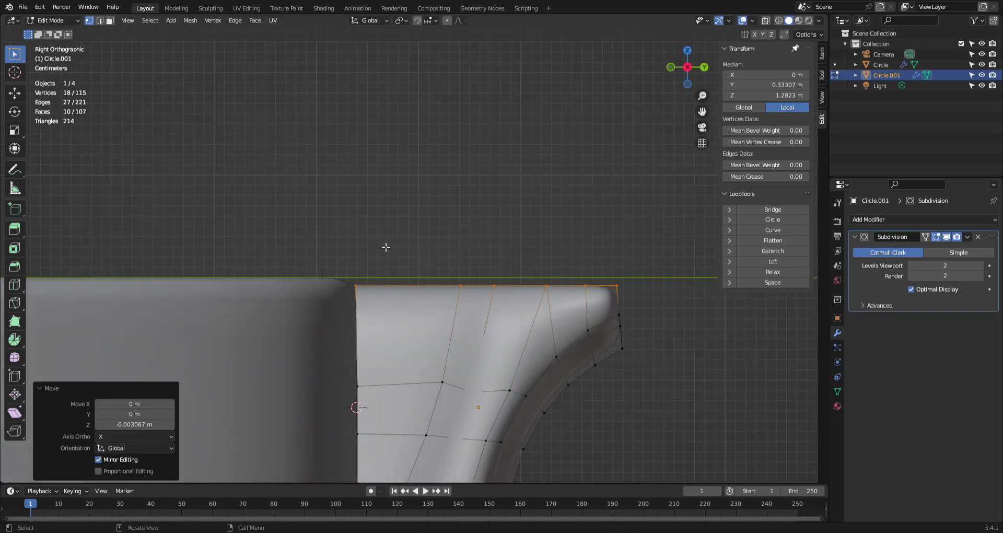
- In wireframe display, move the three top back edge vertices about -0.0026 m along Y, further into the body
click(779, 20)
drag(401, 220, 332, 304)
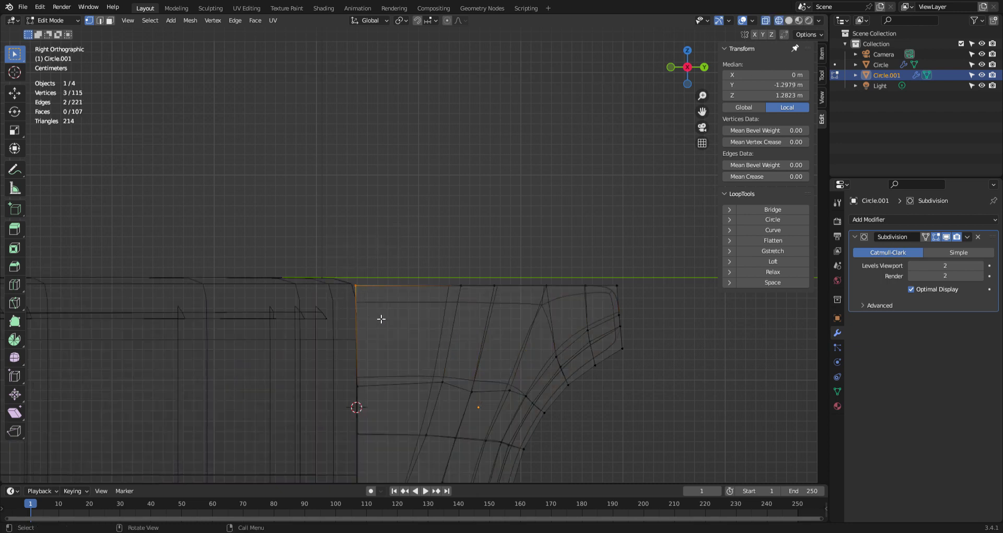
key(g)
key(y)
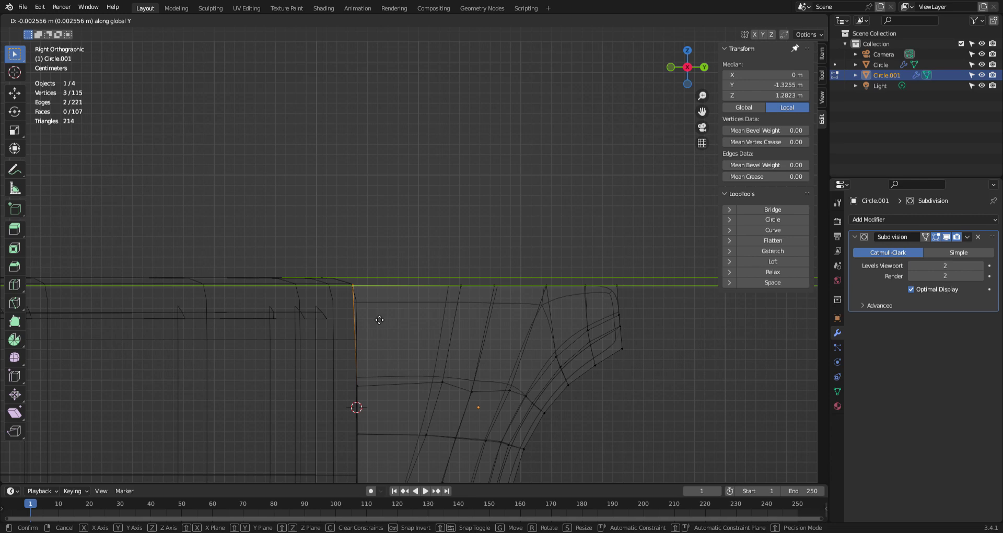
click(379, 319)
middle_drag(452, 327, 423, 340)
key(Tab)
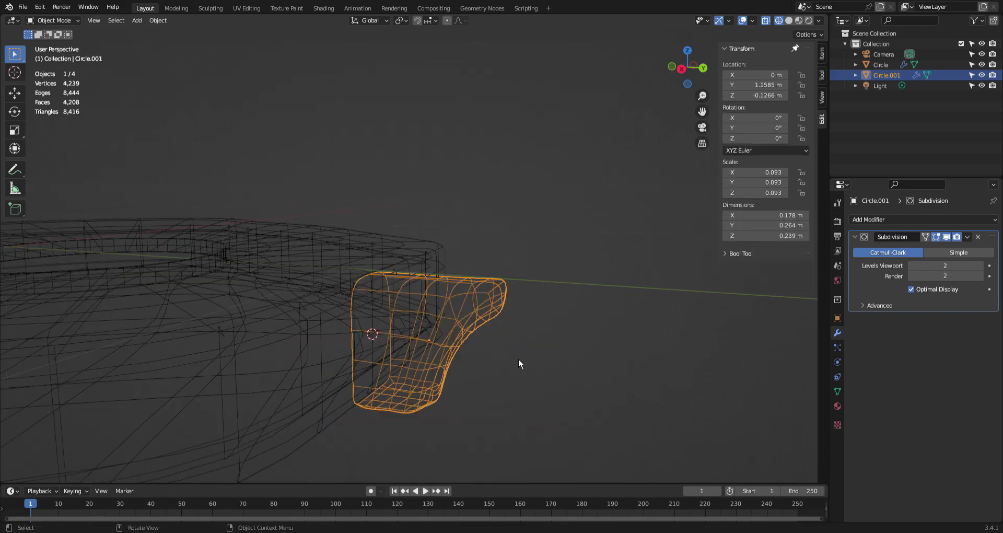
- Move the five vertices of the bracket's bottom back edge about -0.0062 m along Y and return to solid shading
middle_drag(518, 359, 310, 340)
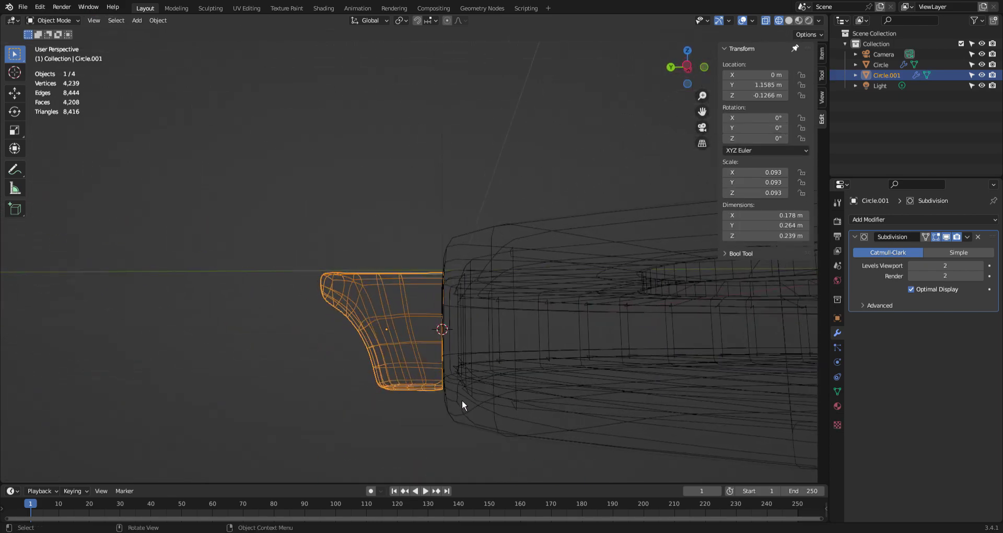
key(Tab)
scroll(459, 397, up, 4)
key(b)
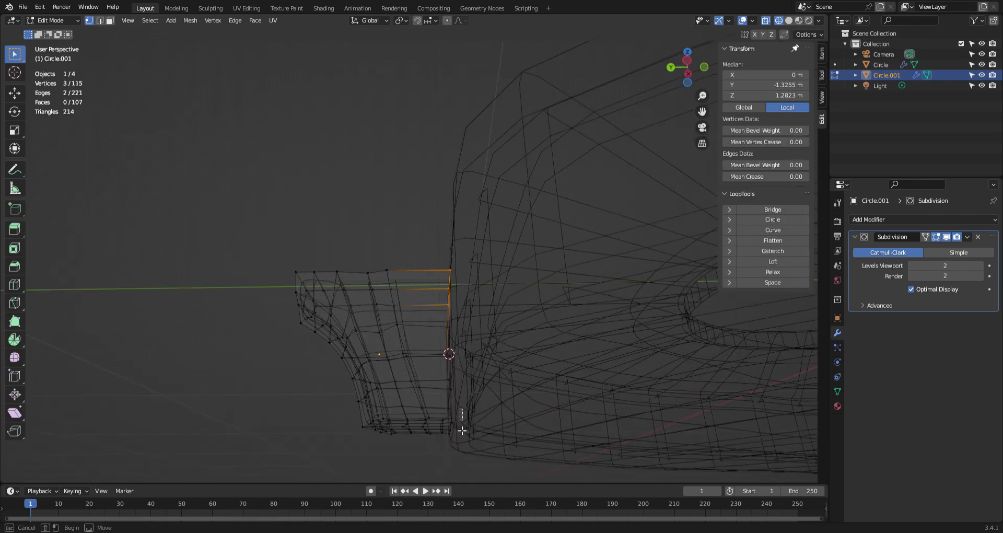
drag(459, 409, 445, 462)
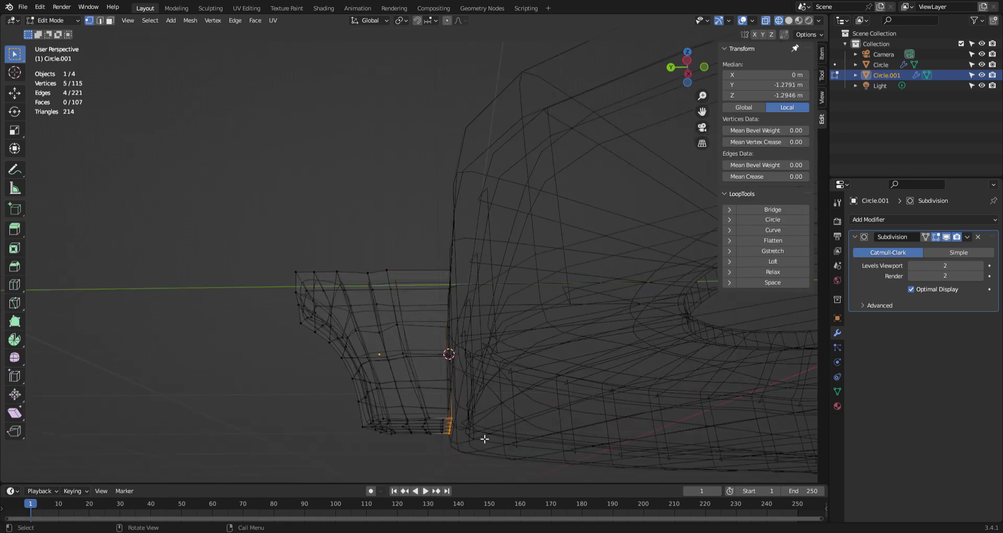
key(KP_3)
key(g)
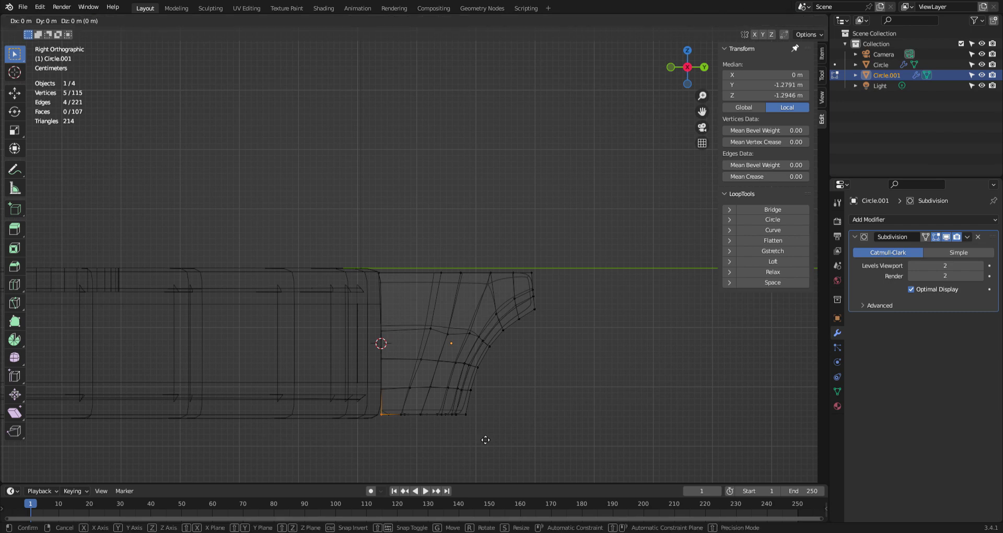
key(y)
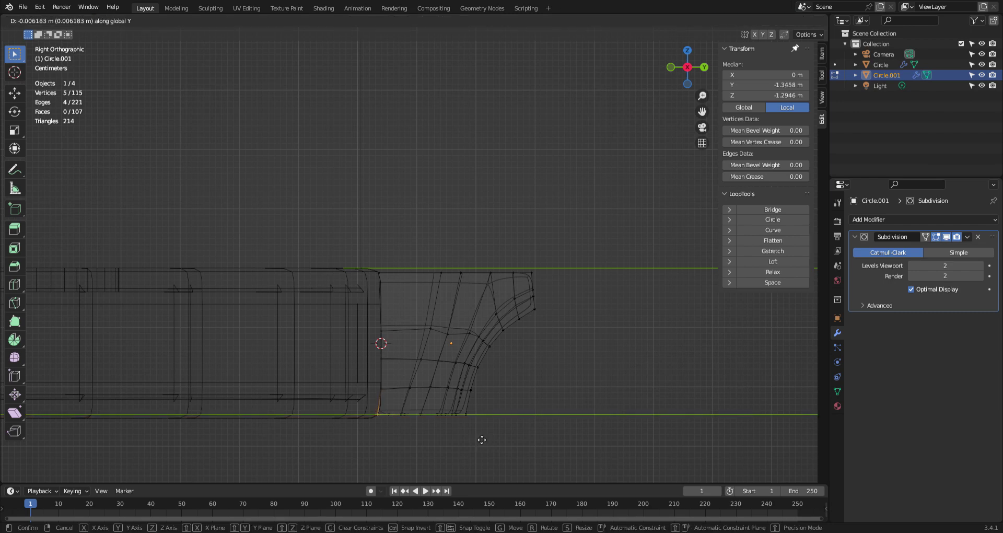
click(481, 440)
key(Tab)
middle_drag(527, 396, 606, 135)
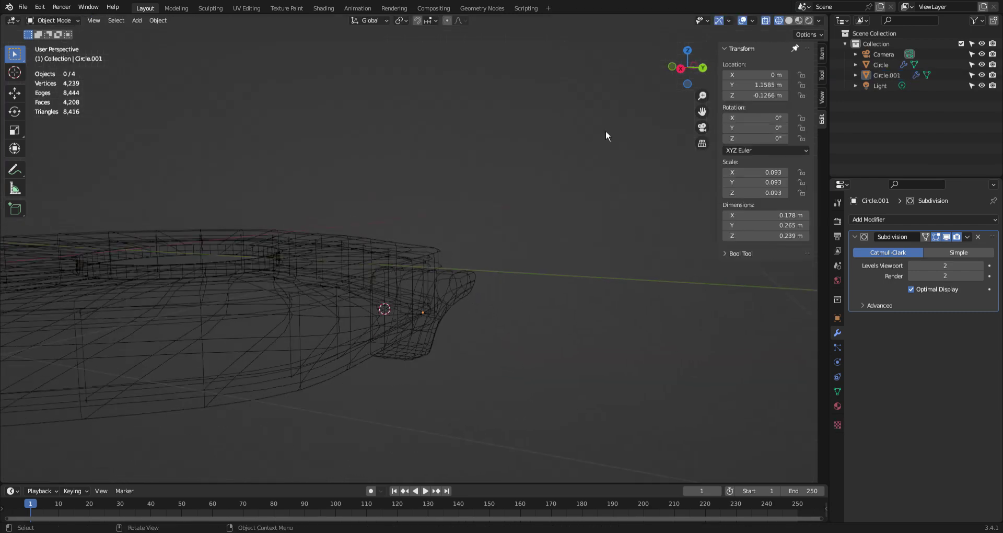
click(789, 20)
mouse_move(537, 295)
middle_down()
mouse_move(472, 361)
mouse_move(341, 313)
mouse_move(320, 315)
mouse_move(329, 327)
mouse_move(361, 310)
mouse_move(447, 344)
mouse_move(359, 286)
mouse_move(376, 320)
mouse_move(344, 339)
mouse_move(293, 336)
mouse_move(287, 325)
mouse_move(416, 362)
middle_up()
scroll(358, 312, up, 3)
key(Tab)
key(Tab)
key(Tab)
scroll(446, 394, down, 3)
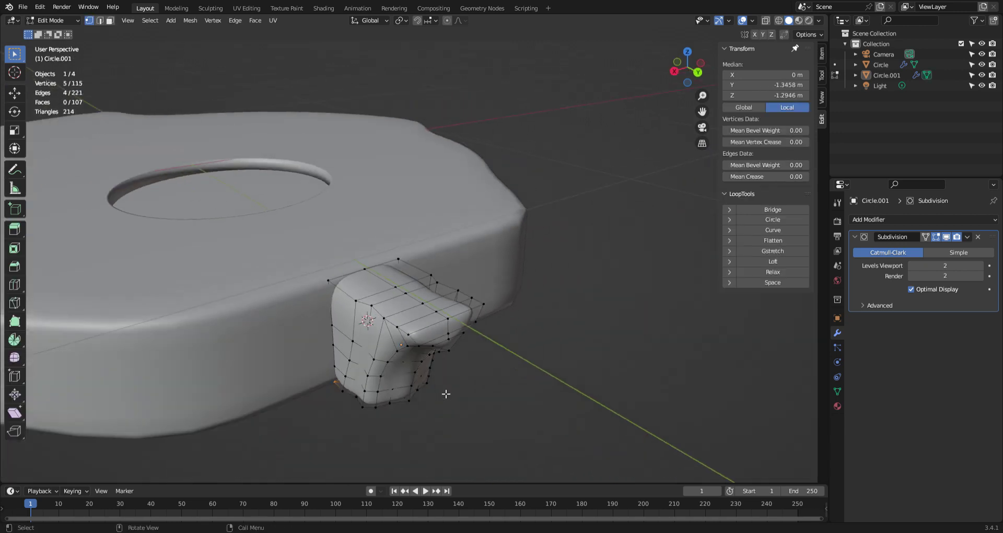
key(3)
click(456, 332)
shift+click(459, 343)
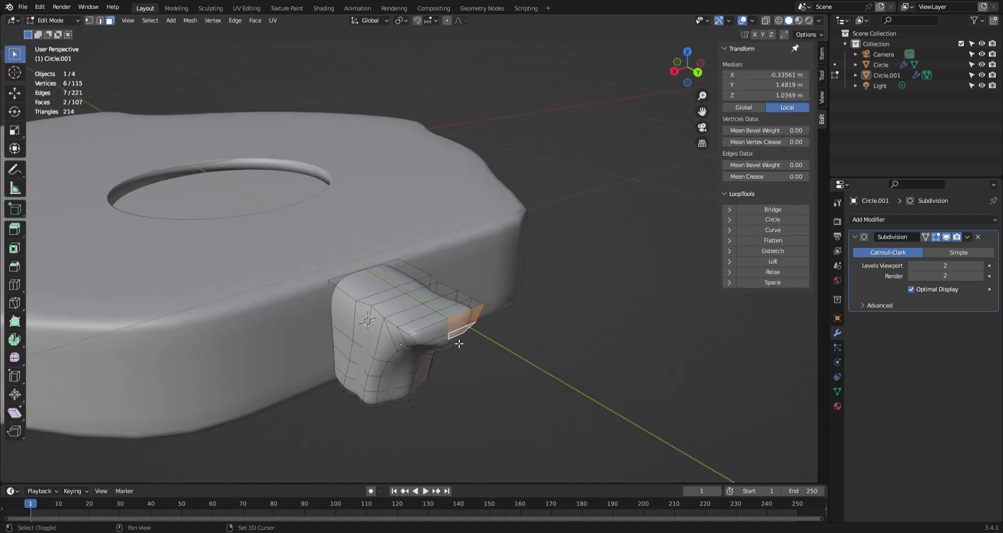
shift+click(451, 346)
shift+click(442, 342)
shift+click(432, 334)
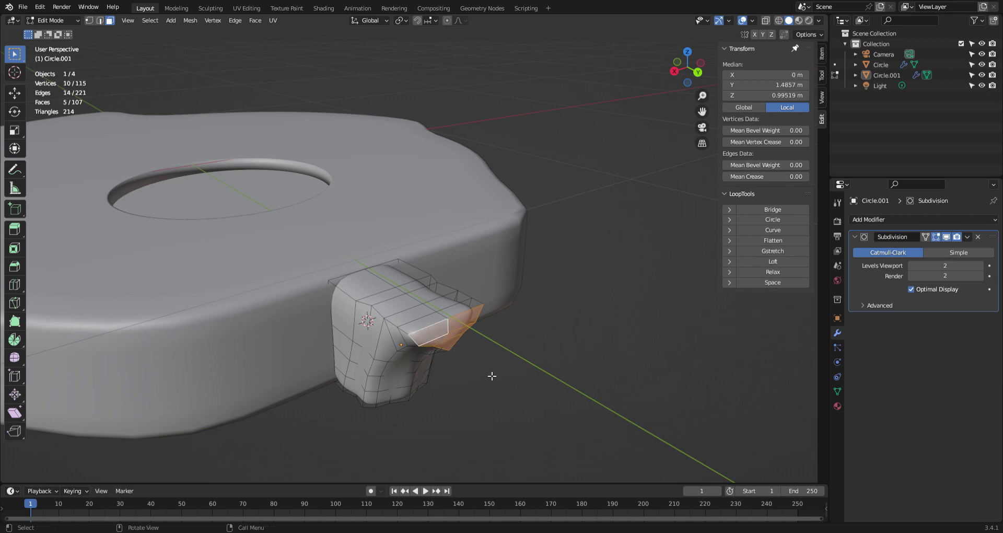
- Widen the whole bracket mesh by scaling it about 1.70 along X, judged from the top view
scroll(491, 376, down, 5)
scroll(491, 376, down, 2)
key(KP_3)
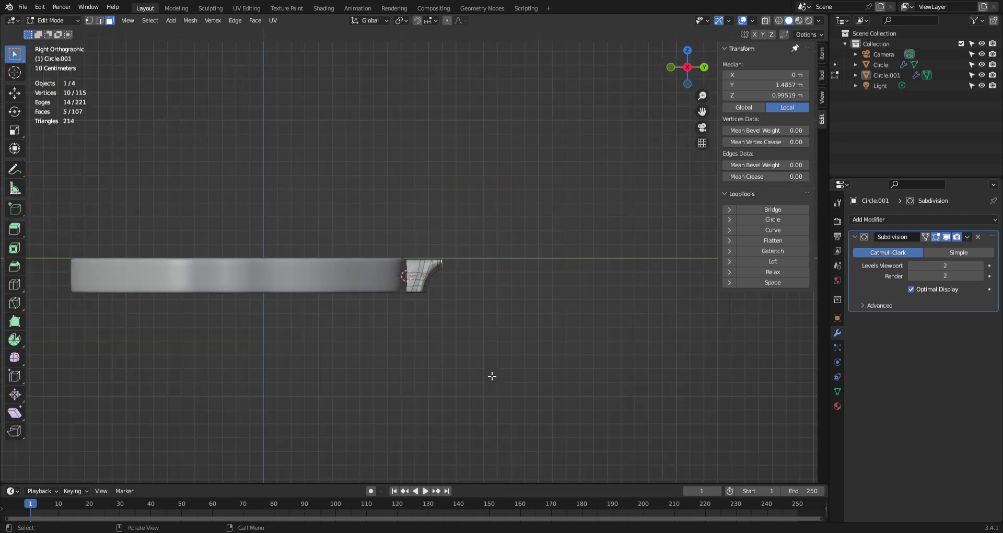
key(KP_7)
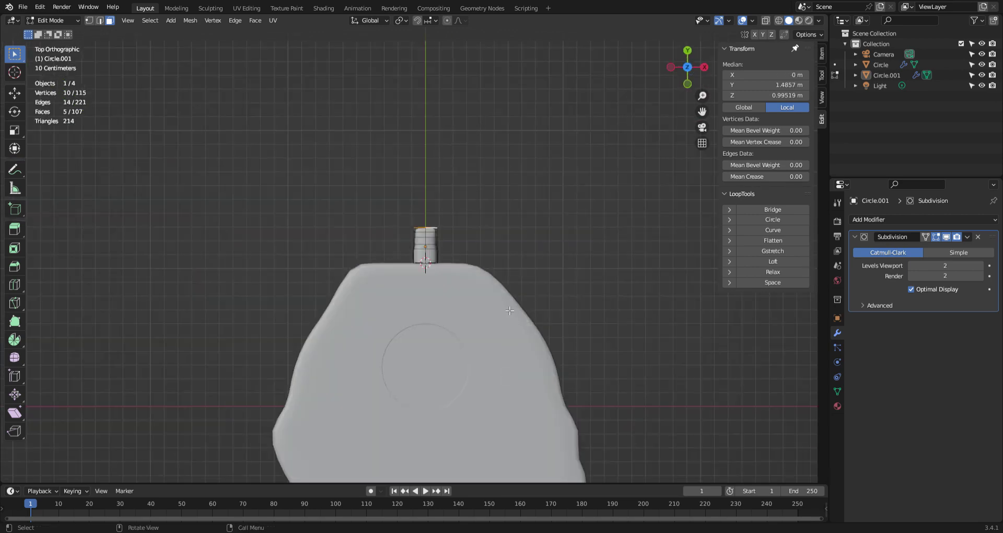
scroll(510, 311, down, 4)
shift+middle_drag(510, 277, 503, 367)
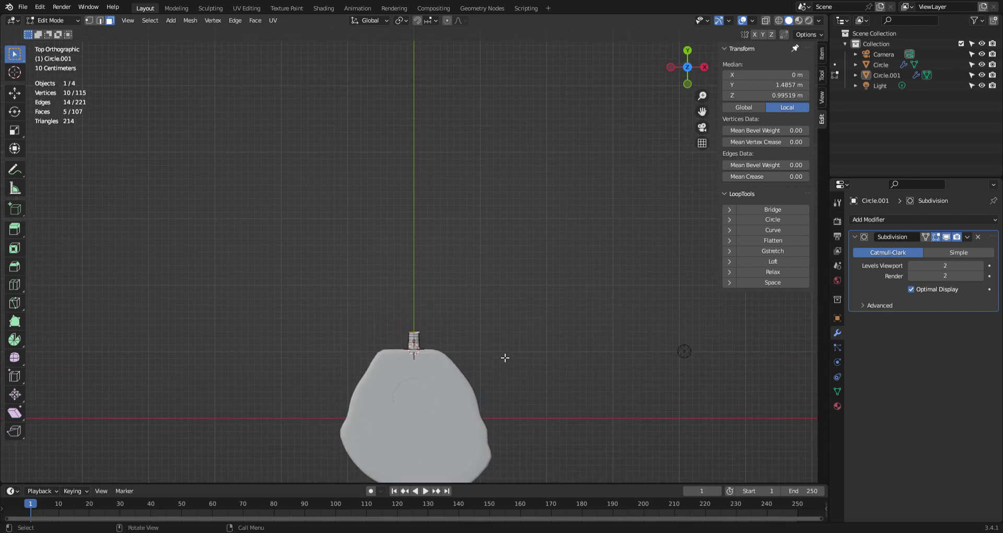
scroll(476, 368, up, 3)
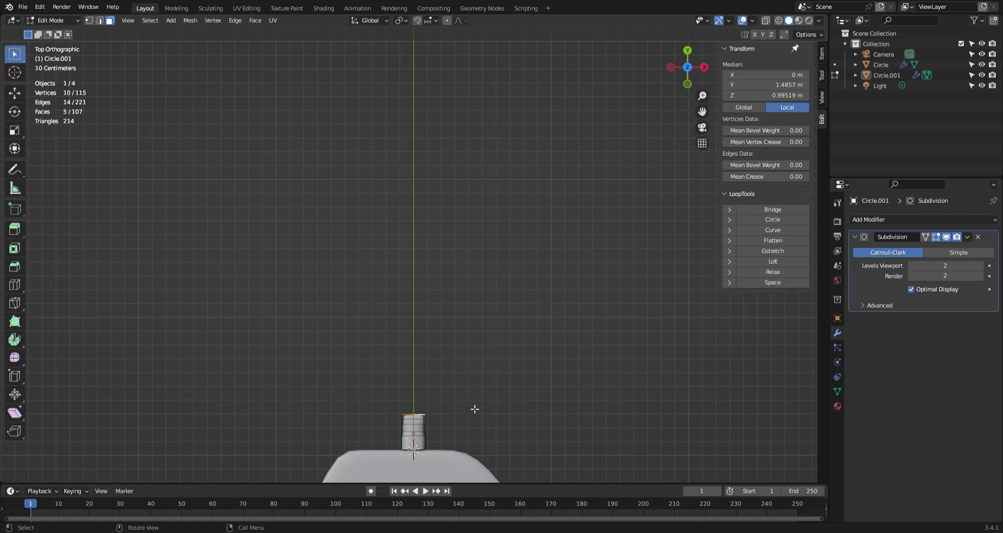
key(a)
shift+middle_drag(474, 410, 510, 312)
scroll(417, 371, down, 4)
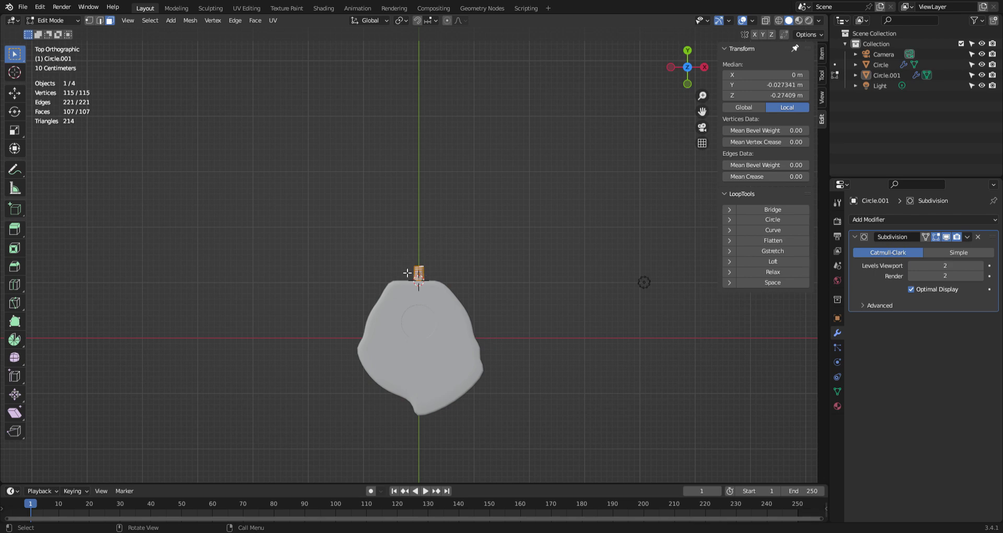
scroll(418, 275, up, 4)
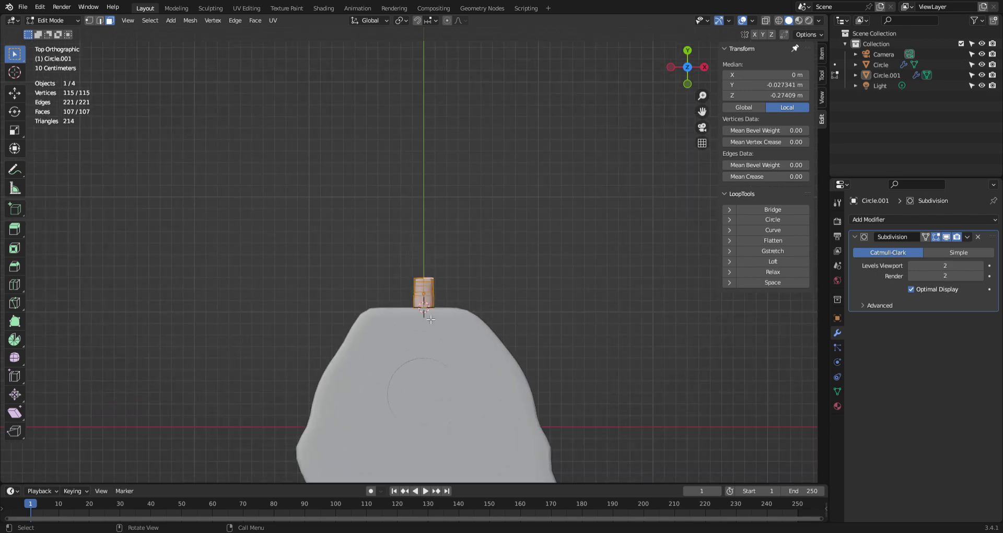
scroll(423, 282, down, 2)
key(s)
key(x)
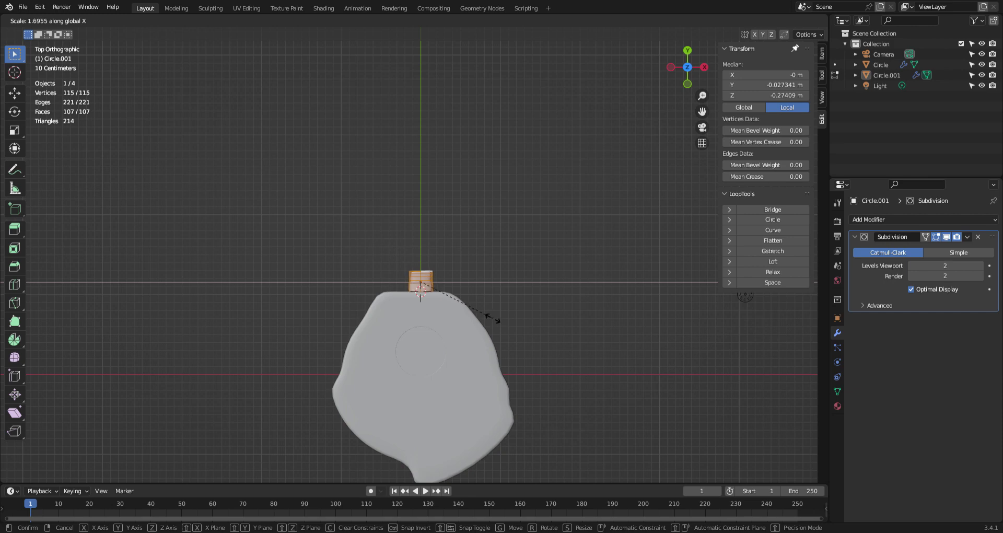
click(493, 319)
key(Tab)
- Select the five faces at the bracket's upper front tip and scale them along Z
middle_drag(494, 322, 385, 233)
key(Tab)
scroll(385, 259, up, 5)
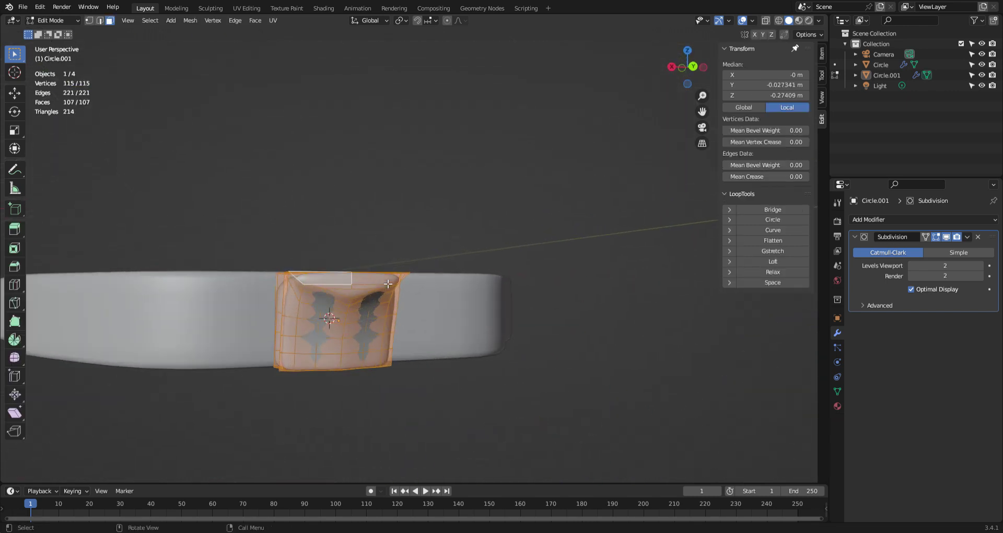
click(376, 282)
shift+click(364, 294)
shift+click(348, 296)
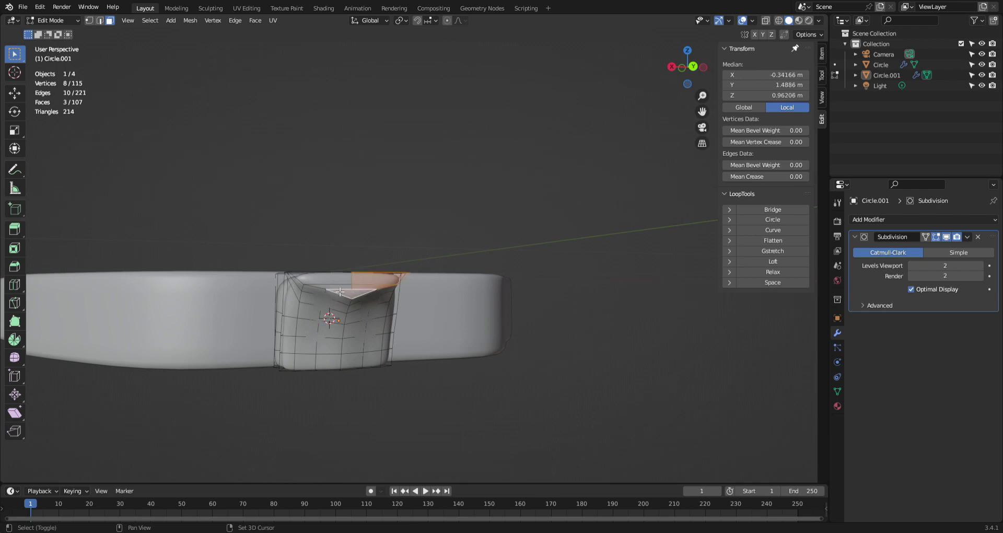
shift+click(341, 289)
shift+click(336, 280)
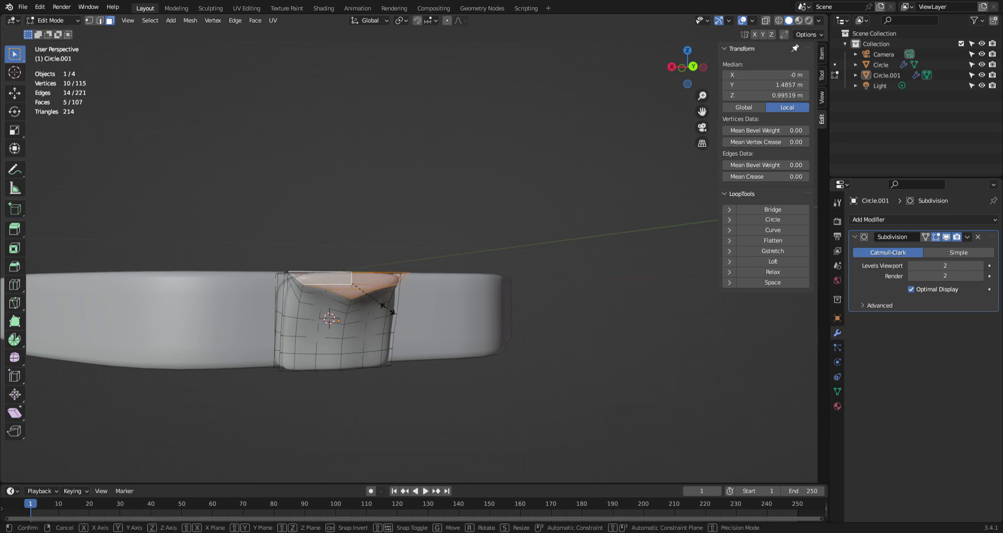
key(s)
key(z)
click(423, 315)
- Select the ten faces along the bracket's top and flatten them by scaling to 0 along Z
middle_drag(423, 315, 319, 289)
click(307, 275)
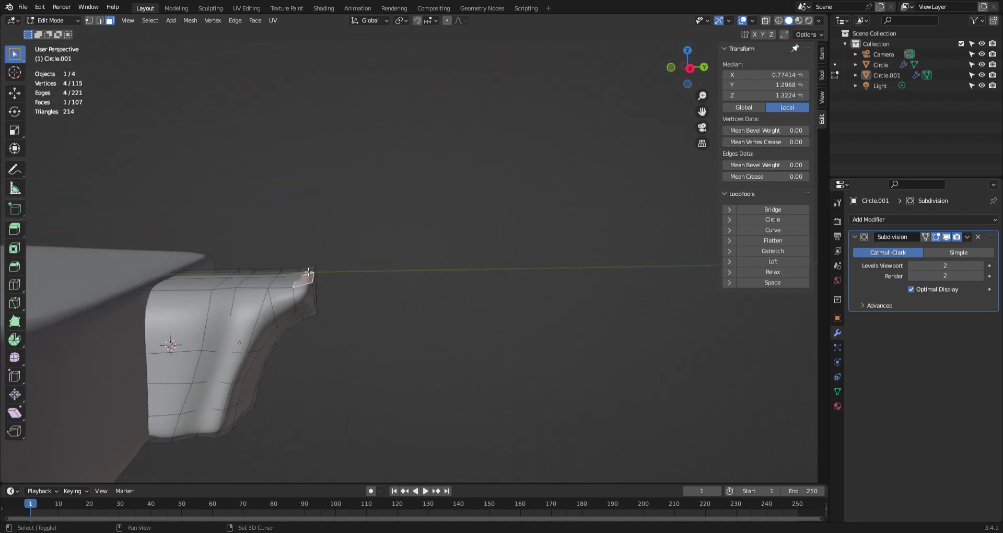
shift+click(306, 273)
shift+click(294, 276)
shift+click(290, 283)
shift+click(261, 281)
shift+click(270, 274)
shift+click(241, 274)
shift+click(229, 284)
shift+click(221, 285)
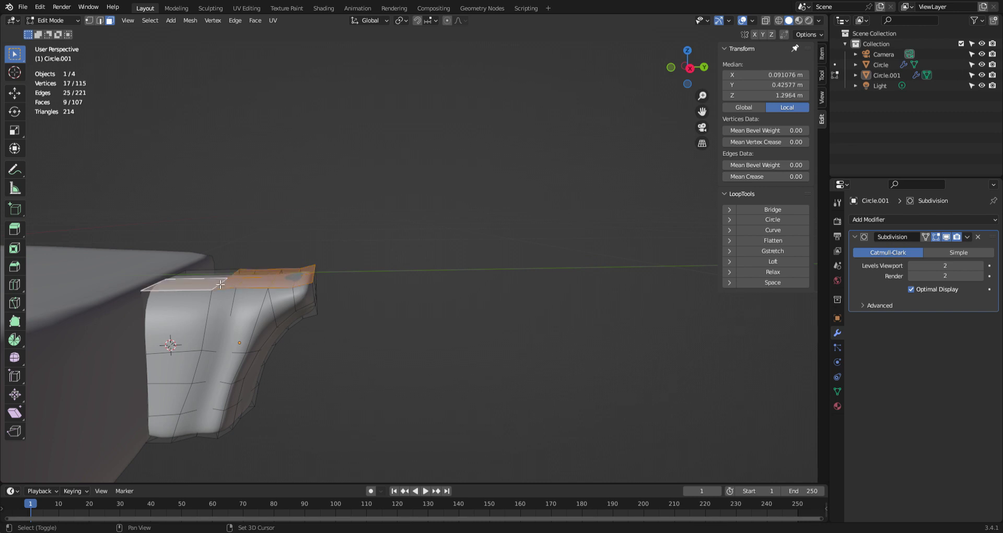
shift+click(221, 276)
key(s)
key(z)
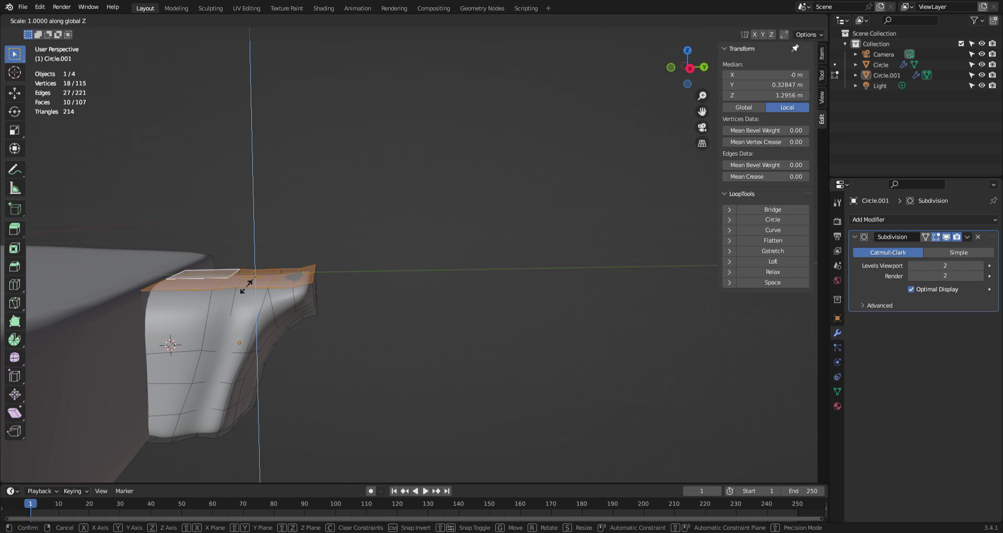
text(0)
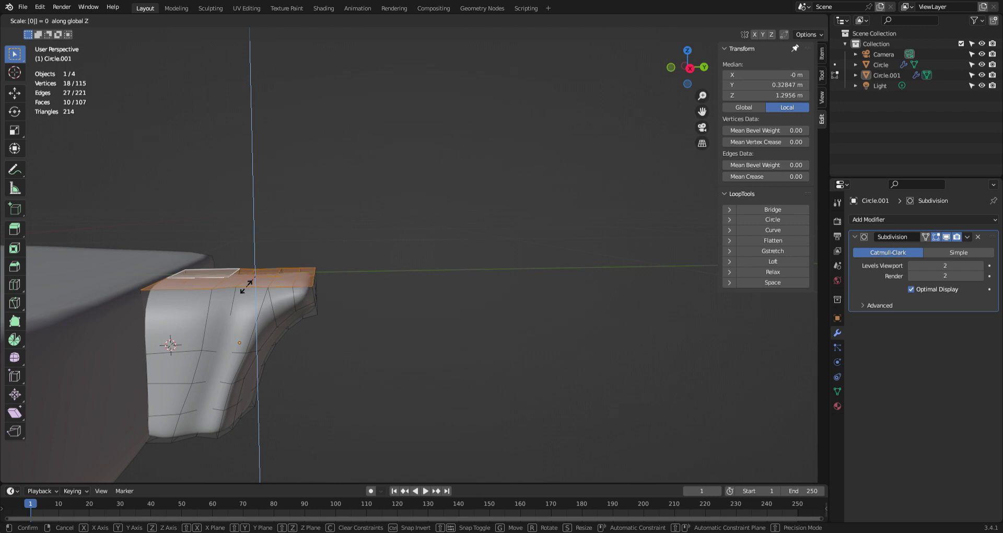
key(Return)
key(Tab)
middle_drag(281, 290, 329, 352)
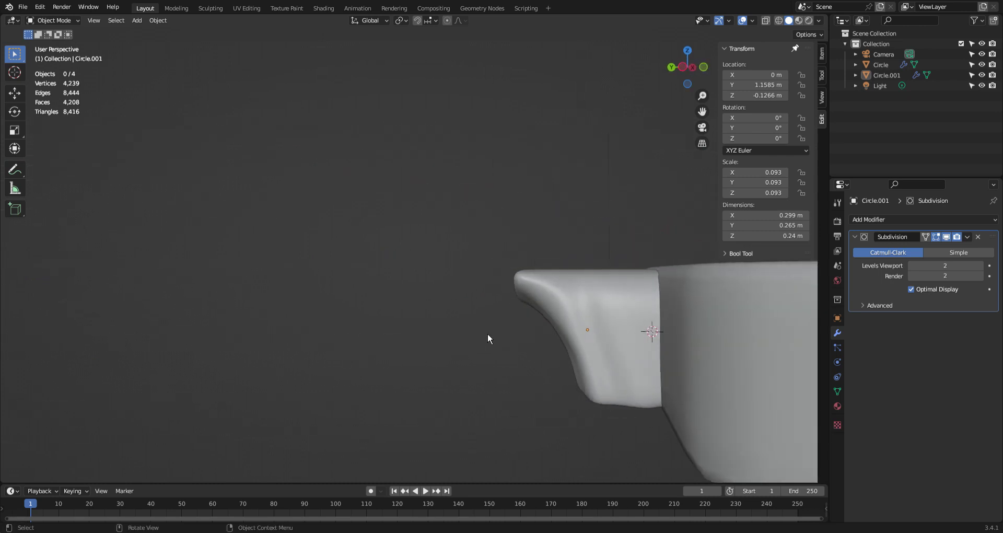
key(Tab)
middle_drag(503, 322, 532, 321)
key(ctrl+r)
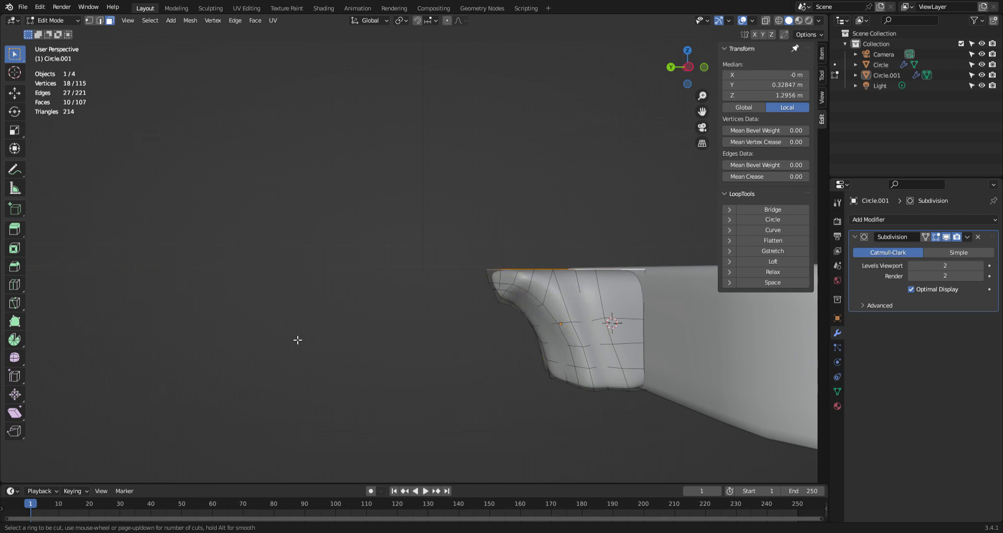
key(Tab)
middle_drag(381, 358, 542, 388)
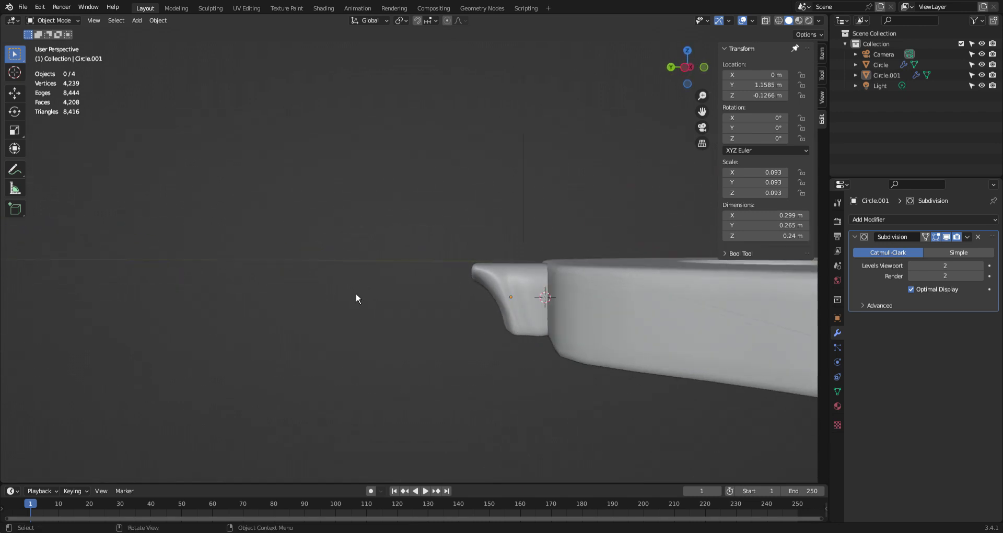
- Select the five faces of the bracket's front tip and view the mesh from the top
middle_drag(356, 294, 477, 315)
key(Tab)
scroll(427, 279, up, 3)
click(437, 262)
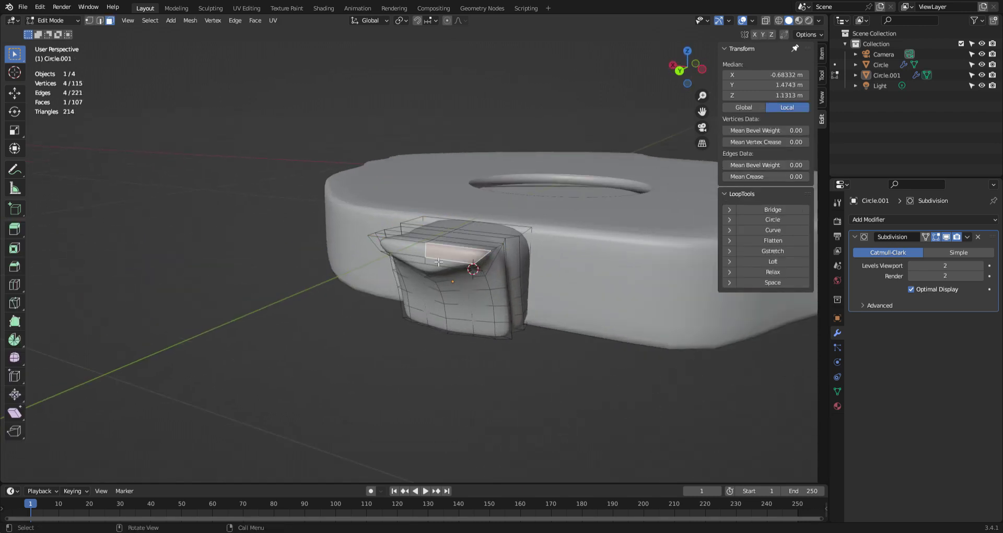
shift+click(434, 272)
shift+click(431, 269)
shift+click(415, 266)
shift+click(420, 251)
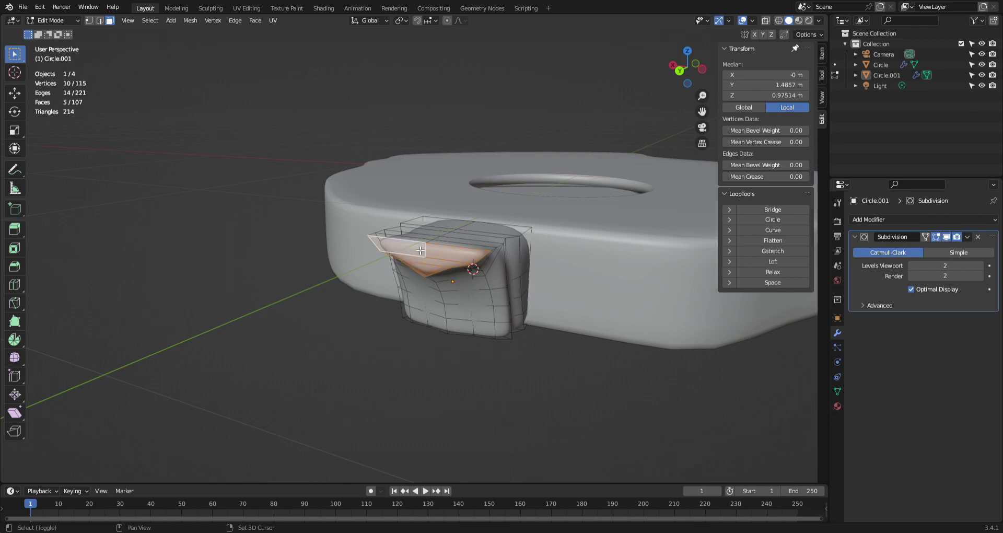
scroll(452, 315, down, 4)
key(KP_7)
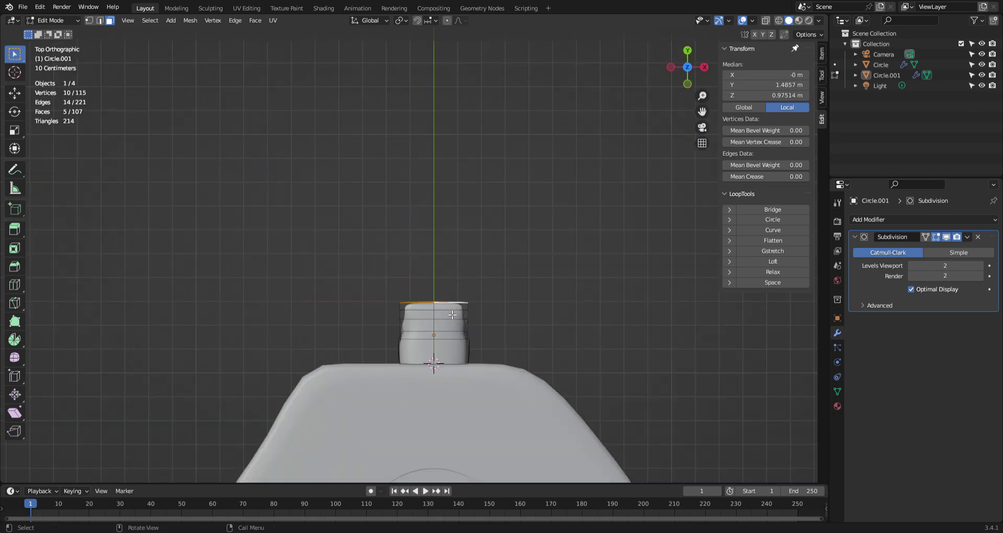
scroll(452, 315, down, 5)
- Try to extrude the five front tip faces about 2.2 m along their normal, and undo the extrusion
key(e)
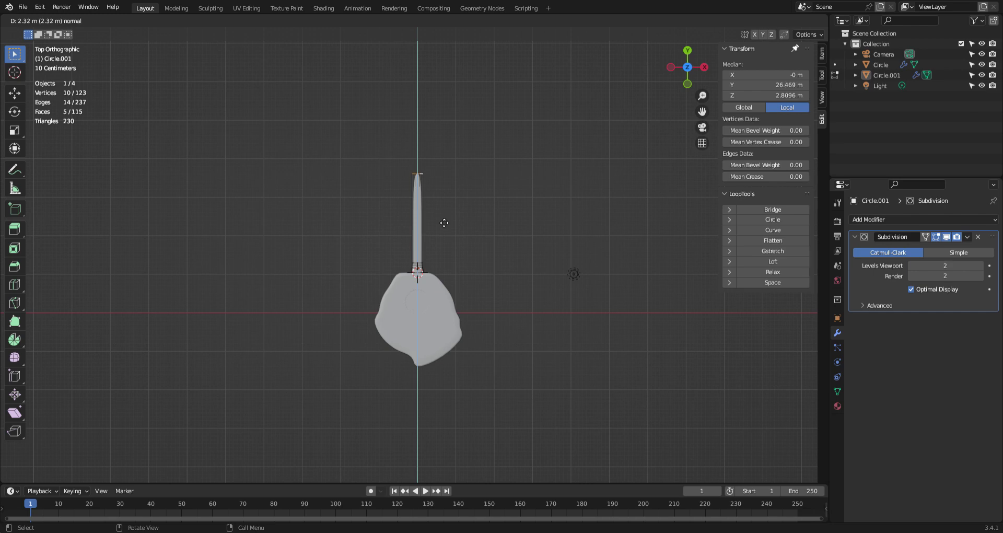
click(443, 226)
middle_drag(443, 226, 360, 186)
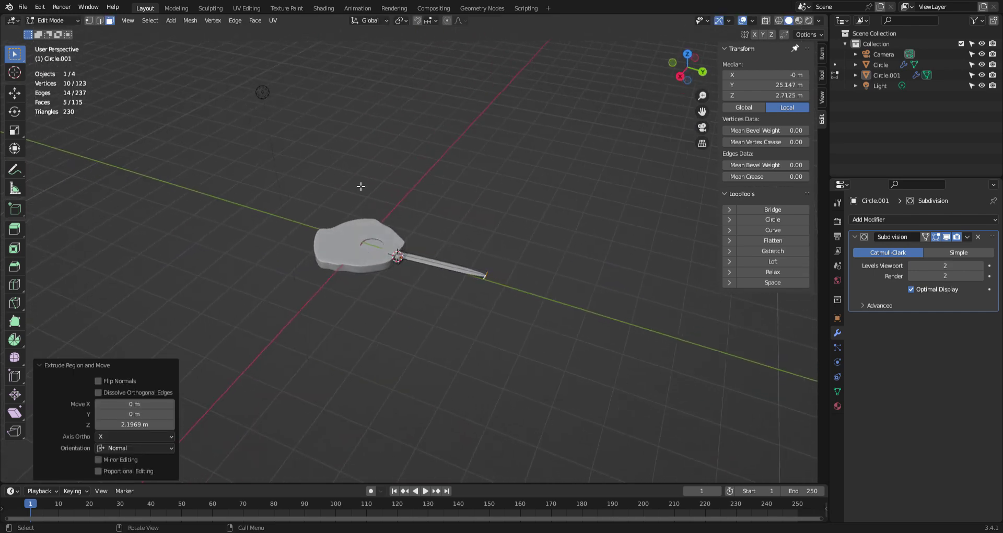
scroll(556, 313, up, 2)
key(KP_3)
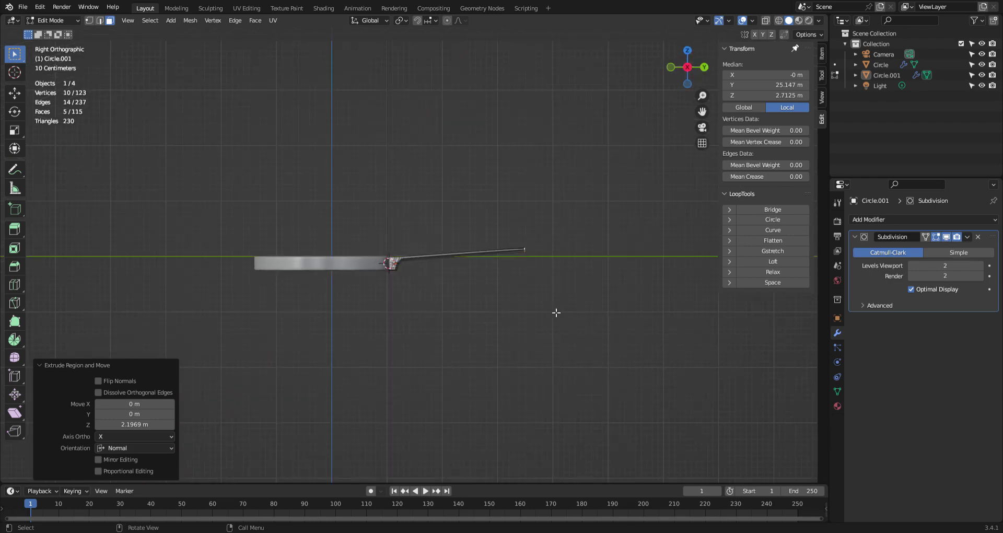
key(ctrl+z)
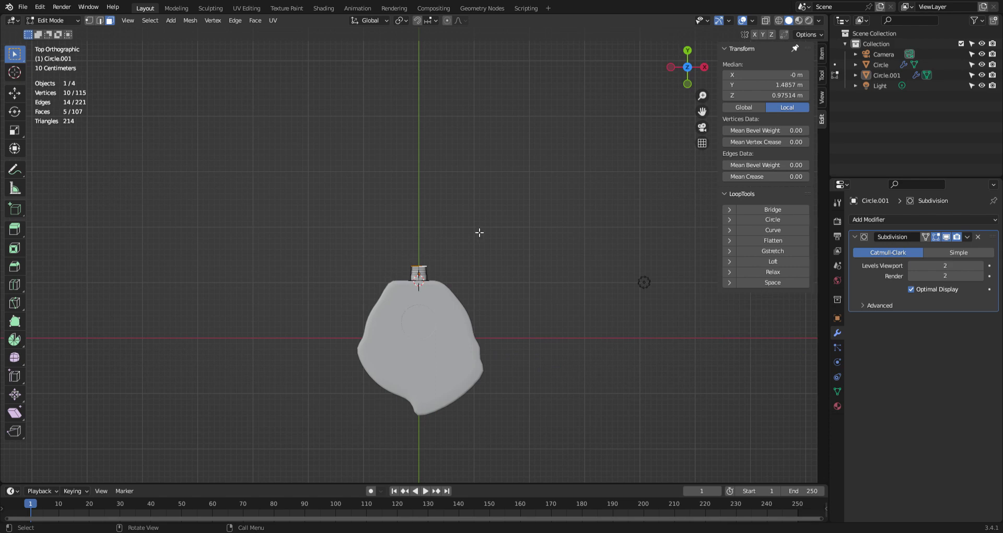
- Move the five front tip faces about 2.17 m along Y to stretch the bracket into a long arm
key(e)
key(y)
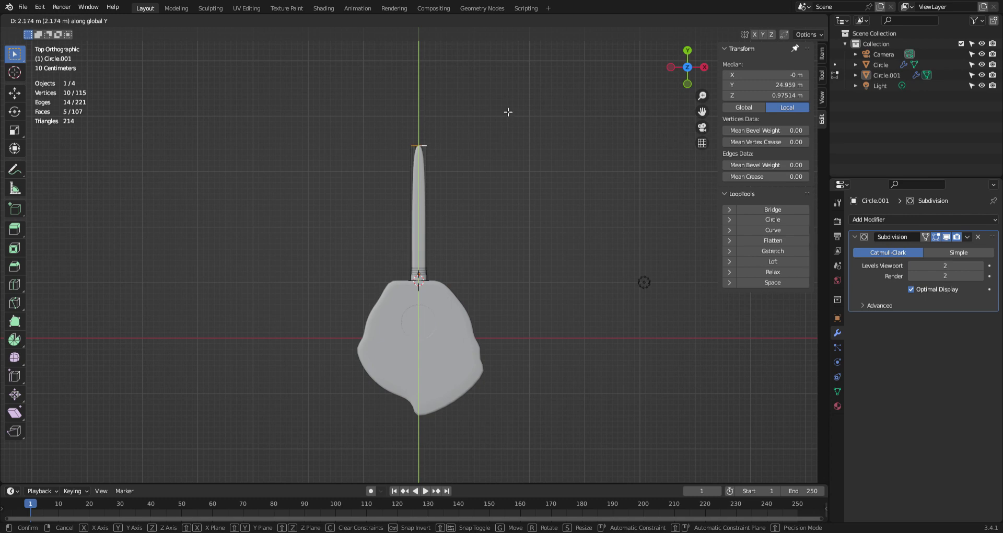
click(508, 112)
middle_drag(507, 112, 474, 245)
middle_drag(600, 309, 464, 294)
key(KP_3)
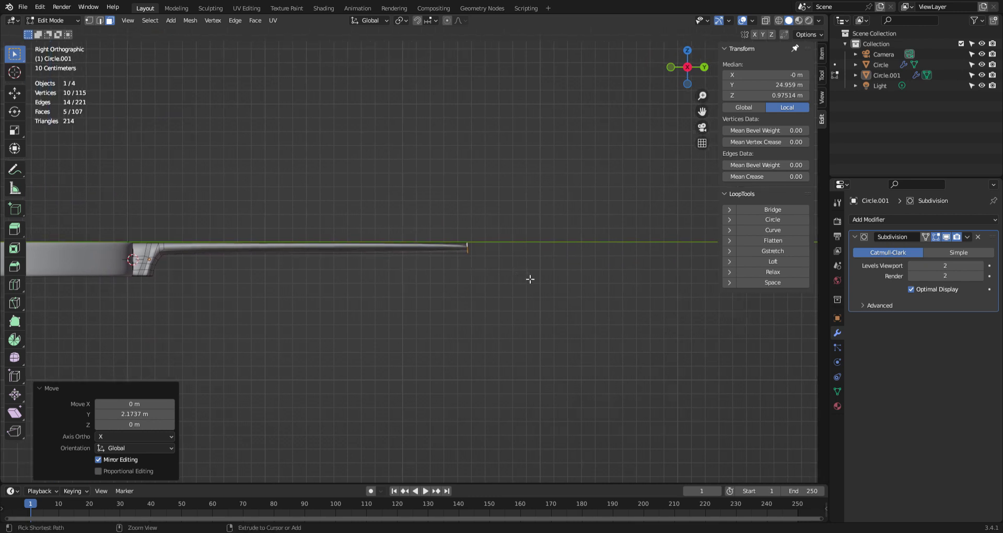
- Extrude the arm's end faces outward and downward as an angled segment, and slide a new edge loop close to the bend
ctrl+right_click(530, 279)
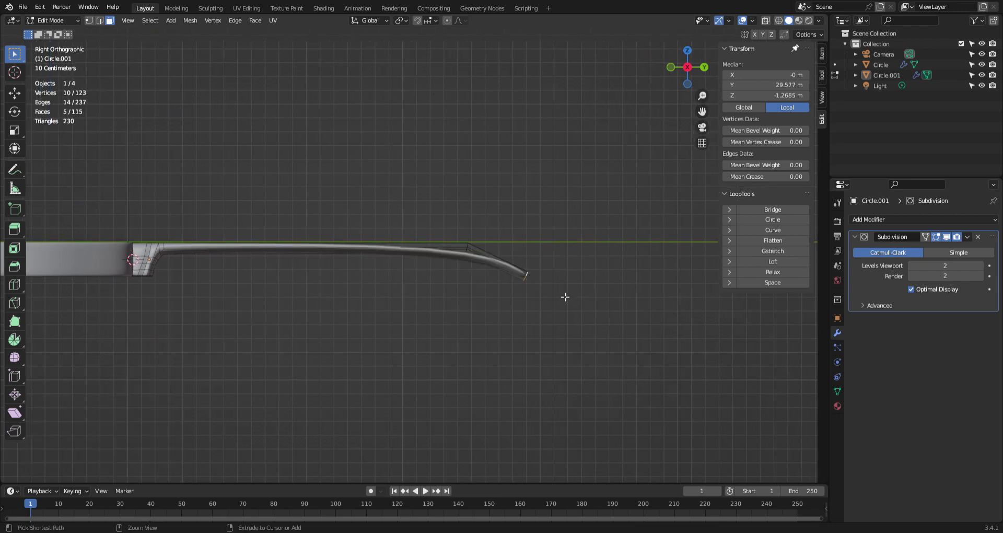
key(ctrl+r)
click(412, 260)
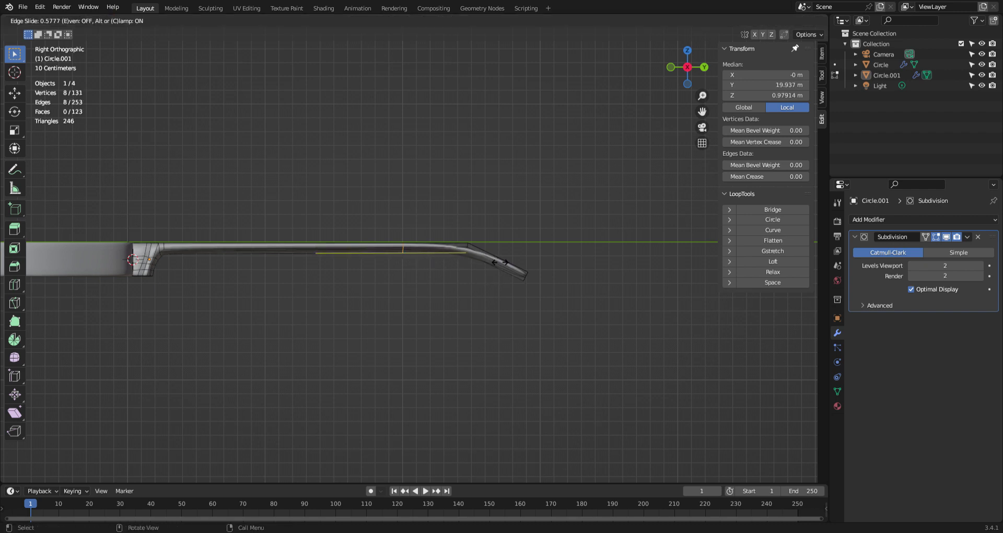
click(555, 259)
key(Tab)
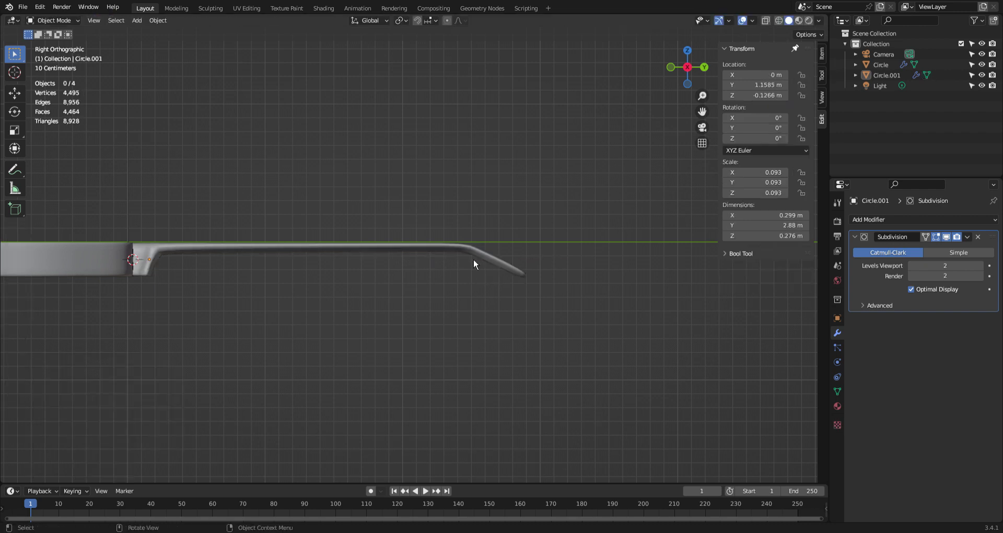
middle_drag(473, 258, 555, 315)
key(Tab)
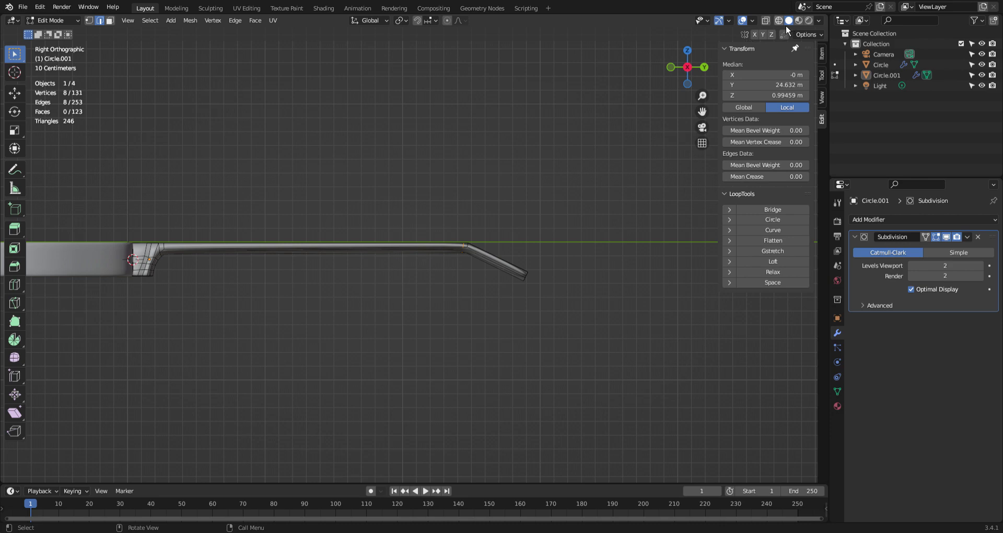
- In wireframe display, select the arm's end faces and flare them by scaling about 2.72 along X
key(shift+z)
drag(562, 227, 506, 317)
alt+middle_drag(582, 320, 464, 360)
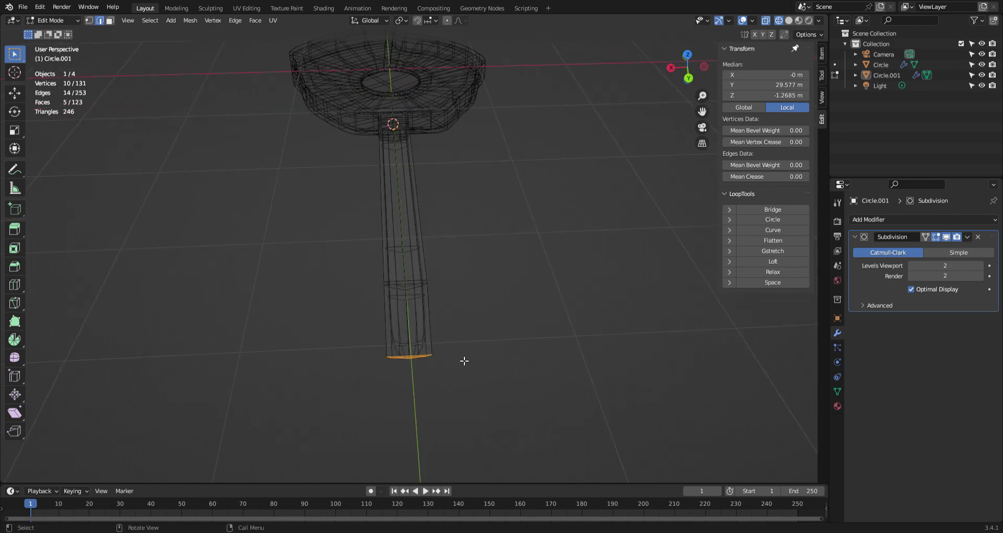
key(s)
key(x)
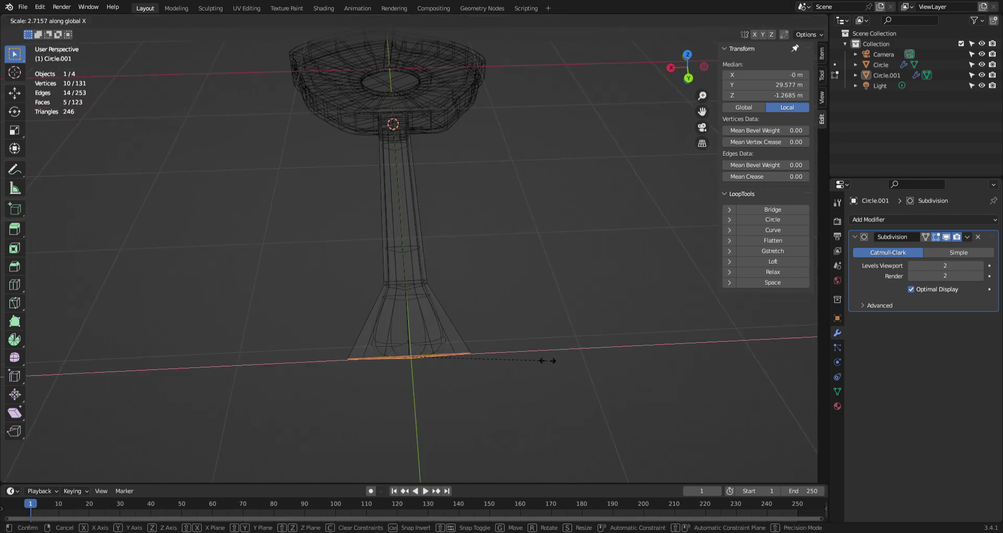
click(548, 360)
key(Tab)
key(alt+a)
middle_drag(548, 360, 646, 313)
key(Tab)
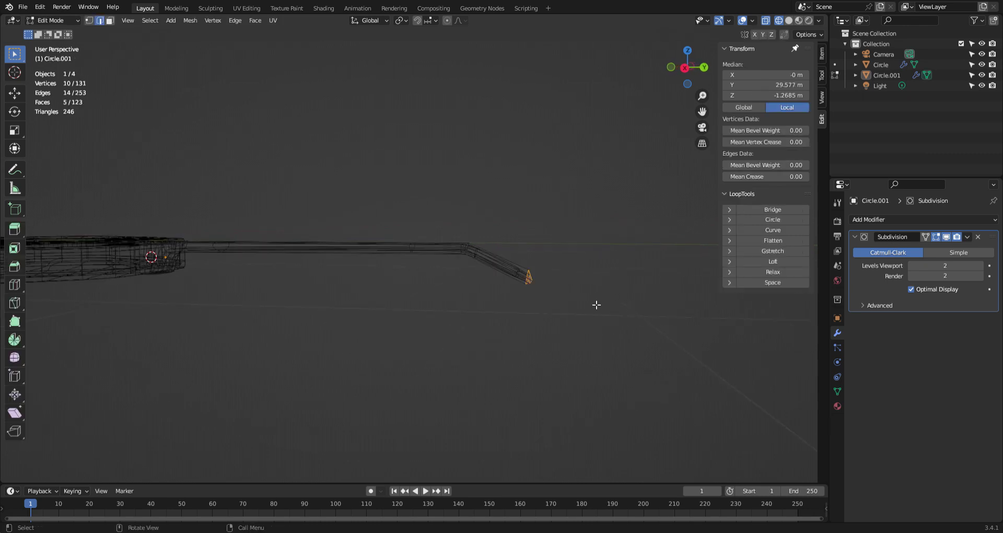
- Move the flared end faces about 0.171 m along Y and -0.118 m along Z, and return to solid shading
key(KP_3)
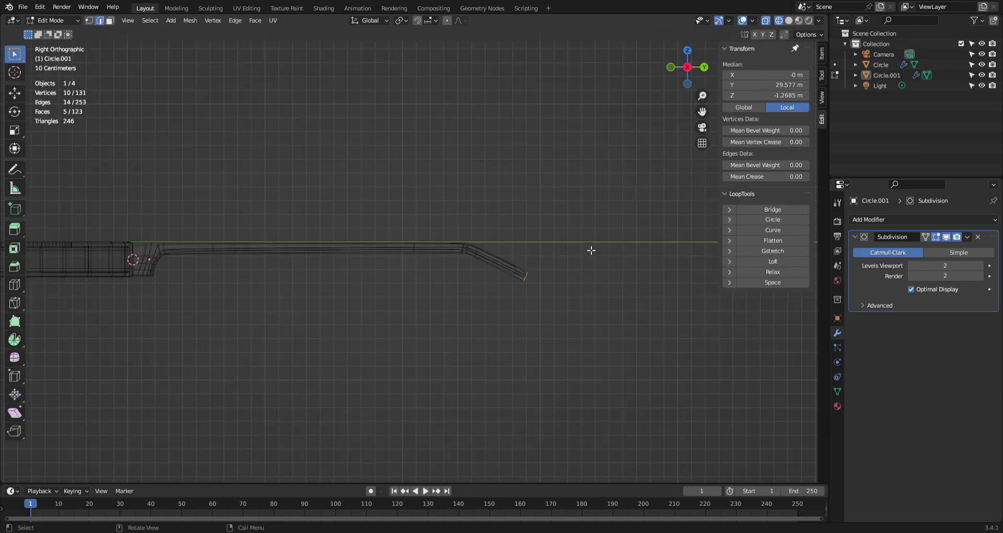
key(g)
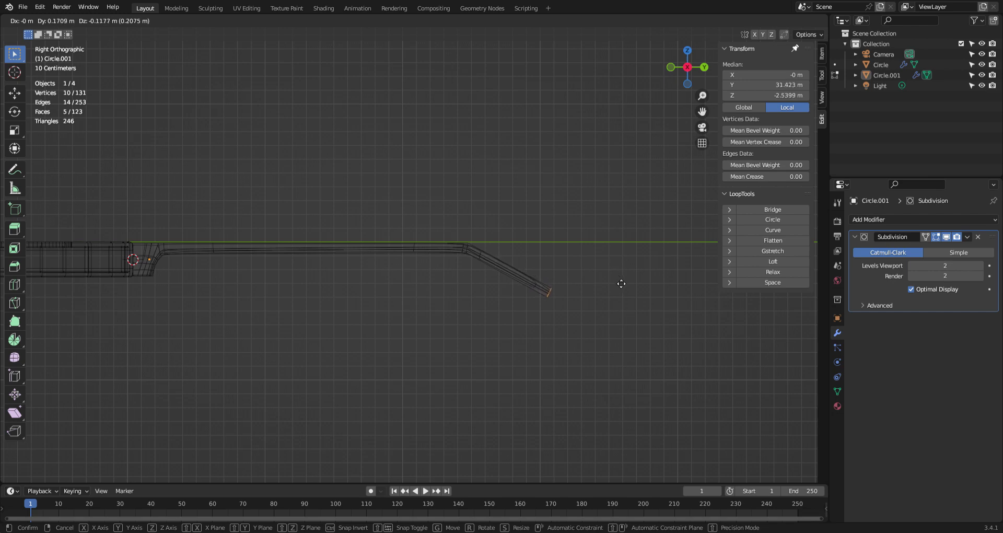
click(621, 283)
key(Tab)
middle_drag(623, 305, 338, 320)
key(Tab)
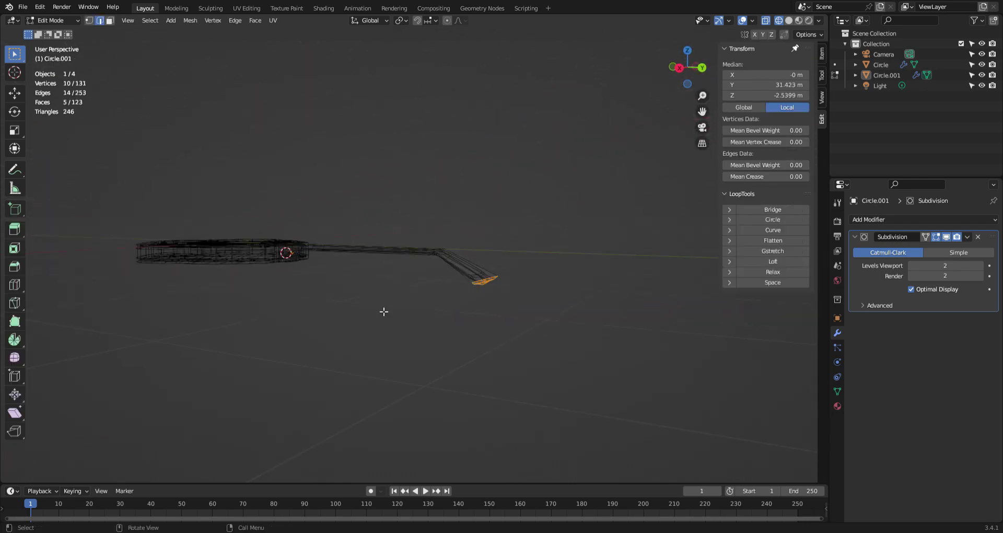
key(Tab)
click(392, 315)
click(788, 21)
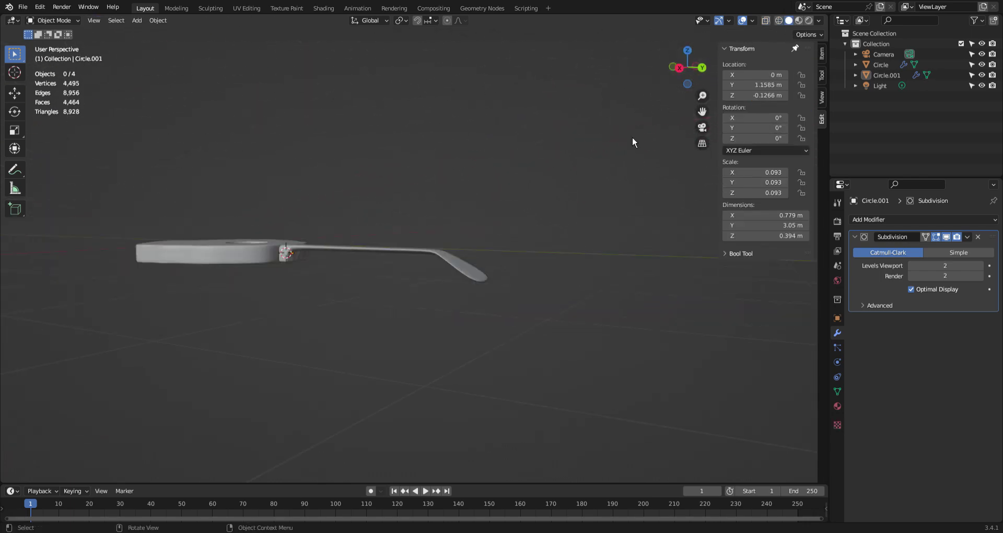
- Select the six top faces running along the long arm and its flared end
mouse_move(632, 136)
middle_down()
mouse_move(543, 214)
mouse_move(427, 228)
mouse_move(355, 190)
mouse_move(389, 213)
mouse_move(390, 240)
mouse_move(377, 221)
mouse_move(416, 259)
mouse_move(517, 233)
mouse_move(559, 286)
middle_up()
key(Tab)
key(3)
click(371, 293)
shift+click(401, 286)
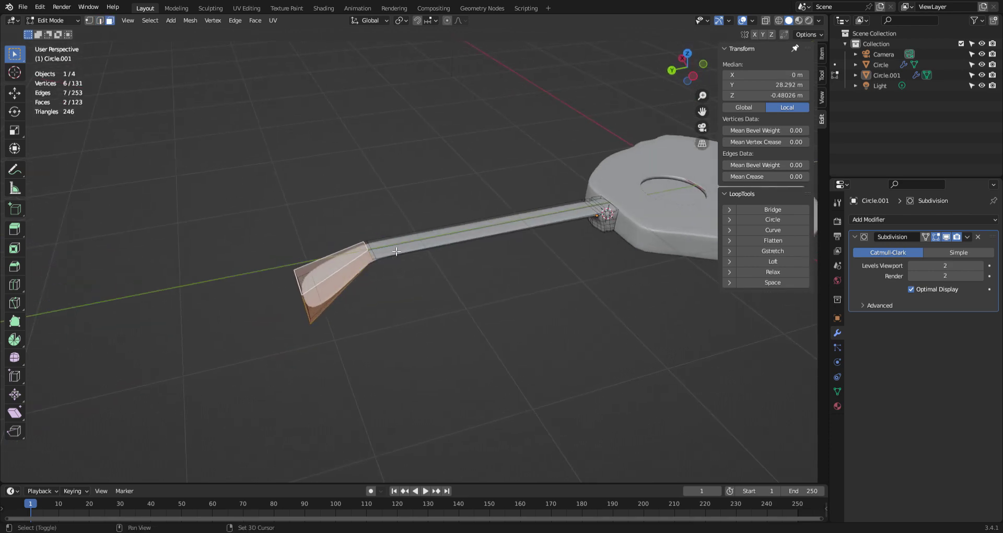
shift+click(399, 242)
shift+click(395, 252)
shift+click(370, 250)
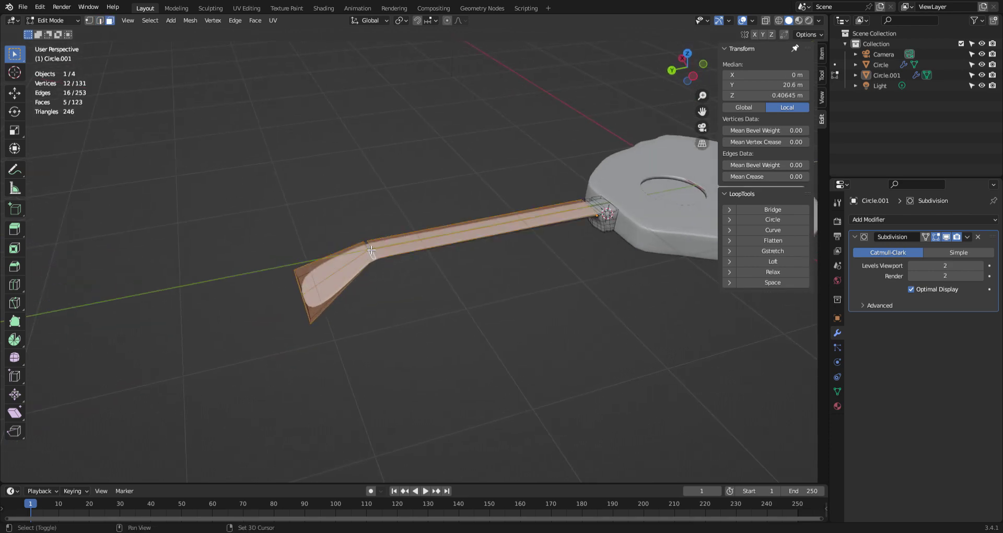
shift+middle_drag(547, 255, 398, 288)
scroll(398, 287, up, 3)
shift+middle_drag(536, 268, 430, 303)
middle_drag(530, 234, 422, 218)
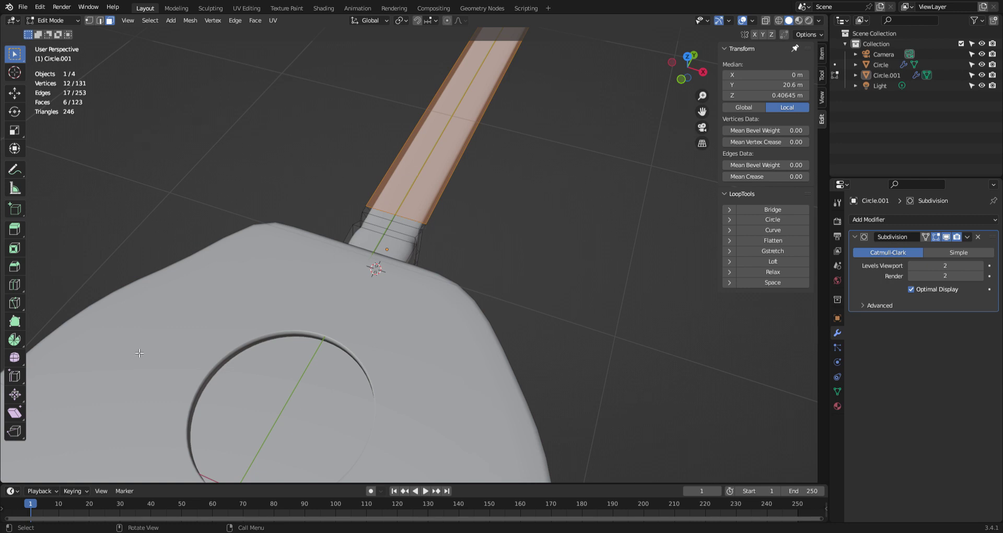
- Add the eight top faces of the bracket between the arm and the rounded body to the selection
shift+click(407, 222)
shift+click(405, 230)
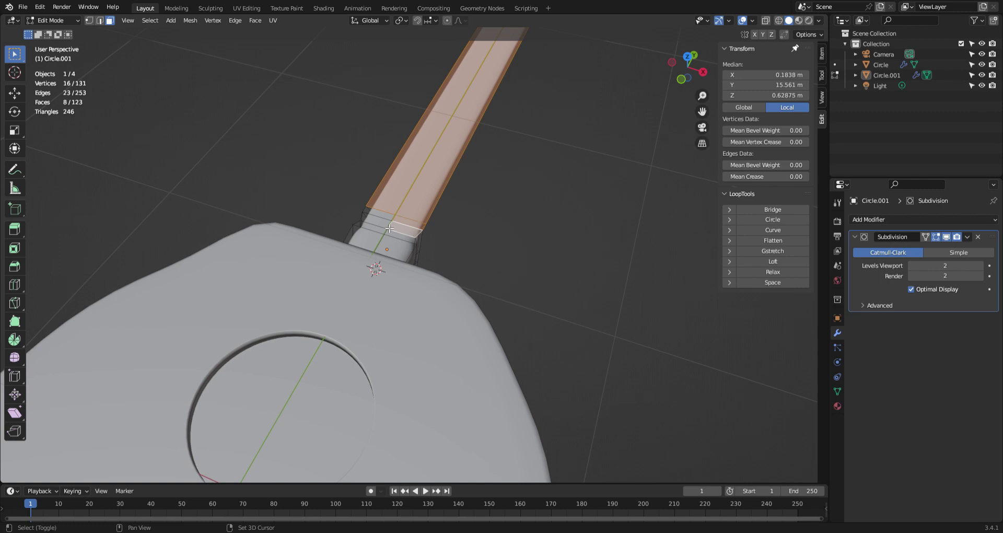
shift+click(388, 225)
shift+click(388, 217)
shift+click(396, 241)
shift+click(388, 237)
shift+click(381, 236)
shift+click(374, 241)
middle_drag(516, 253, 440, 252)
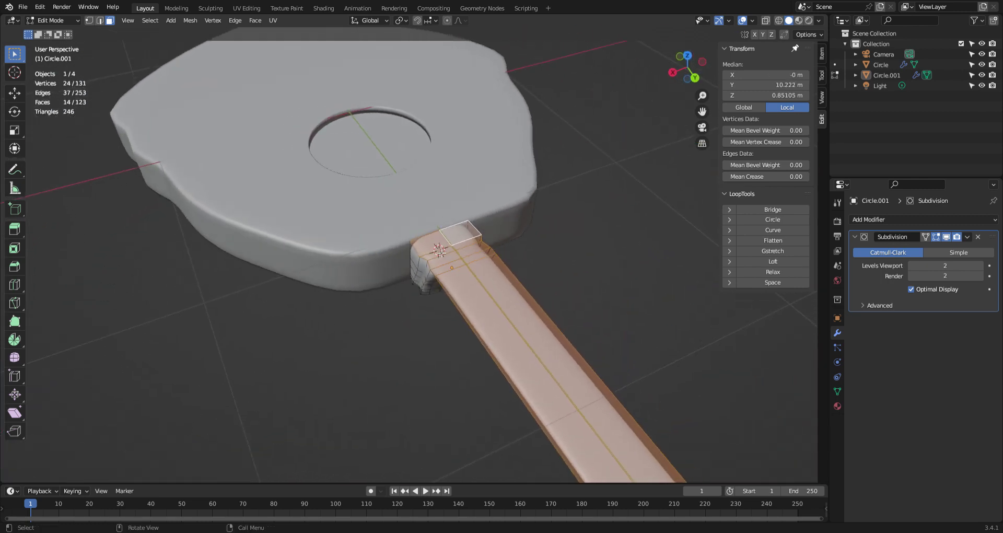
middle_drag(501, 262, 522, 350)
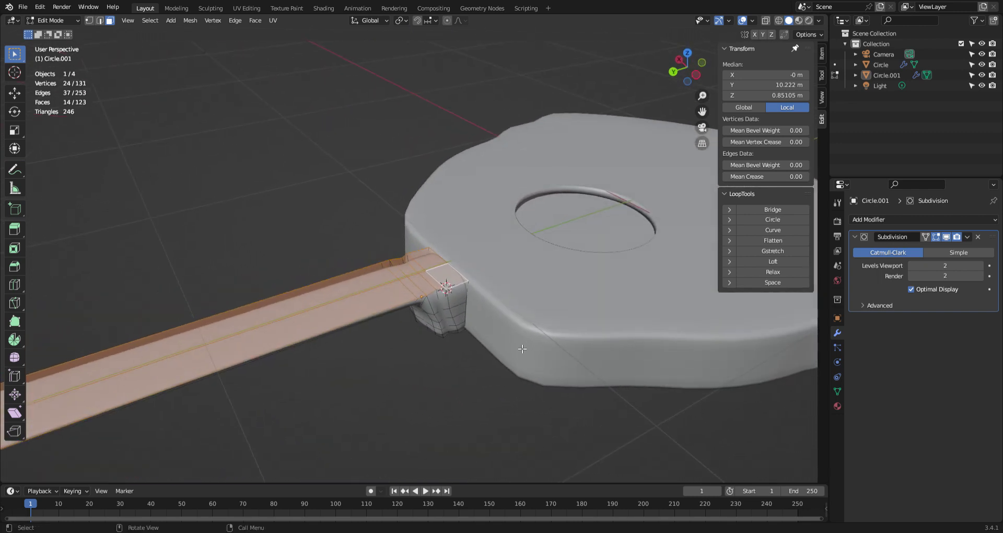
- Inset the fourteen selected top faces by about 0.25 m with Boundary off
key(i)
key(b)
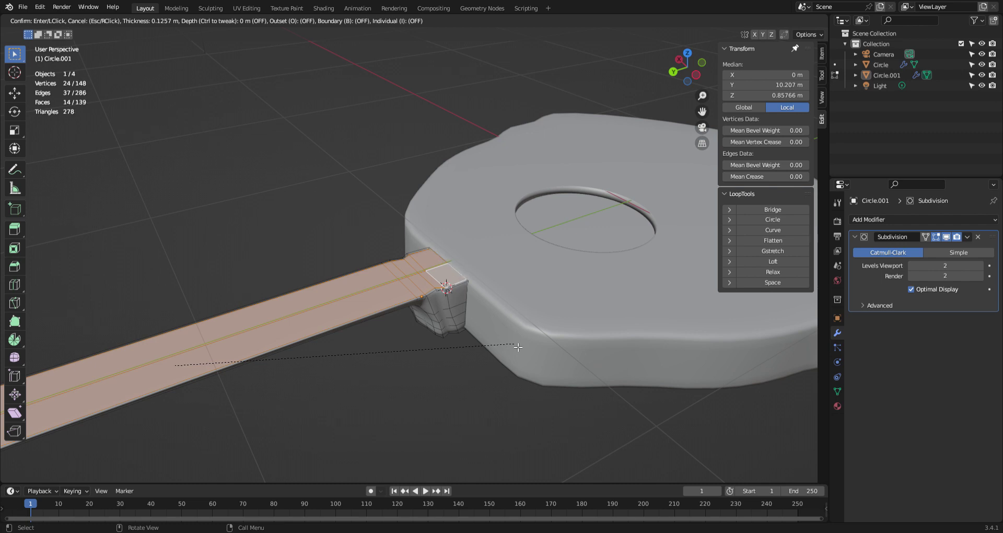
click(514, 344)
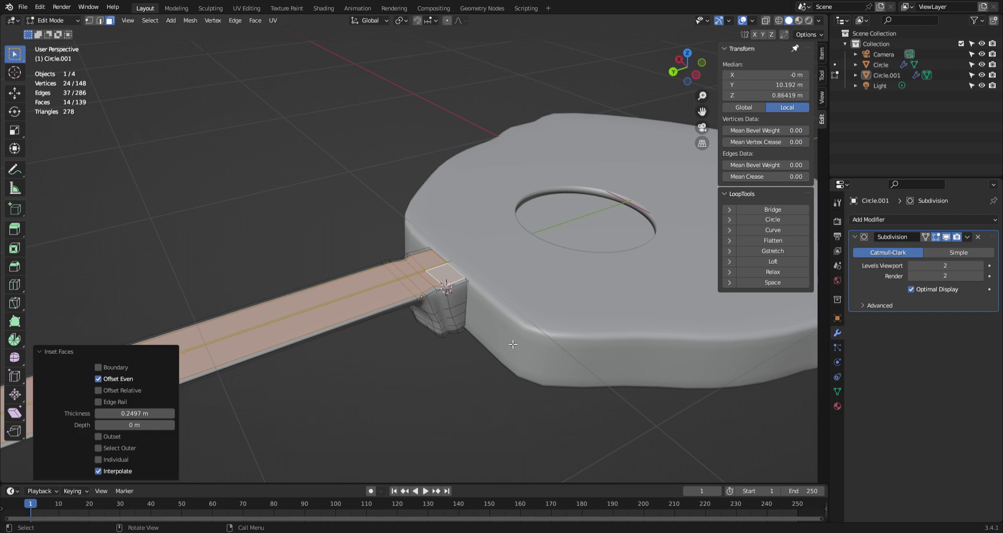
- Extrude the fourteen inset top faces slightly upward to form a raised strip along the arm and bracket
key(e)
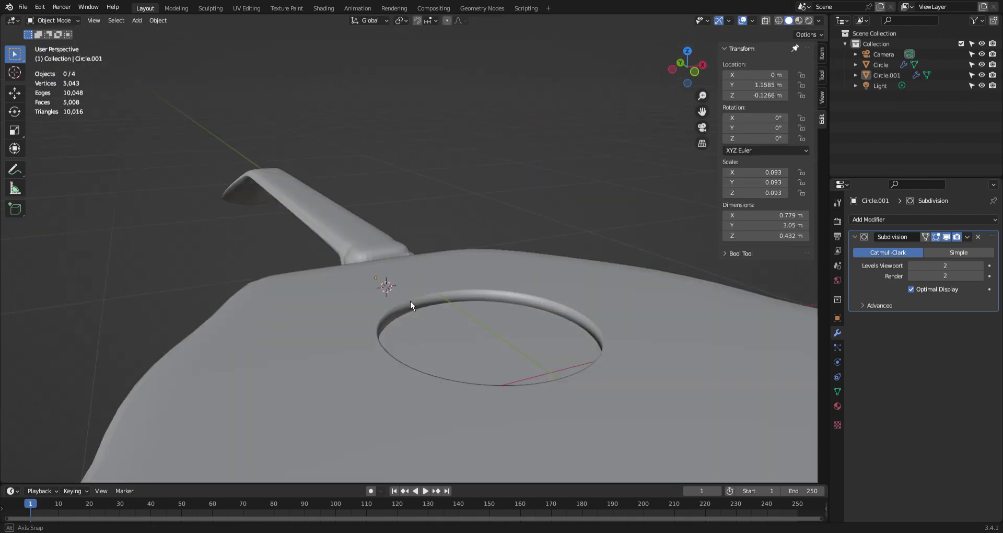
middle_drag(410, 300, 384, 315)
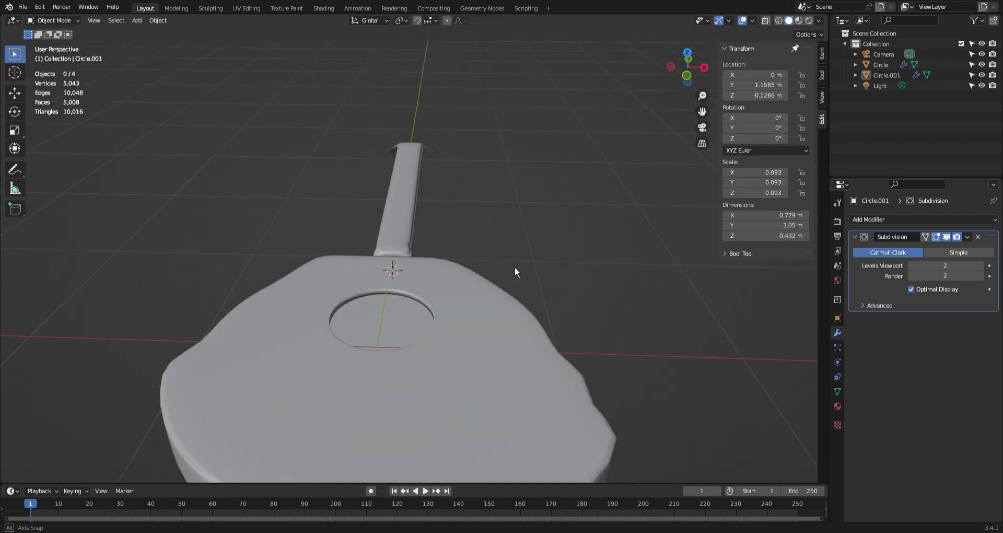
middle_drag(515, 268, 304, 232)
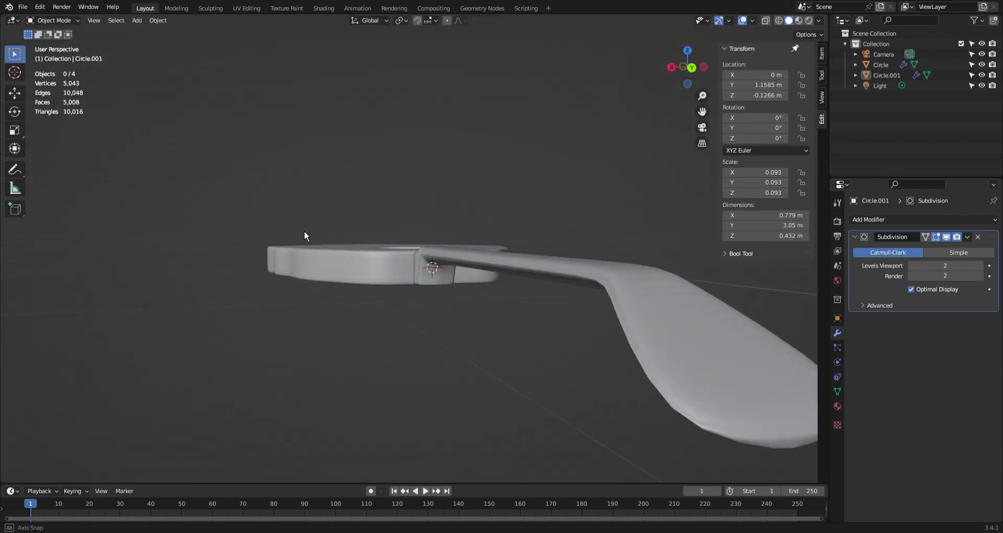
scroll(305, 230, down, 4)
middle_drag(391, 245, 495, 283)
- Set the arm's Subdivision viewport level to 3
click(525, 282)
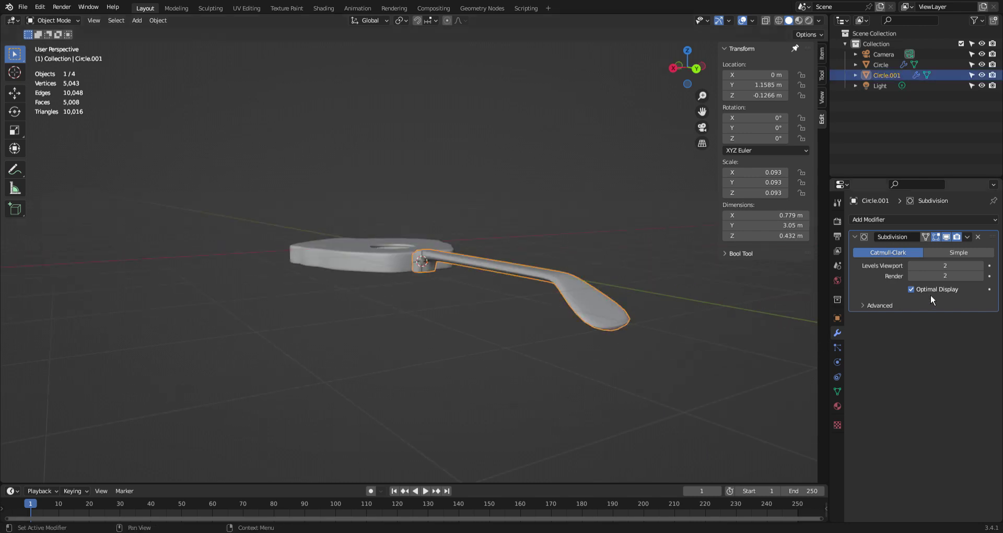
click(980, 265)
key(Tab)
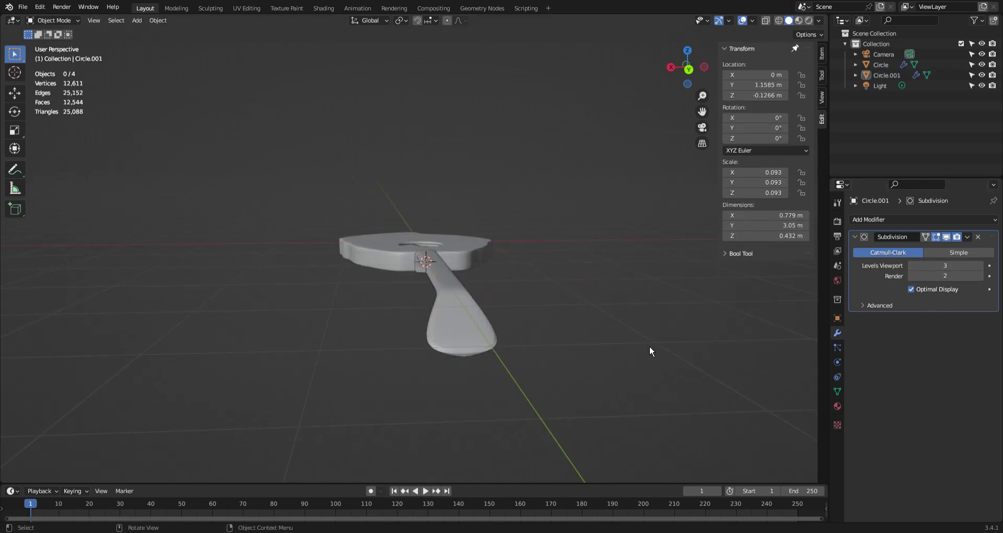
- Extrude the two end faces of the raised top strip about 0.503 m over the body to the round hole
middle_drag(580, 363, 504, 287)
scroll(438, 282, up, 4)
scroll(437, 279, up, 3)
key(Tab)
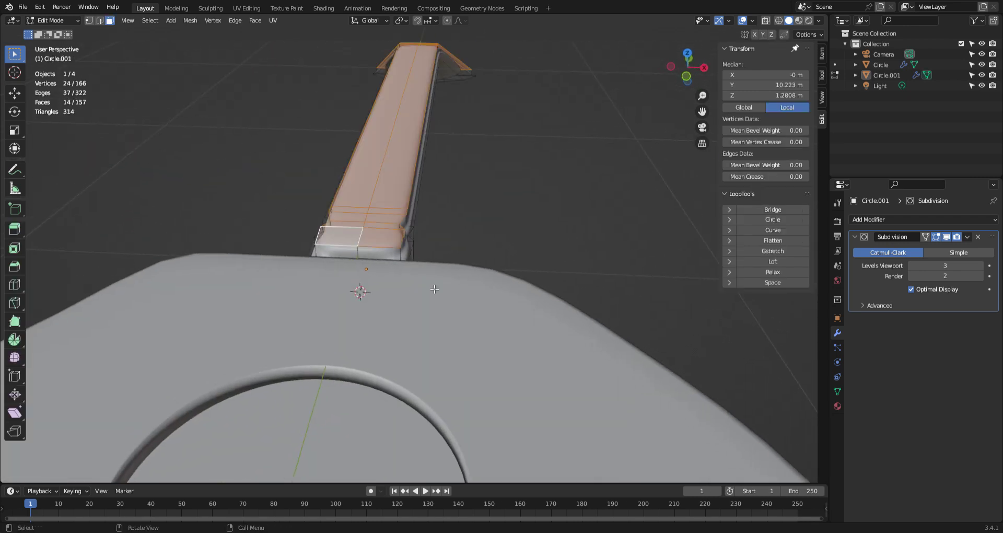
click(368, 259)
shift+click(342, 259)
scroll(446, 303, down, 3)
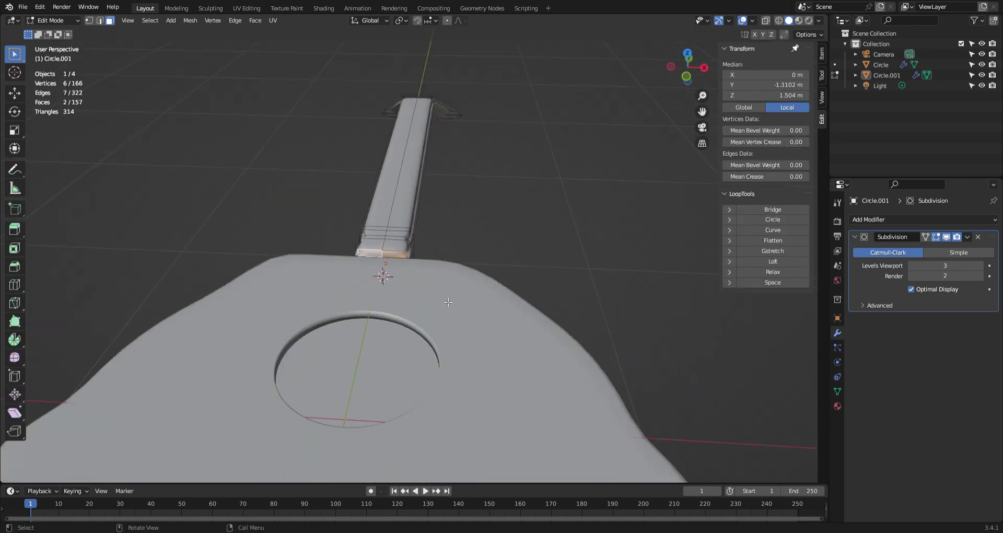
middle_drag(448, 302, 355, 297)
key(e)
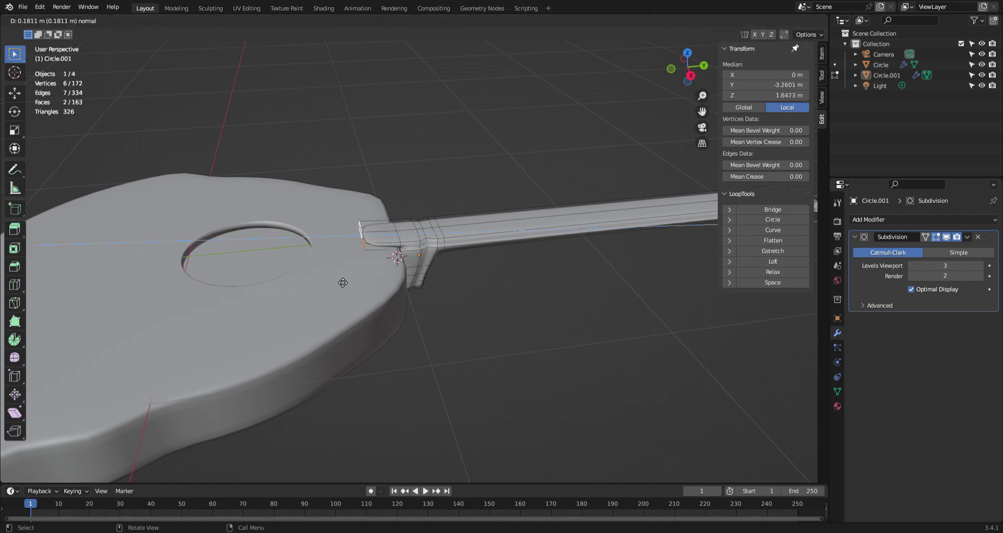
click(282, 294)
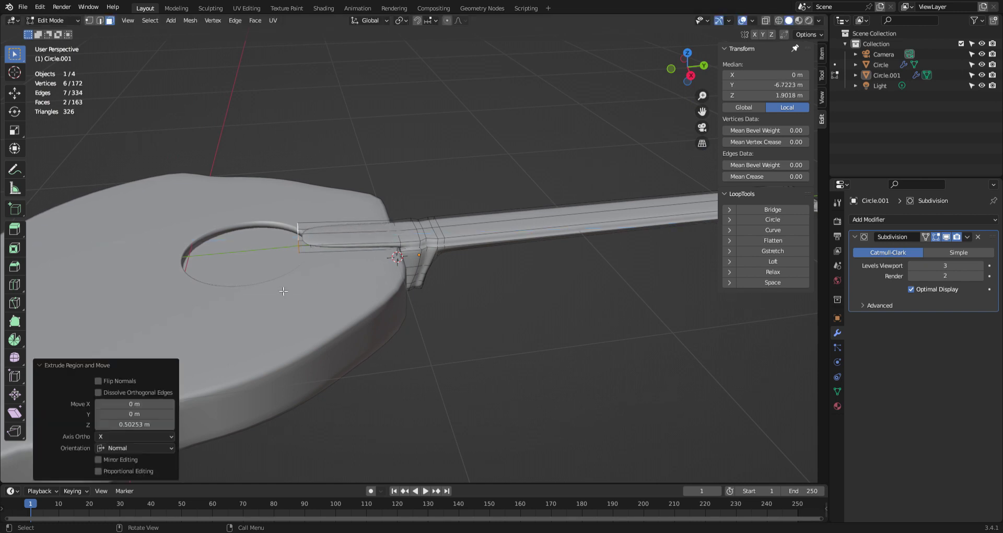
- Move the extruded end of the strip -0.0422 m along Z, closer to the body's top surface
middle_drag(280, 287, 314, 239)
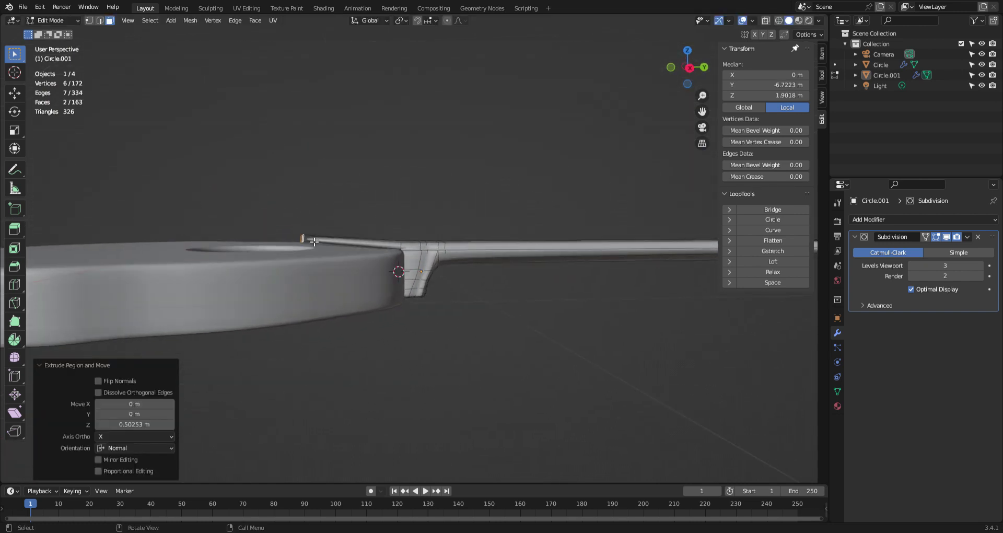
key(KP_3)
key(g)
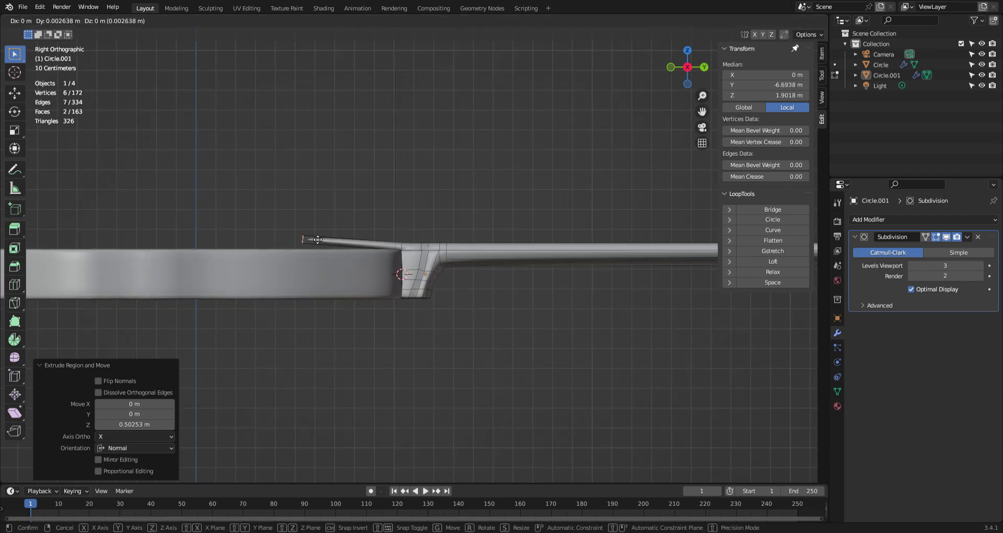
key(z)
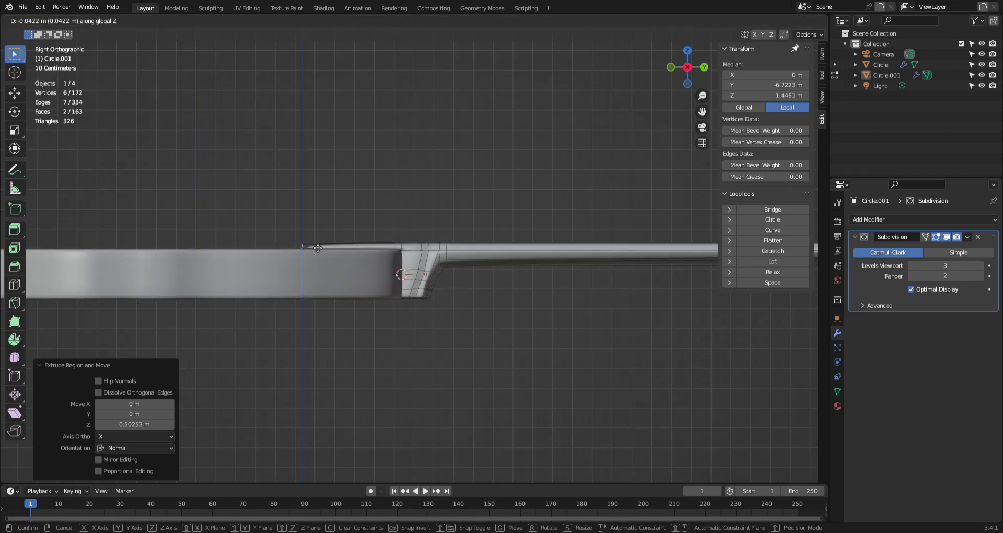
click(316, 246)
- Add an edge loop across the extruded strip and slide it close to the end at the round hole
middle_drag(316, 247, 337, 243)
key(g)
key(g)
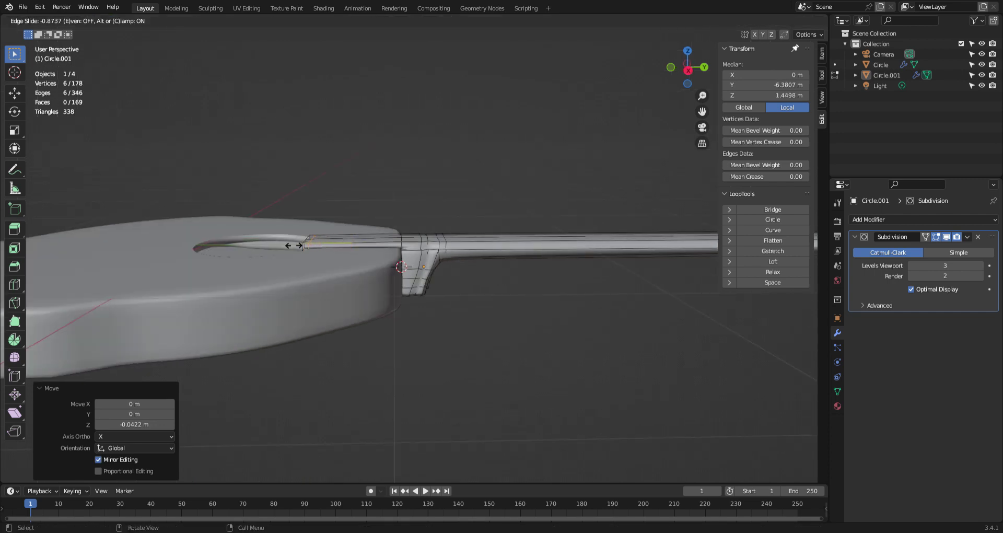
click(297, 247)
key(Tab)
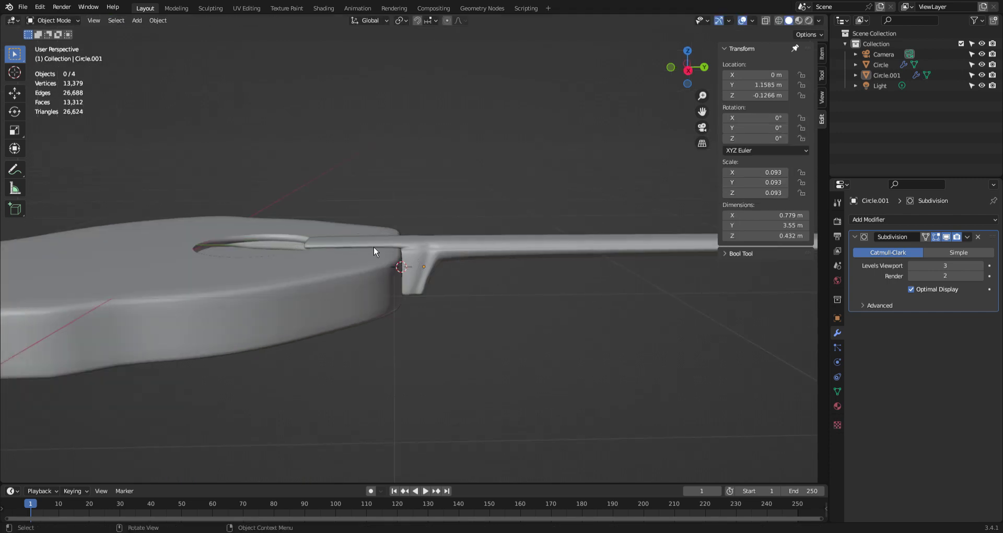
- Add an edge loop around the bracket and slide it close to the side that touches the body
middle_drag(374, 246, 506, 251)
scroll(466, 293, down, 3)
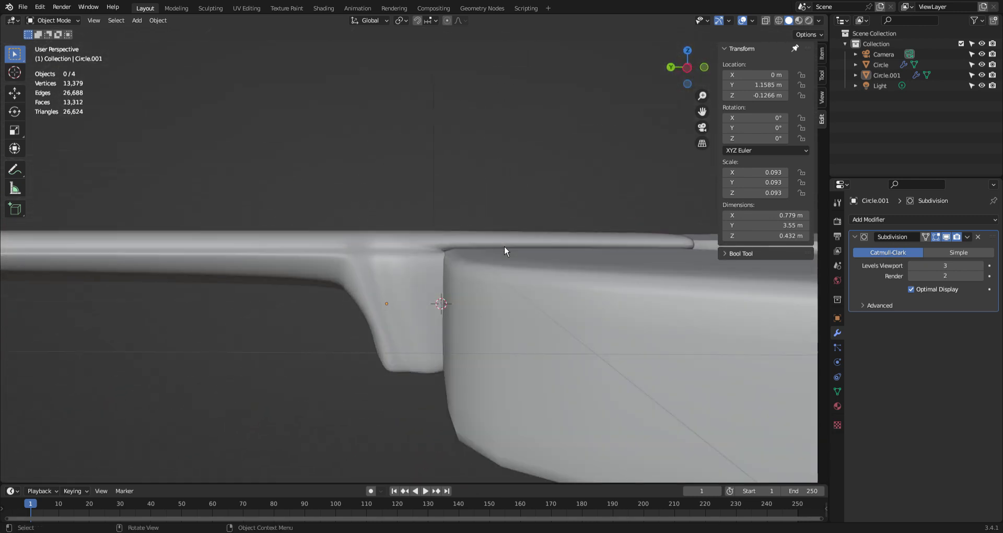
key(Tab)
key(Tab)
middle_drag(408, 246, 412, 265)
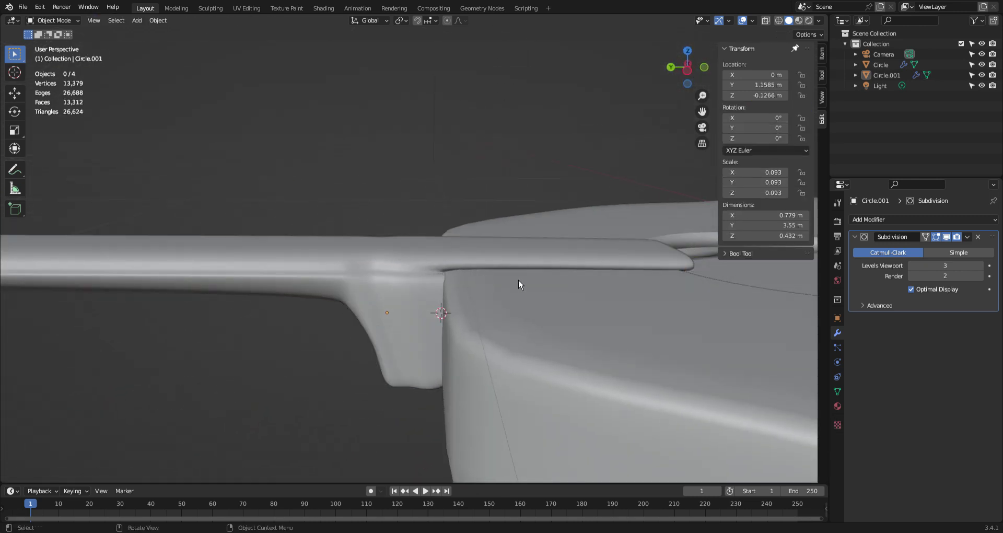
key(Tab)
key(ctrl+r)
click(436, 271)
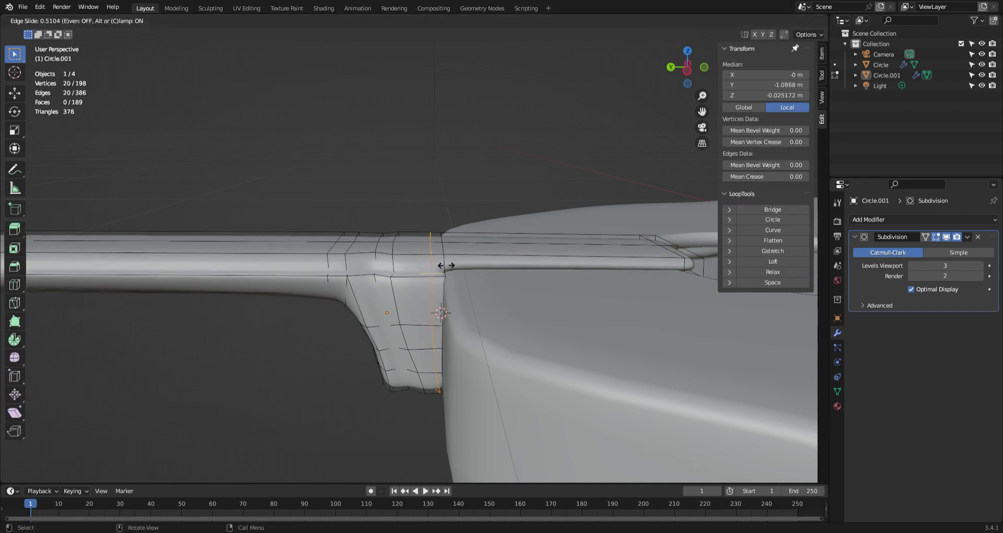
click(452, 265)
- Examine the arm's fit and proportions on the body from several angles and distances
key(Tab)
middle_drag(492, 299, 350, 342)
scroll(360, 286, down, 3)
scroll(407, 300, down, 3)
middle_drag(421, 292, 210, 322)
scroll(407, 300, up, 4)
key(Tab)
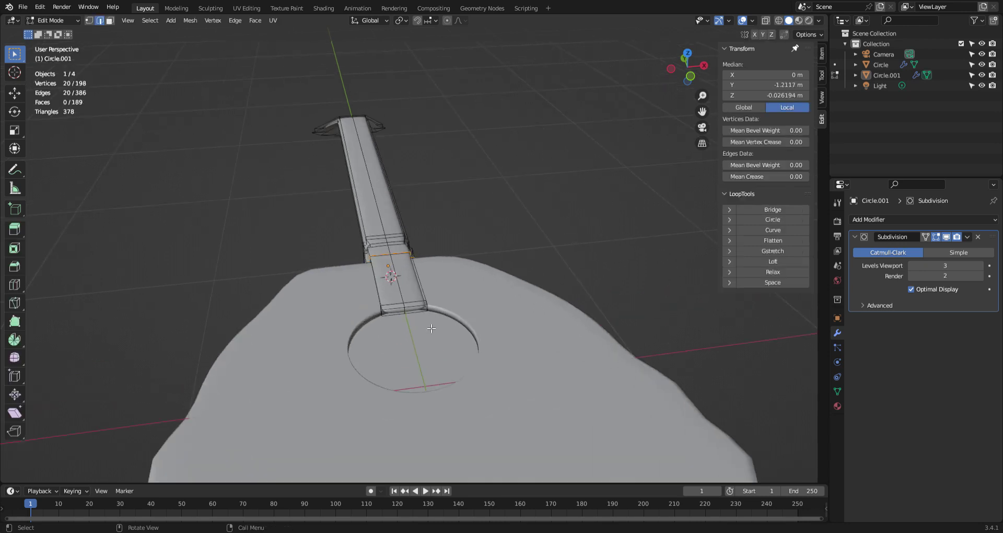
scroll(431, 332, up, 2)
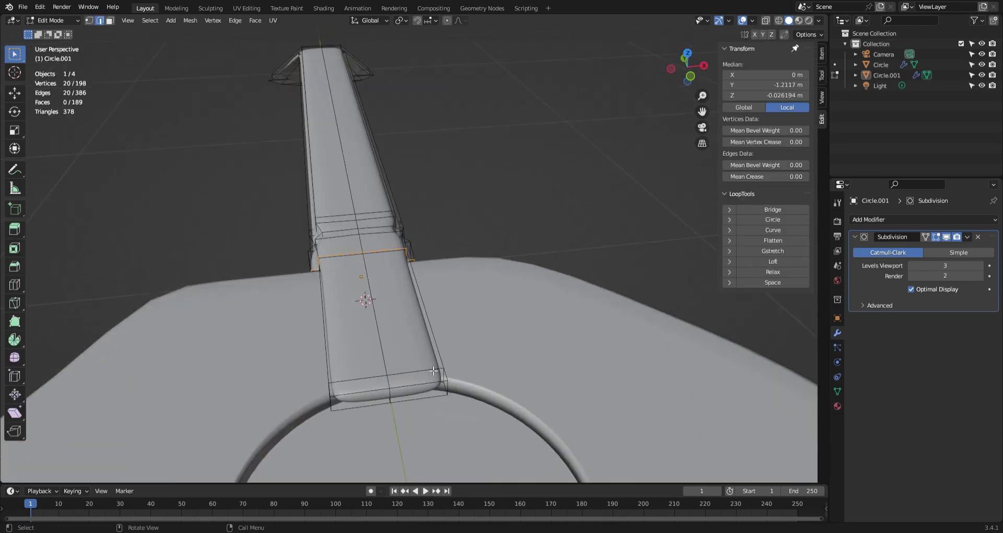
scroll(471, 369, down, 4)
middle_drag(468, 360, 441, 334)
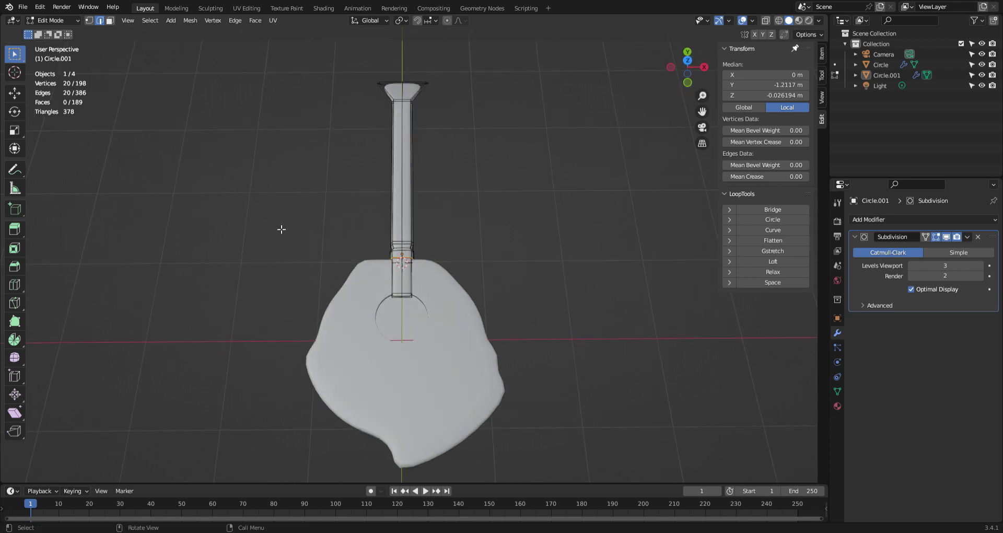
middle_drag(282, 229, 346, 253)
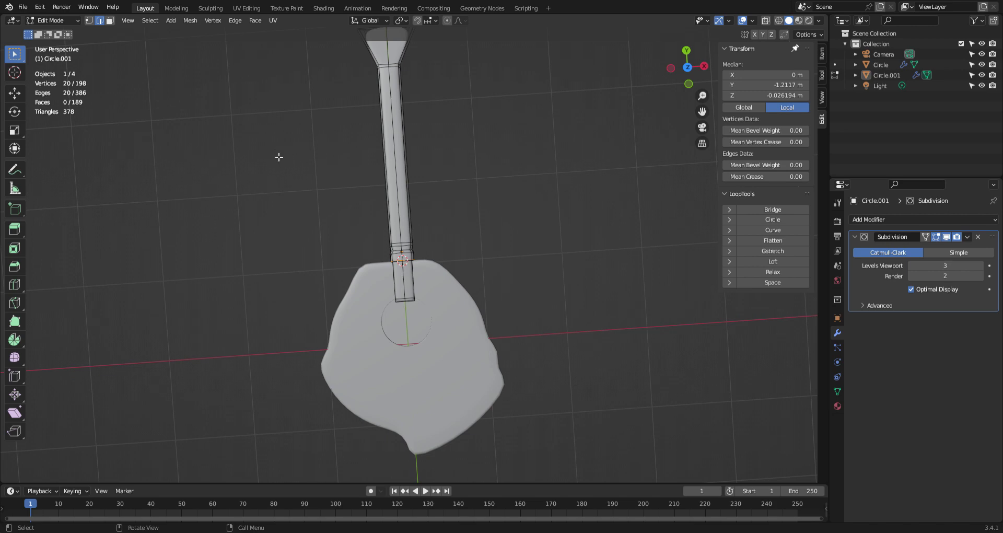
scroll(279, 169, down, 3)
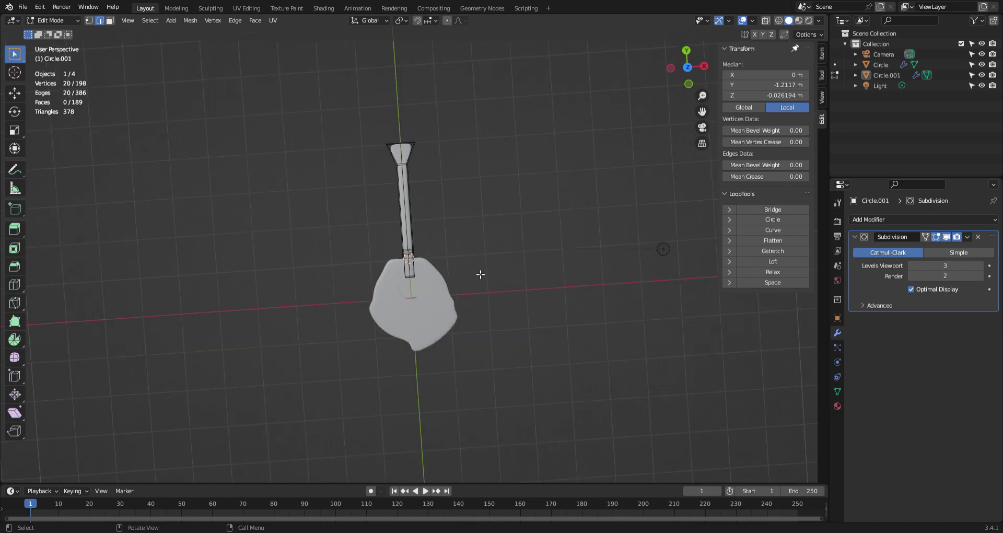
middle_drag(427, 271, 488, 286)
key(Tab)
scroll(488, 286, up, 3)
key(Tab)
middle_drag(377, 310, 477, 325)
- Select all twelve vertices at the strip's hole end, including hidden ones, and move them about 0.06 m along Y
key(KP_3)
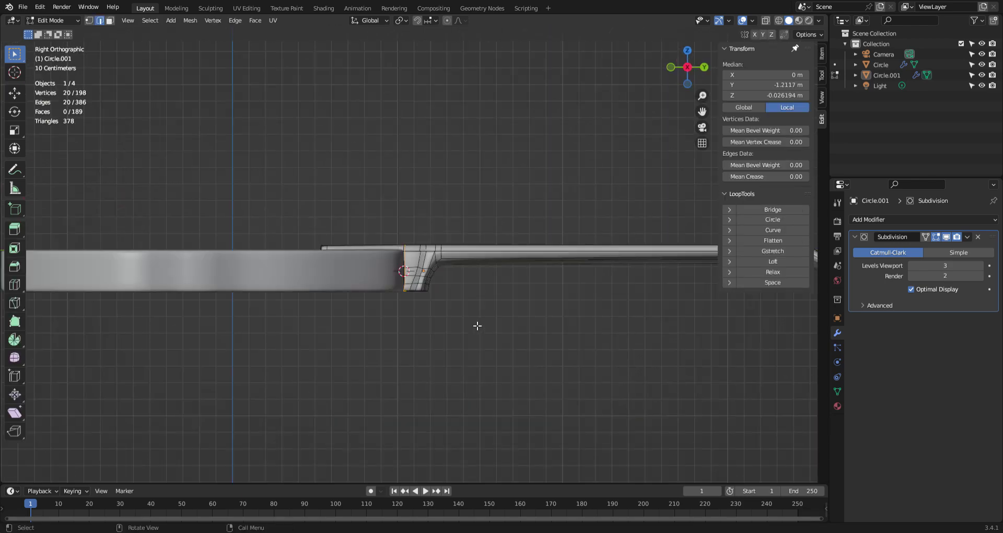
key(KP_7)
scroll(475, 320, up, 3)
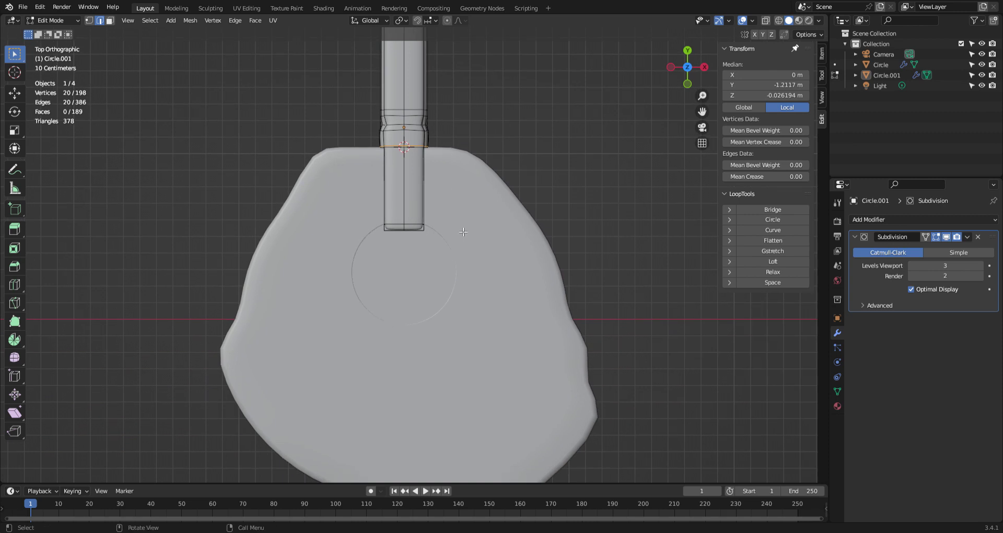
drag(463, 211, 343, 274)
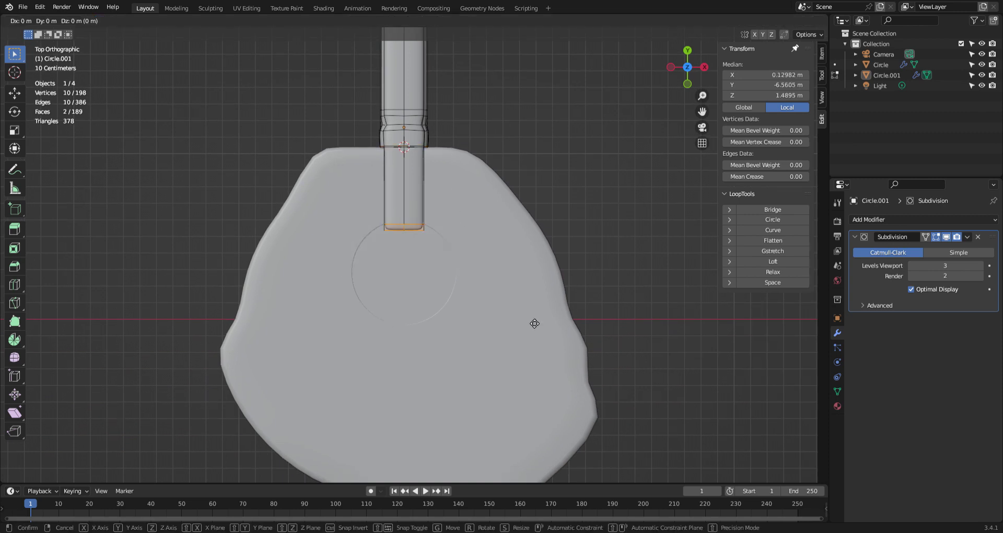
click(778, 21)
drag(451, 205, 368, 254)
key(shift+z)
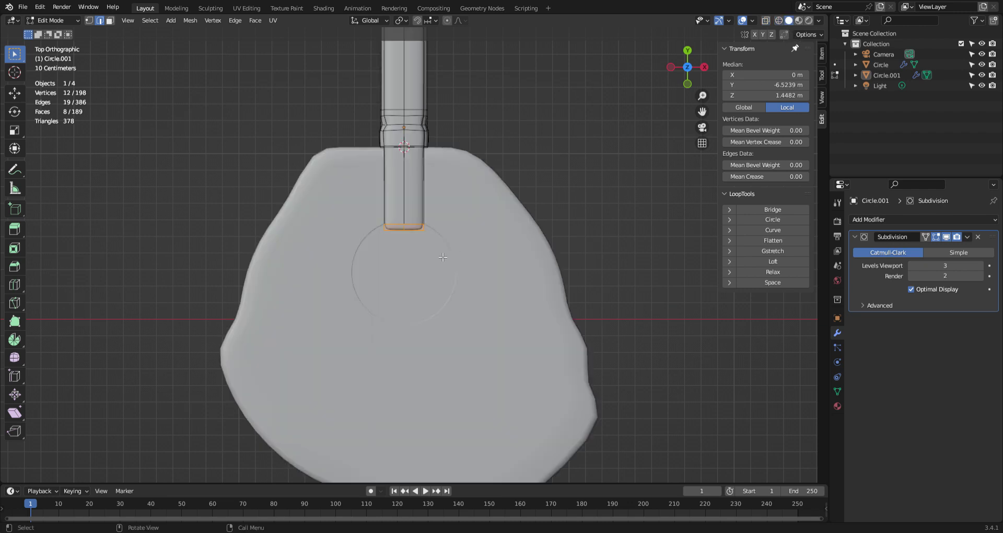
key(g)
key(y)
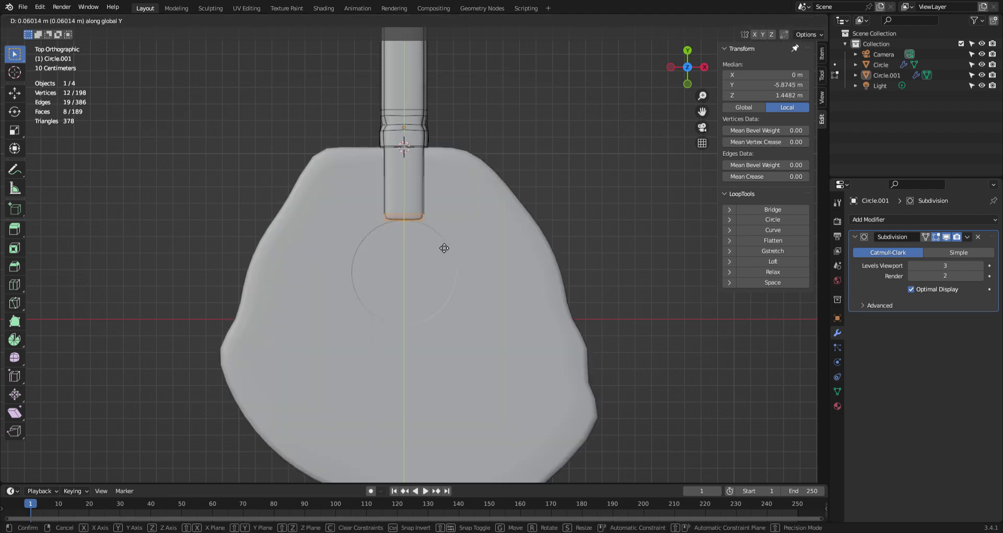
click(444, 248)
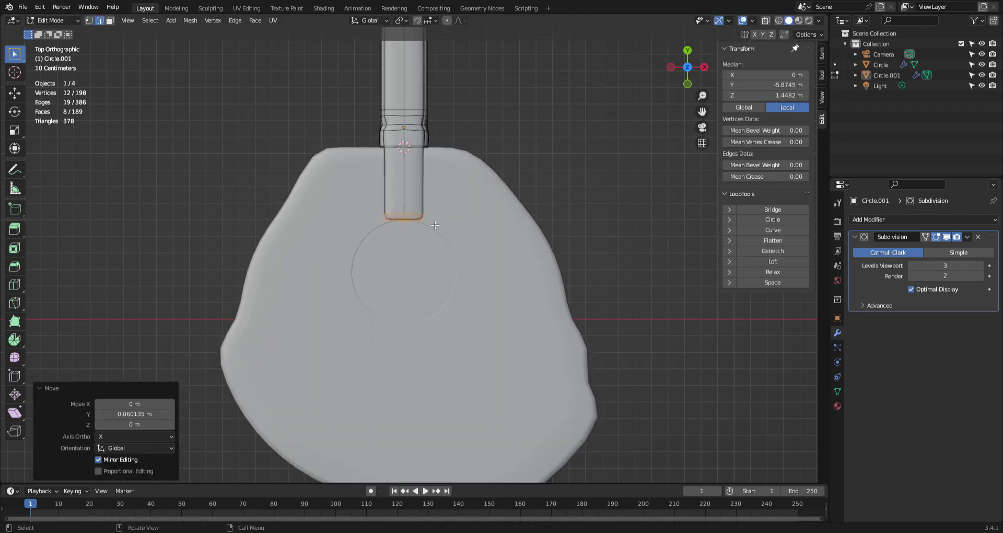
- Move the four outer corner vertices of the strip's end about -0.02 m along Y to follow the hole's curve
key(1)
key(b)
click(436, 235)
key(b)
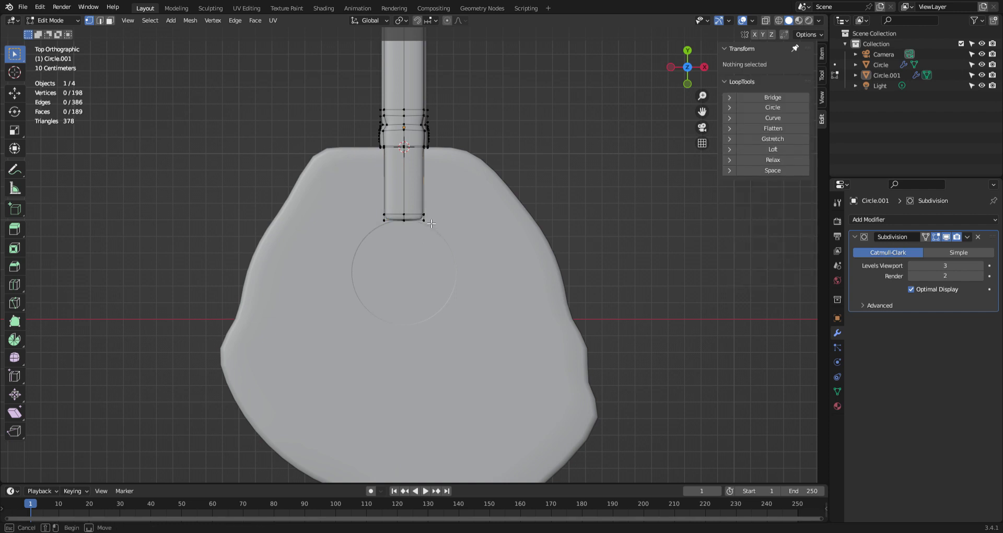
drag(431, 224, 379, 215)
key(b)
key(g)
key(y)
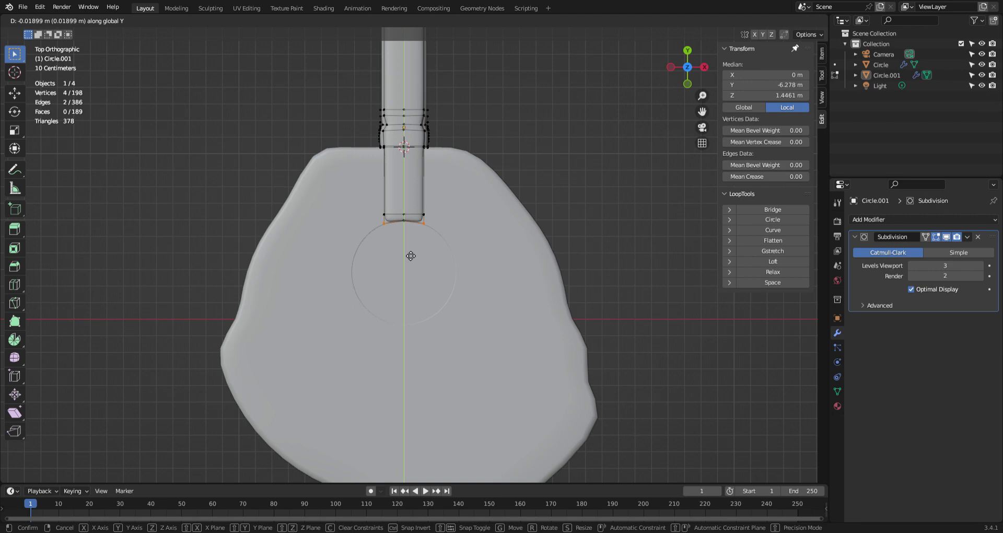
click(410, 258)
key(Tab)
- Open the file with the finished, textured guitar, discarding the unsaved changes to the current model
middle_drag(472, 262, 526, 268)
middle_drag(571, 236, 513, 312)
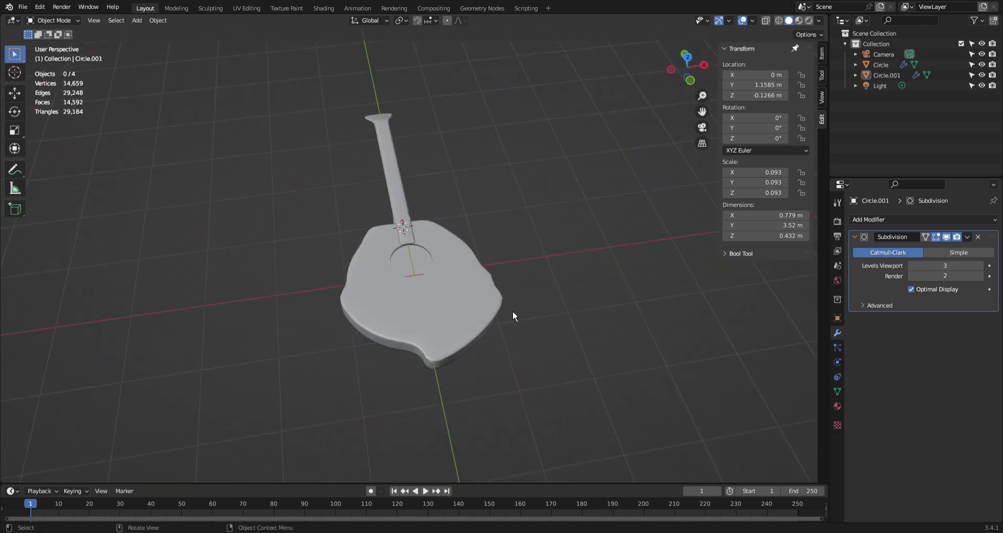
scroll(456, 316, up, 3)
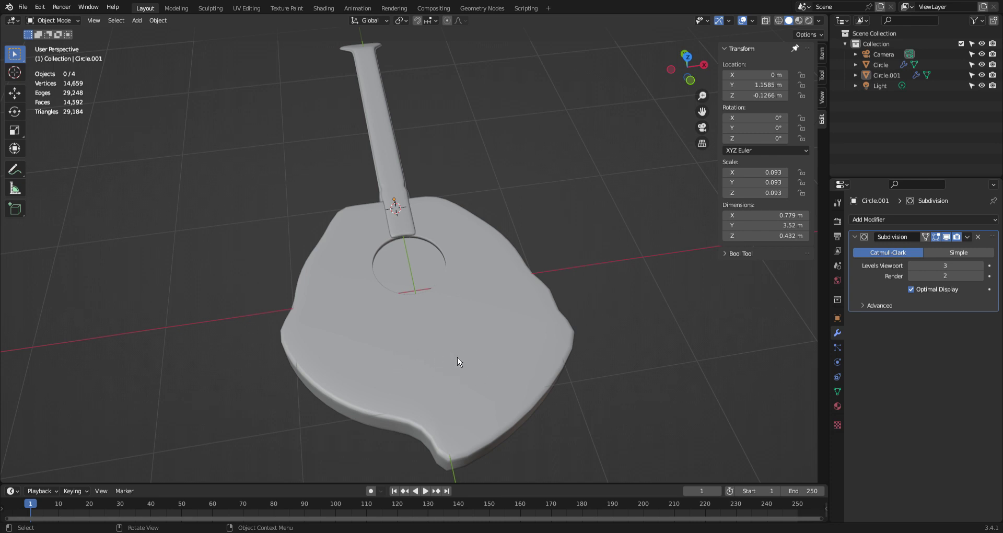
middle_drag(399, 112, 418, 282)
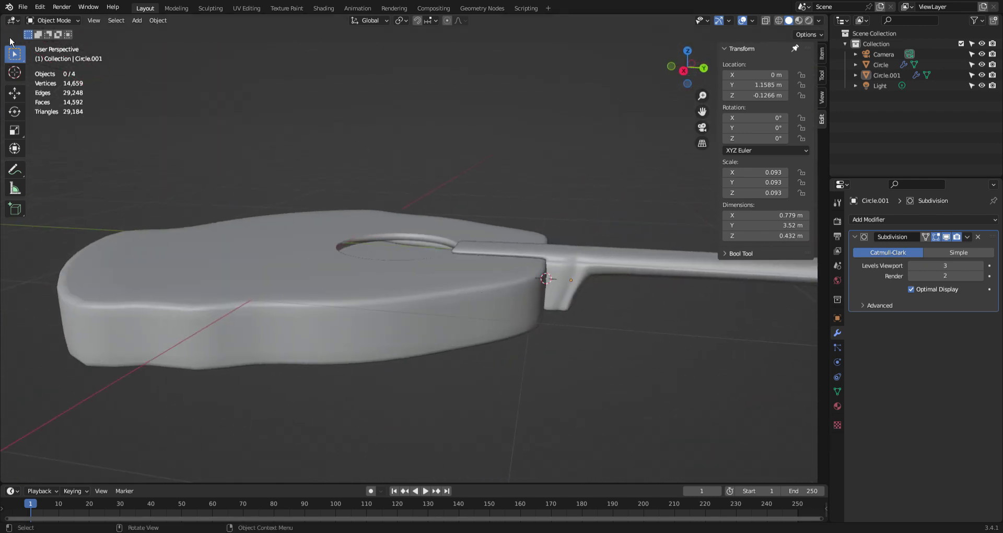
click(24, 6)
click(50, 33)
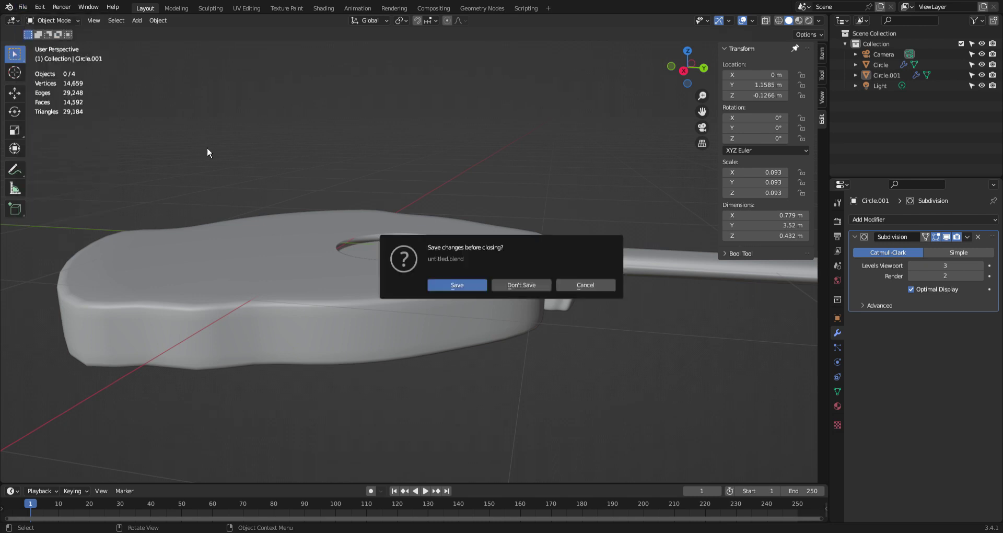
click(525, 289)
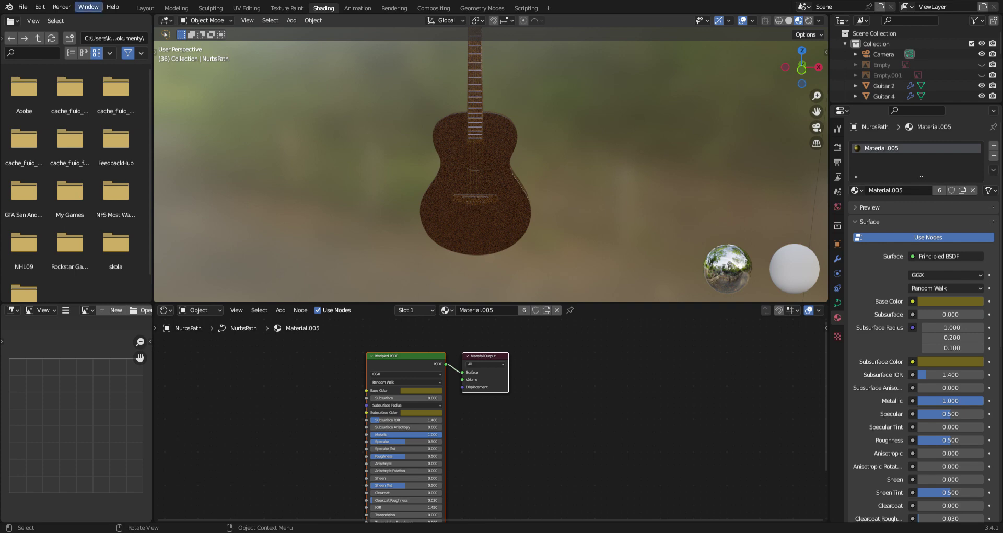
- Switch to the Layout workspace and examine the finished guitar from all sides, including the right and front orthographic views
click(145, 8)
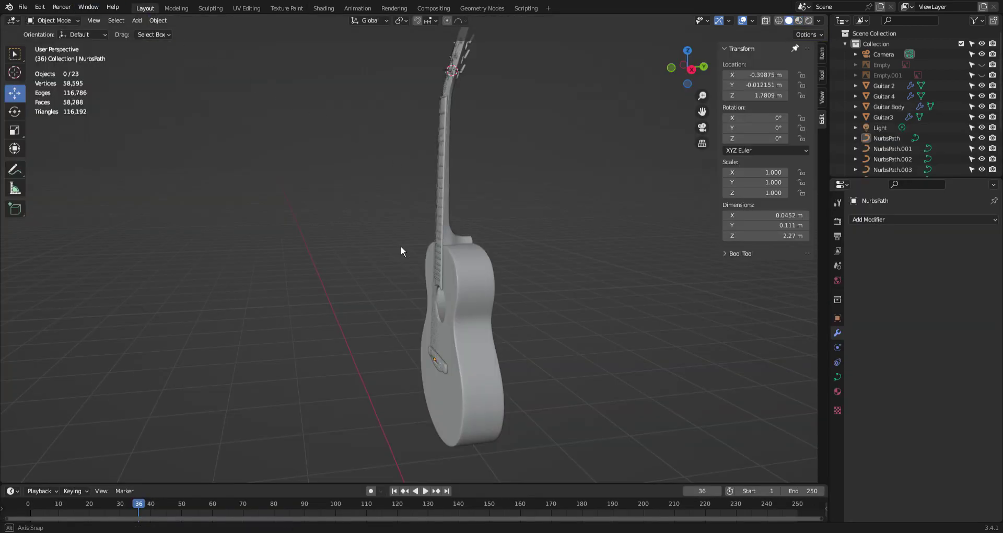
middle_drag(400, 245, 493, 228)
middle_drag(475, 264, 593, 302)
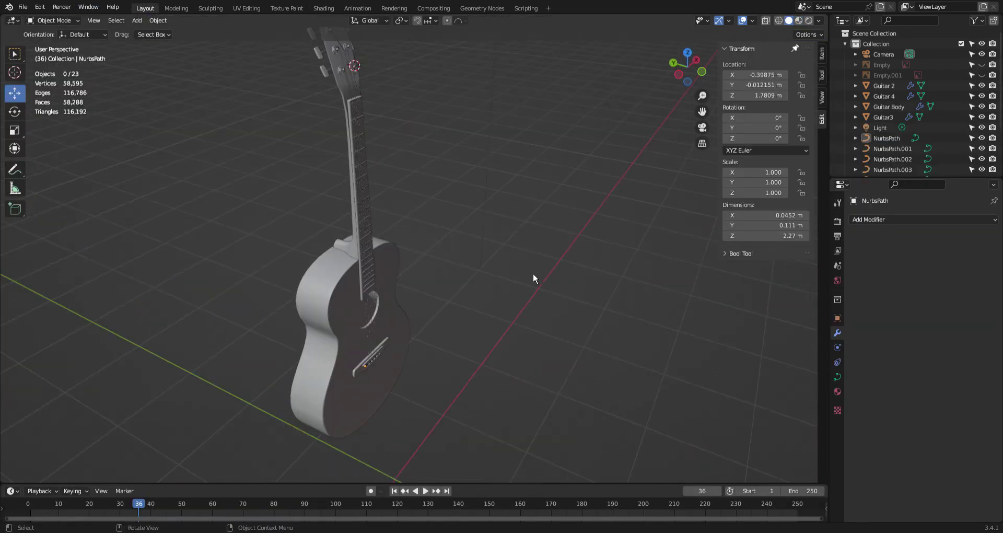
middle_drag(533, 278, 402, 308)
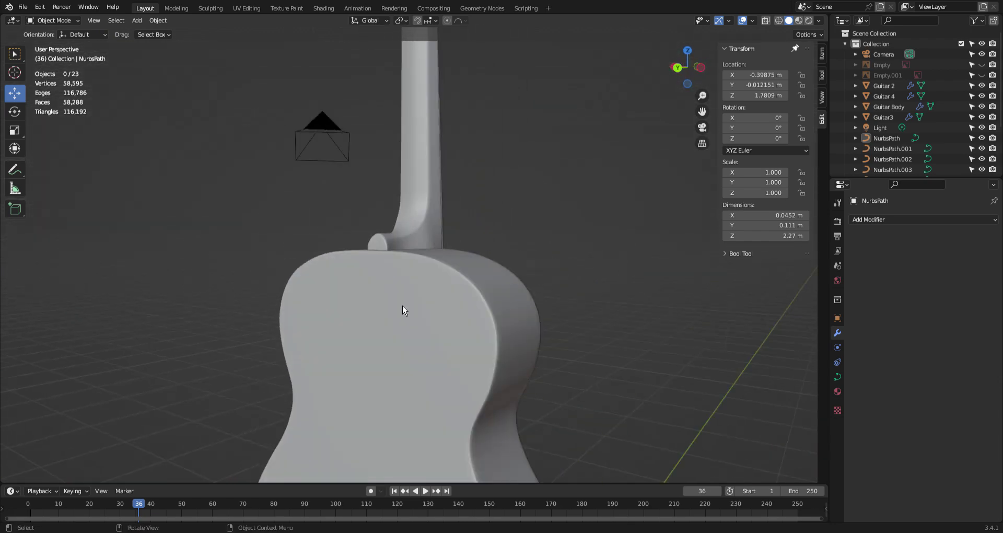
middle_drag(524, 307, 346, 312)
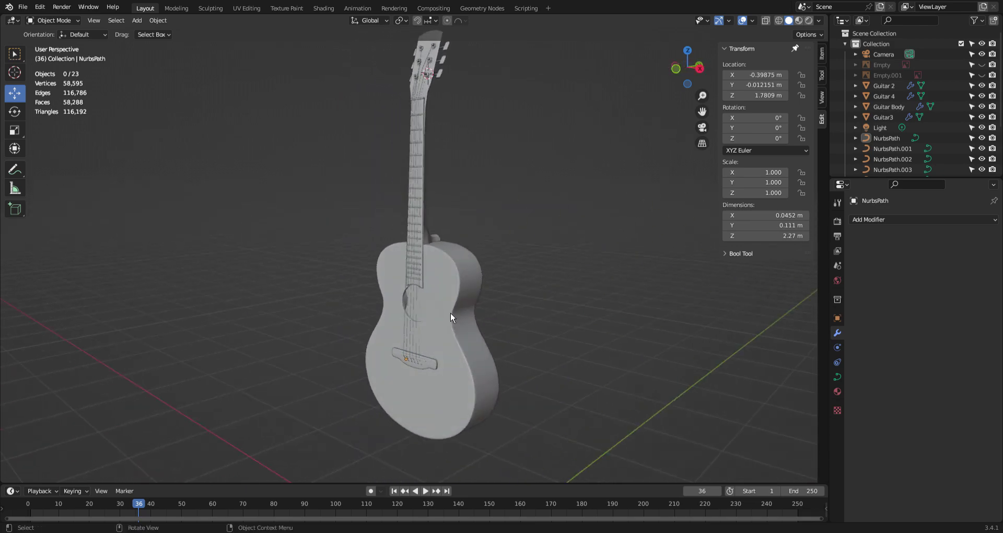
scroll(451, 316, up, 2)
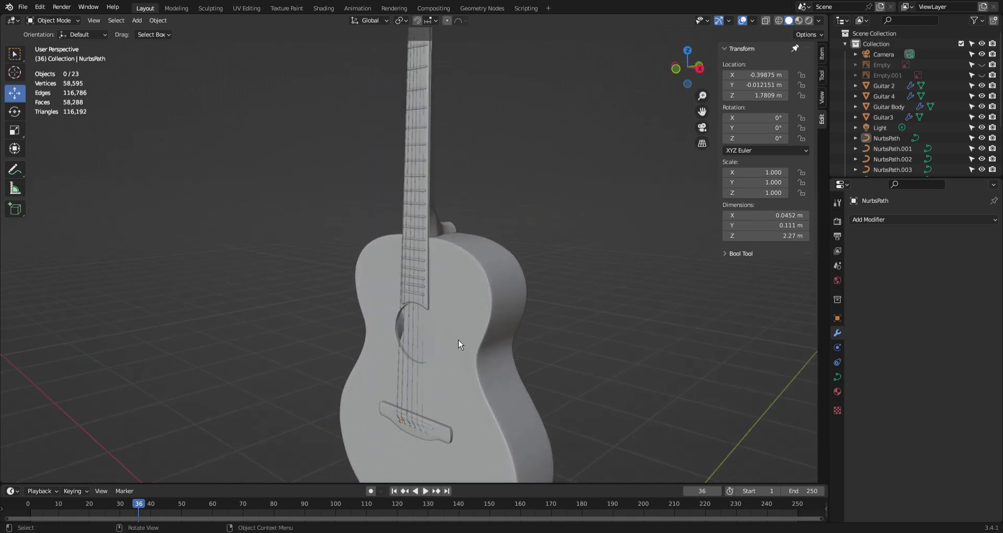
scroll(459, 338, down, 2)
middle_drag(459, 338, 439, 320)
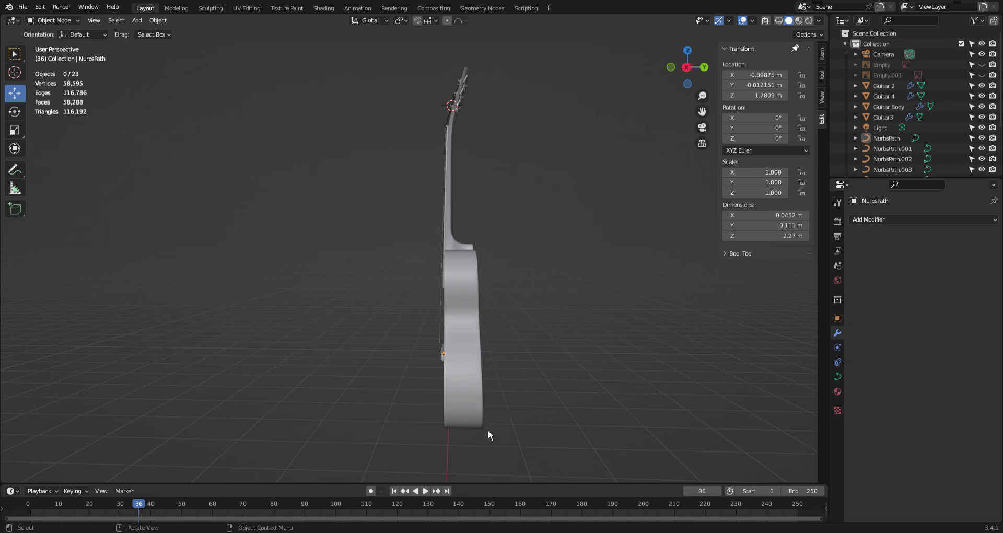
middle_drag(452, 286, 578, 232)
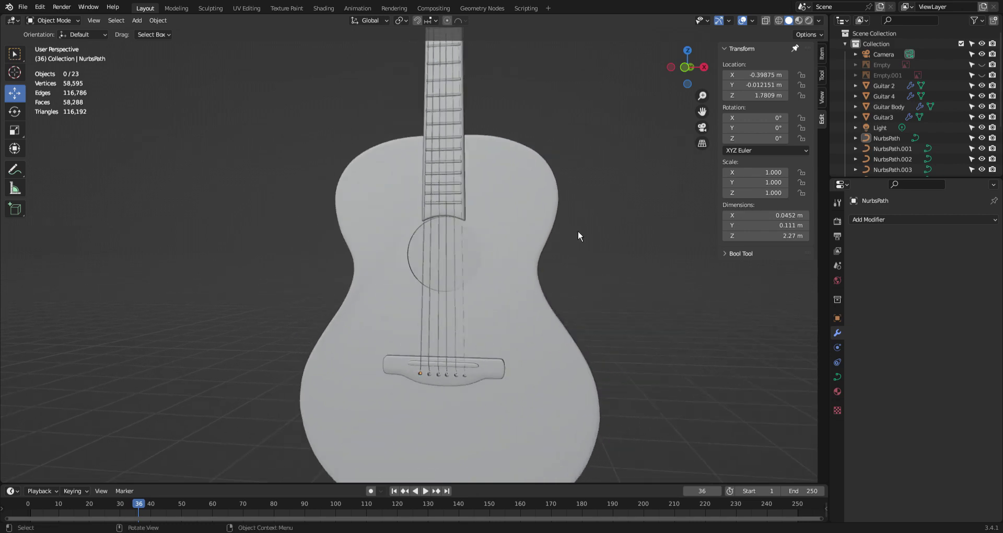
key(KP_3)
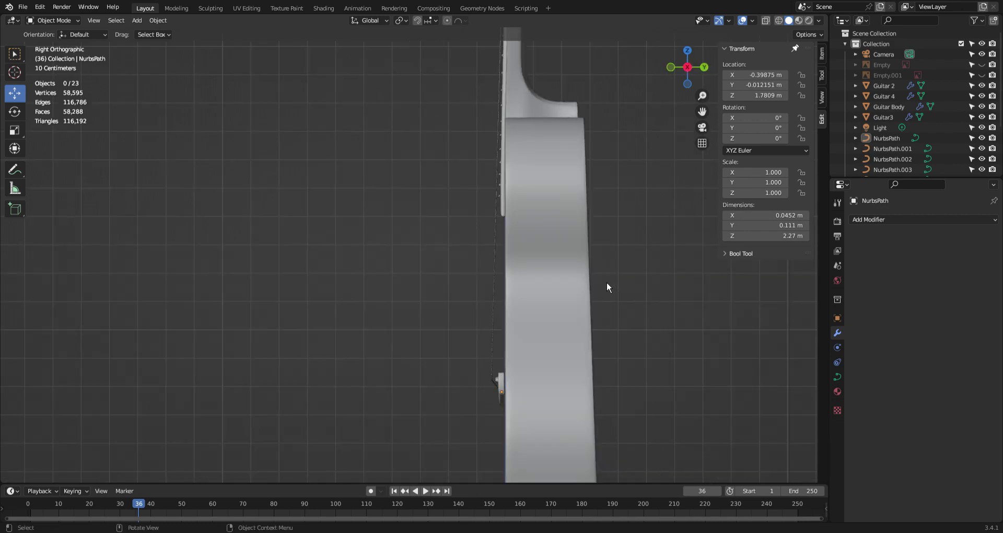
key(KP_1)
scroll(597, 273, down, 3)
scroll(597, 273, down, 2)
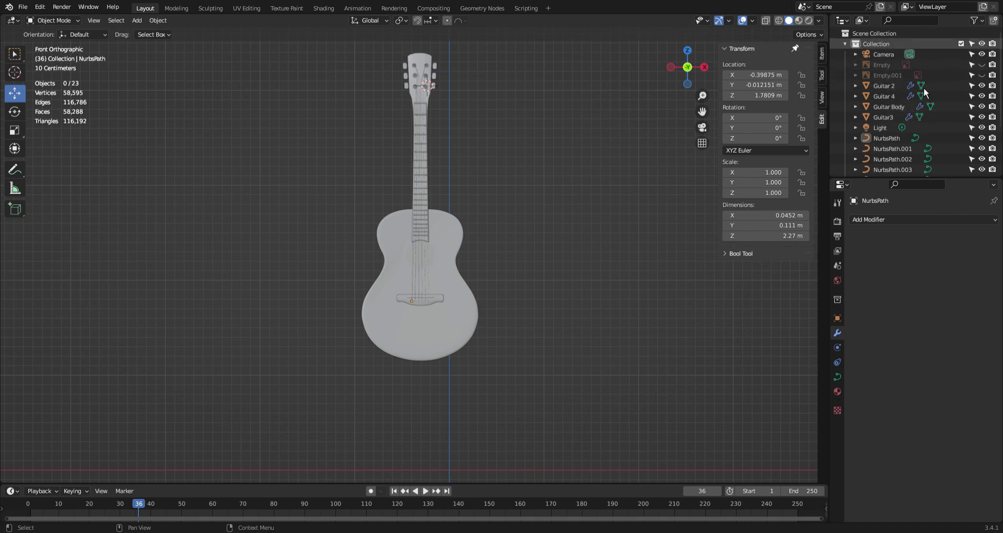
- Unhide the two blueprint reference images, Empty and Empty.001, around the finished guitar
click(983, 76)
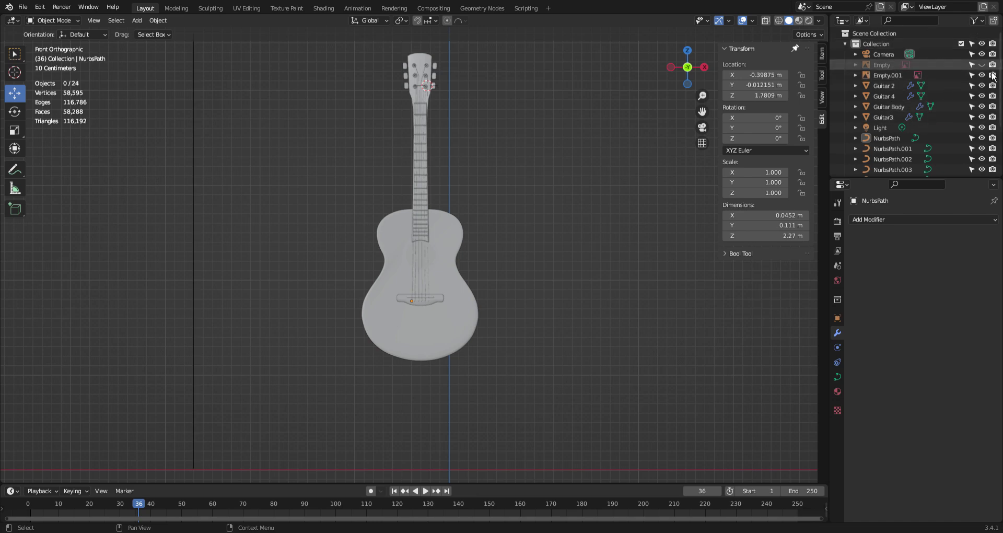
click(982, 65)
middle_drag(590, 259, 559, 265)
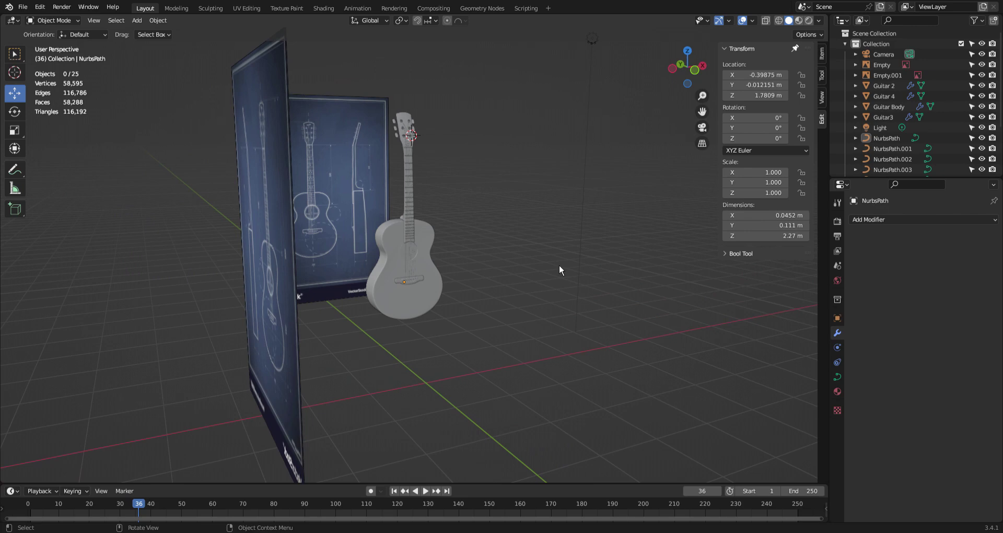
- Compare the guitar in wireframe with the blueprints in the front and right views, and return to solid shading
key(KP_1)
scroll(516, 249, up, 2)
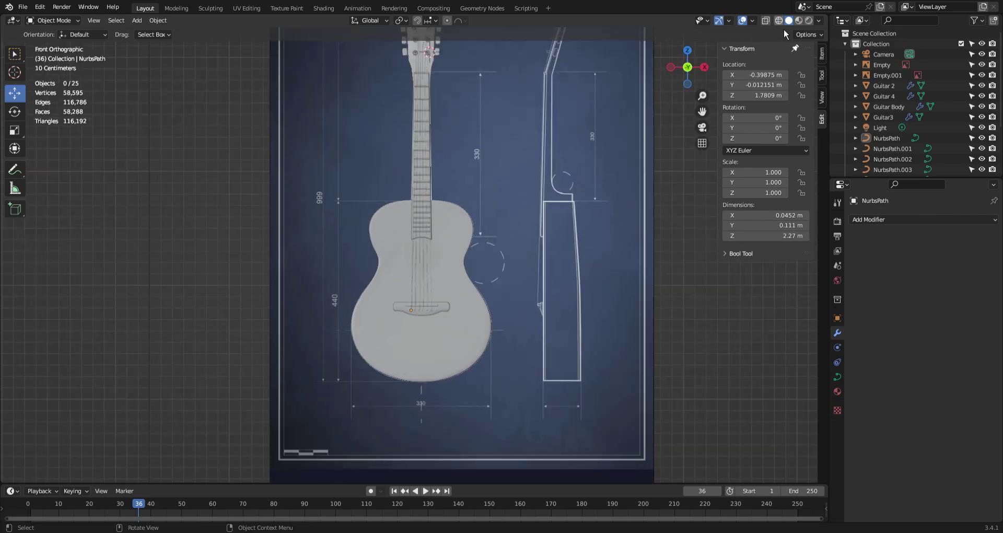
click(778, 20)
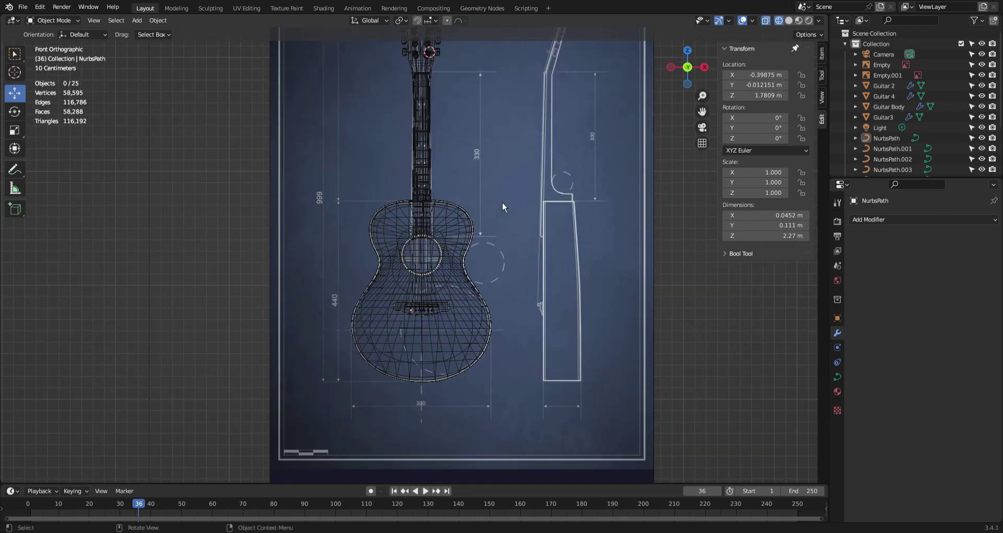
scroll(503, 203, down, 2)
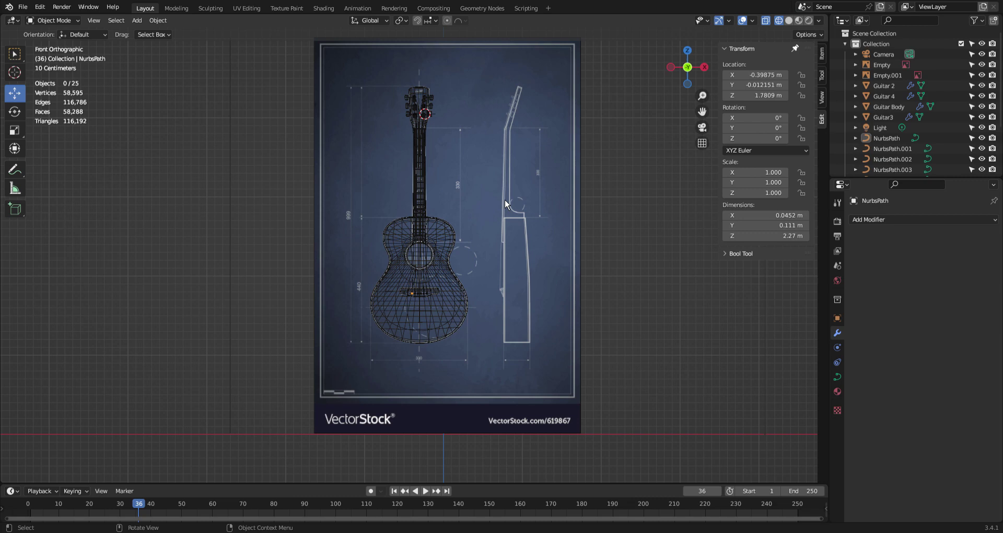
key(KP_3)
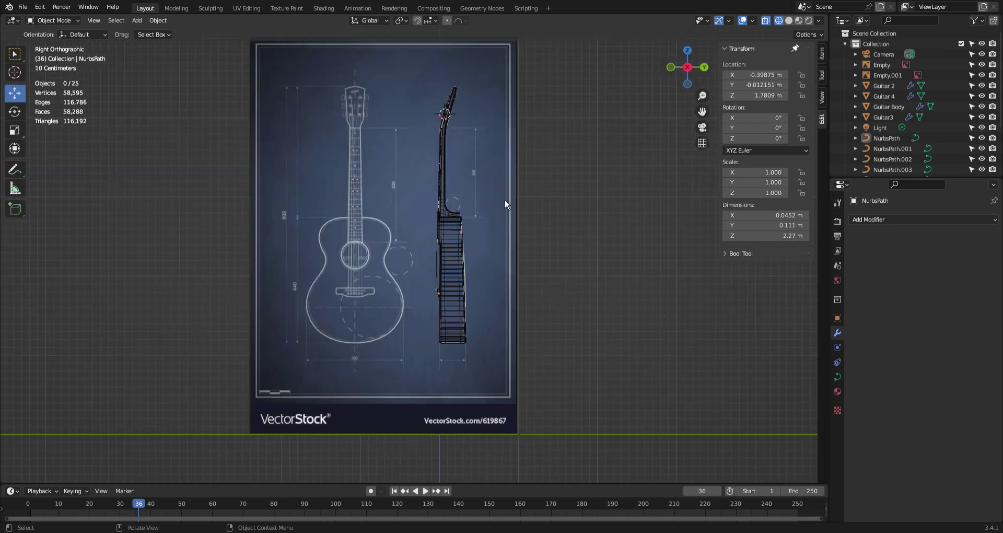
scroll(505, 198, up, 3)
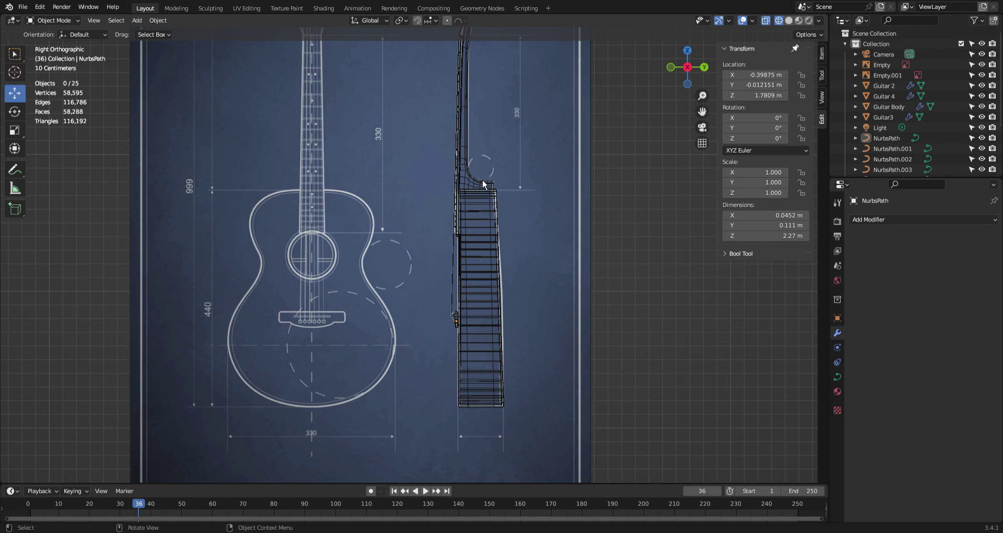
scroll(512, 189, up, 3)
middle_drag(484, 265, 538, 201)
scroll(516, 258, down, 5)
middle_drag(516, 256, 602, 274)
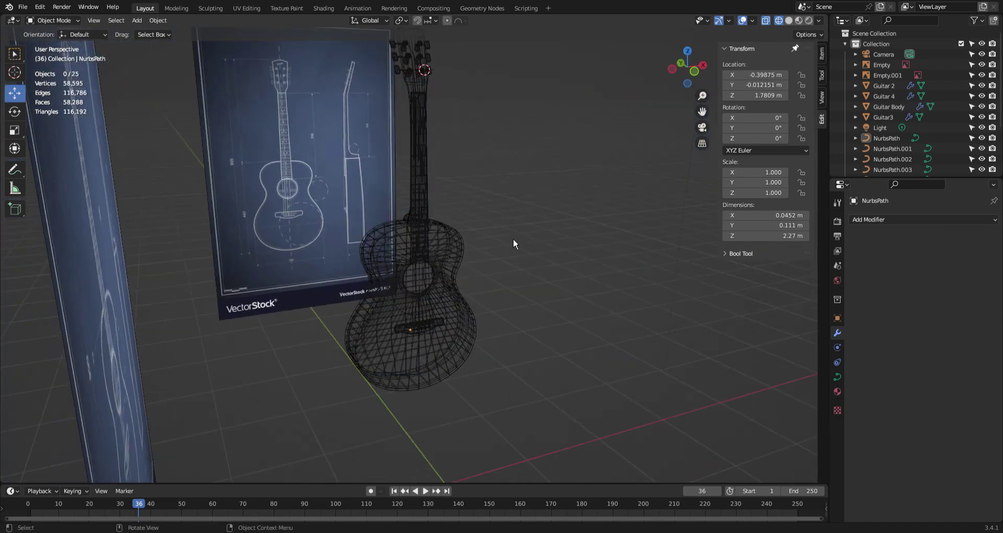
middle_drag(528, 198, 466, 205)
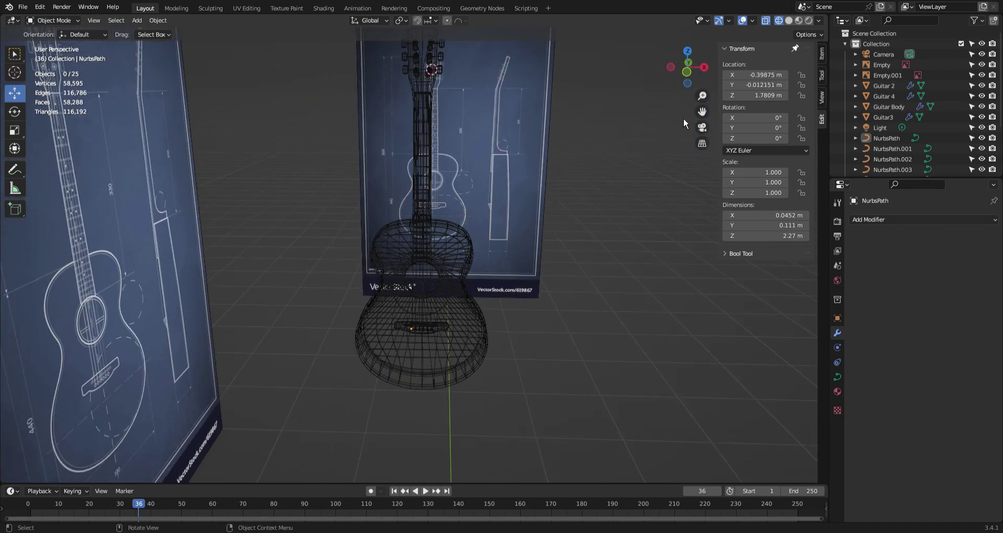
click(788, 21)
- Inspect the guitar's separate parts by selecting the bridge, neck, fretboard and frets in turn, and clear the selection
middle_drag(622, 151, 523, 186)
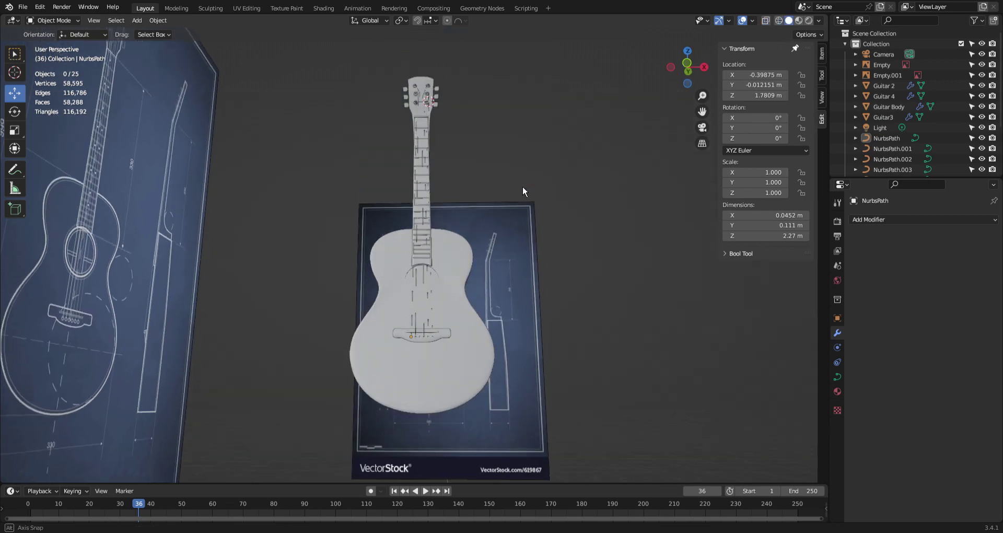
click(440, 336)
scroll(525, 316, up, 3)
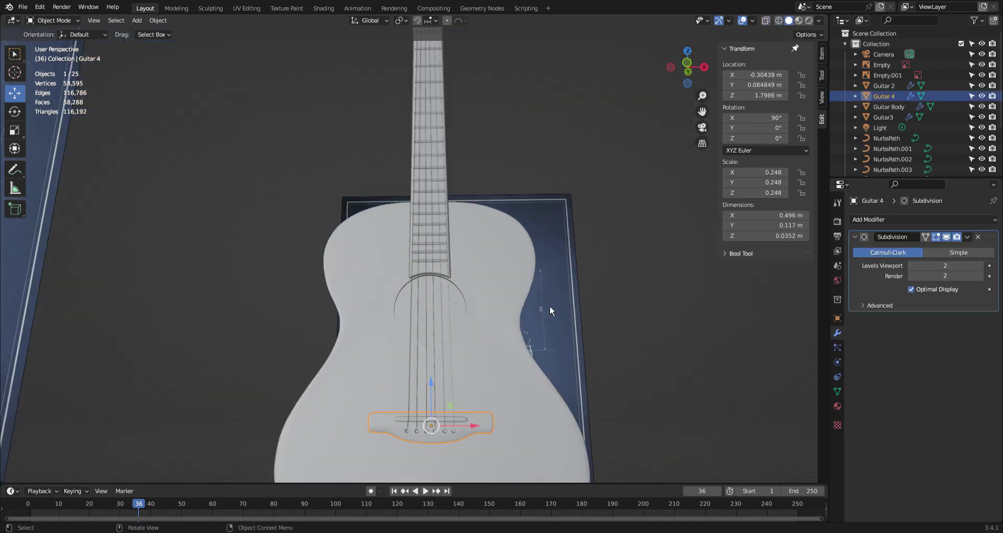
middle_drag(549, 306, 475, 394)
middle_drag(508, 446, 555, 434)
middle_drag(473, 274, 505, 175)
click(443, 212)
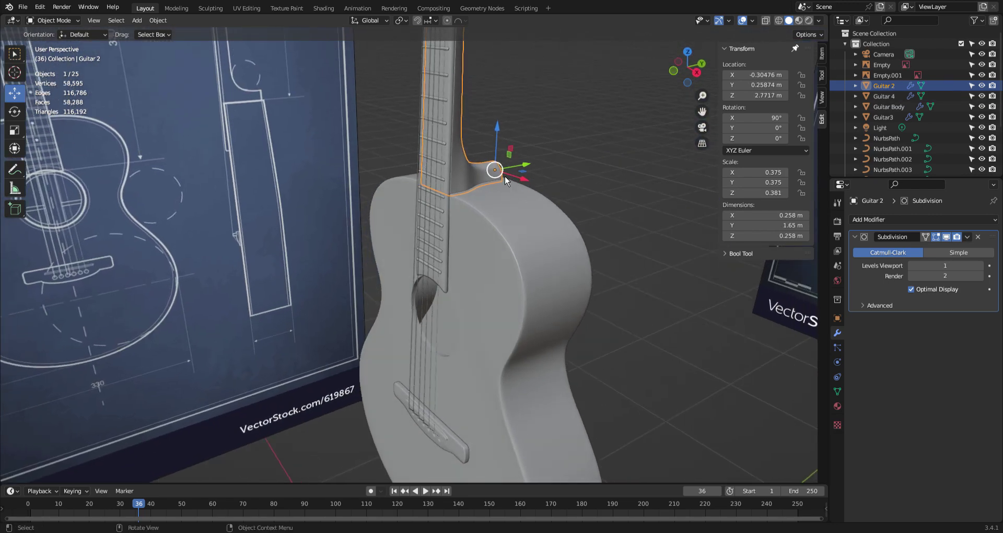
click(450, 278)
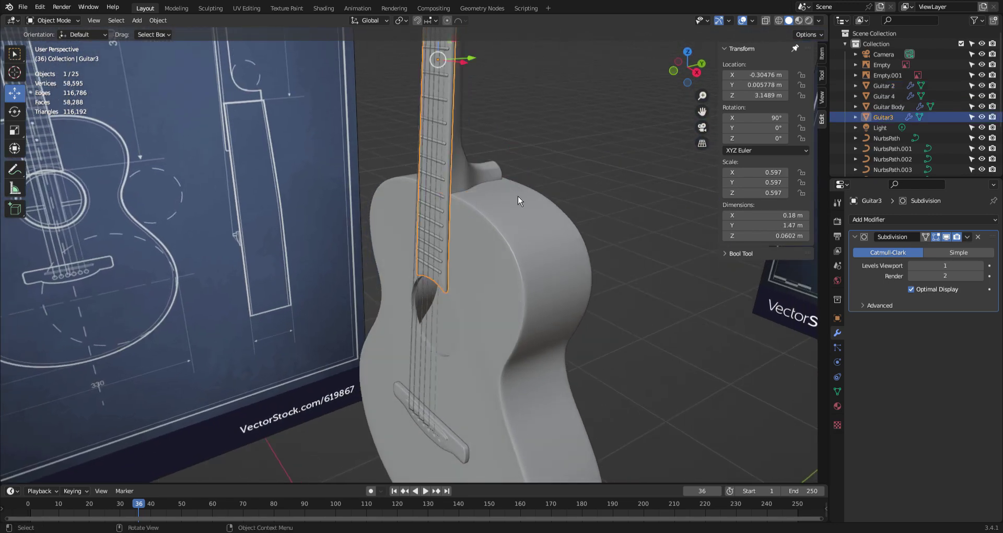
click(445, 183)
middle_drag(479, 201, 541, 211)
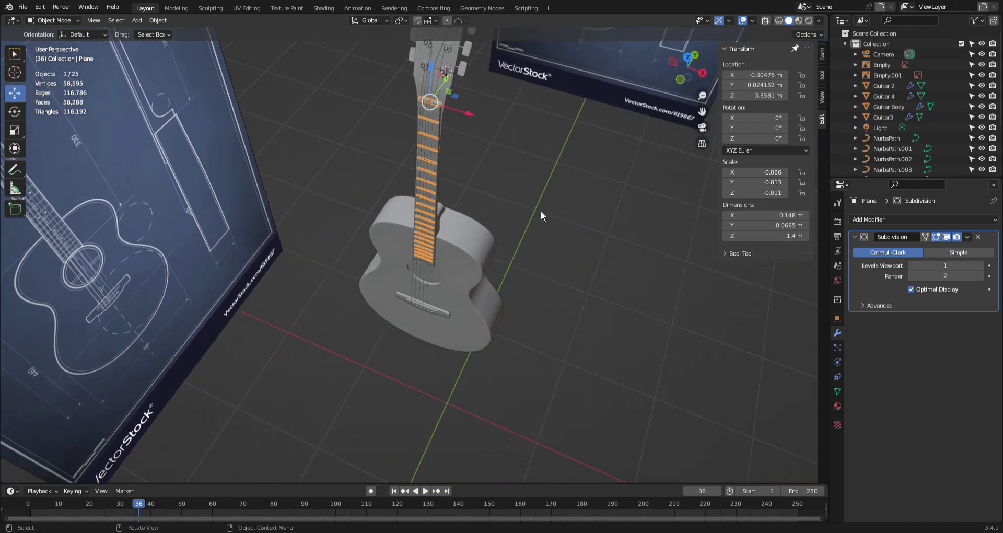
click(519, 132)
- Examine the headstock with its tuning pegs, nut and strings up close and the whole guitar from a distance
shift+middle_drag(518, 127, 451, 231)
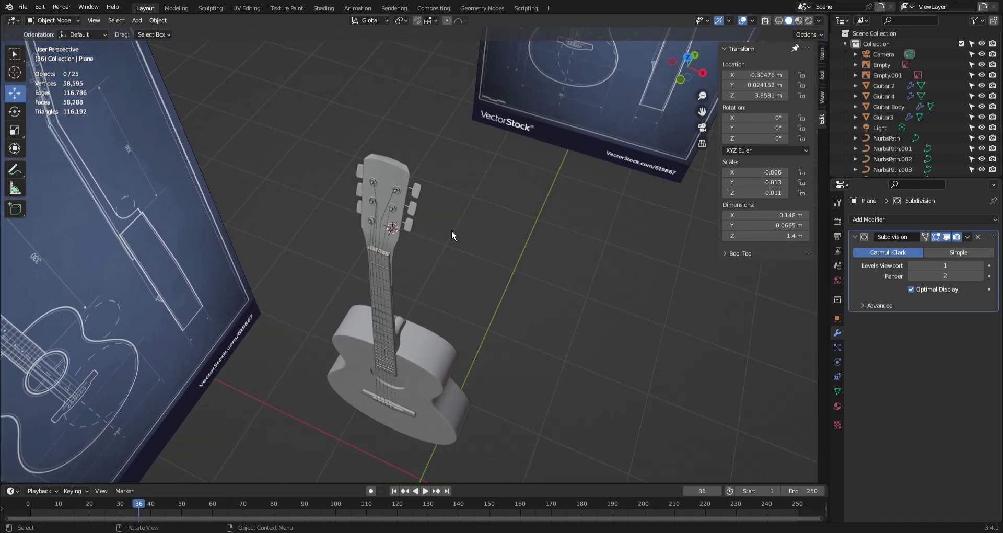
scroll(412, 219, up, 6)
middle_drag(268, 181, 435, 164)
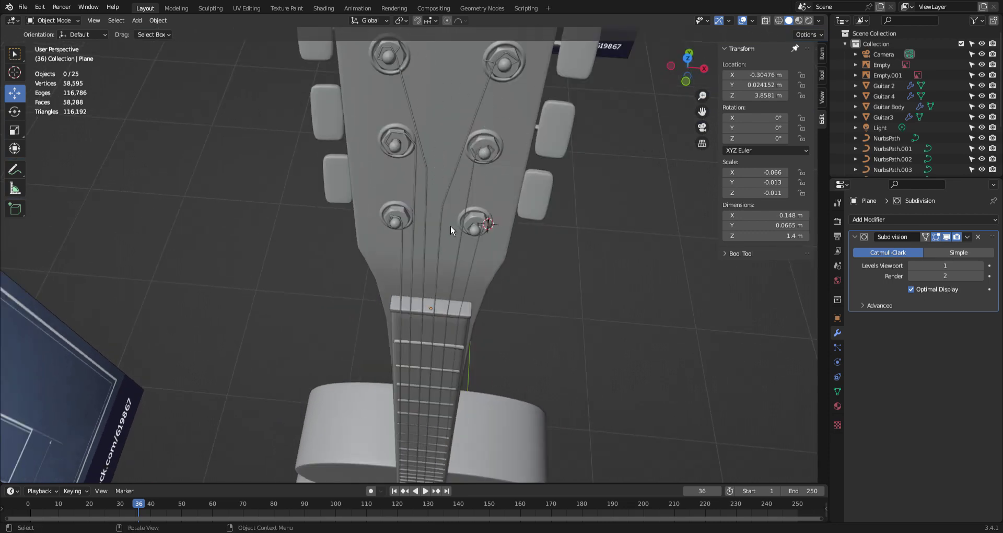
middle_drag(482, 187, 578, 324)
scroll(504, 318, up, 4)
scroll(580, 292, down, 4)
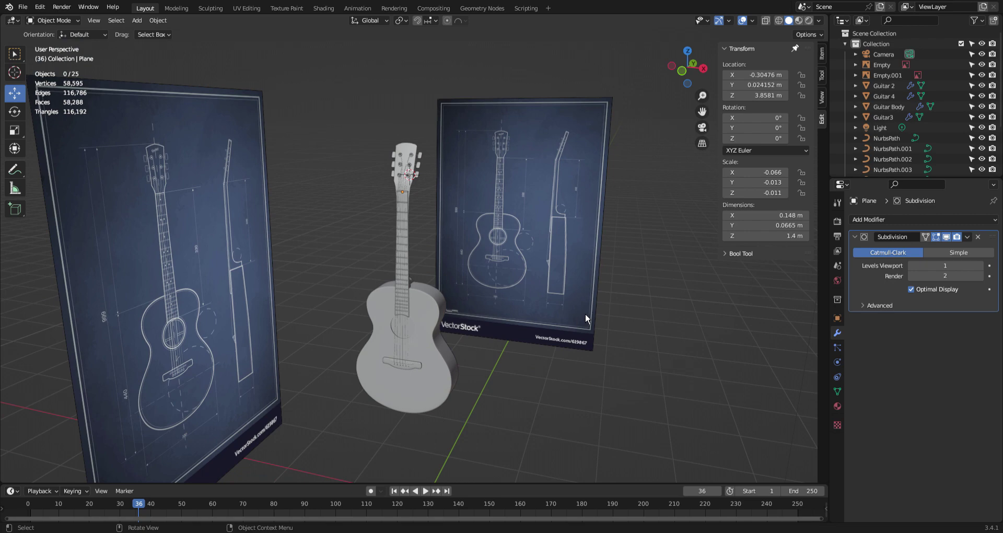